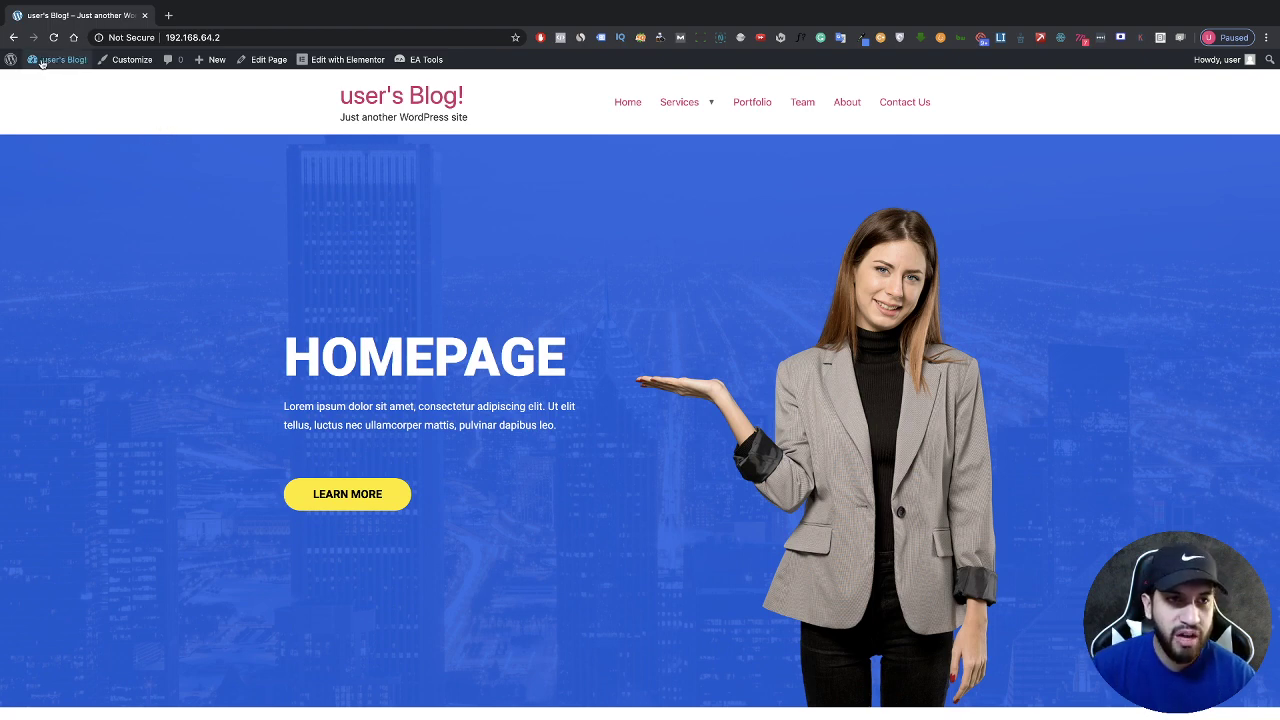
Step: Leave the live blog homepage for the WordPress admin Dashboard through the admin bar
mouse_move(60, 60)
left_click(70, 86)
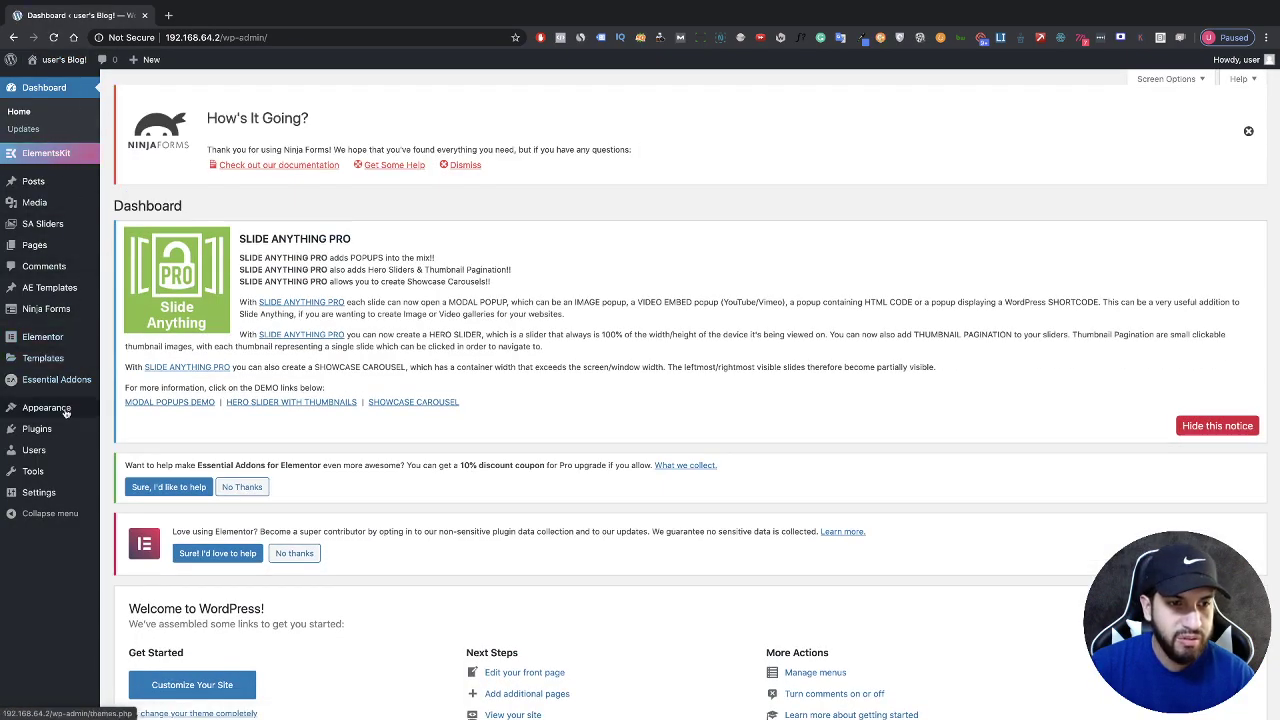
mouse_move(50, 408)
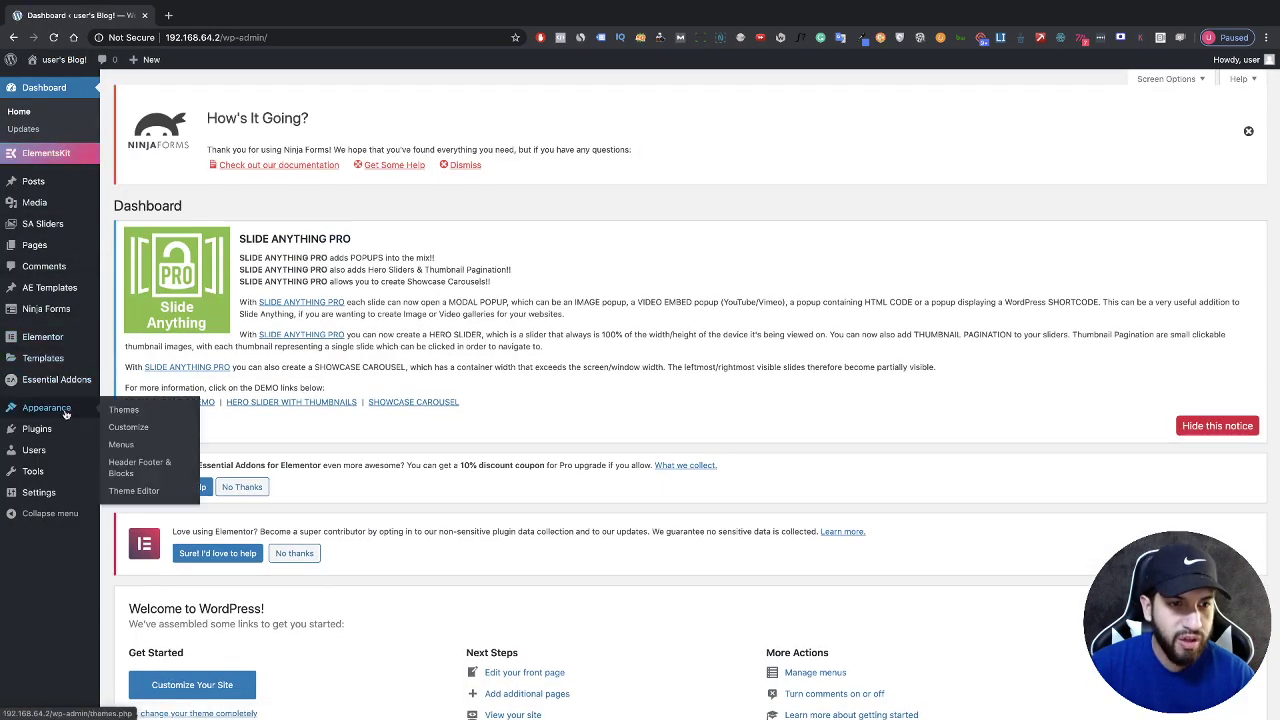
Step: In Appearance > Menus, add the Contact Us, About and Services pages to Main Menu
left_click(129, 449)
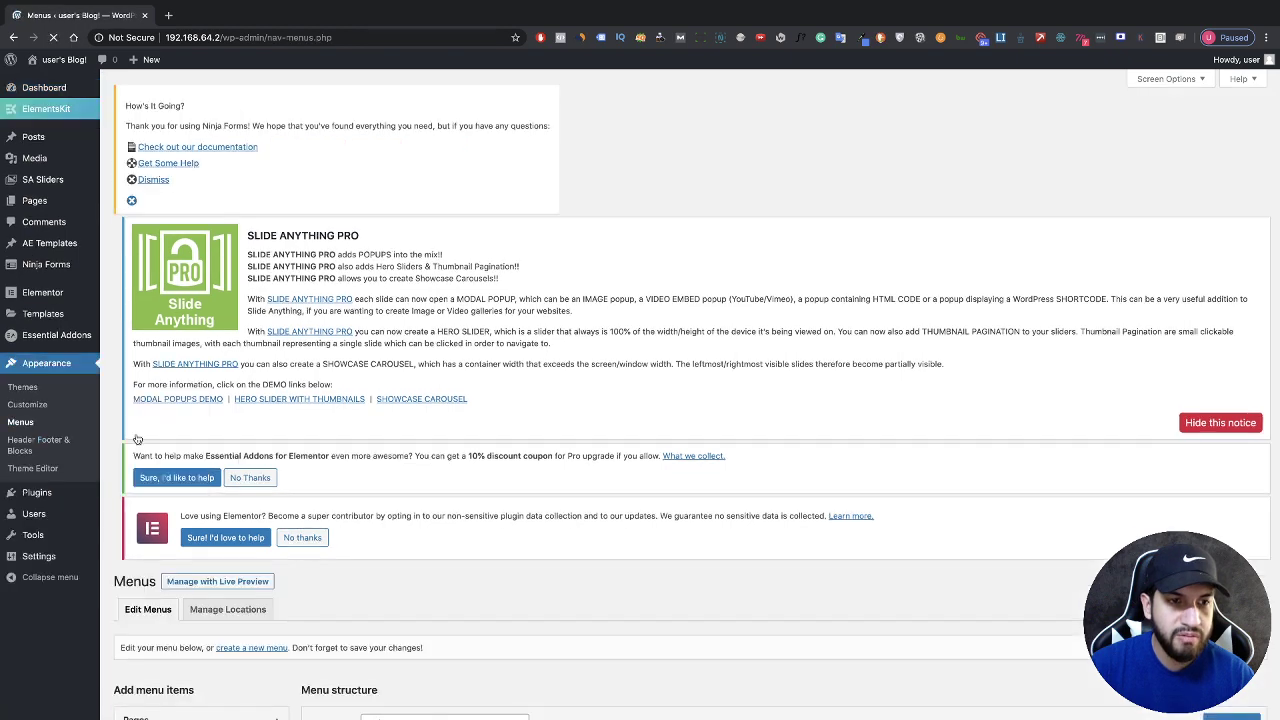
scroll(218, 320, "down", 5)
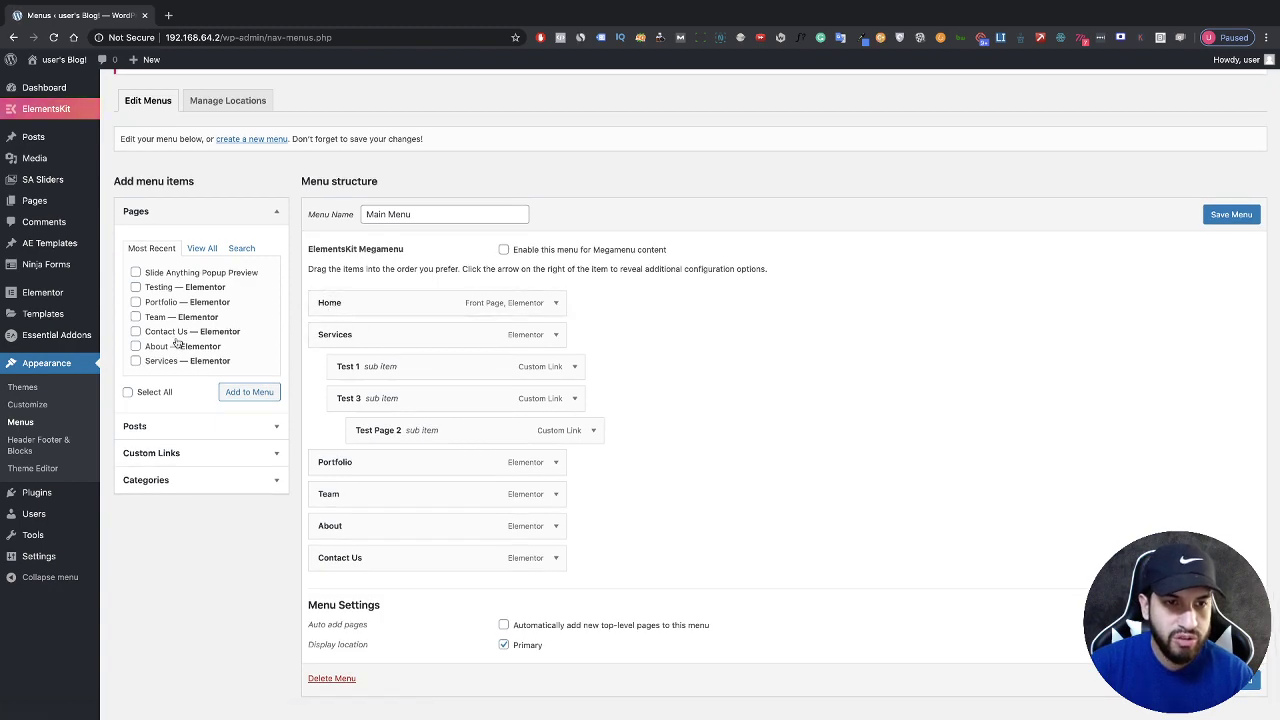
scroll(165, 332, "down", 1)
scroll(180, 350, "up", 2)
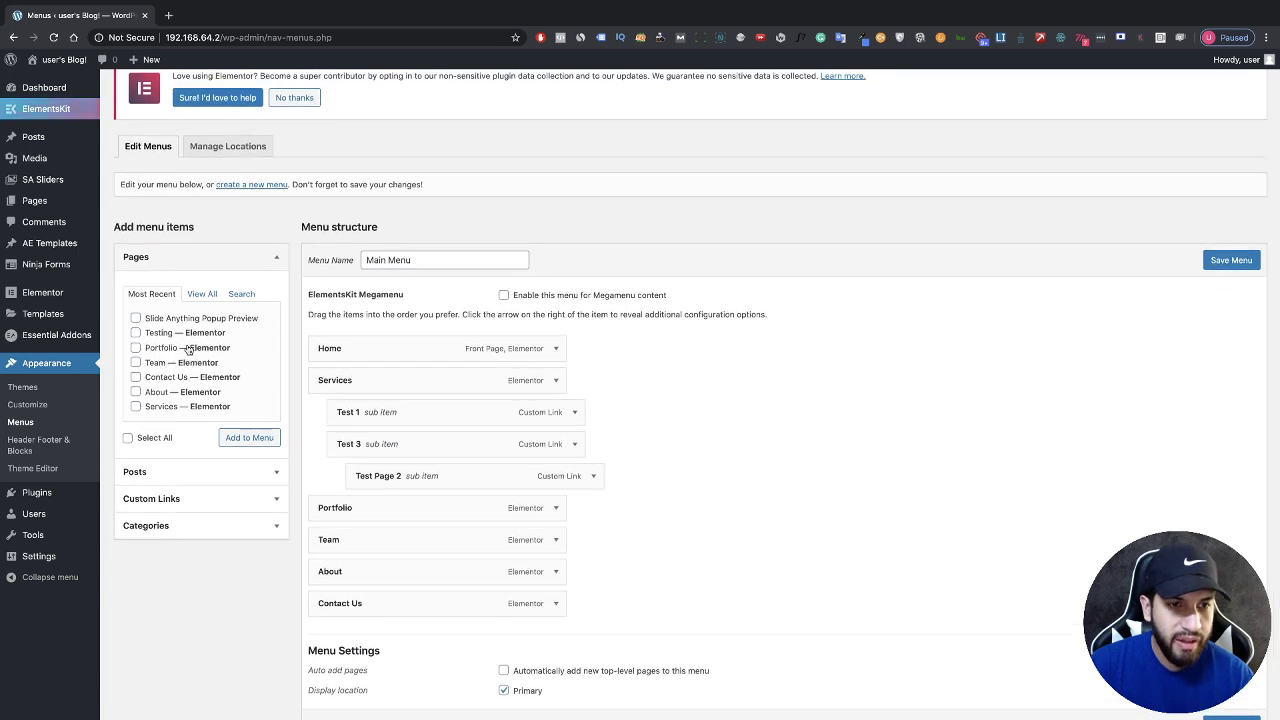
left_click(136, 392)
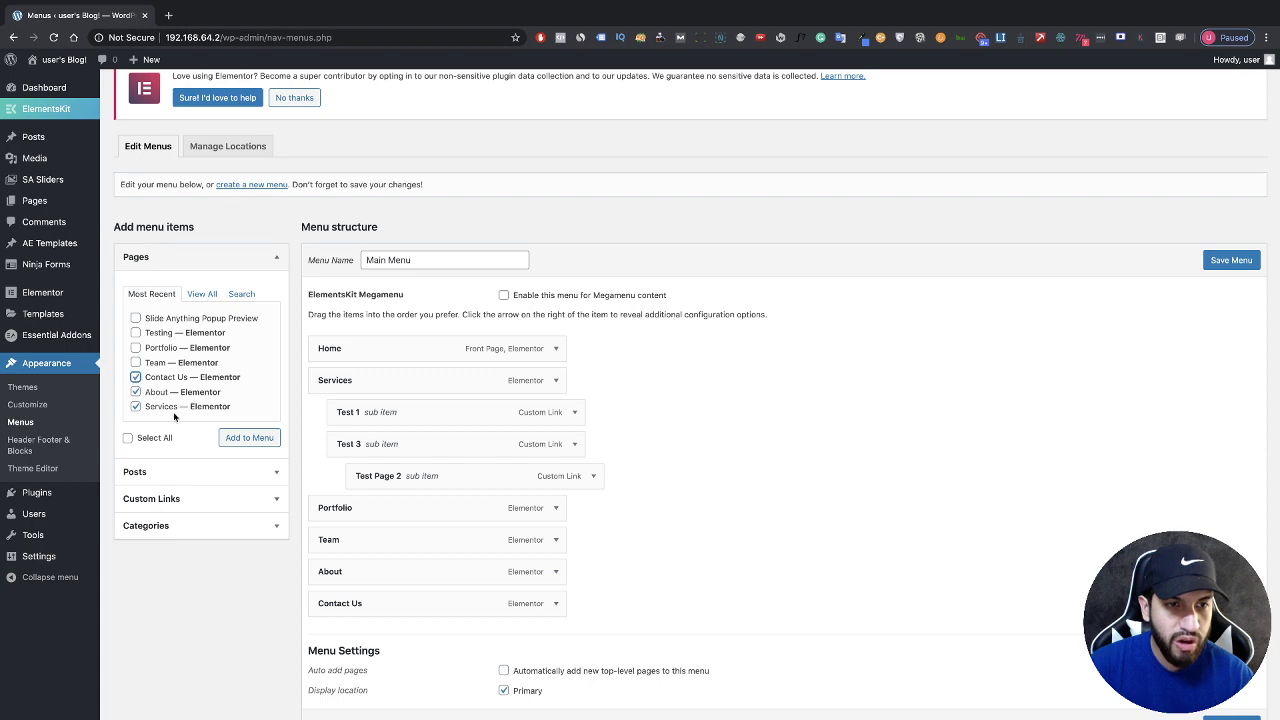
left_click(250, 440)
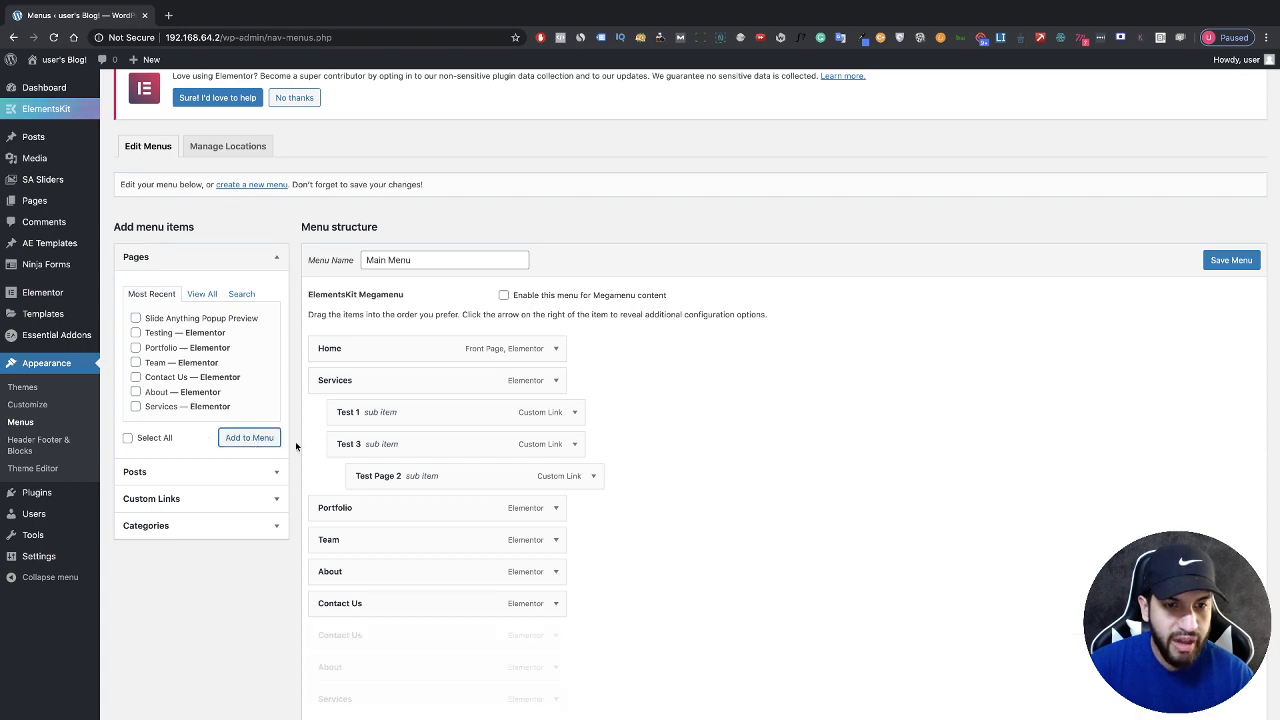
Step: Remove the duplicate Contact Us, About and Services entries from Main Menu
scroll(406, 452, "down", 3)
scroll(406, 452, "down", 1)
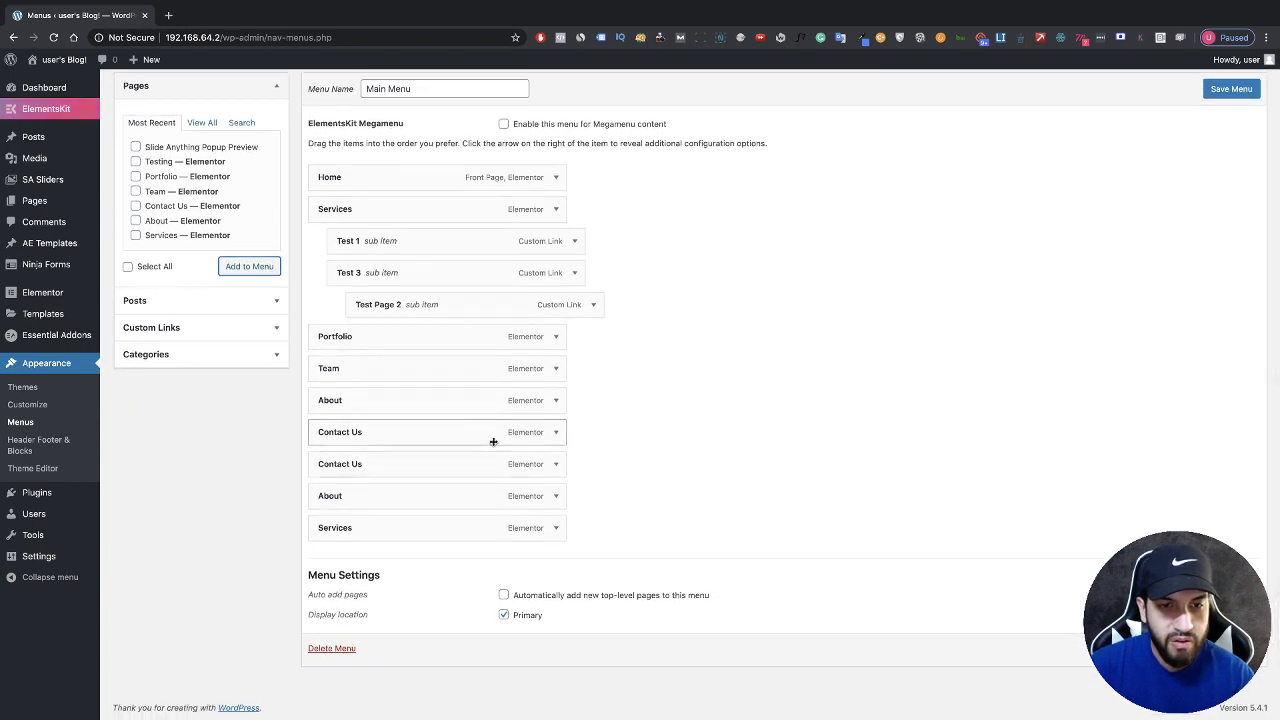
left_click(555, 464)
left_click(329, 578)
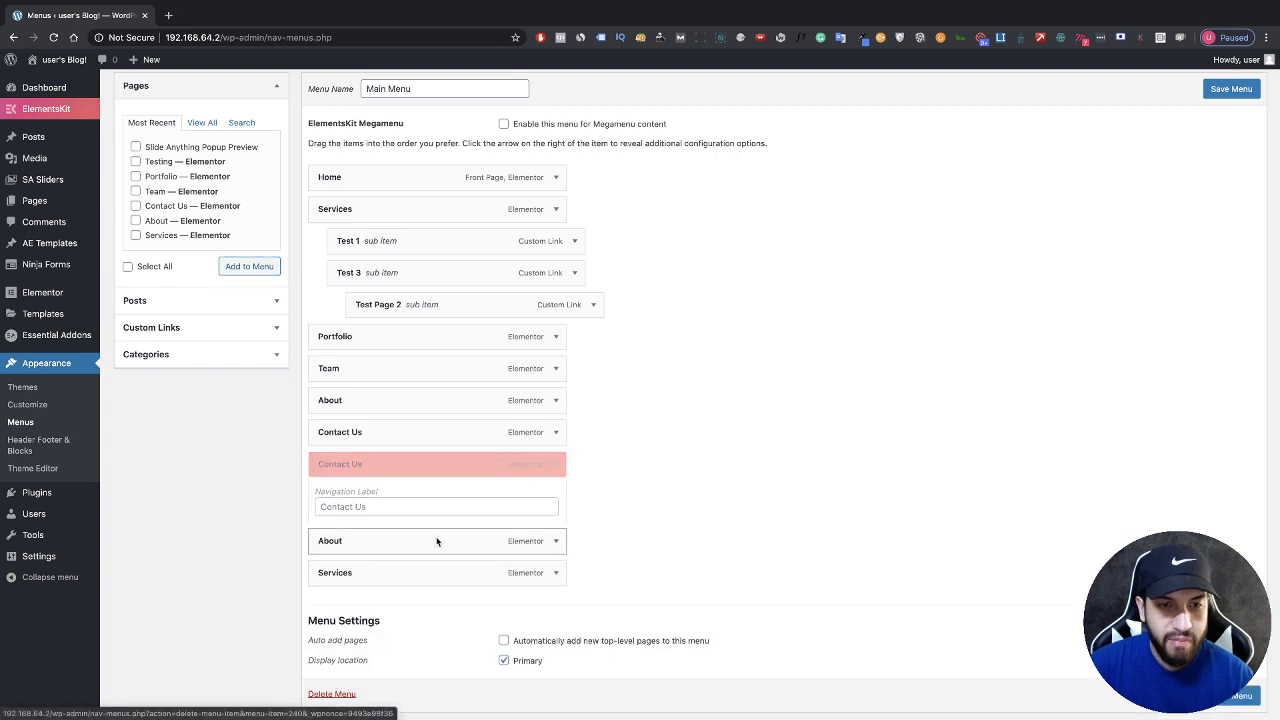
left_click(554, 494)
left_click(330, 576)
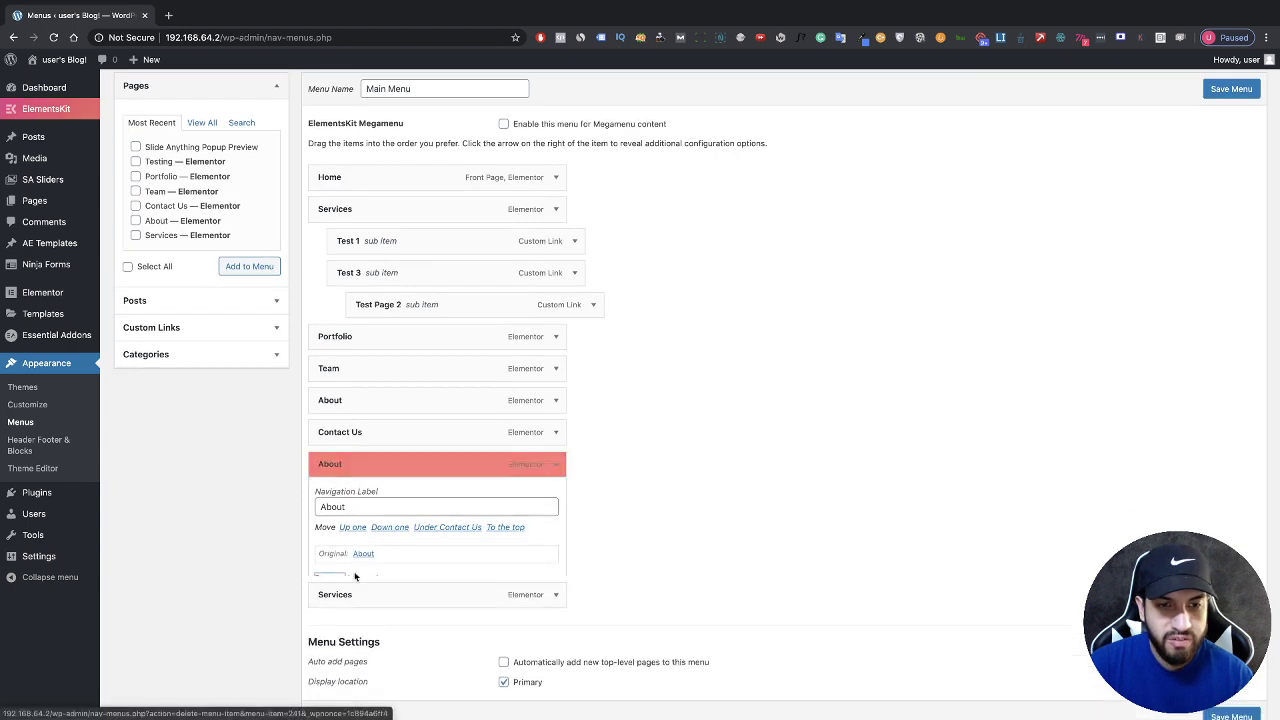
left_click_drag(440, 524, 445, 561)
left_click(555, 560)
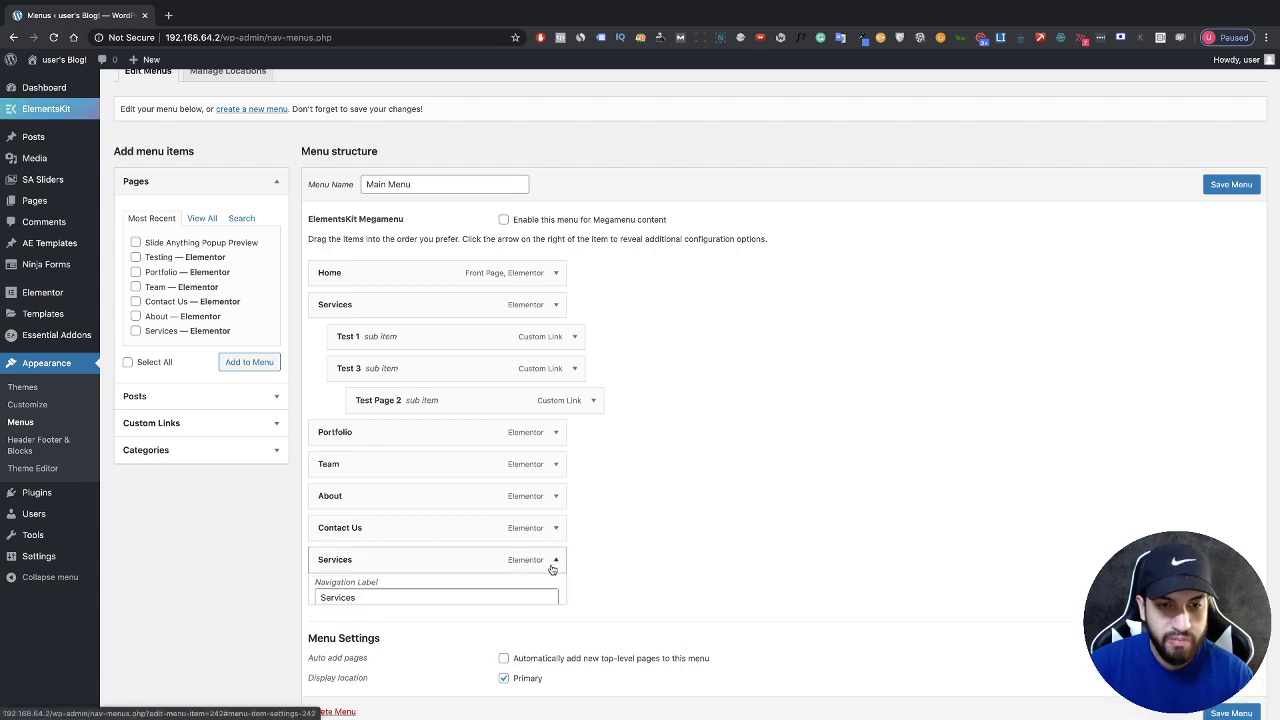
left_click(331, 674)
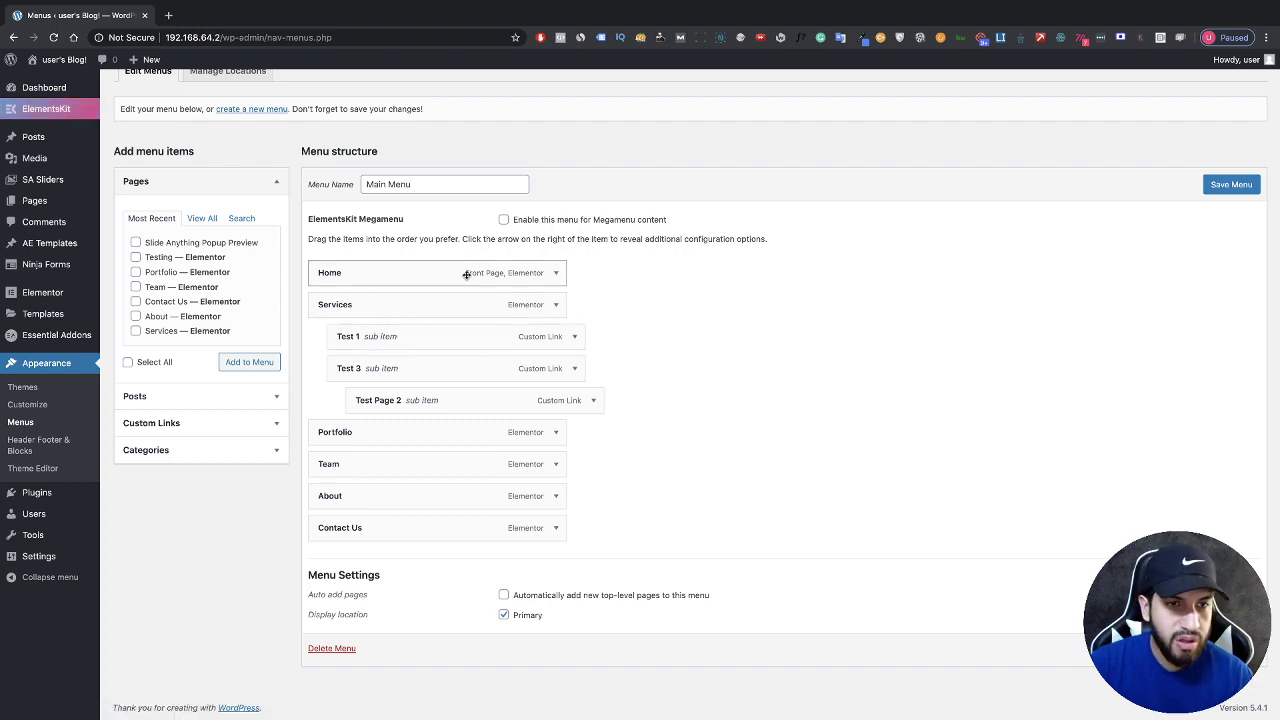
scroll(466, 275, "up", 3)
scroll(466, 275, "up", 4)
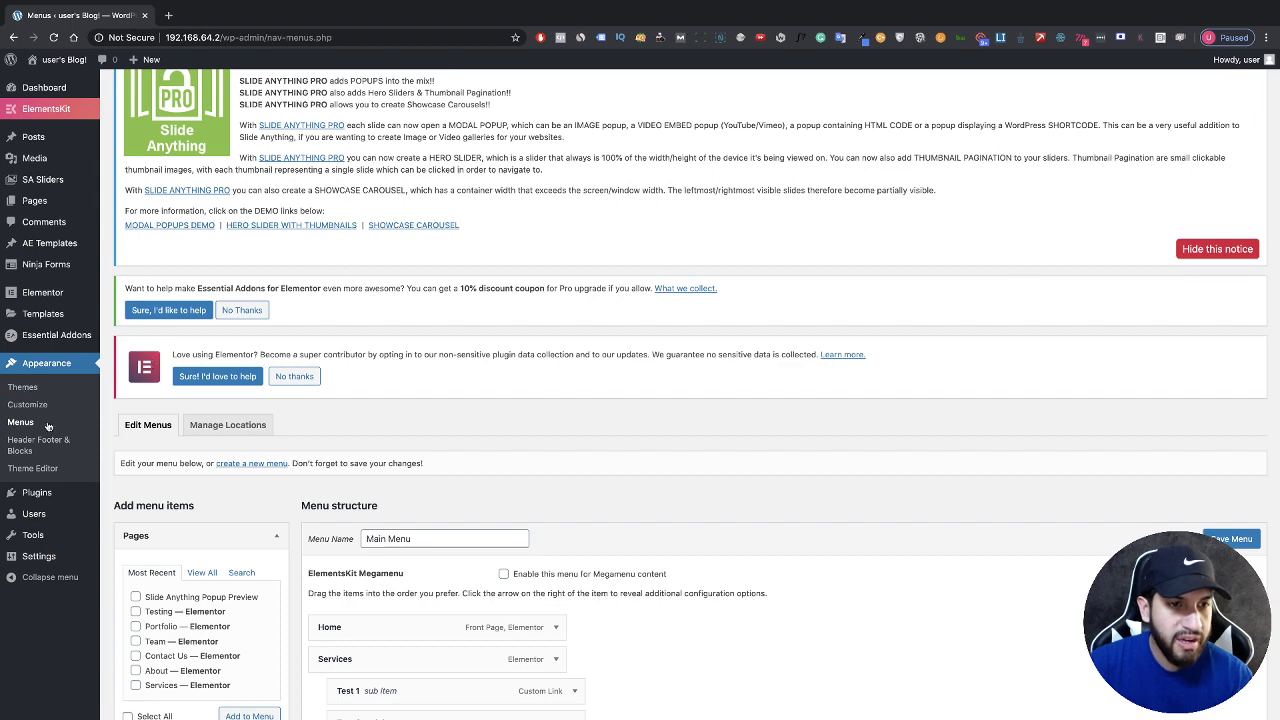
Step: Go to the Plugins page, leaving the menu page without saving
left_click(66, 482)
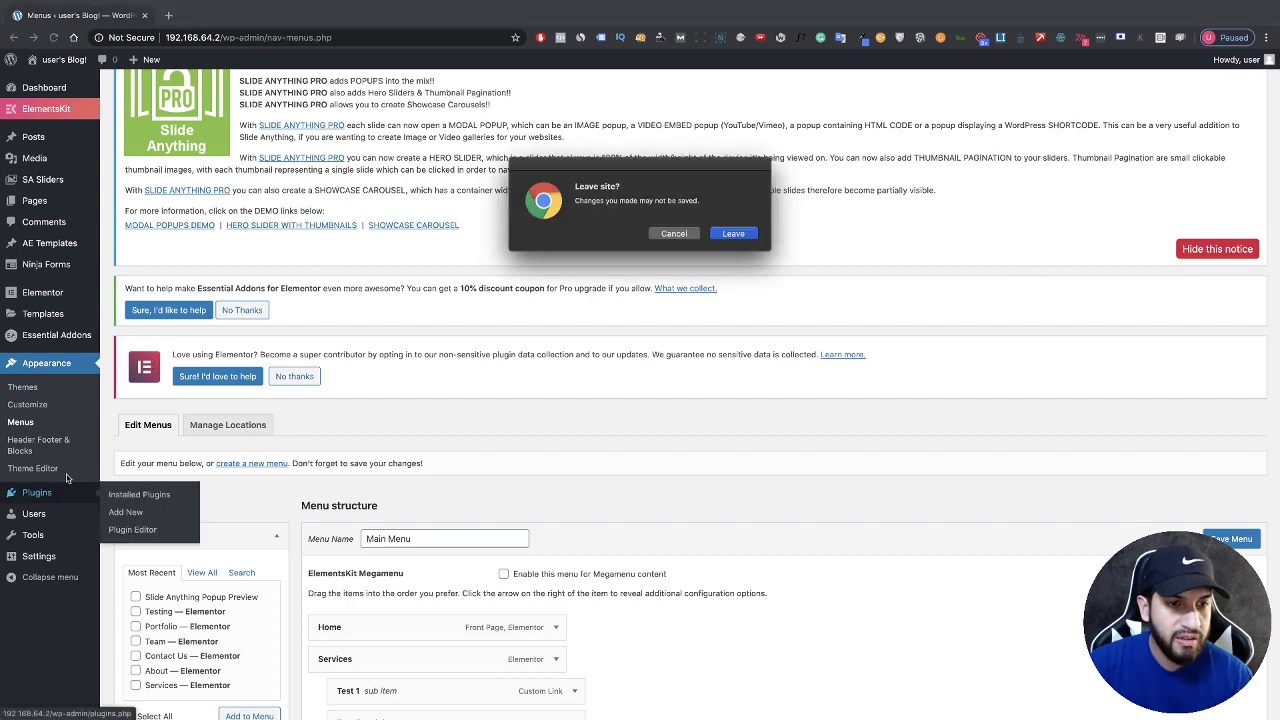
left_click(728, 236)
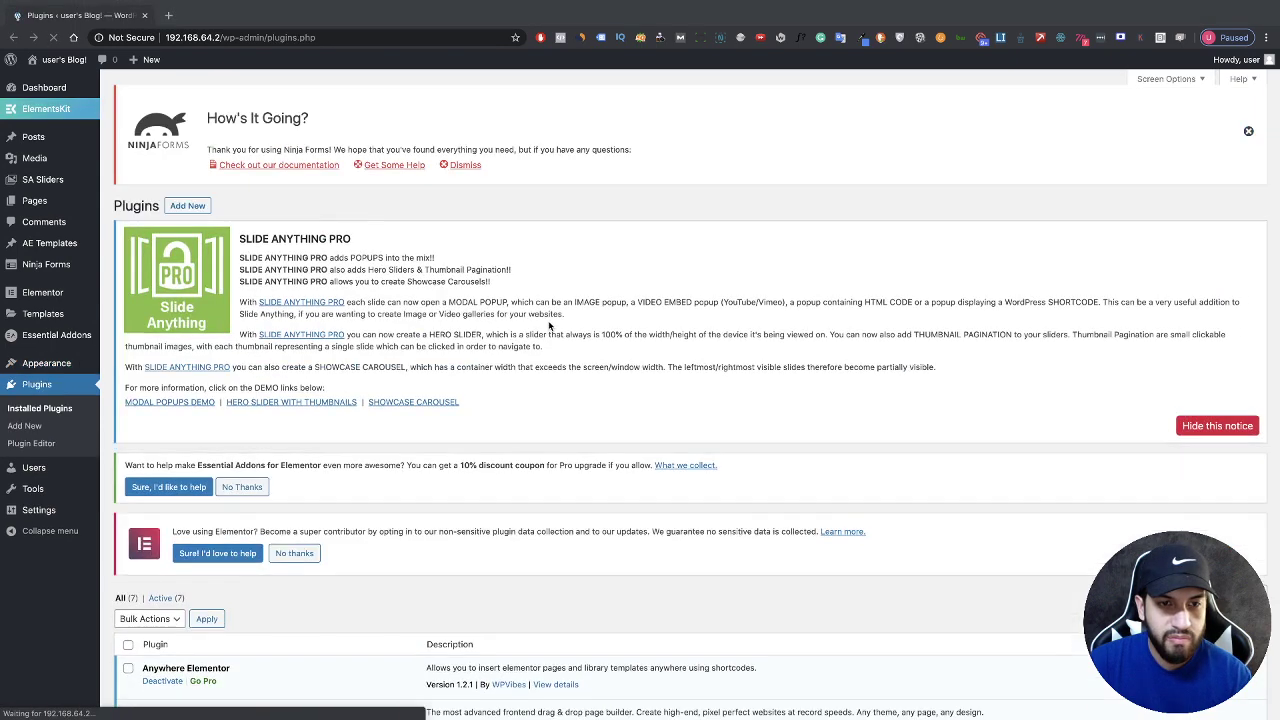
scroll(548, 325, "down", 5)
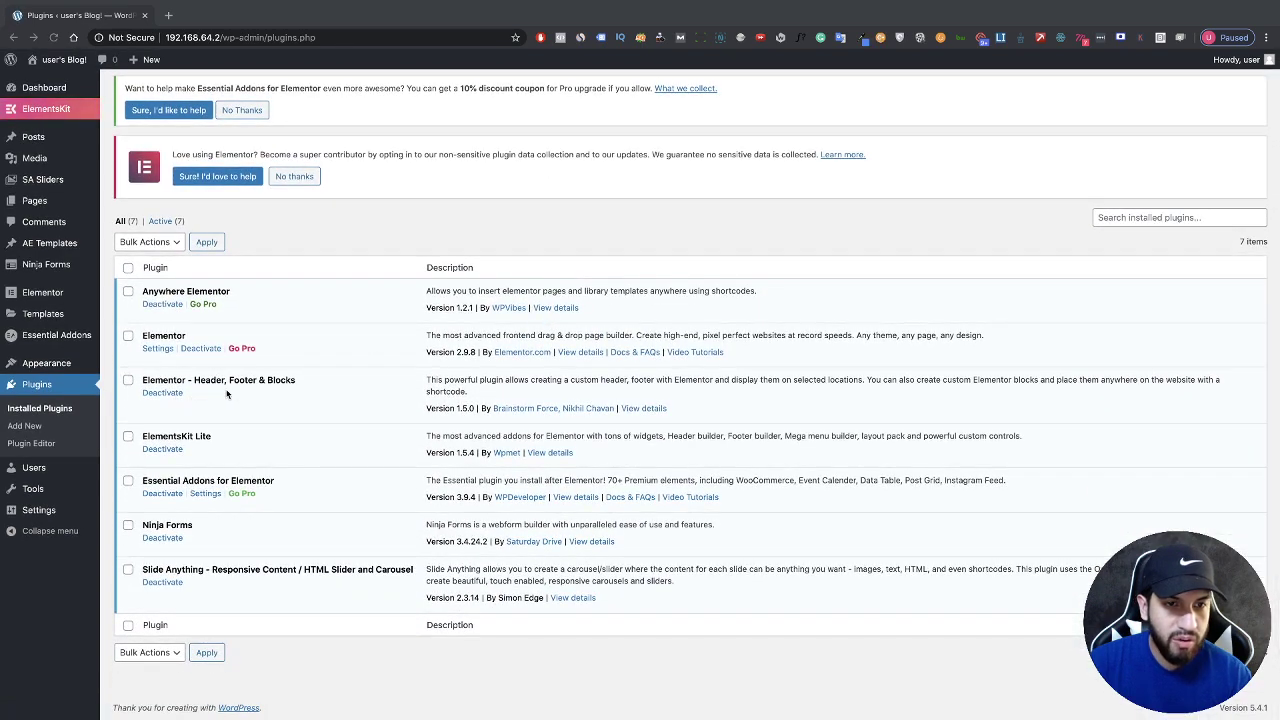
scroll(300, 405, "up", 1)
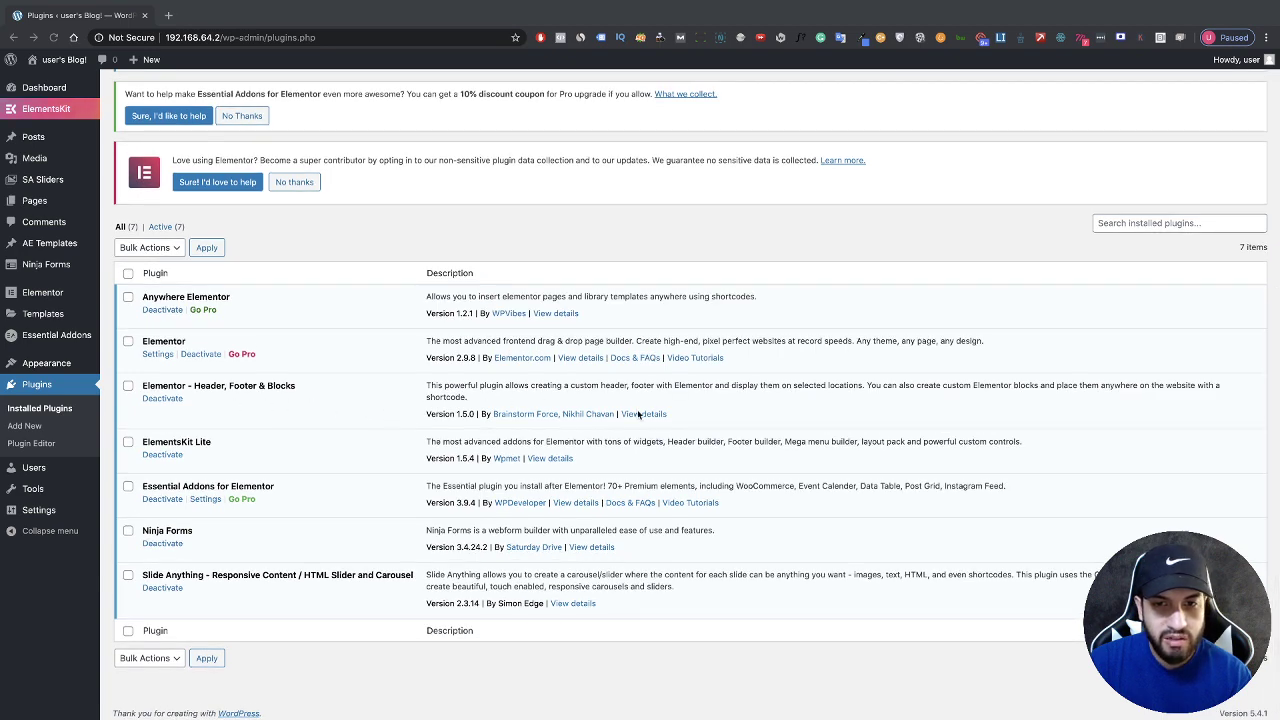
Step: Review the details of the Header, Footer & Blocks plugin
left_click(641, 414)
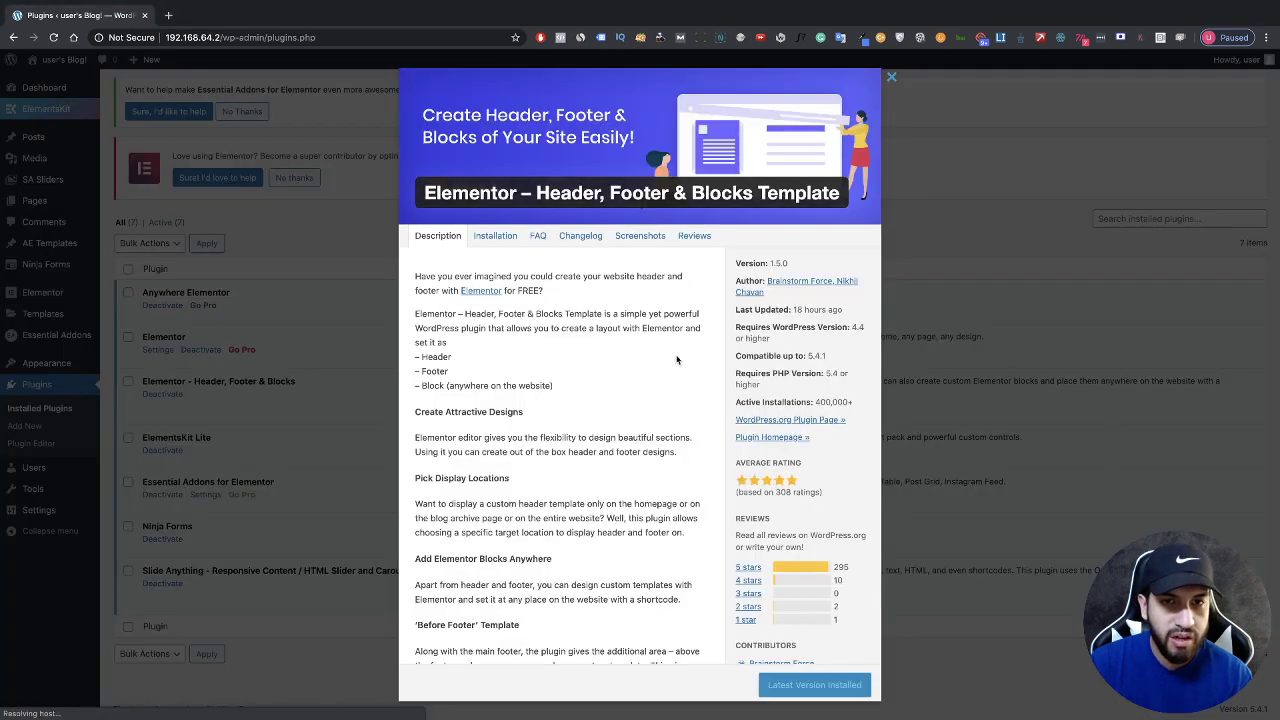
left_click_drag(428, 193, 812, 196)
left_click(790, 203)
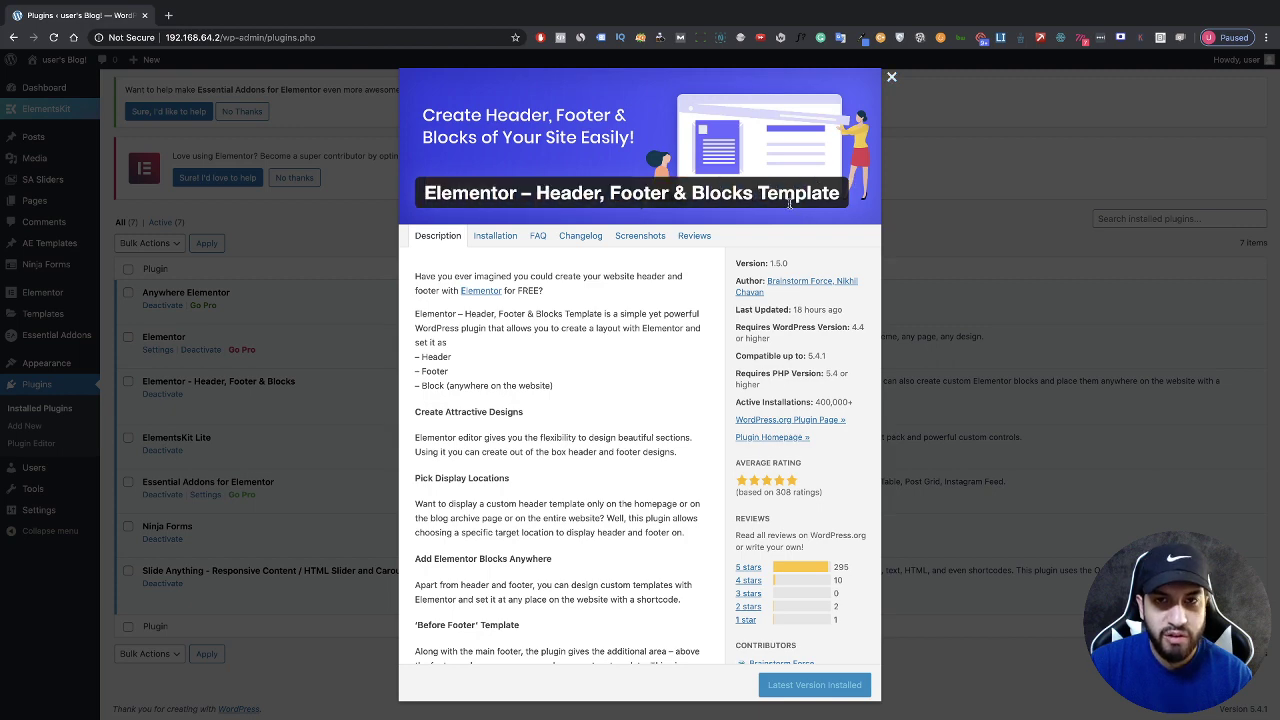
left_click(297, 638)
scroll(326, 565, "up", 1)
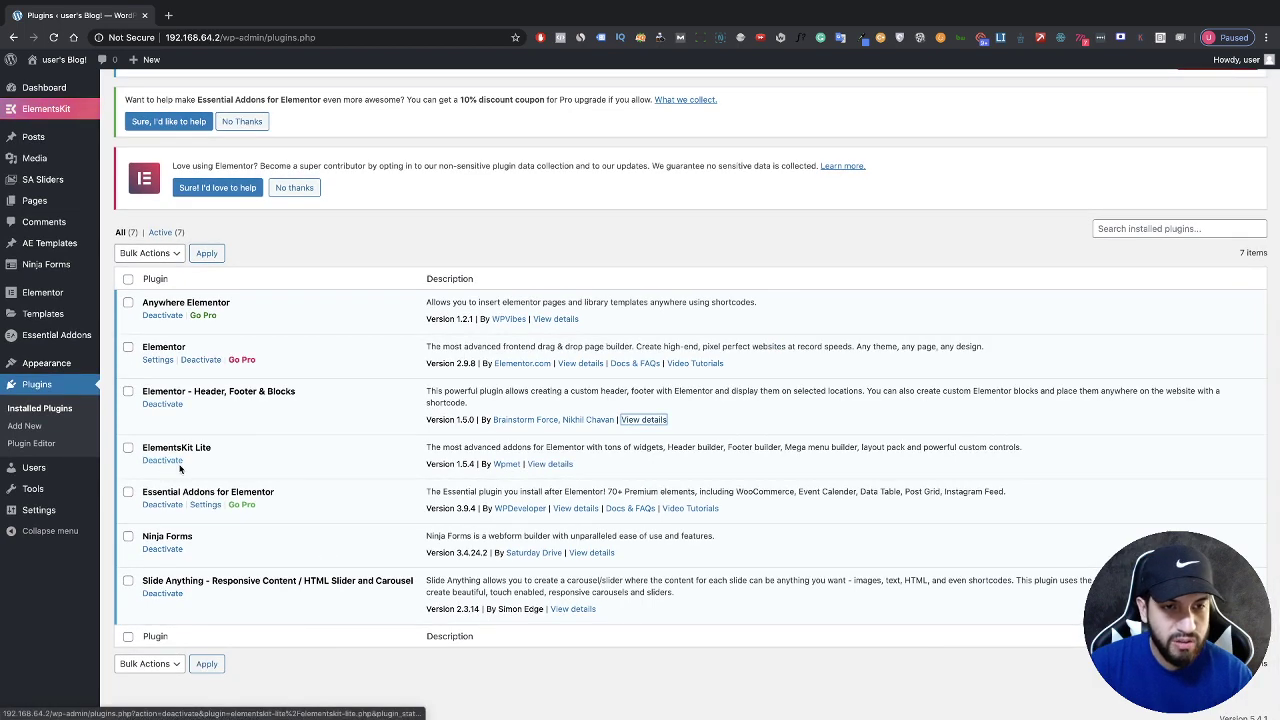
Step: Review the details of the ElementsKit Lite plugin
left_click(551, 463)
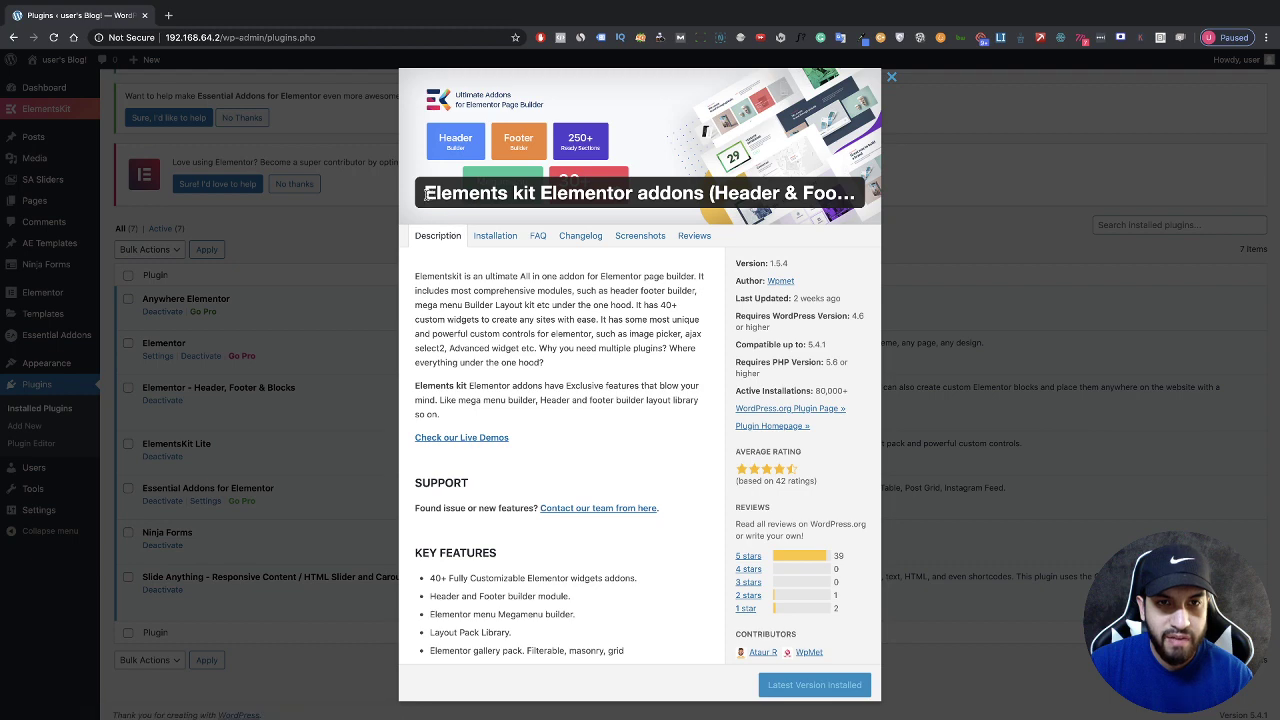
left_click_drag(447, 193, 536, 195)
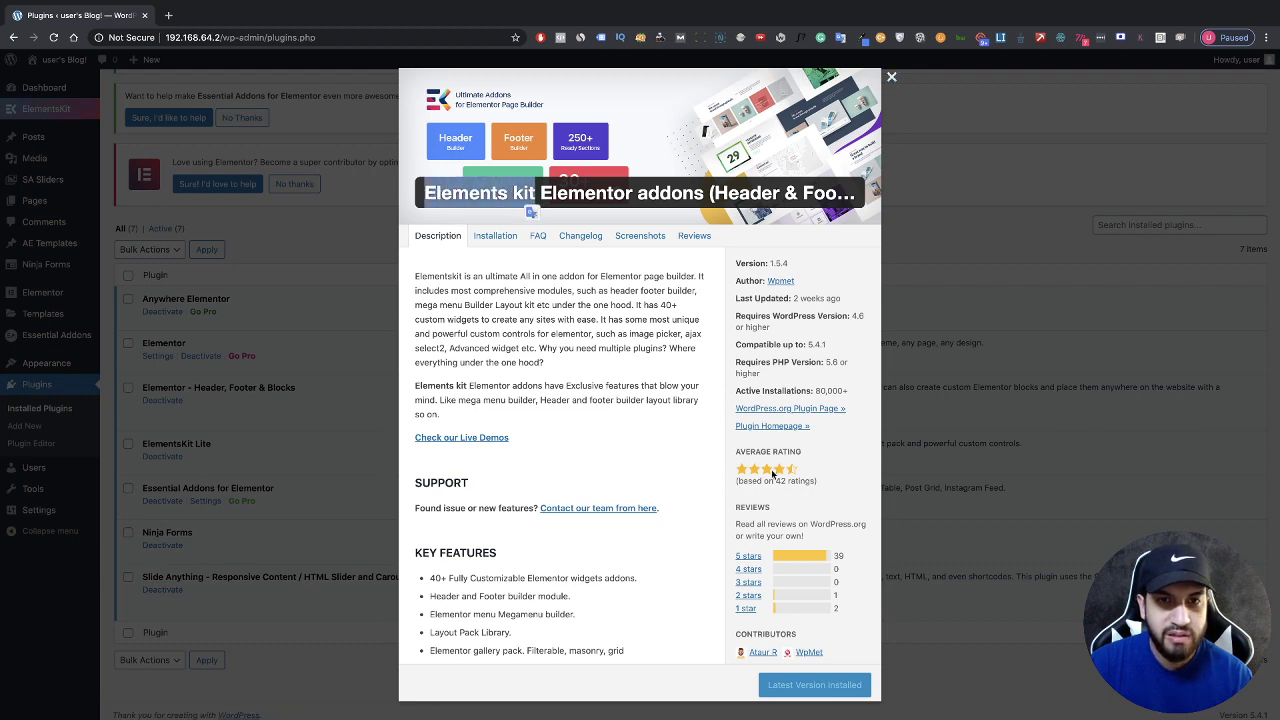
left_click(958, 676)
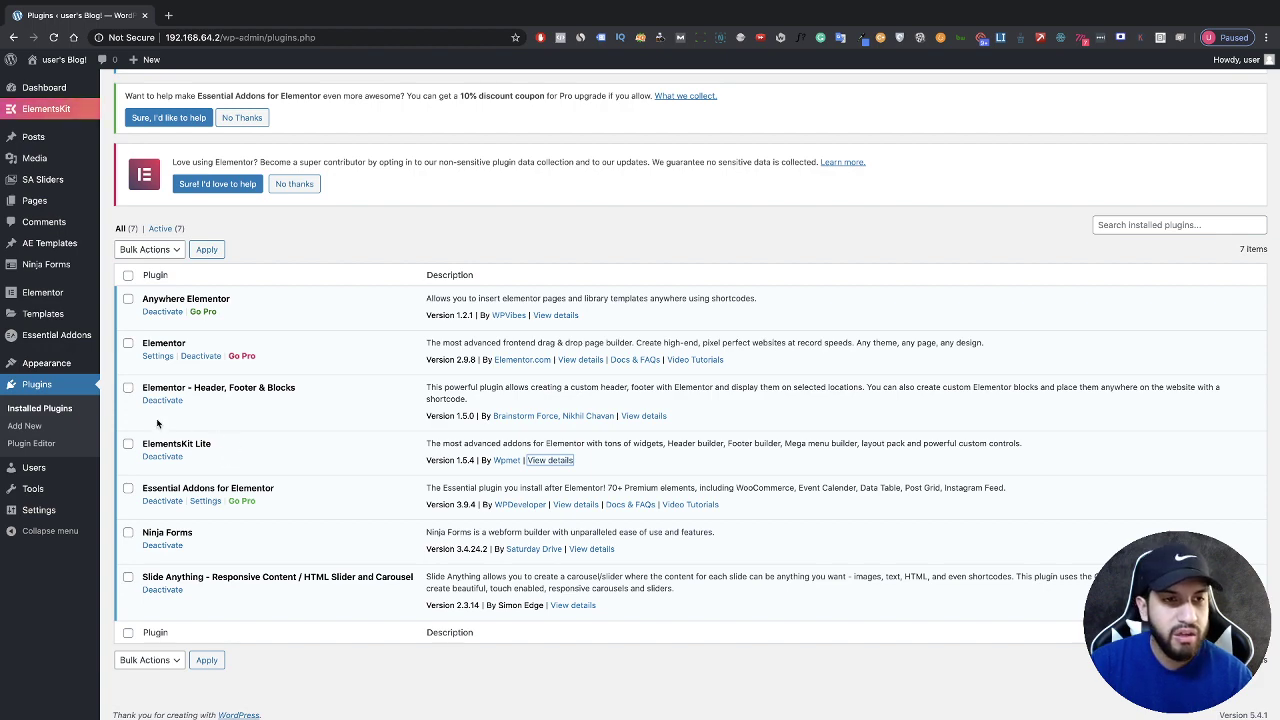
scroll(157, 424, "down", 1)
mouse_move(62, 366)
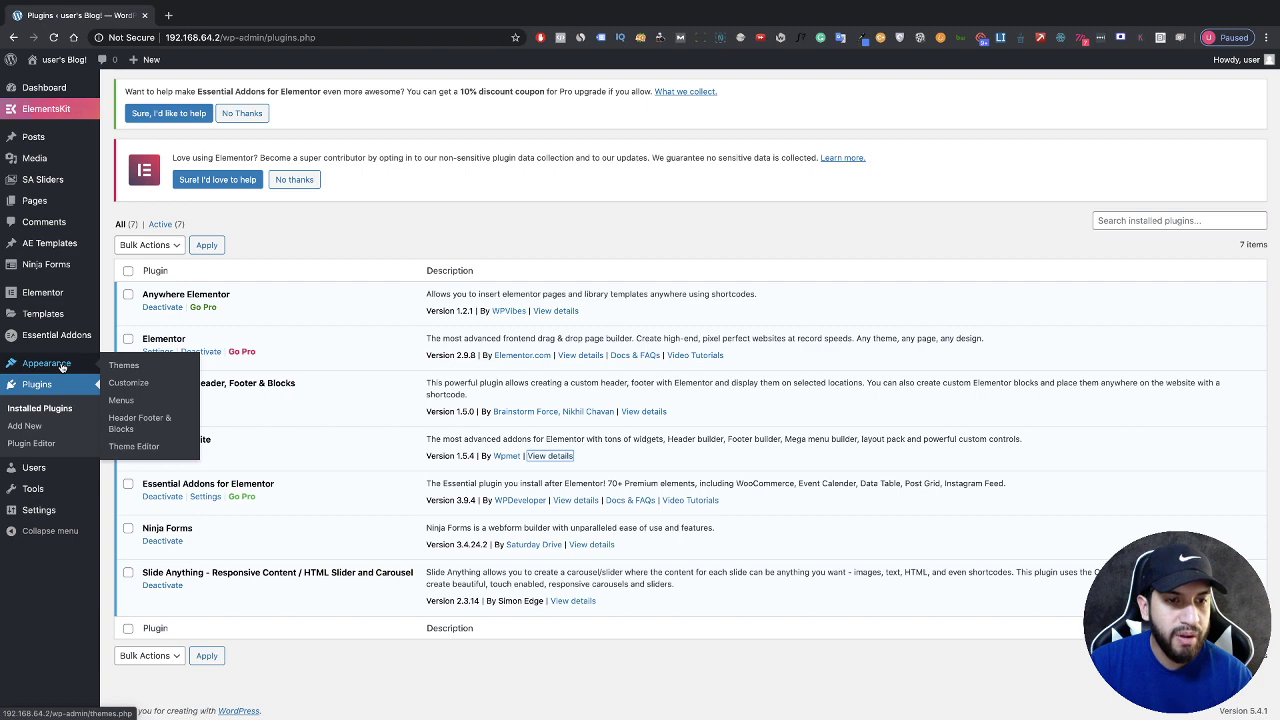
Step: Open the Header Footer & Blocks templates list
left_click(142, 428)
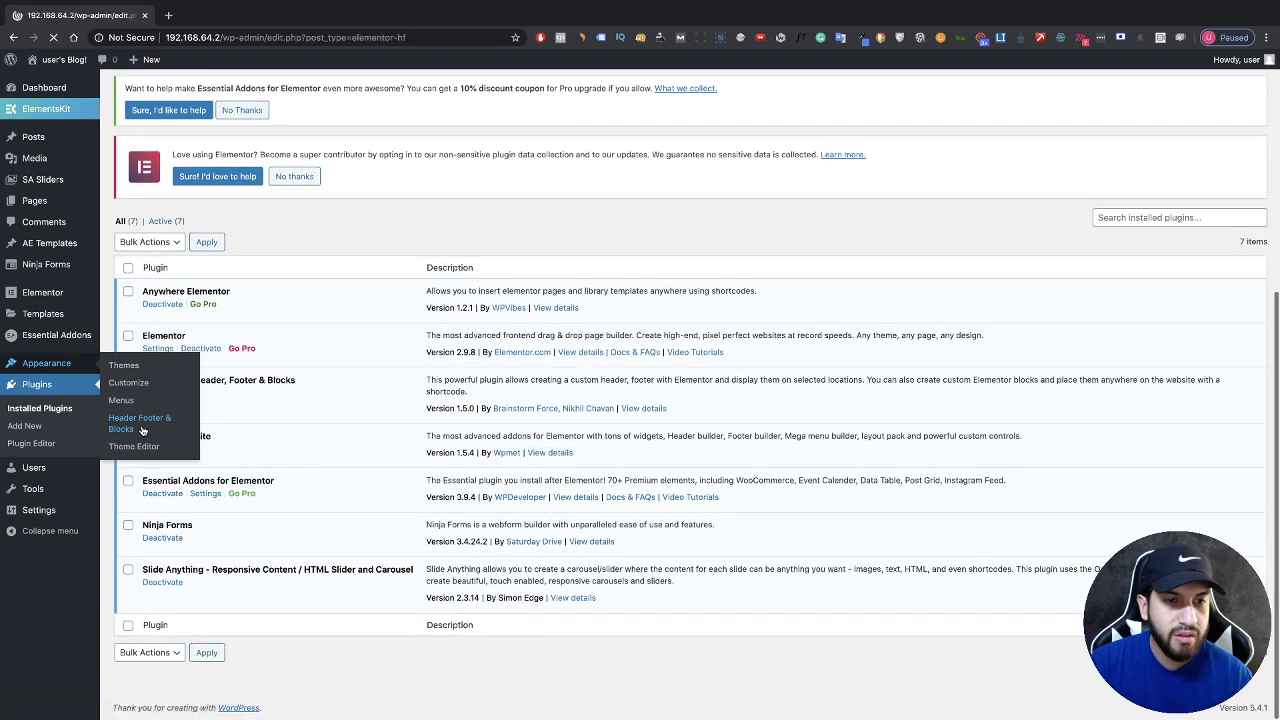
scroll(250, 440, "down", 2)
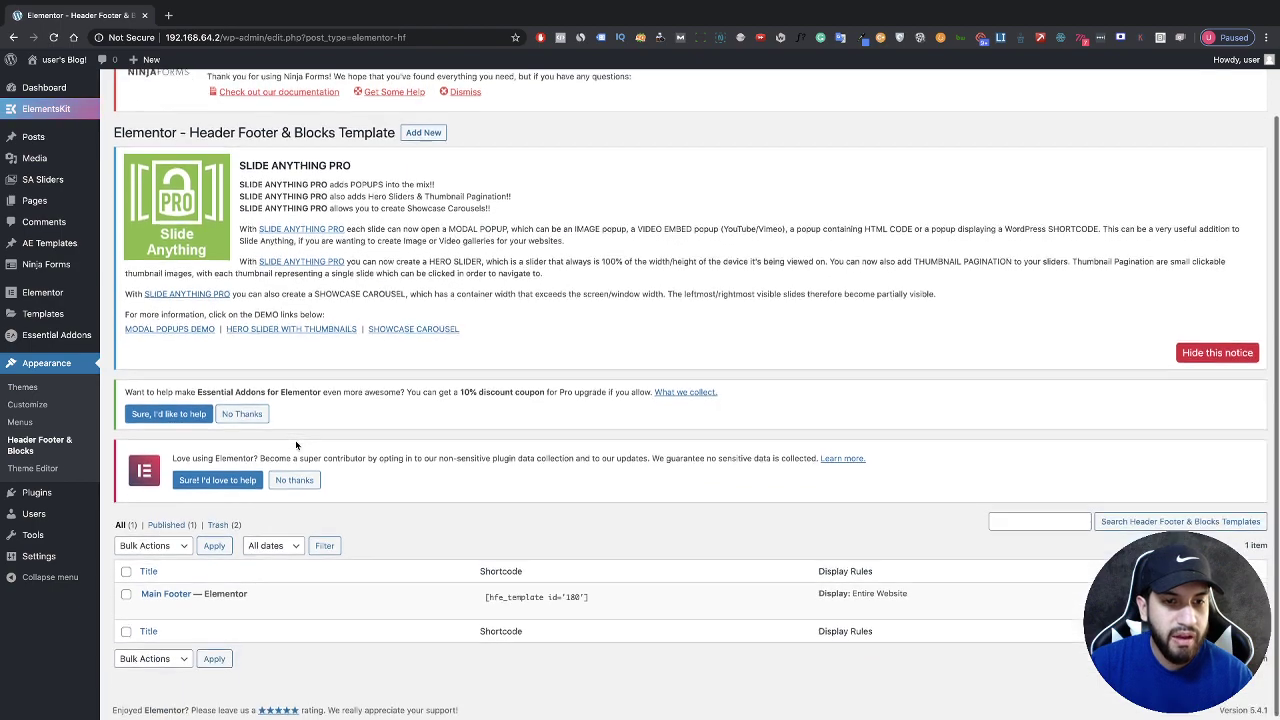
scroll(296, 445, "up", 1)
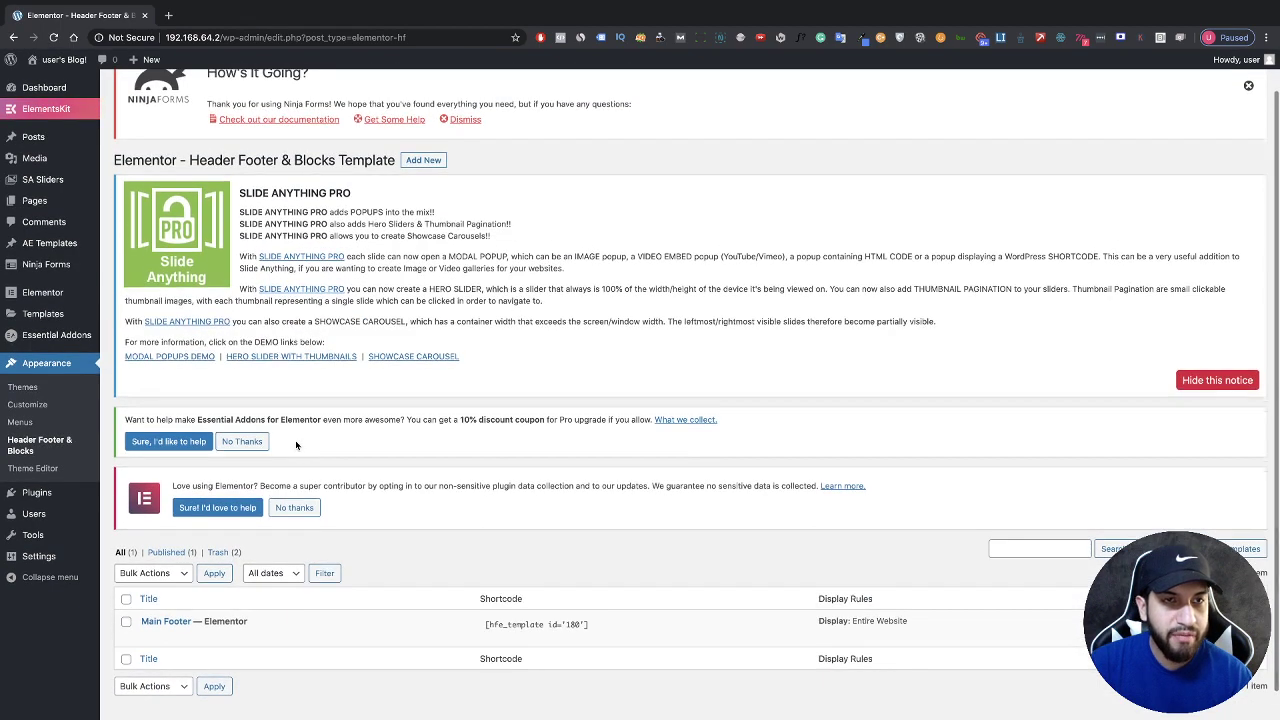
scroll(296, 445, "up", 1)
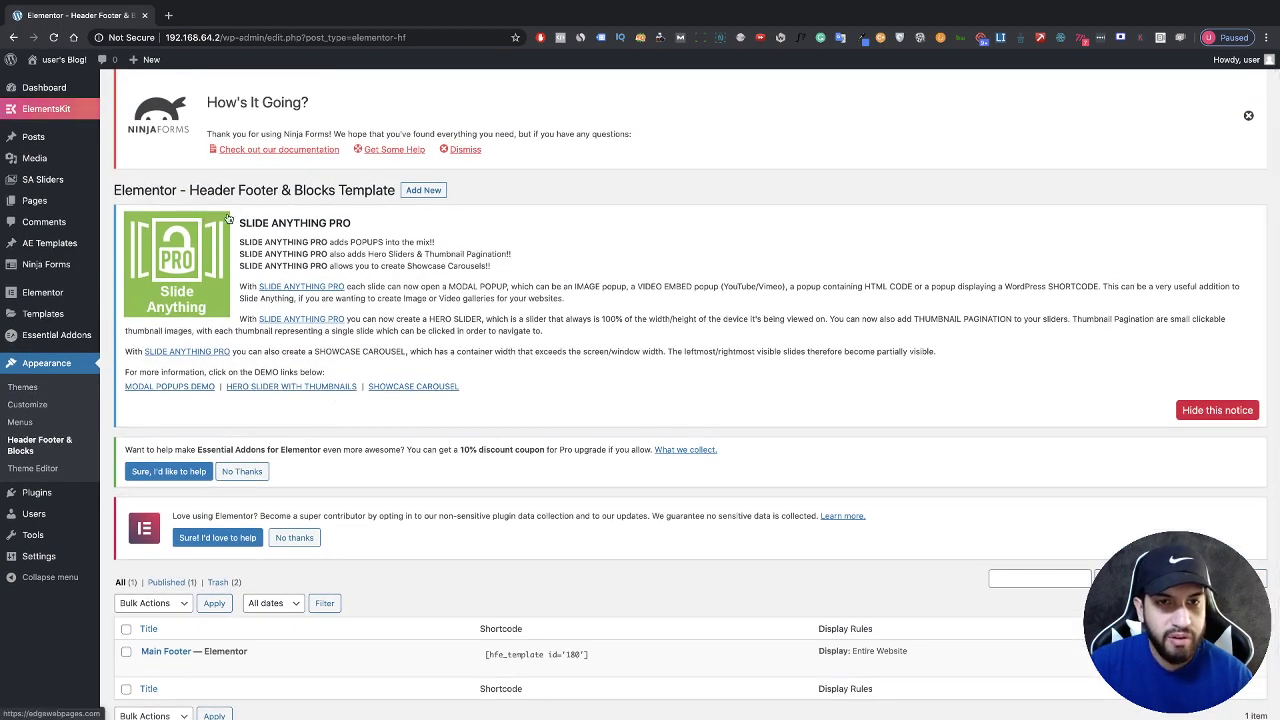
Step: Create a new template titled 'Header' and publish it
left_click(423, 190)
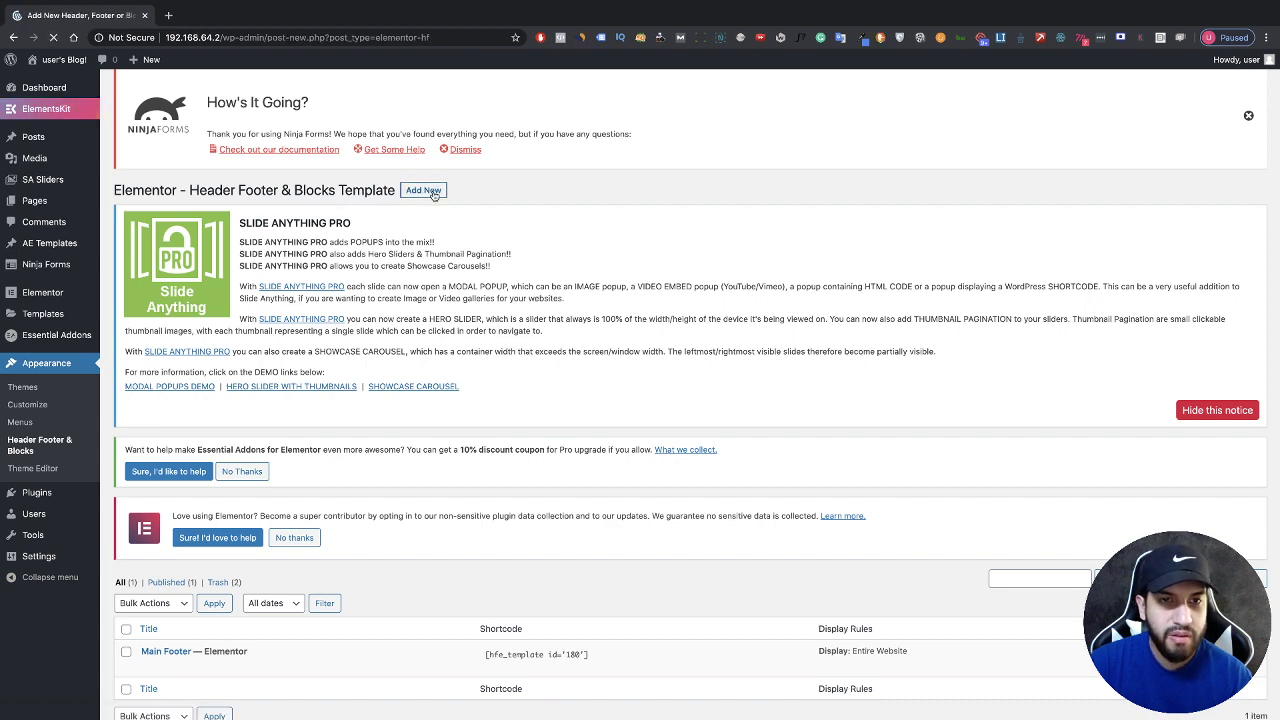
scroll(425, 230, "down", 2)
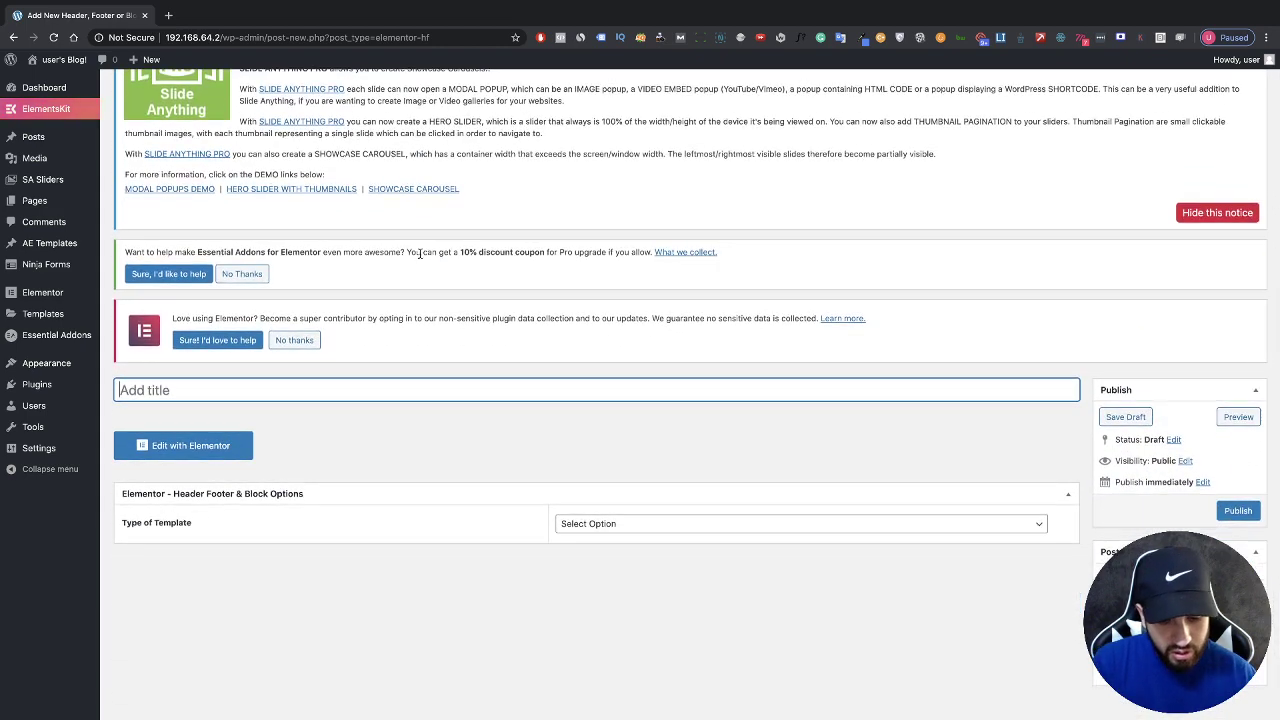
type("Header")
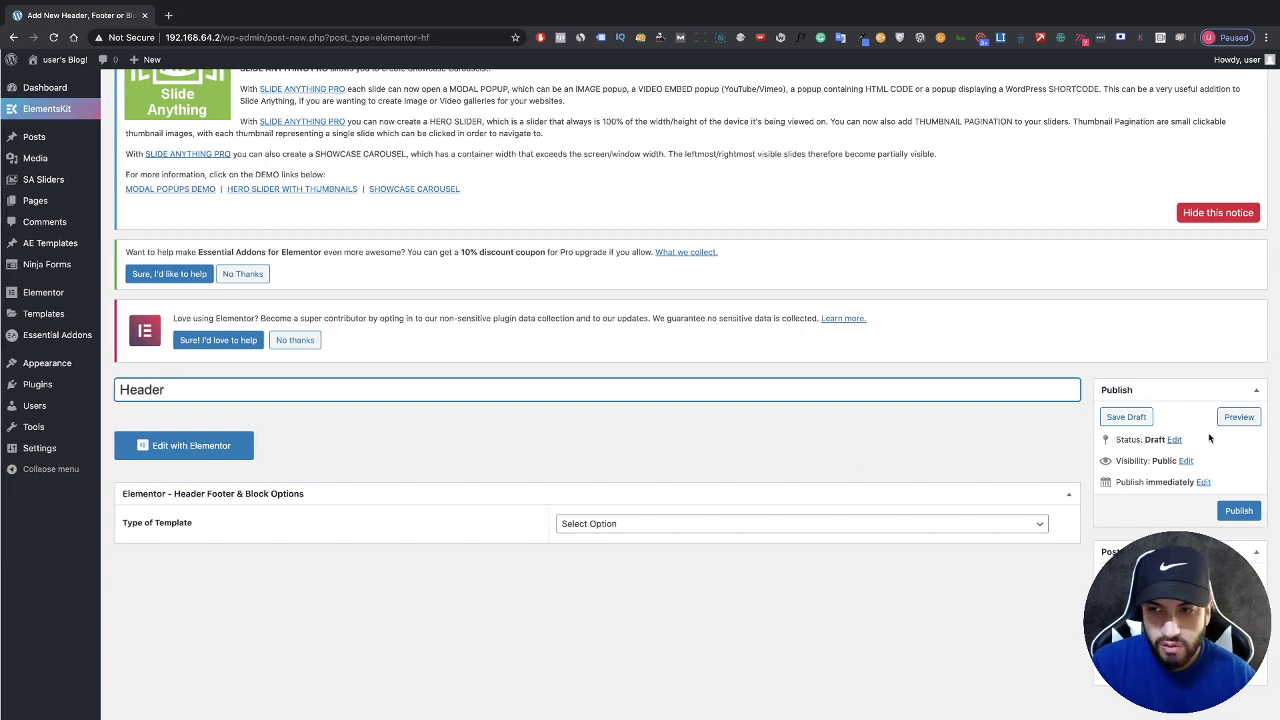
left_click(1236, 514)
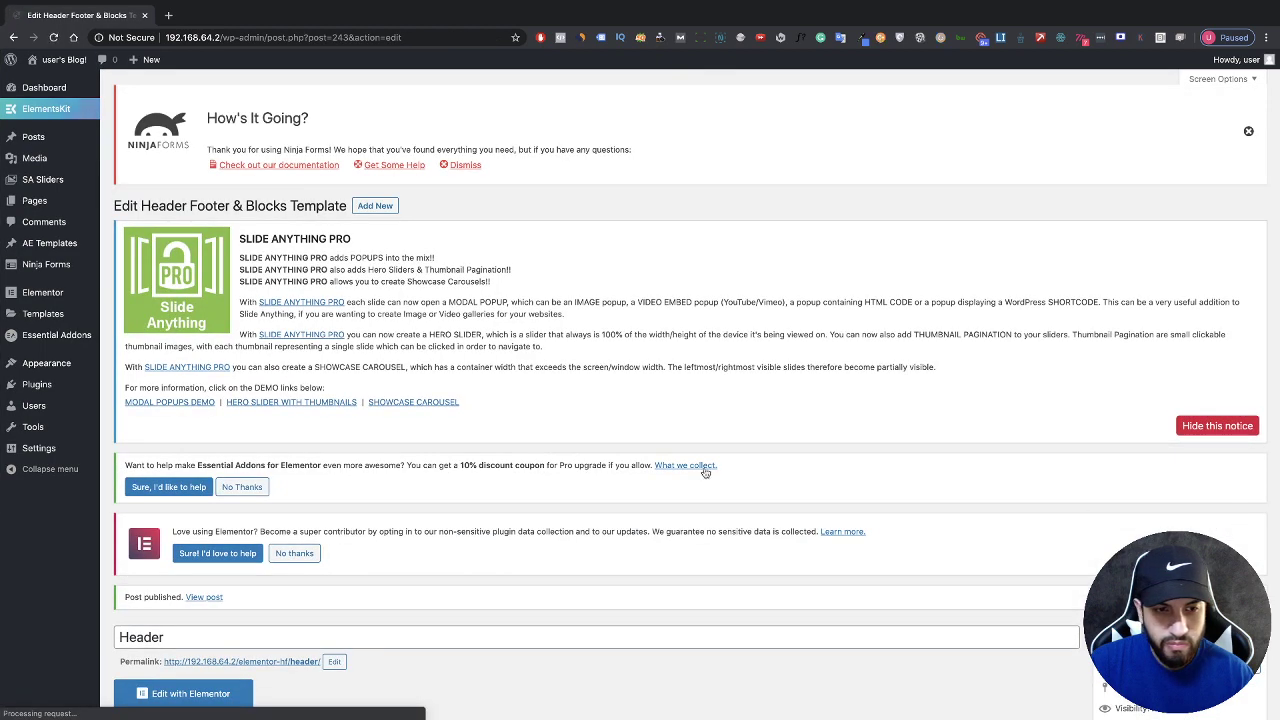
scroll(656, 465, "down", 5)
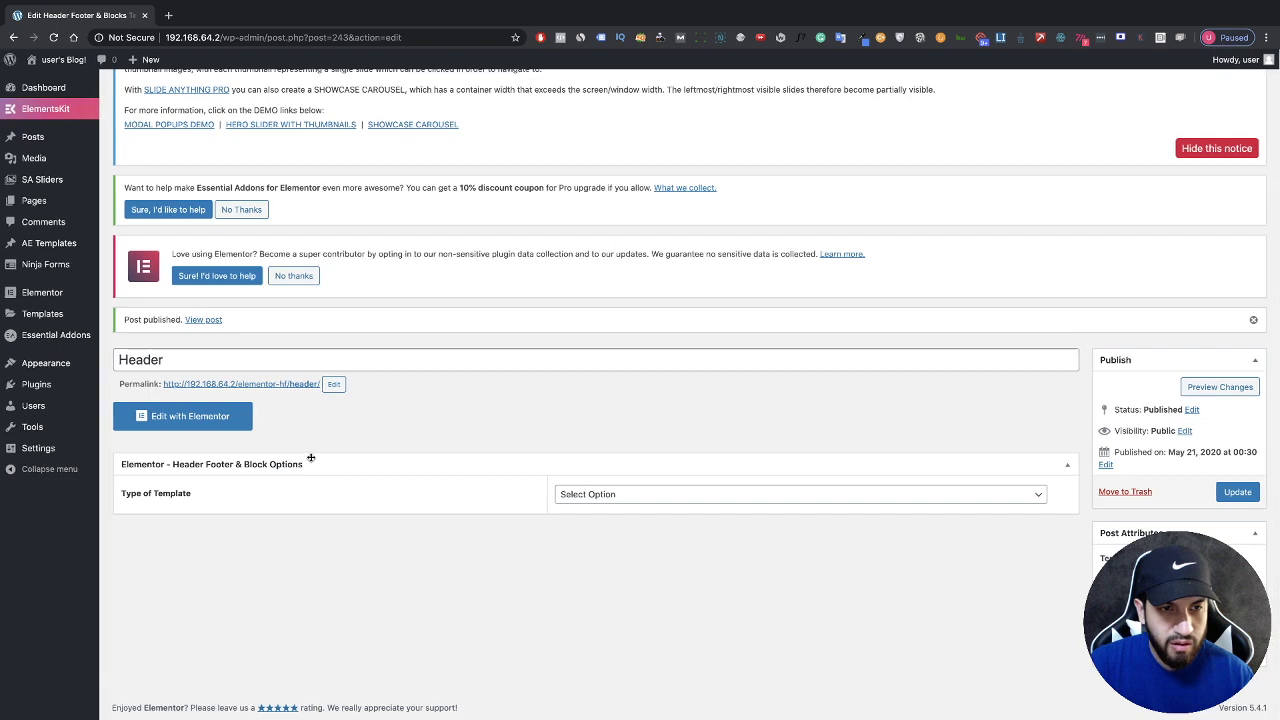
Step: Open the Header template in Elementor and browse the ElementsKit library's ready-made header designs
left_click(190, 416)
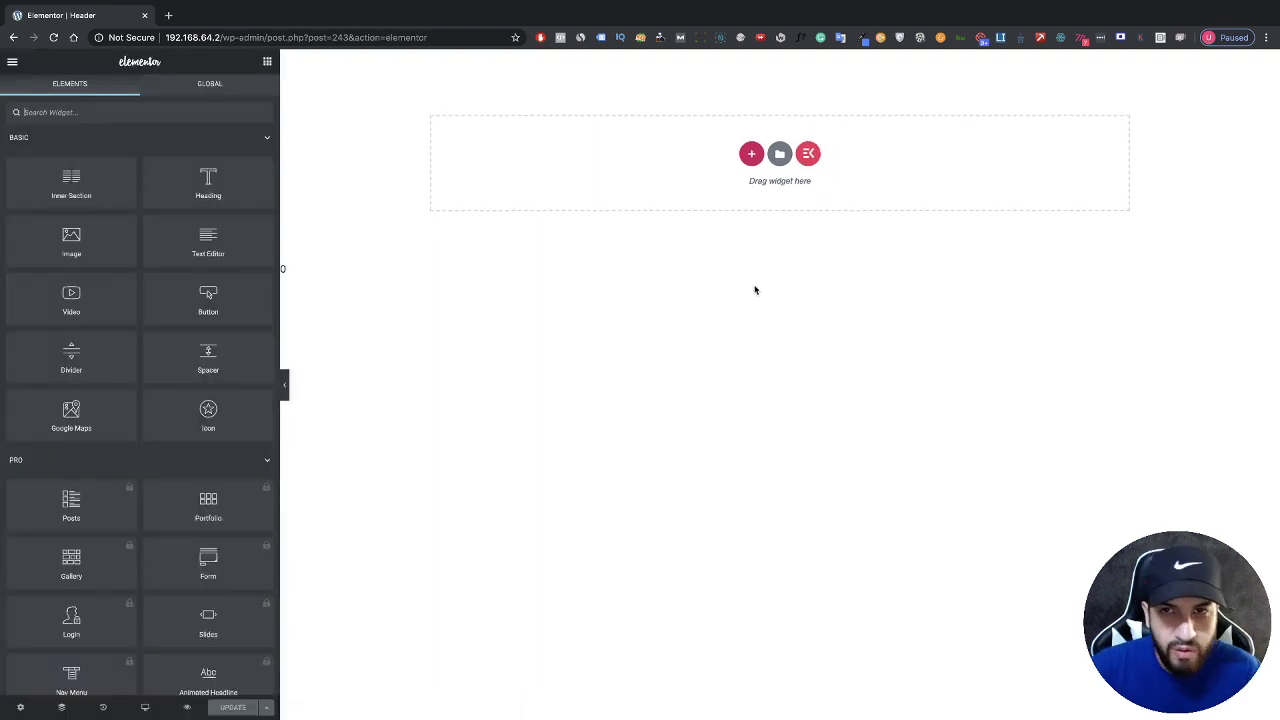
left_click(810, 158)
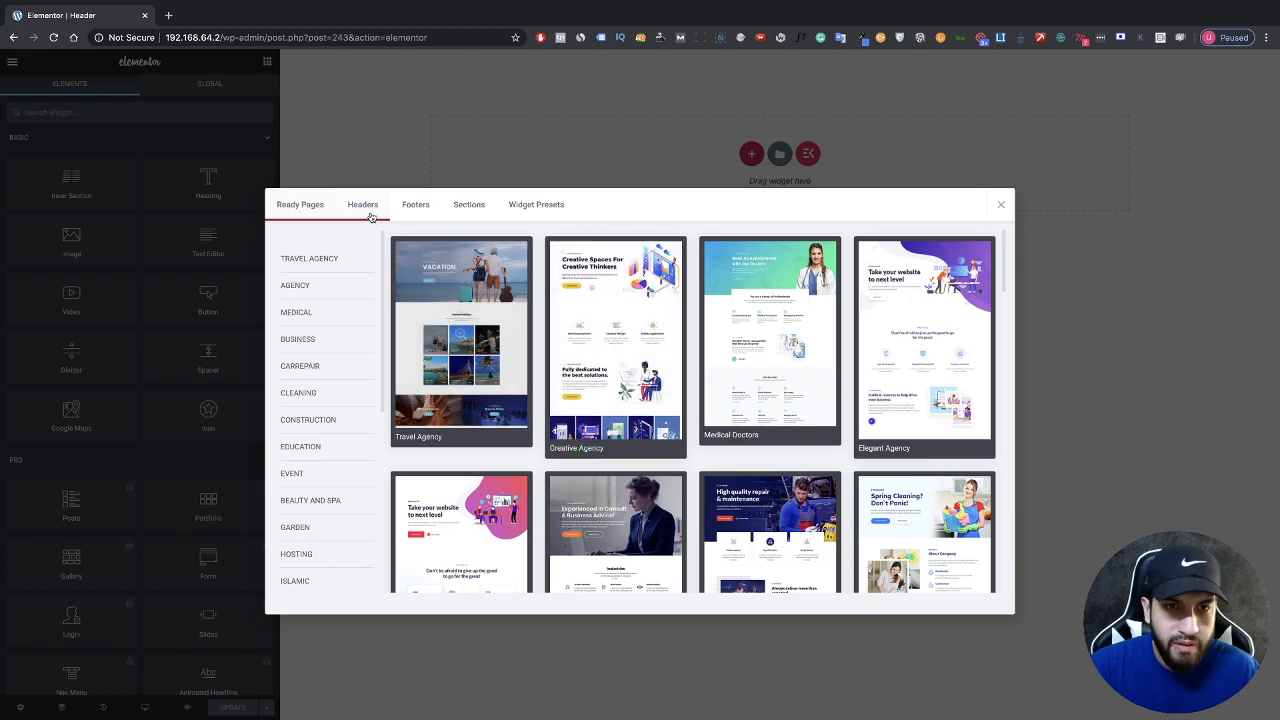
left_click(365, 210)
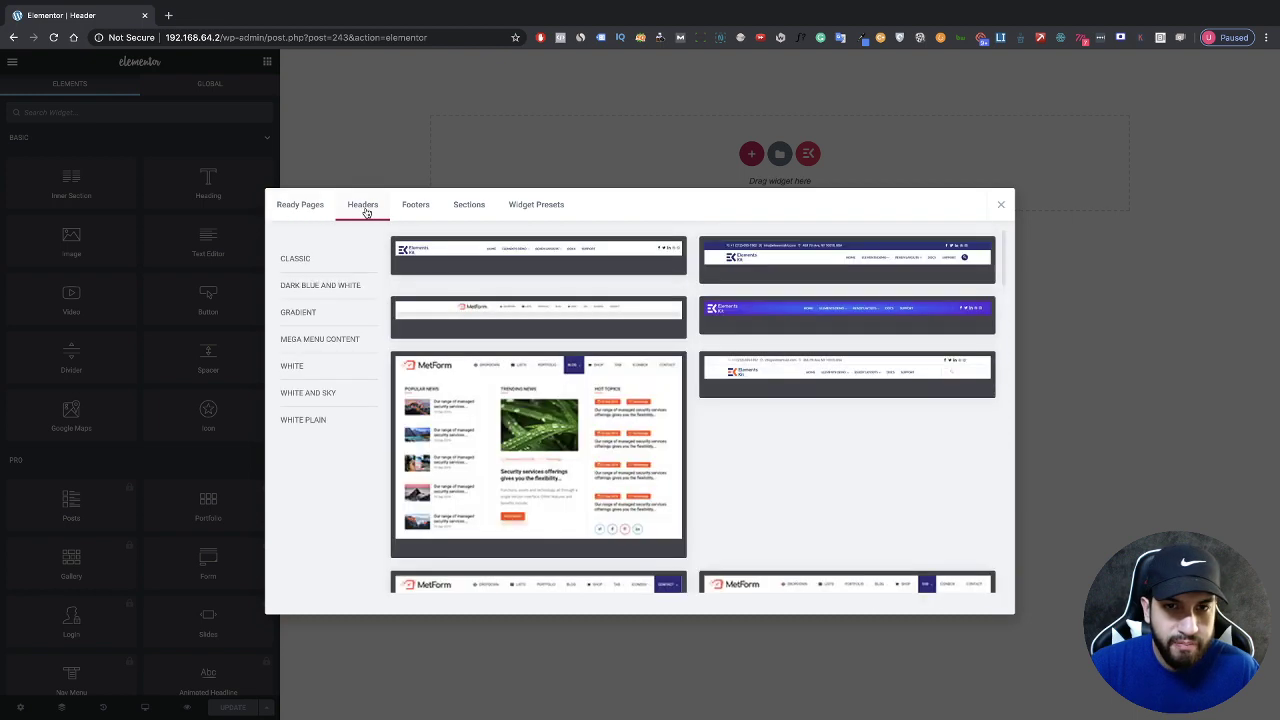
scroll(532, 317, "down", 1)
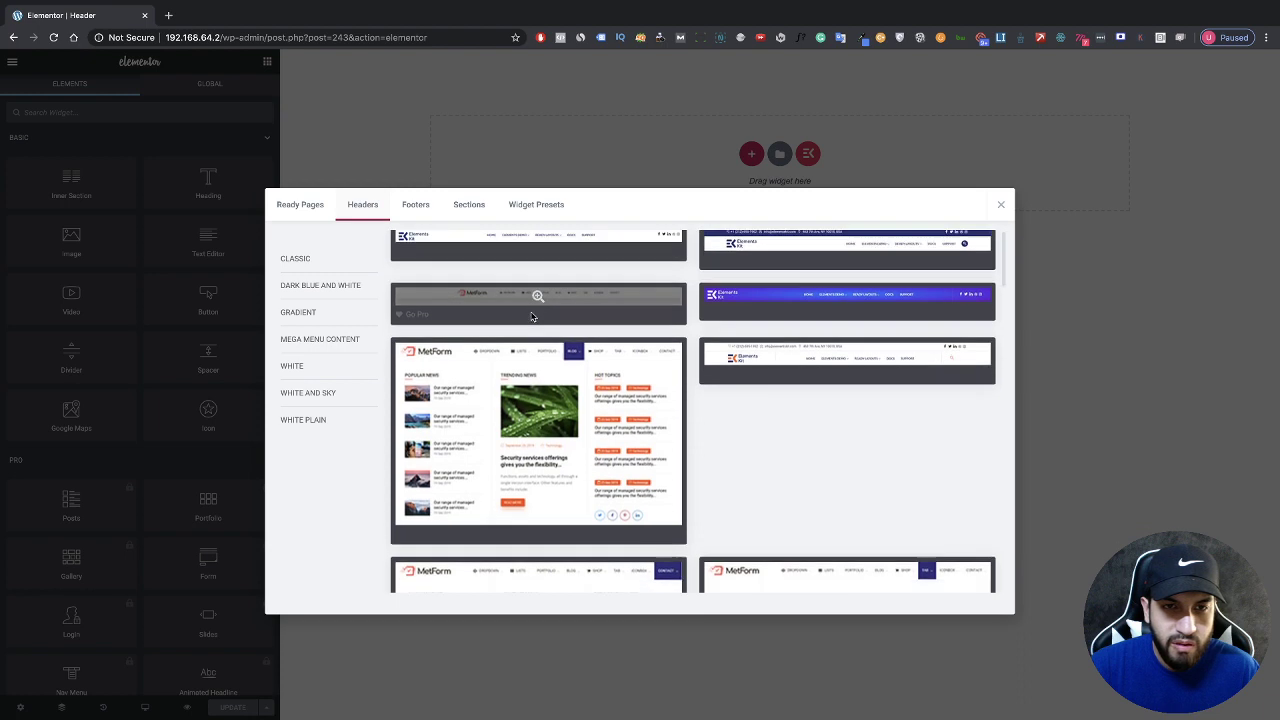
scroll(536, 320, "up", 1)
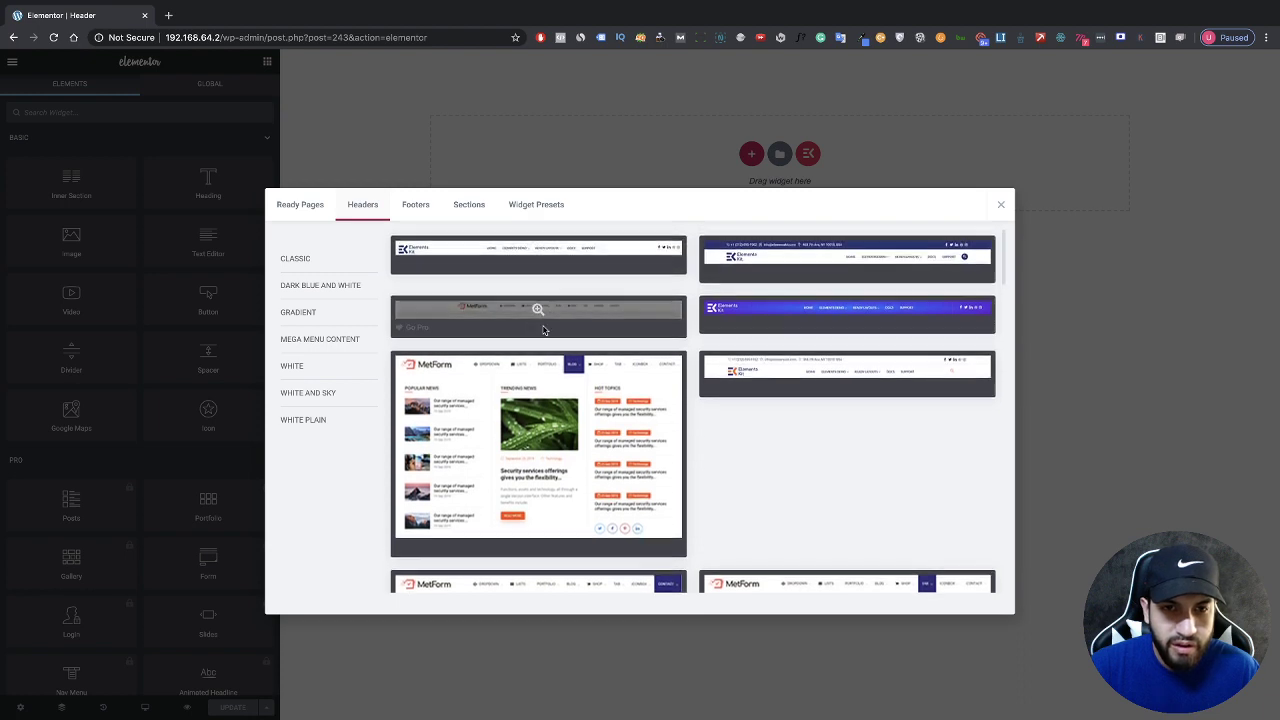
scroll(543, 330, "down", 5)
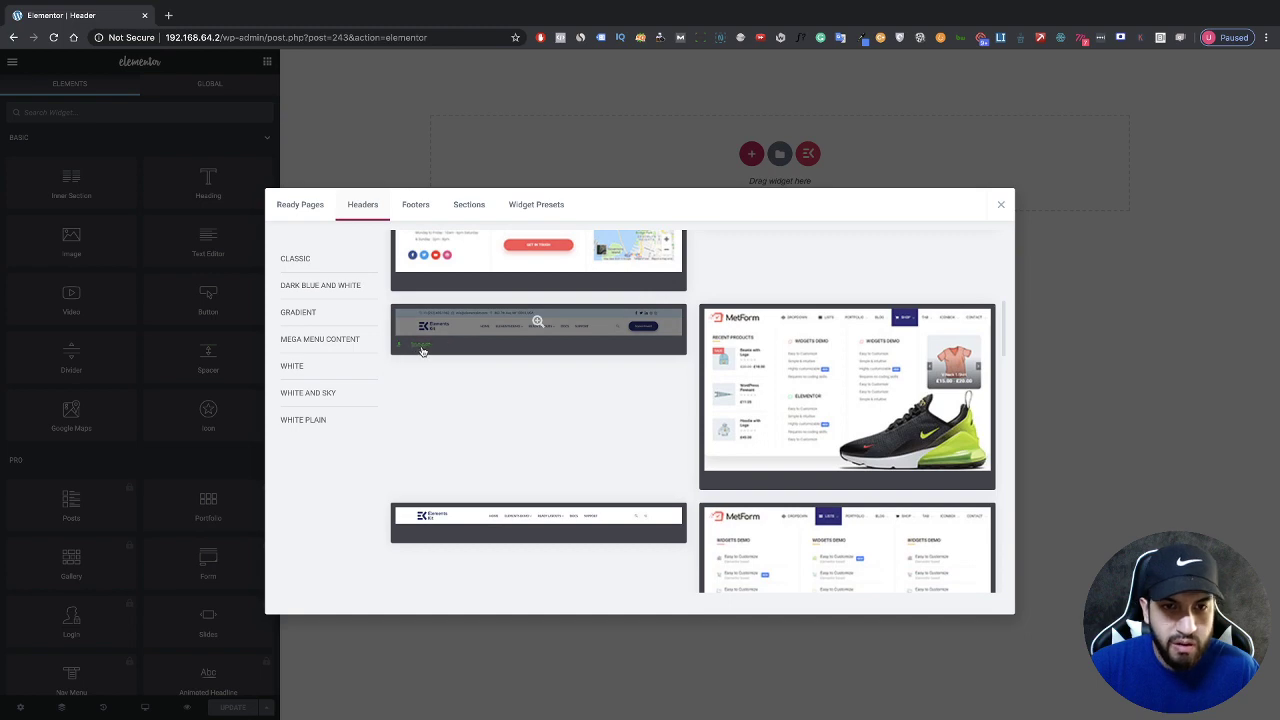
Step: Insert a ready-made ElementsKit header design and select its top contact bar section
left_click(421, 346)
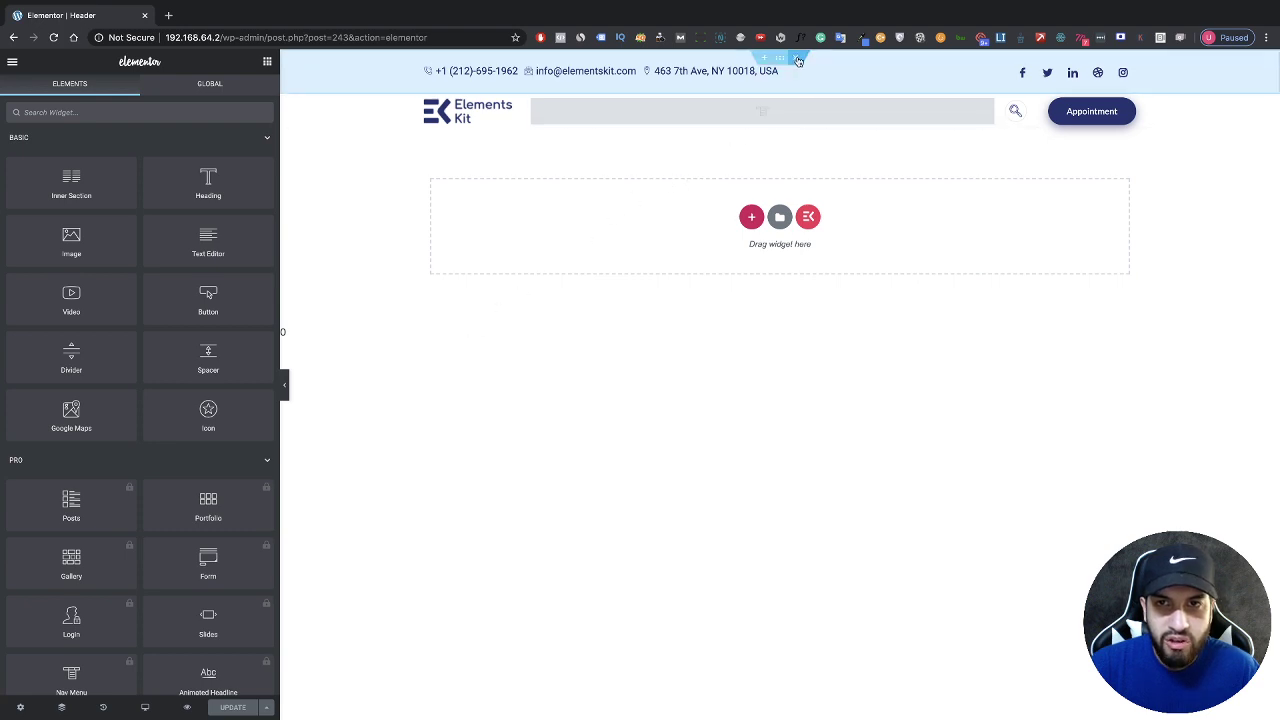
left_click(785, 61)
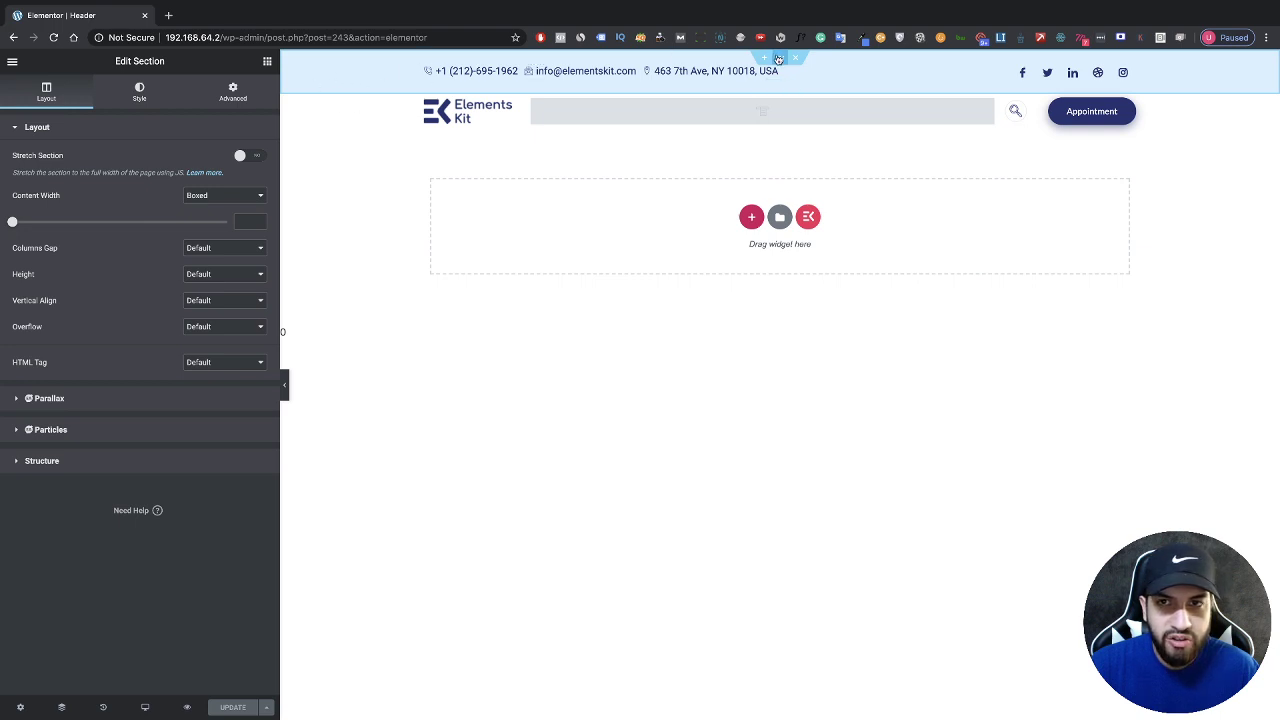
left_click(139, 106)
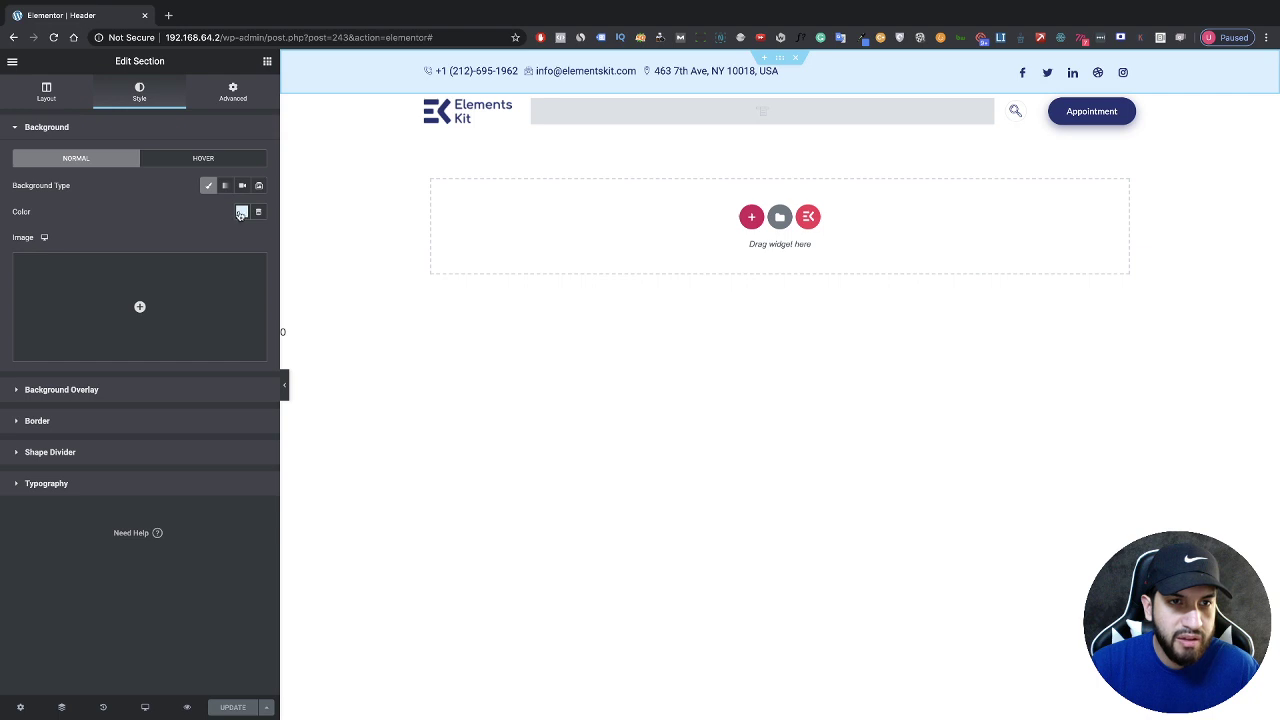
Step: Set the top contact bar's background colour to #E7E7E7
left_click(241, 214)
left_click(219, 241)
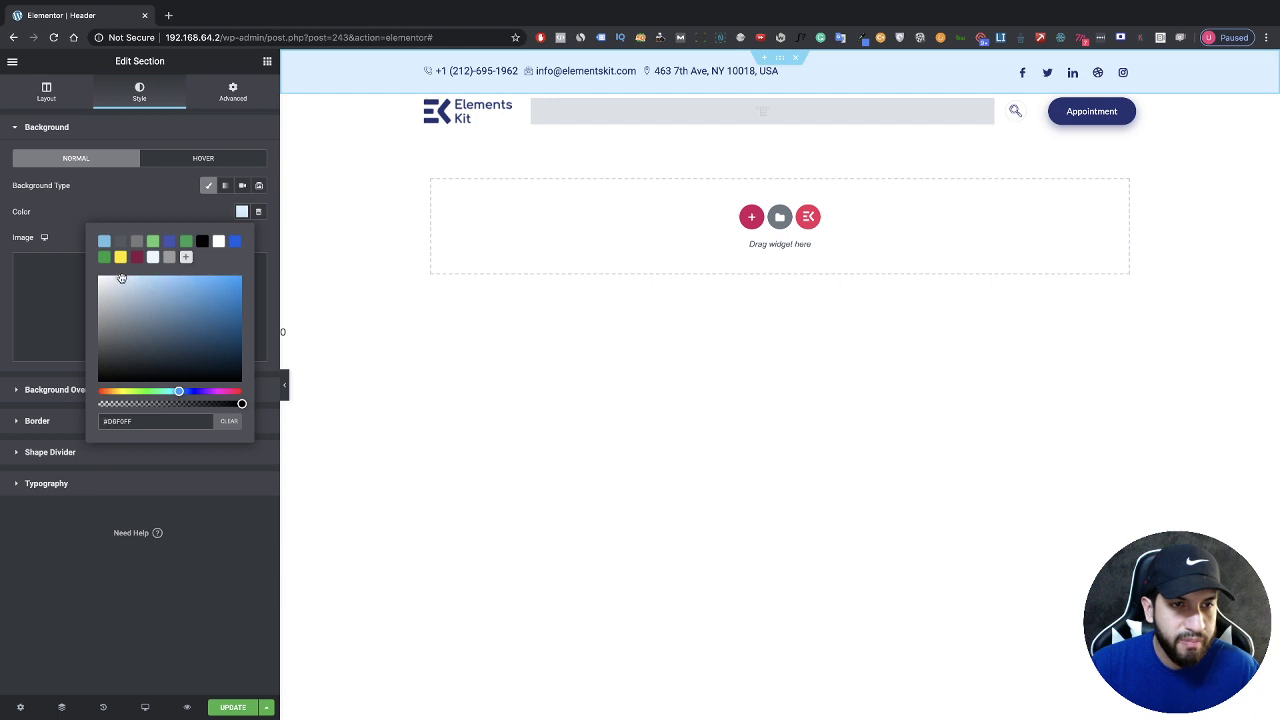
key("ctrl+a")
type("#E1E1E1")
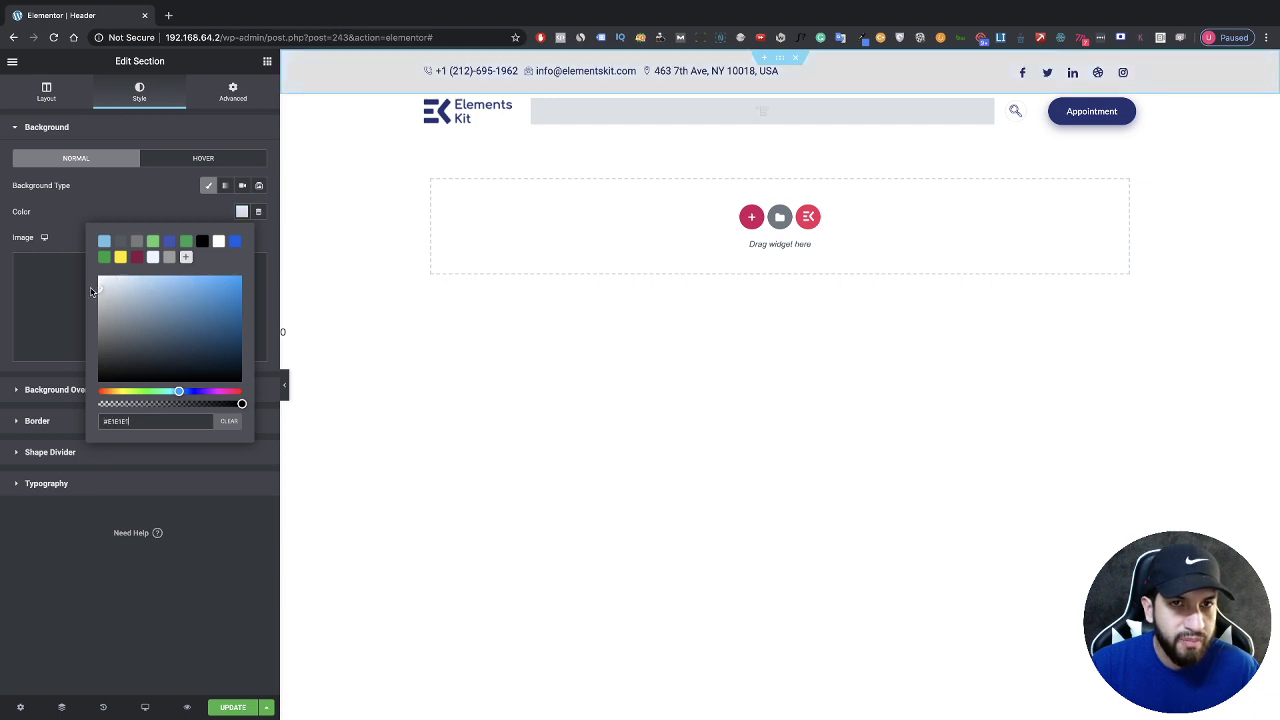
key("ctrl+a")
type("#E7E7E7")
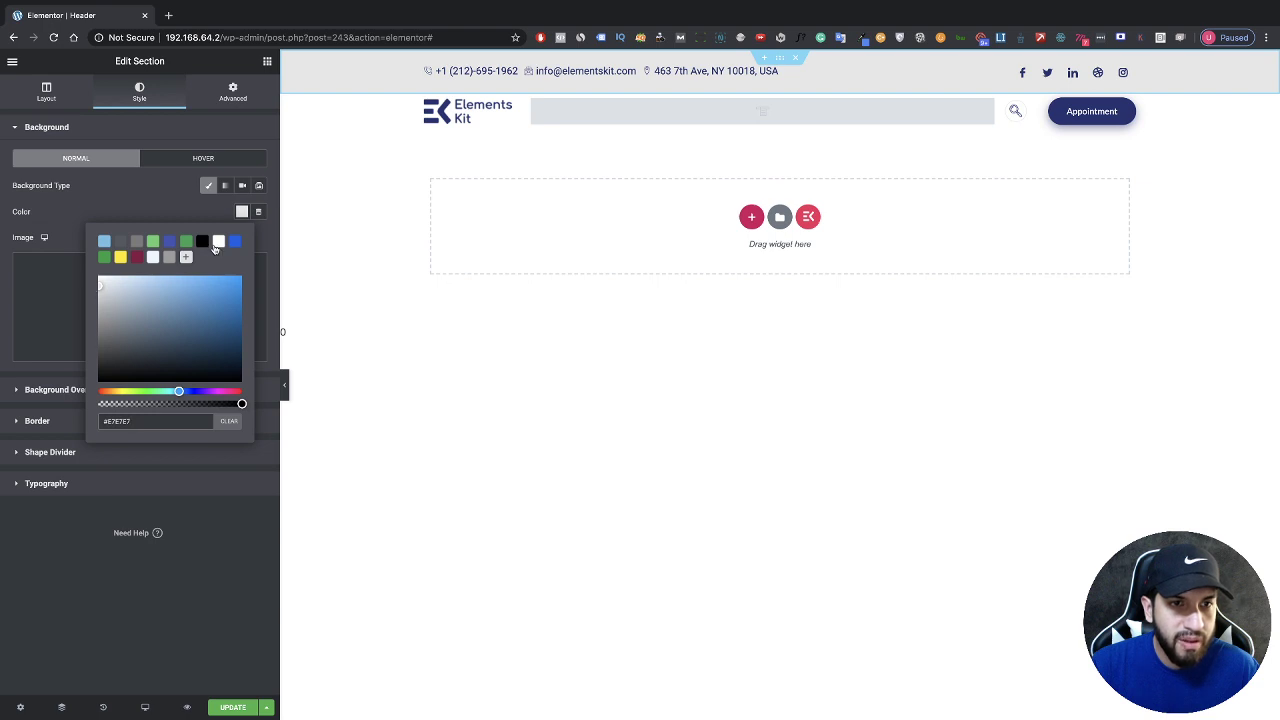
left_click(143, 214)
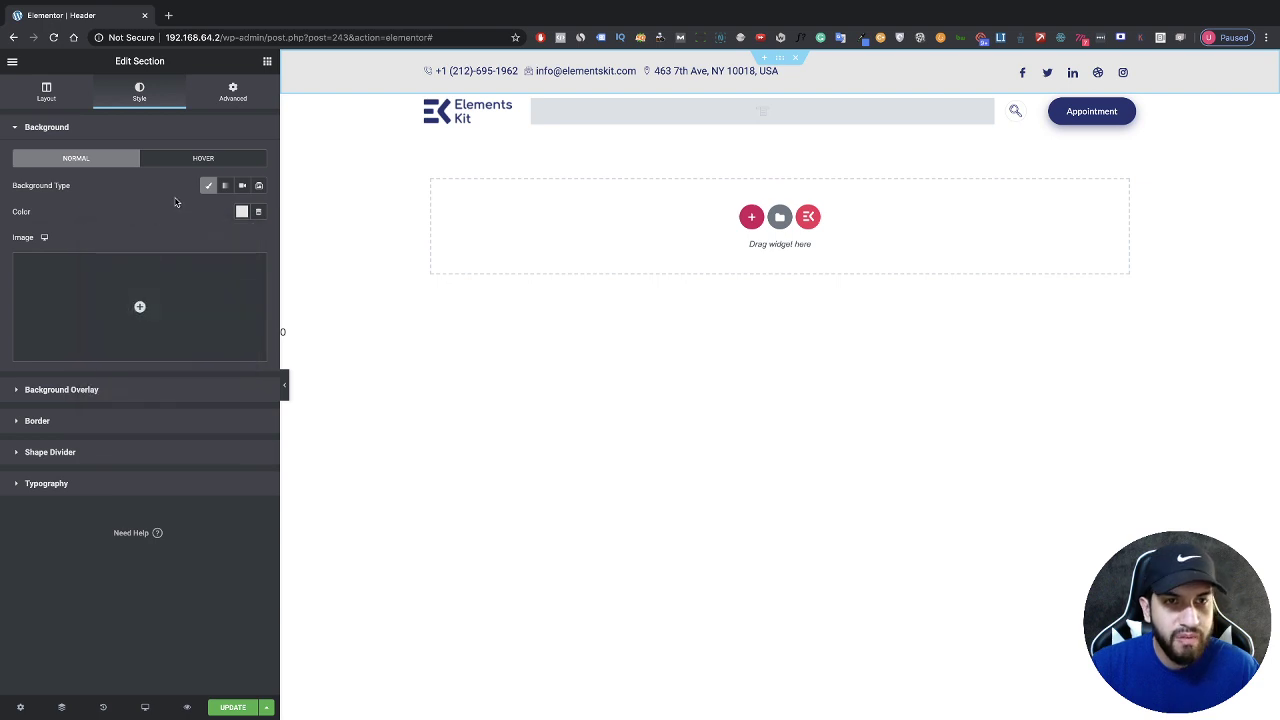
left_click(522, 71)
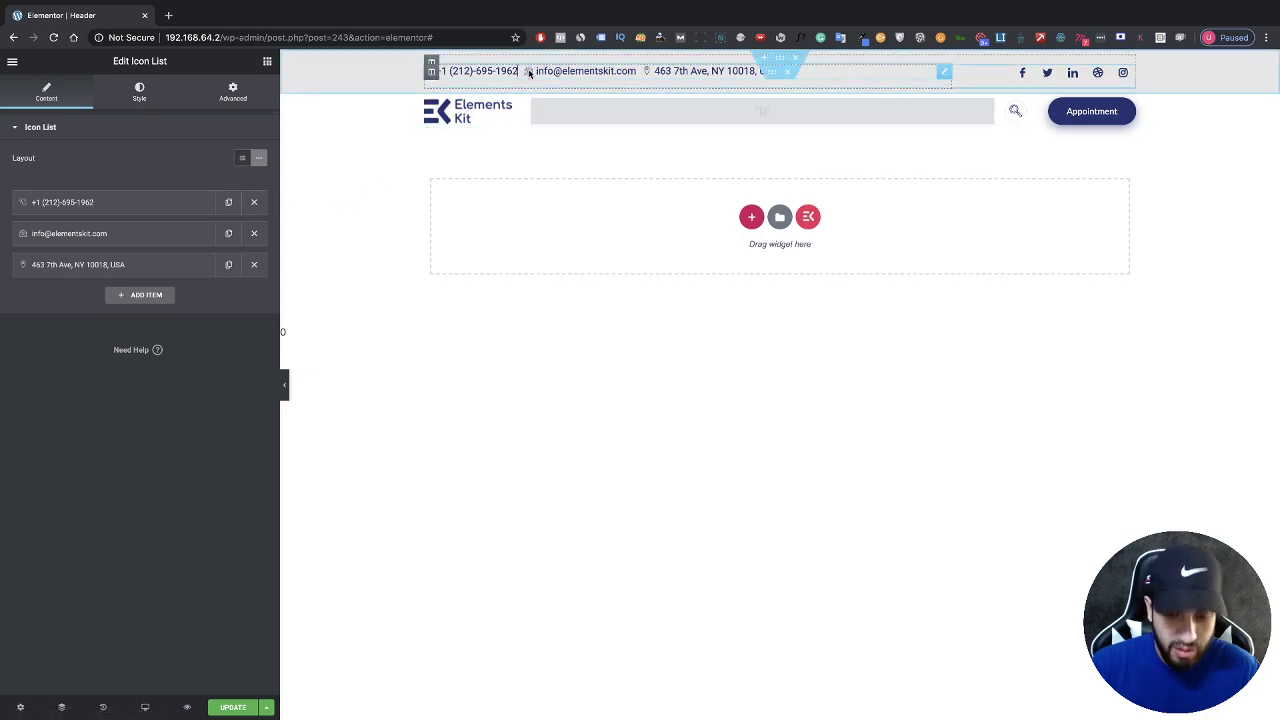
Step: Replace the contact bar's phone number and e-mail address with new values, keeping the street address
key("BackSpace")
key("BackSpace")
key("BackSpace")
key("BackSpace")
key("BackSpace")
key("BackSpace")
key("BackSpace")
key("BackSpace")
key("BackSpace")
key("BackSpace")
key("BackSpace")
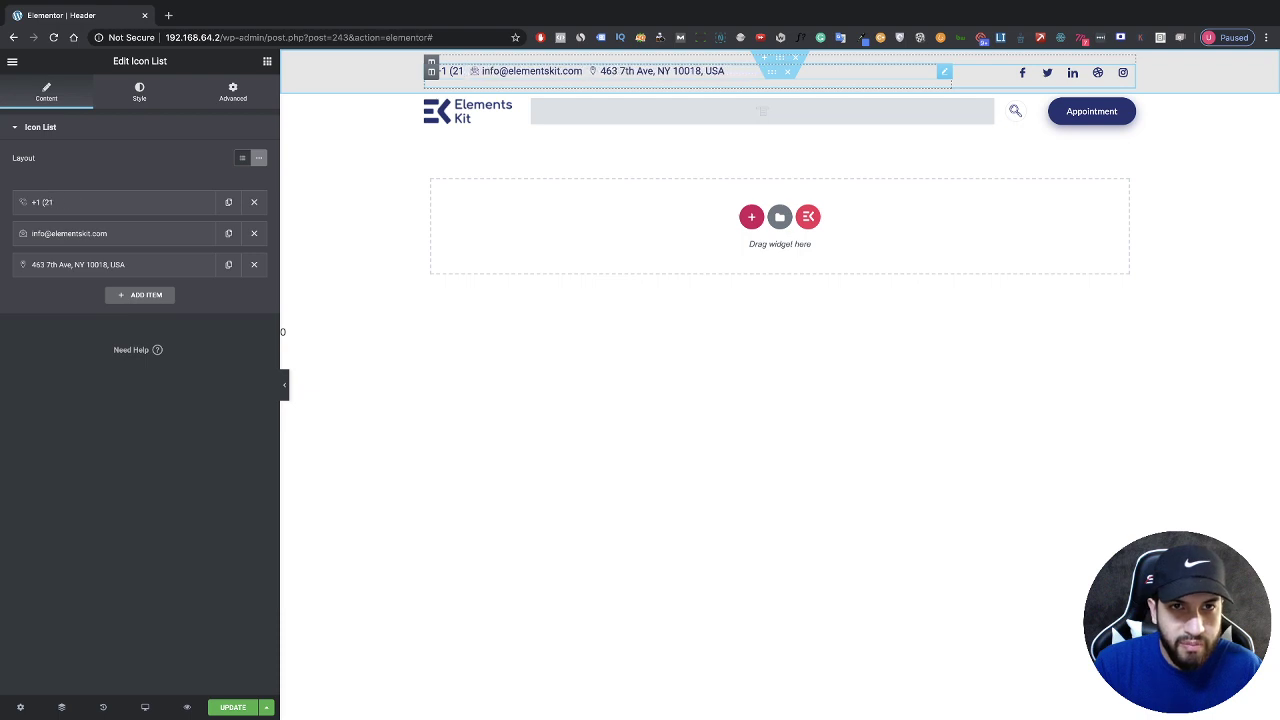
key("BackSpace")
key("BackSpace")
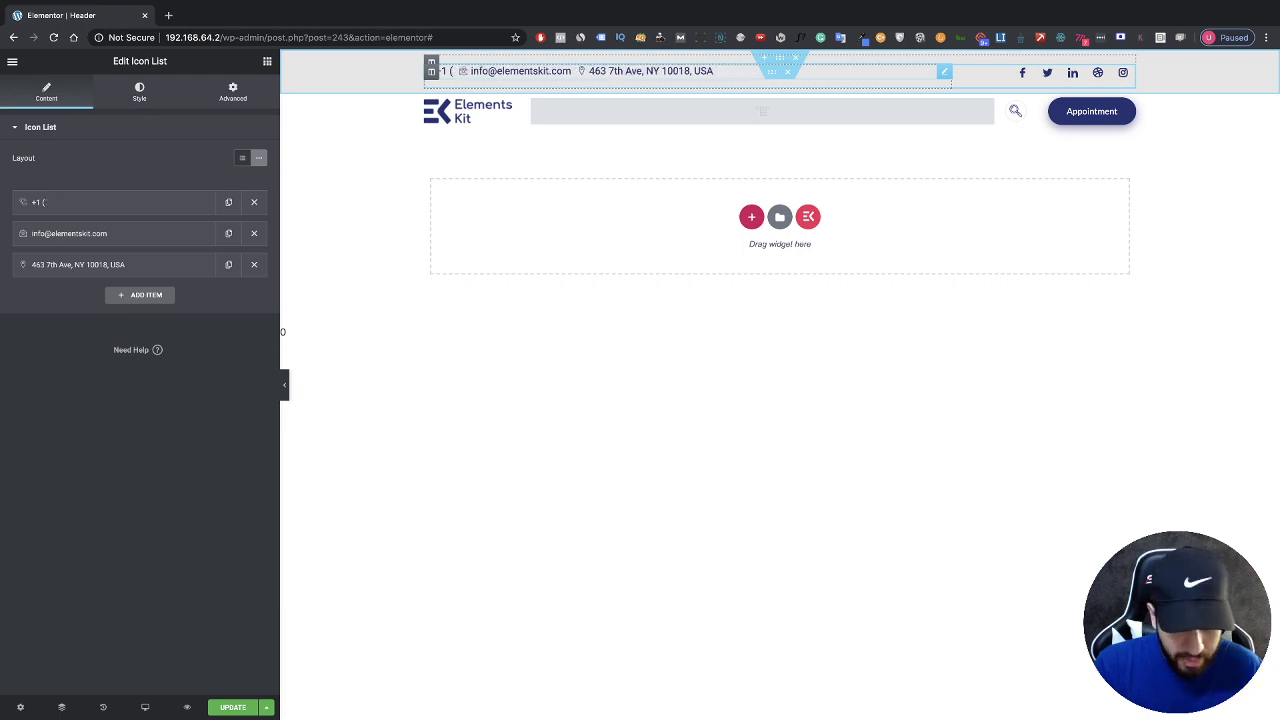
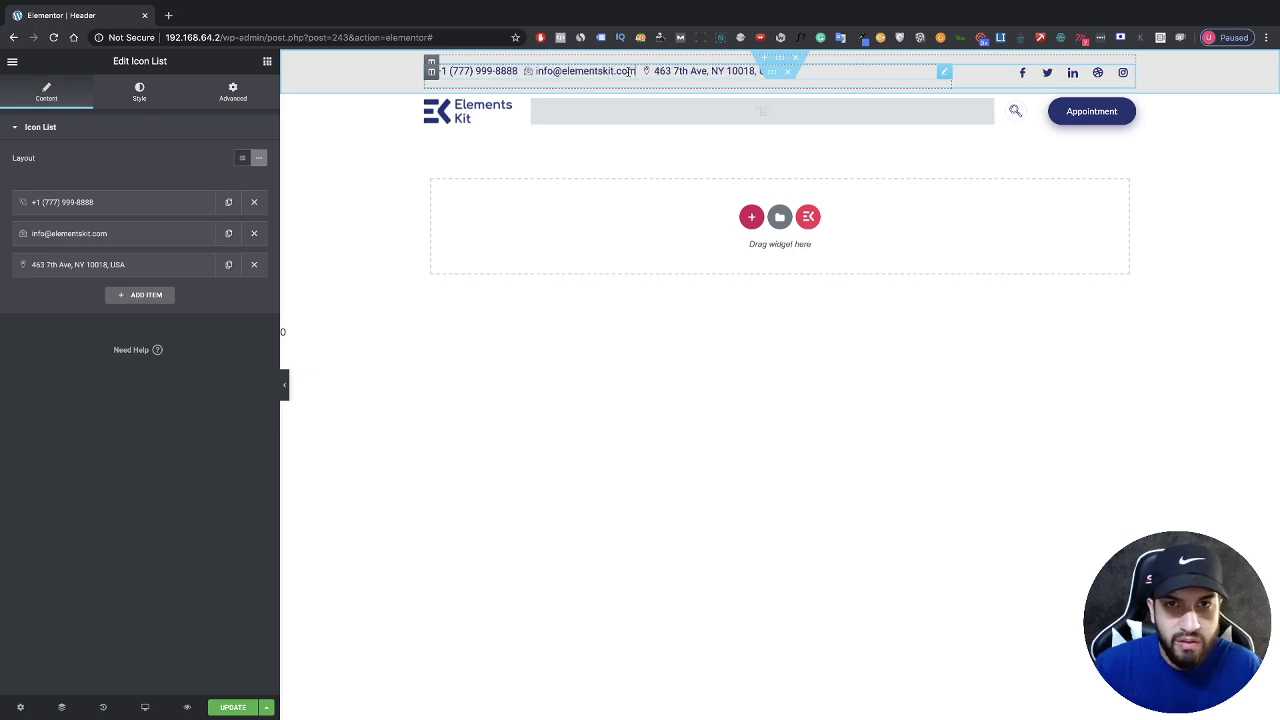
left_click_drag(634, 70, 539, 71)
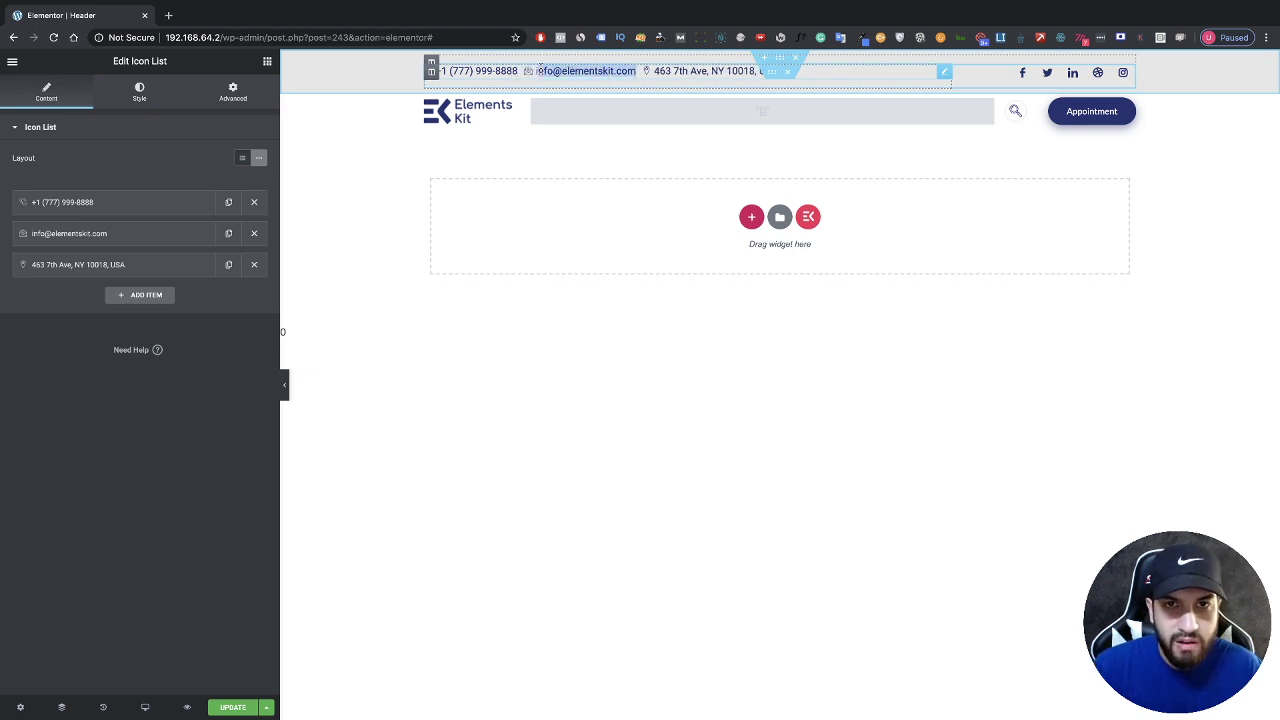
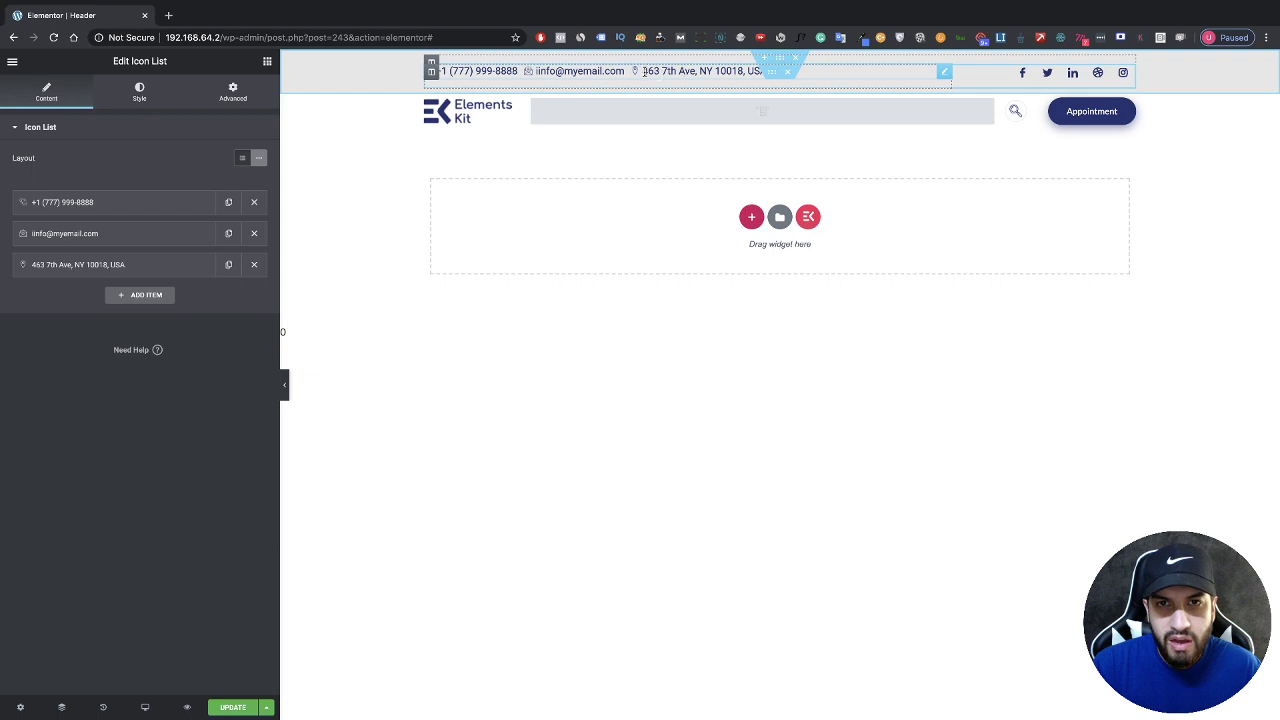
left_click_drag(642, 71, 765, 72)
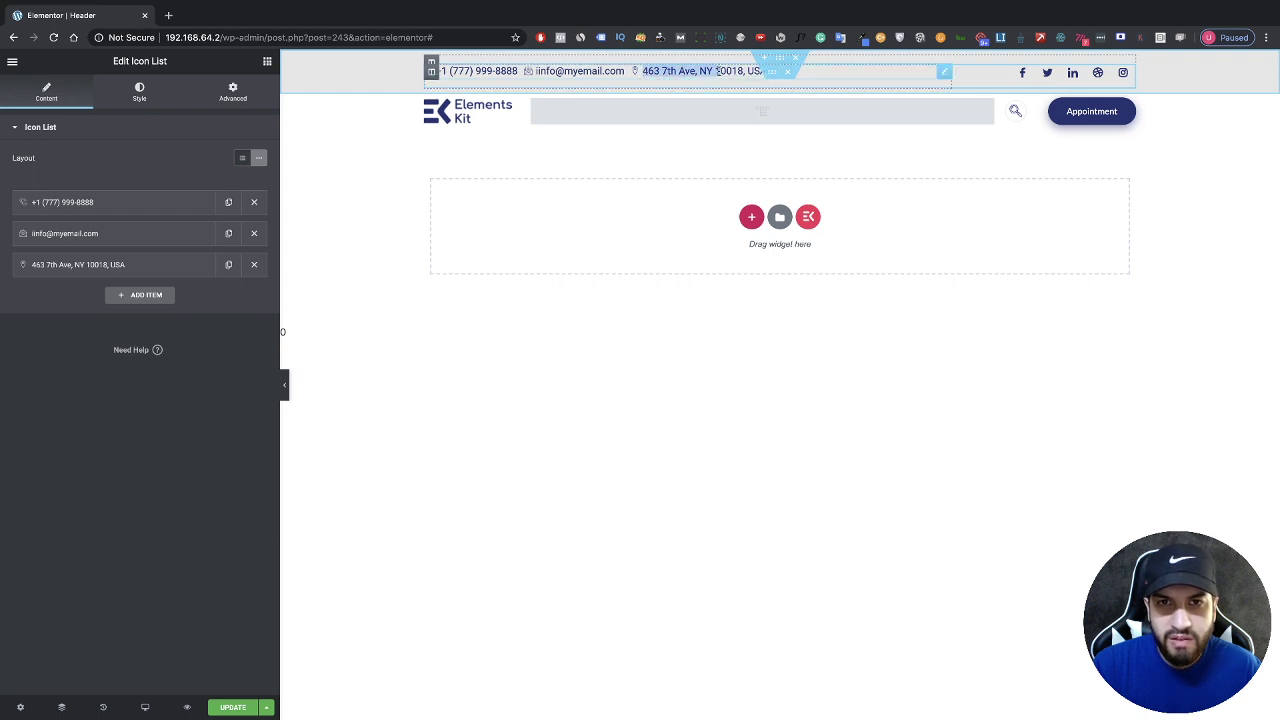
left_click(716, 74)
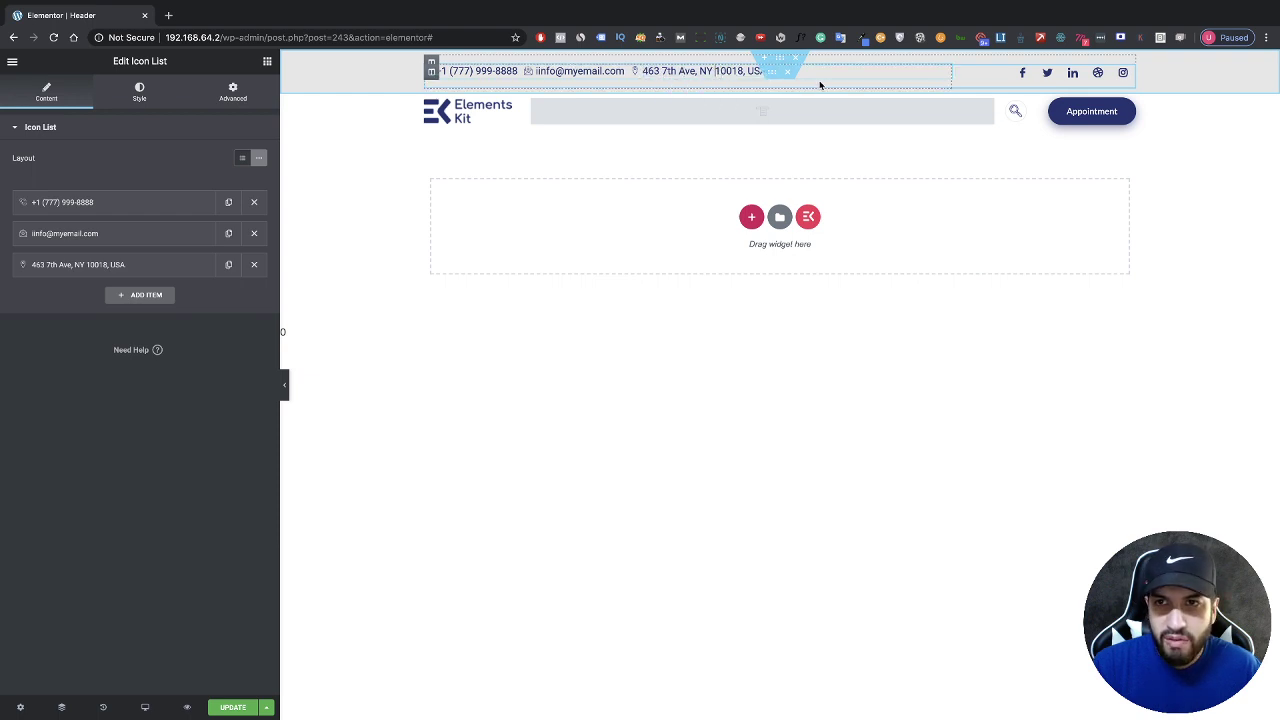
Step: Expand the Facebook item of the social icons and browse the Icon Library without changing the icon
left_click(1010, 78)
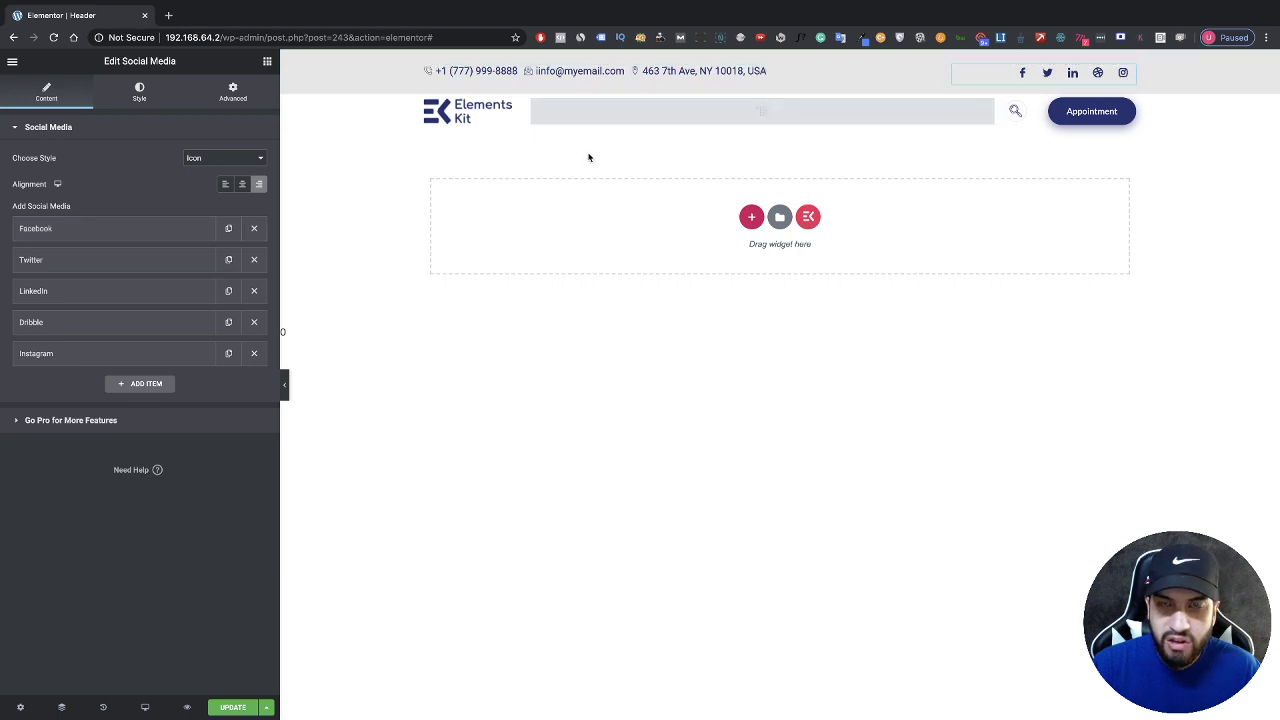
left_click(157, 233)
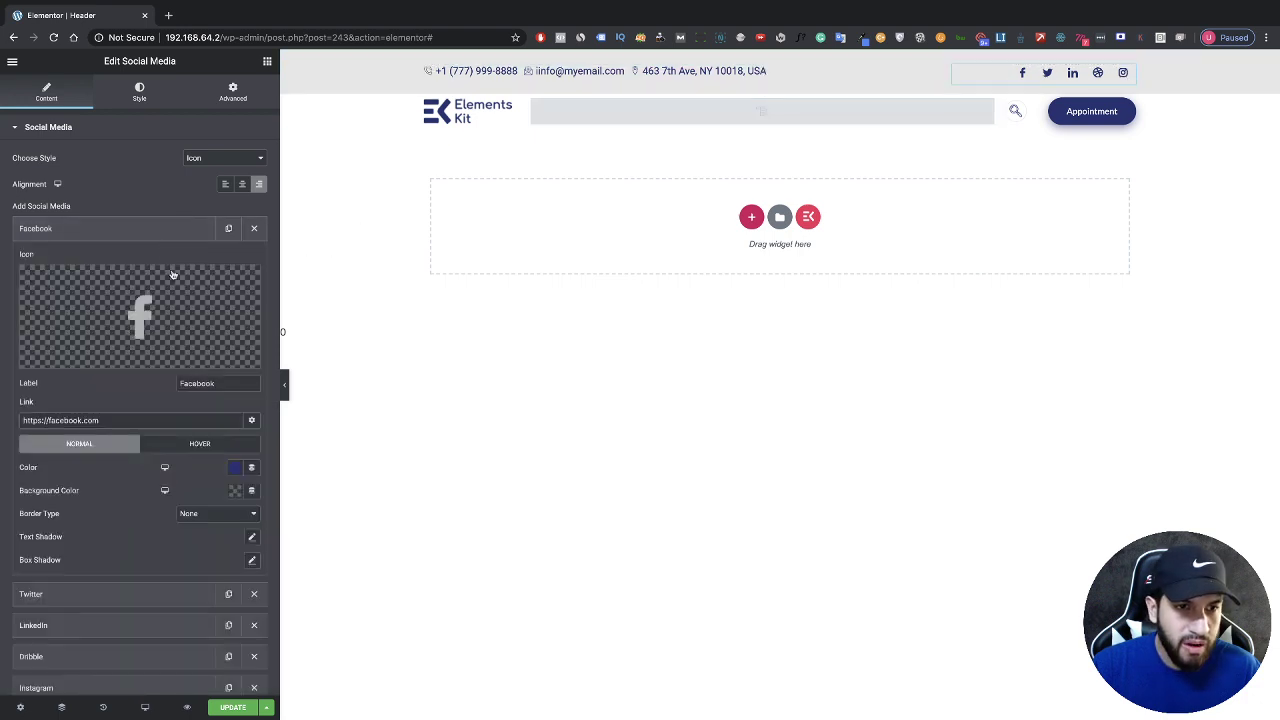
scroll(165, 272, "down", 1)
left_click(155, 270)
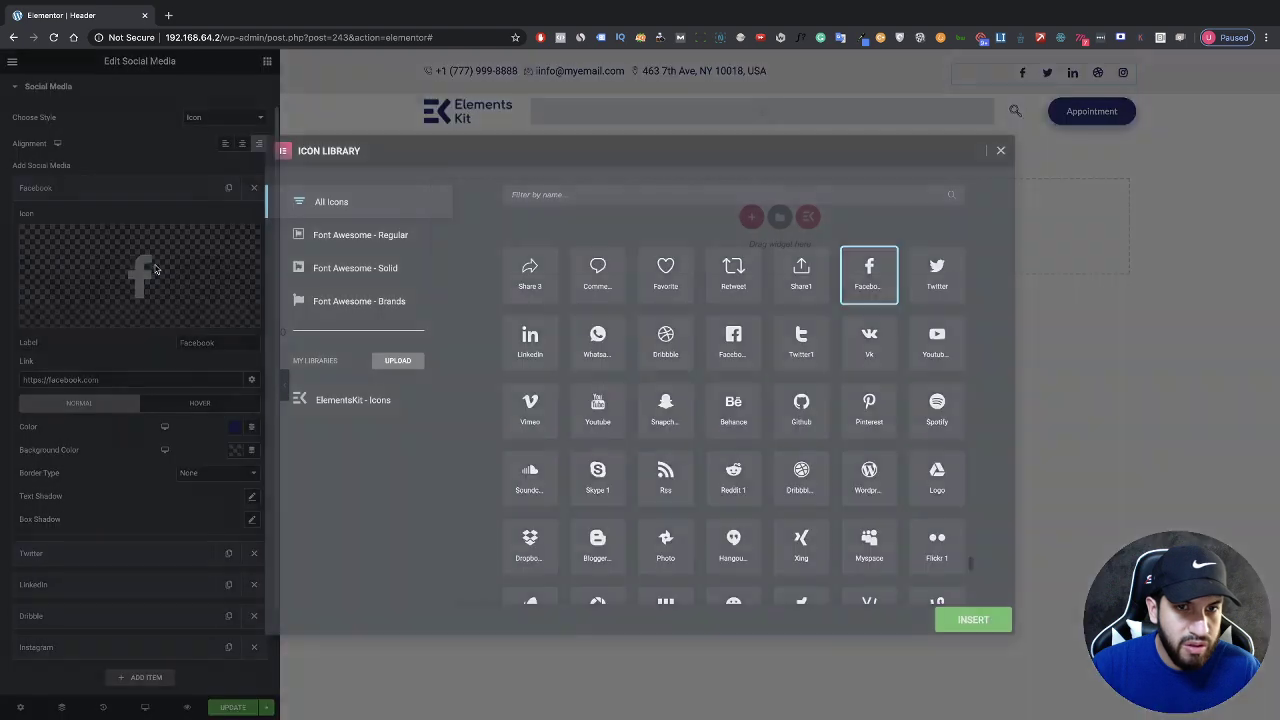
left_click(580, 196)
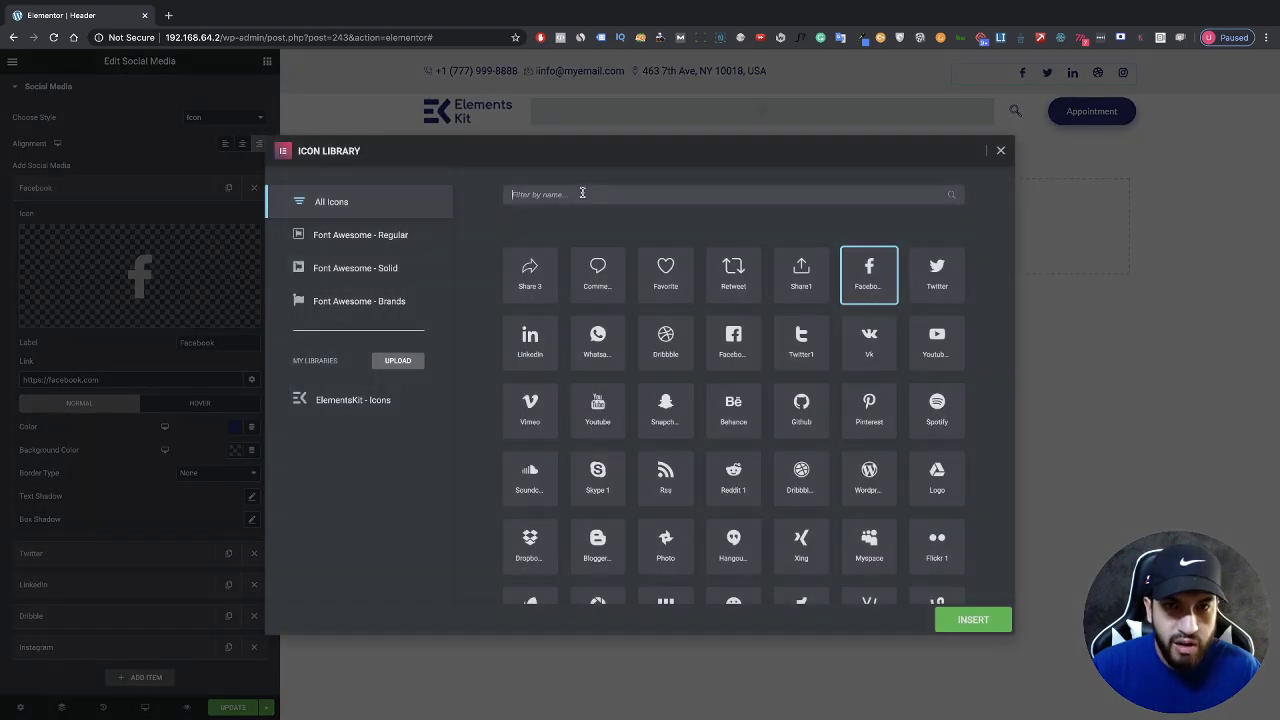
left_click(1001, 153)
scroll(218, 290, "down", 1)
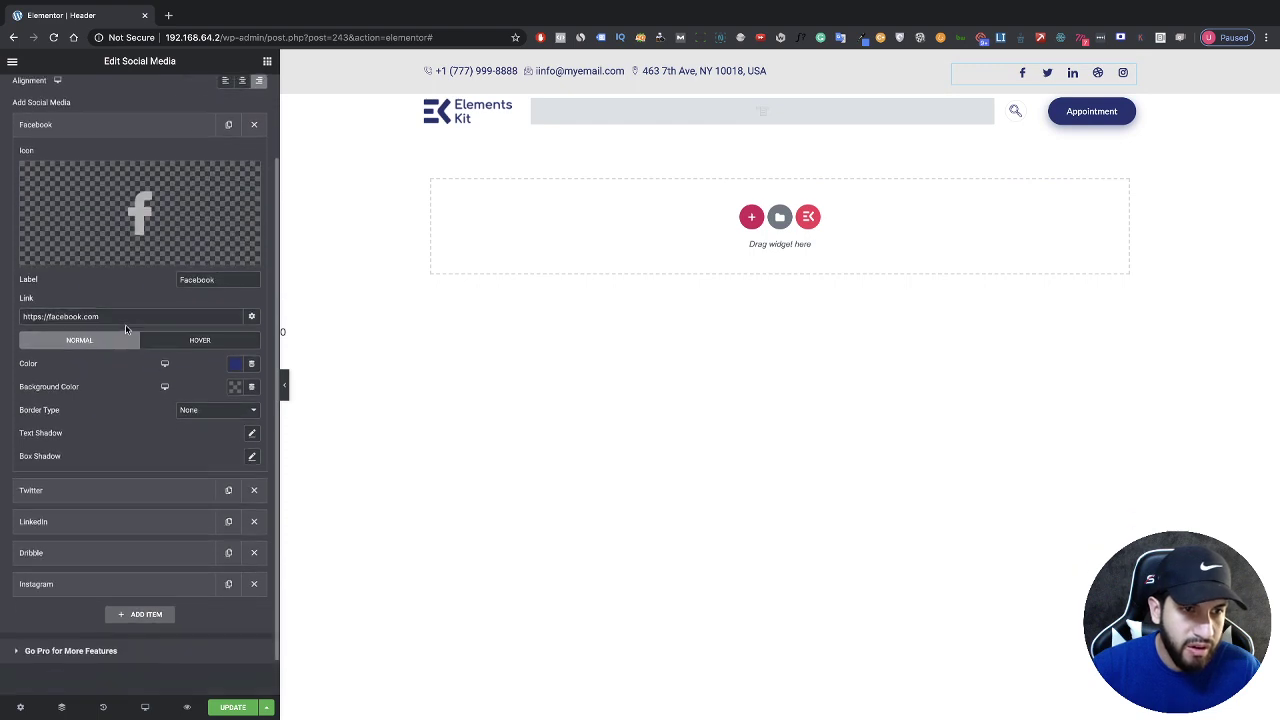
left_click(131, 322)
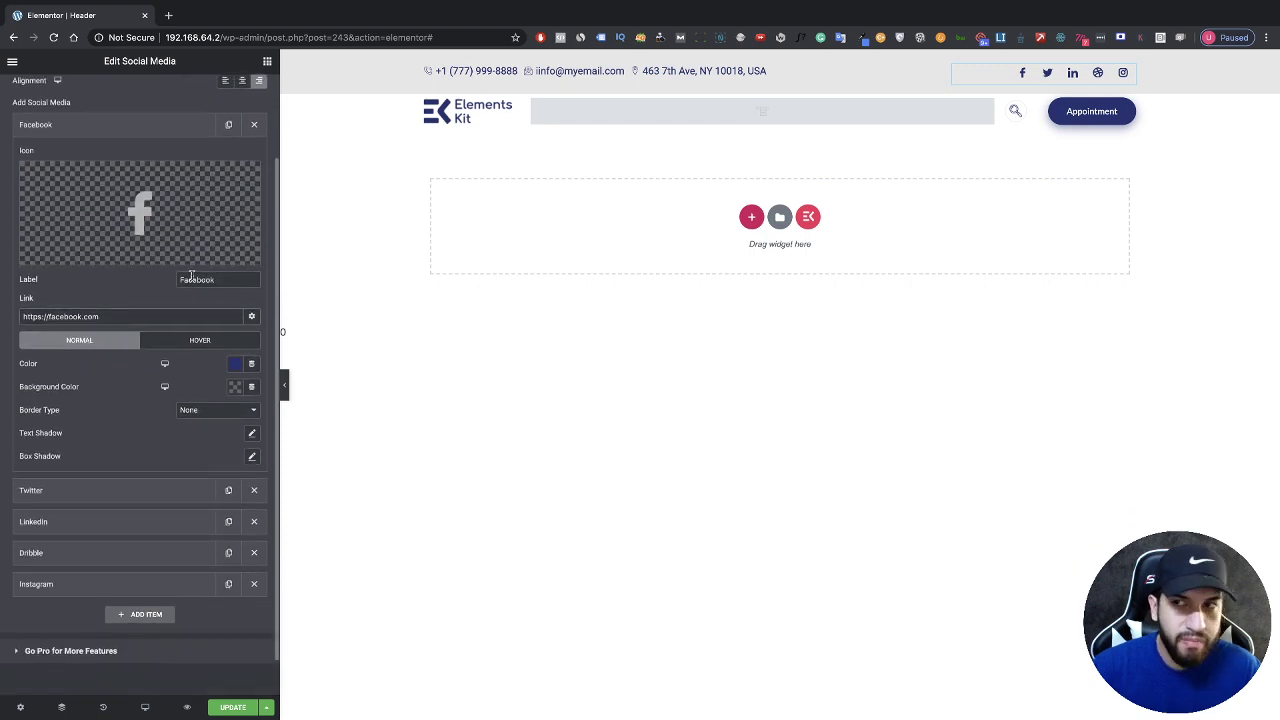
Step: Try a maroon colour on the Facebook icon, then undo the change
left_click(234, 363)
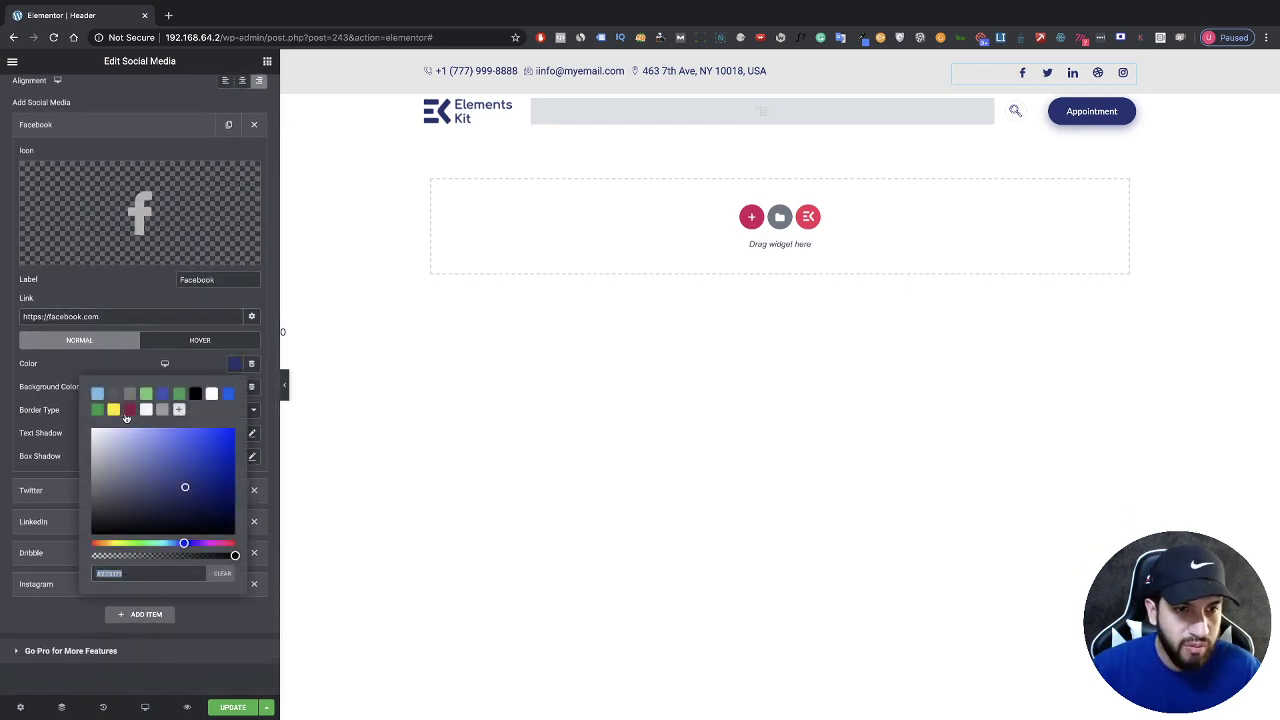
left_click(113, 409)
left_click(129, 409)
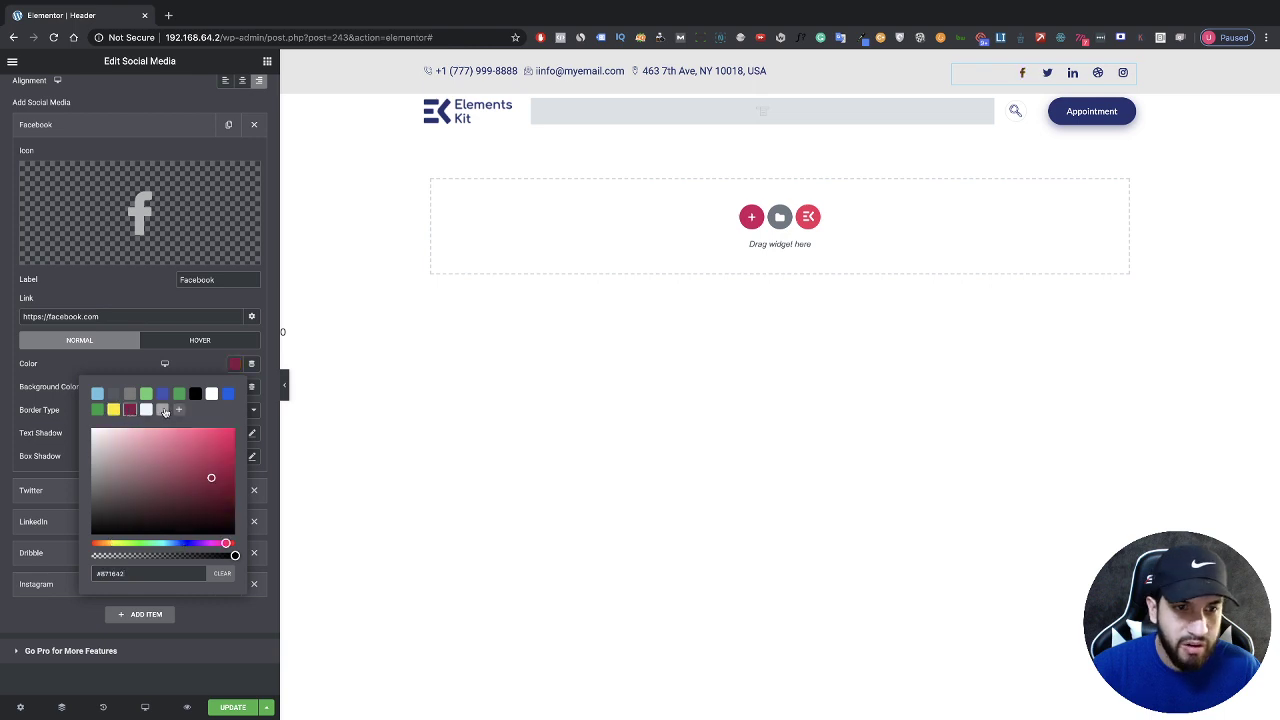
left_click(203, 375)
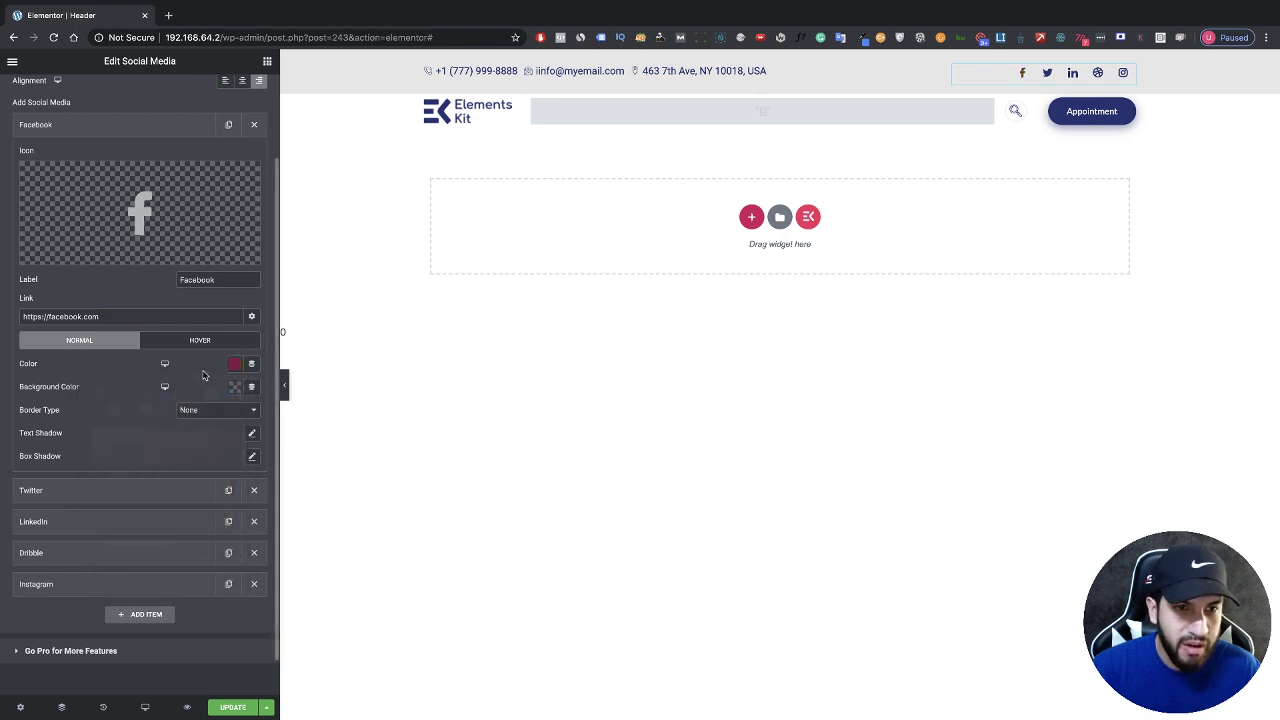
key("ctrl+z")
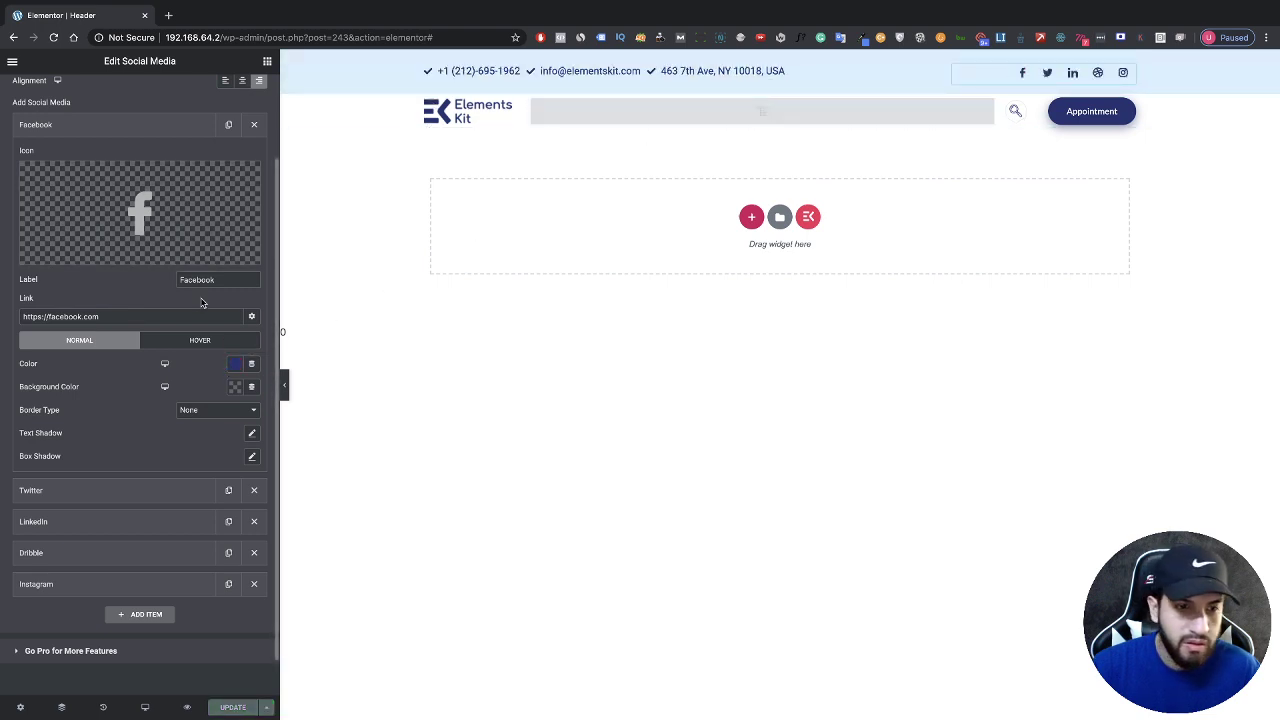
Step: Restore the header to its 'Template Added' history state and select the social icons
left_click(103, 707)
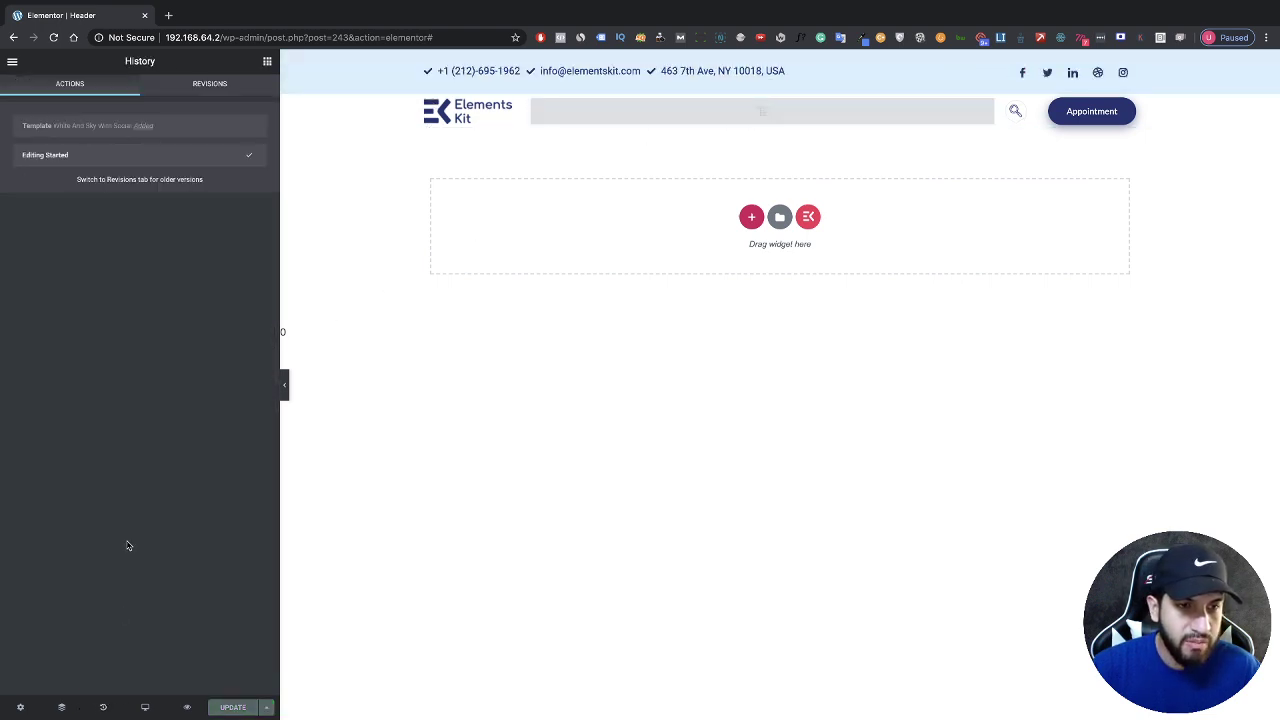
left_click(124, 127)
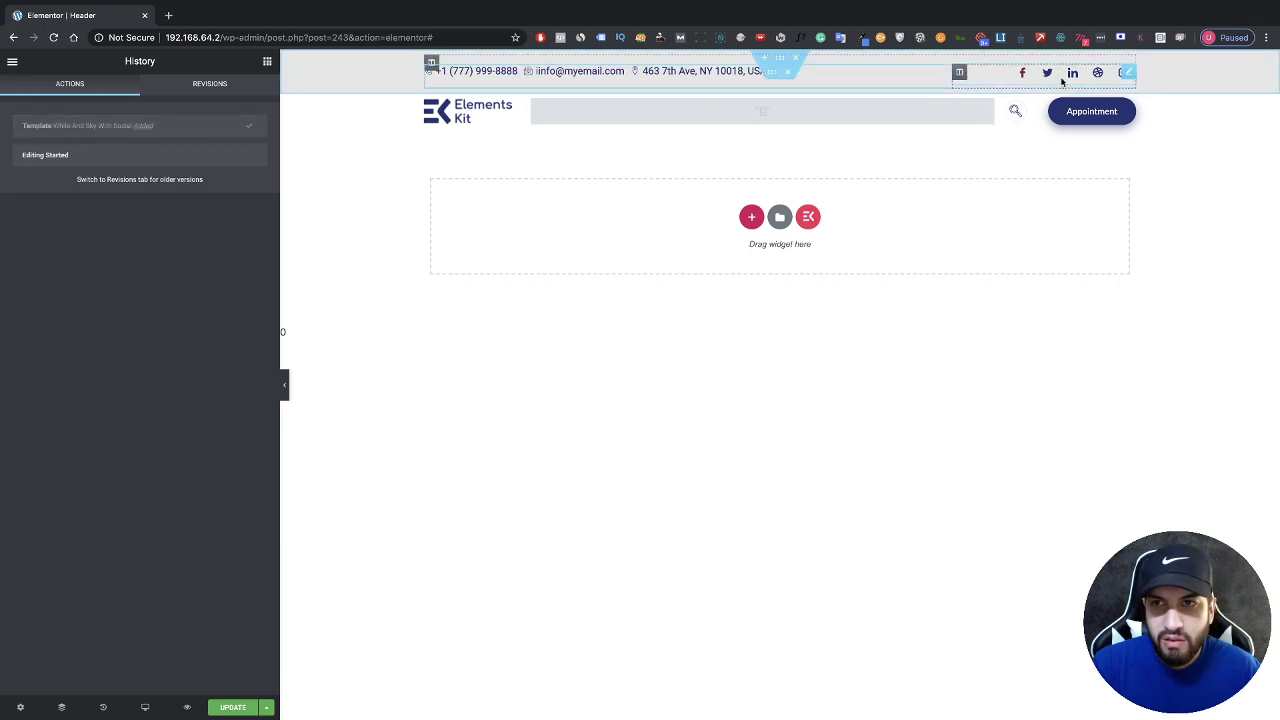
left_click(1129, 73)
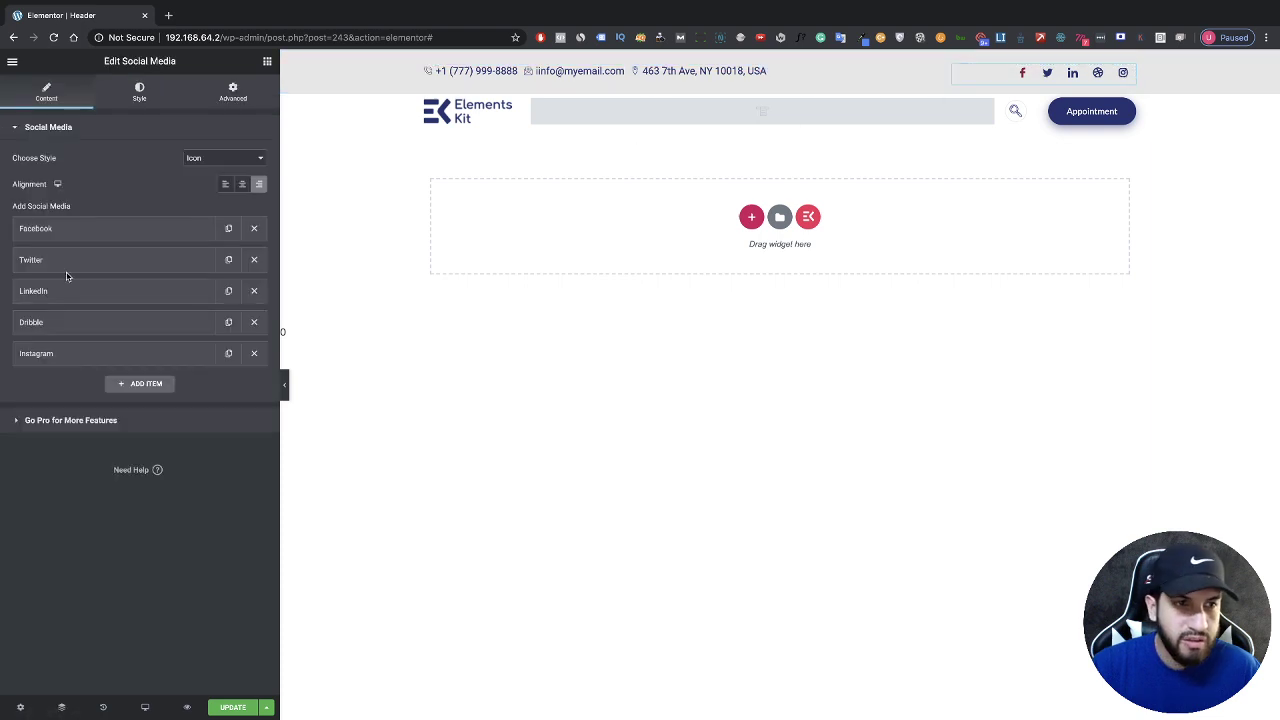
Step: Make the Facebook social icon bright blue
left_click(80, 230)
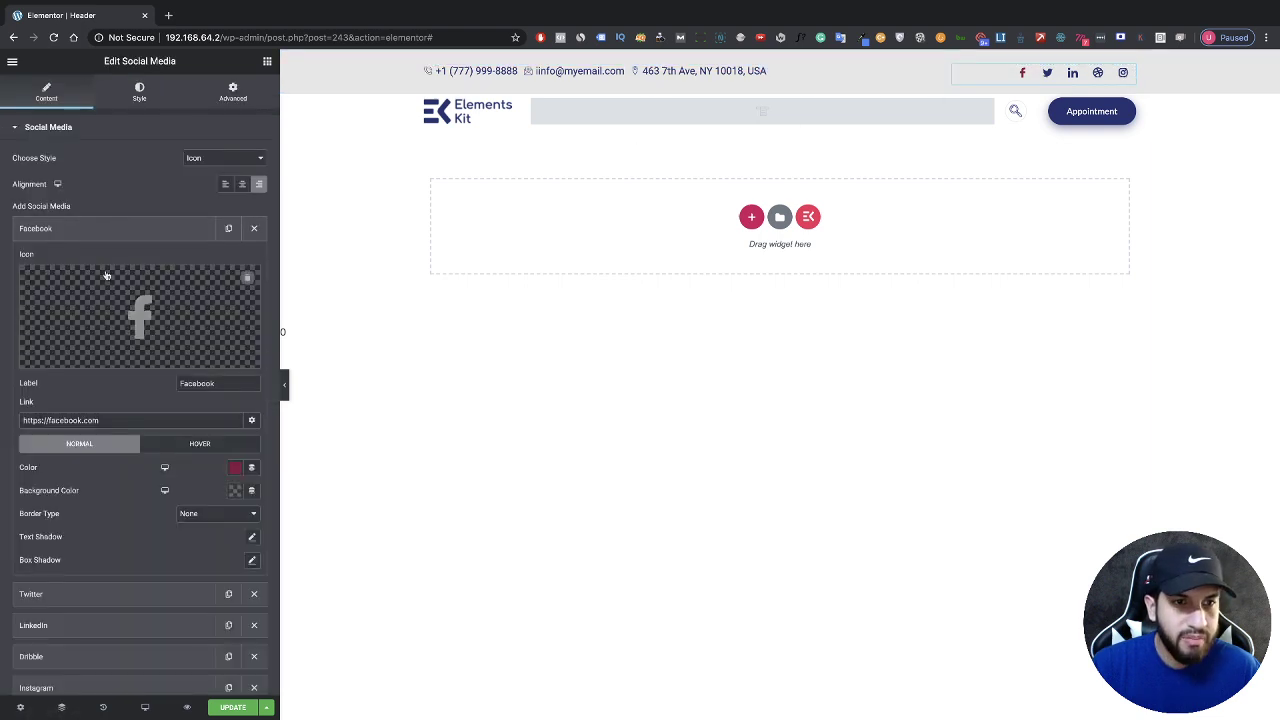
left_click(235, 468)
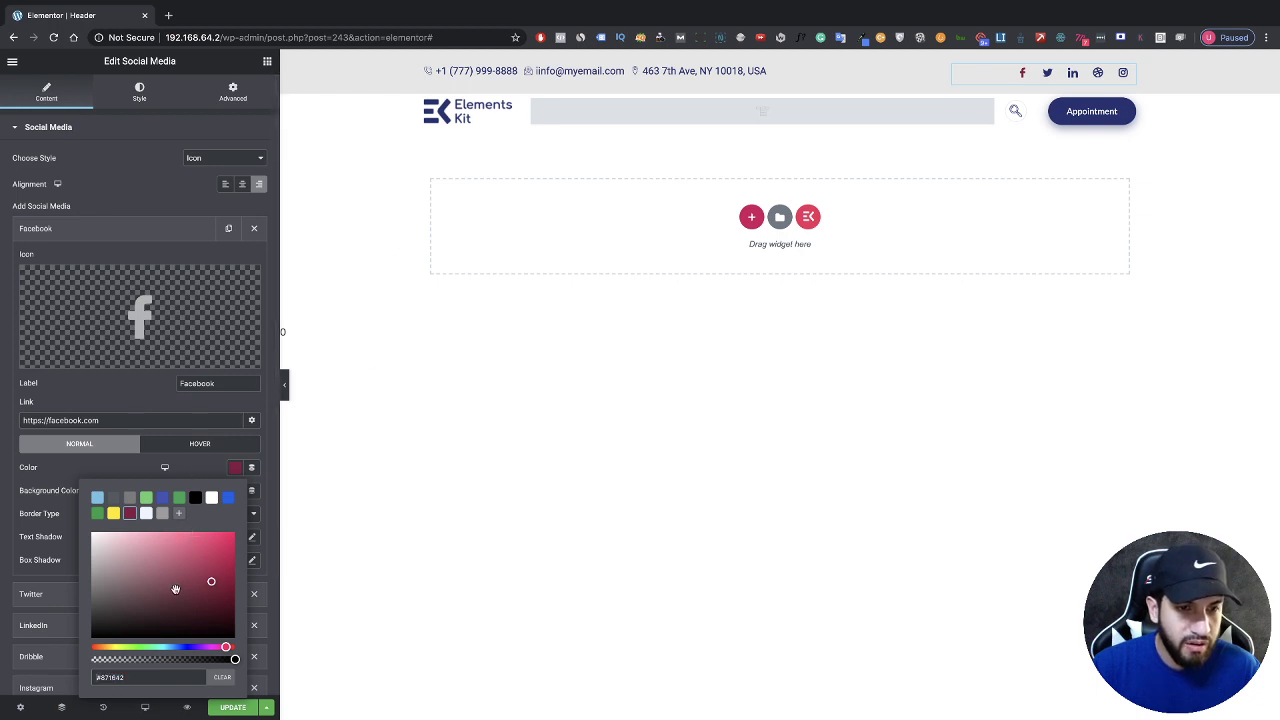
left_click(190, 648)
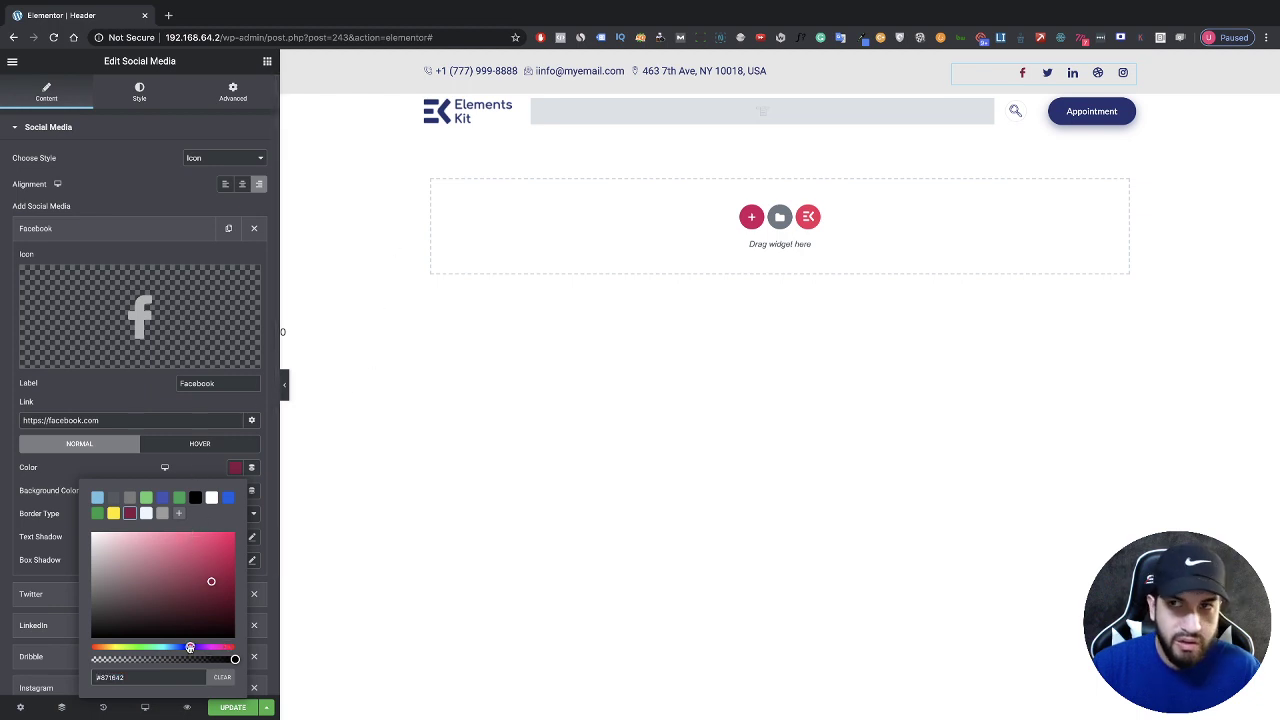
left_click(229, 497)
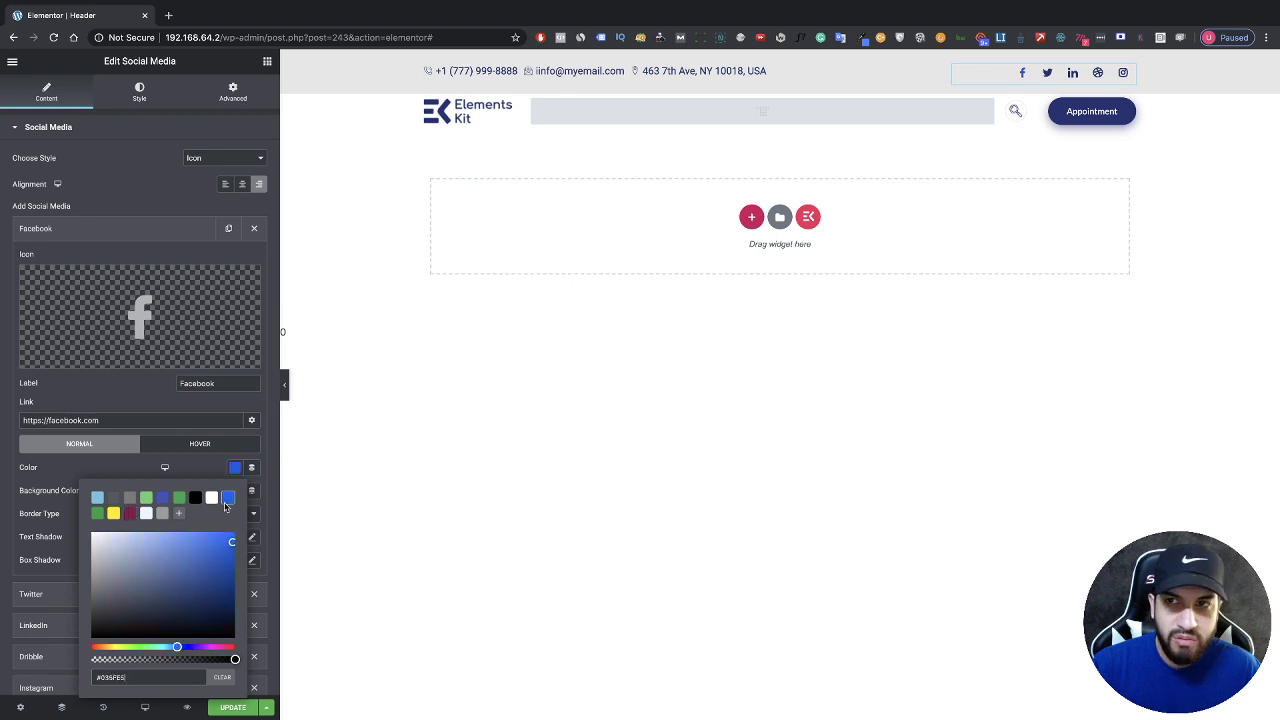
left_click(177, 471)
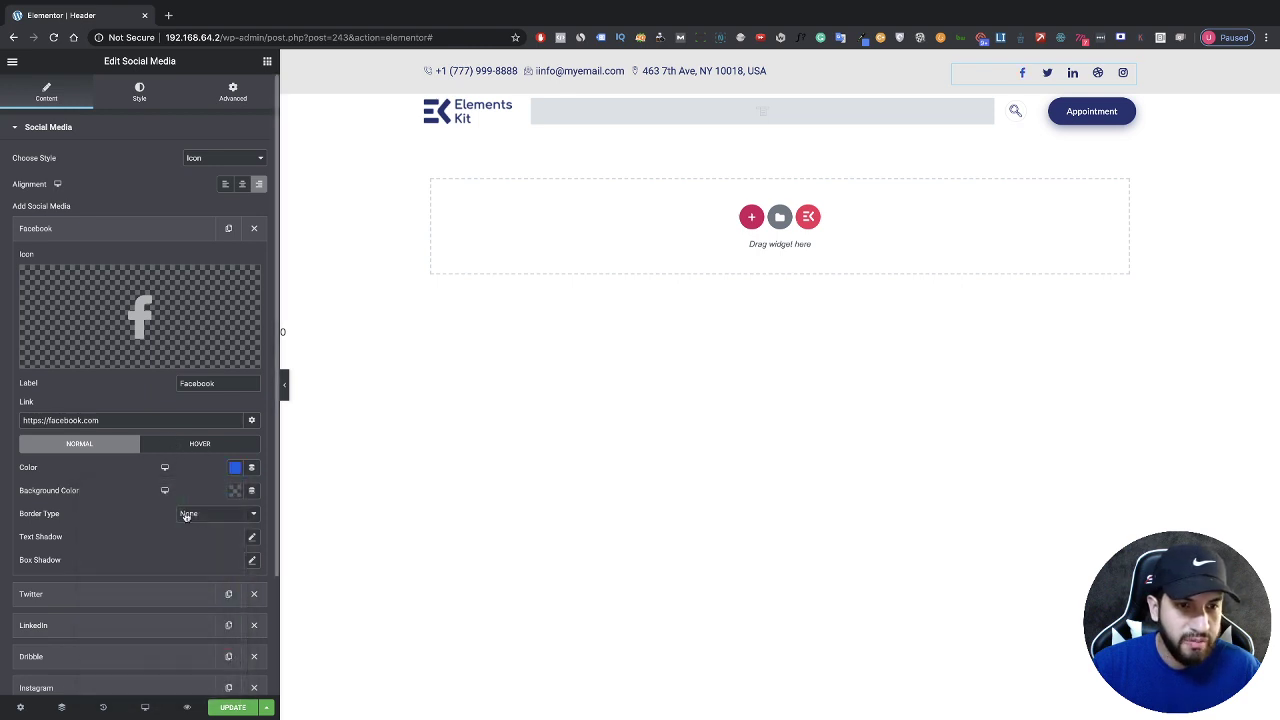
scroll(192, 583, "down", 3)
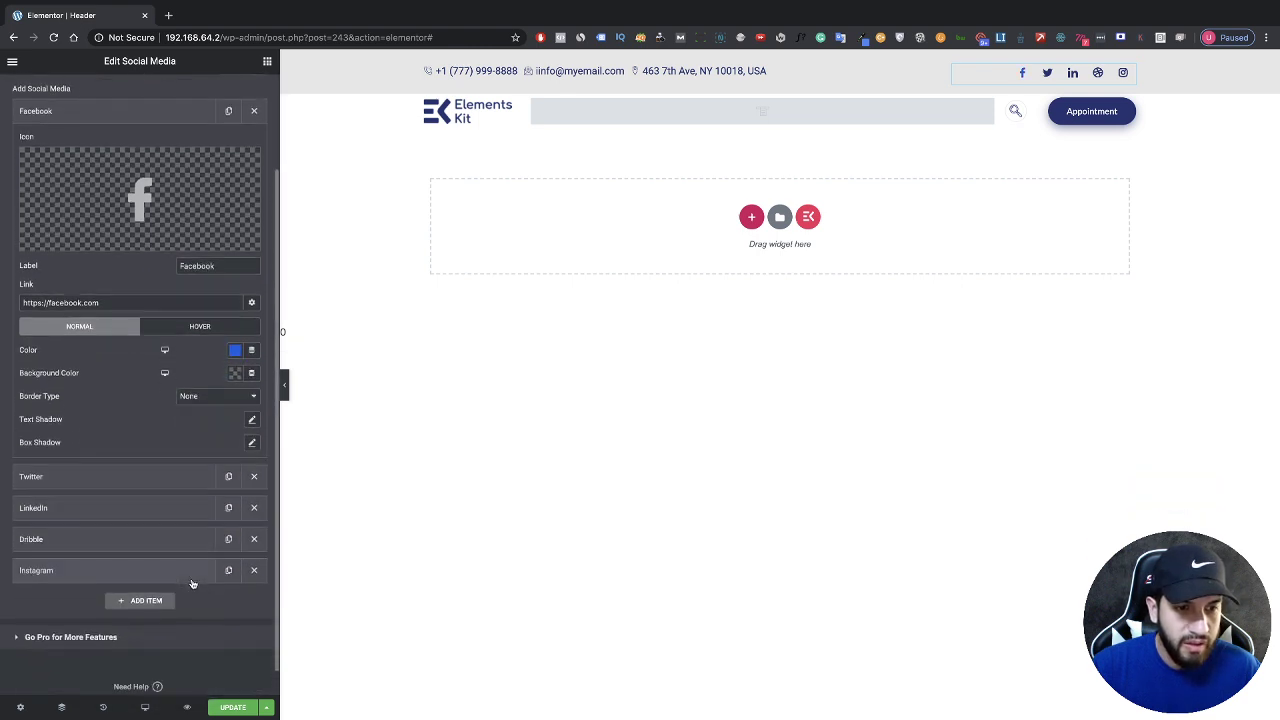
Step: Delete the Dribbble and Twitter icons and make the LinkedIn icon bright blue
left_click(256, 538)
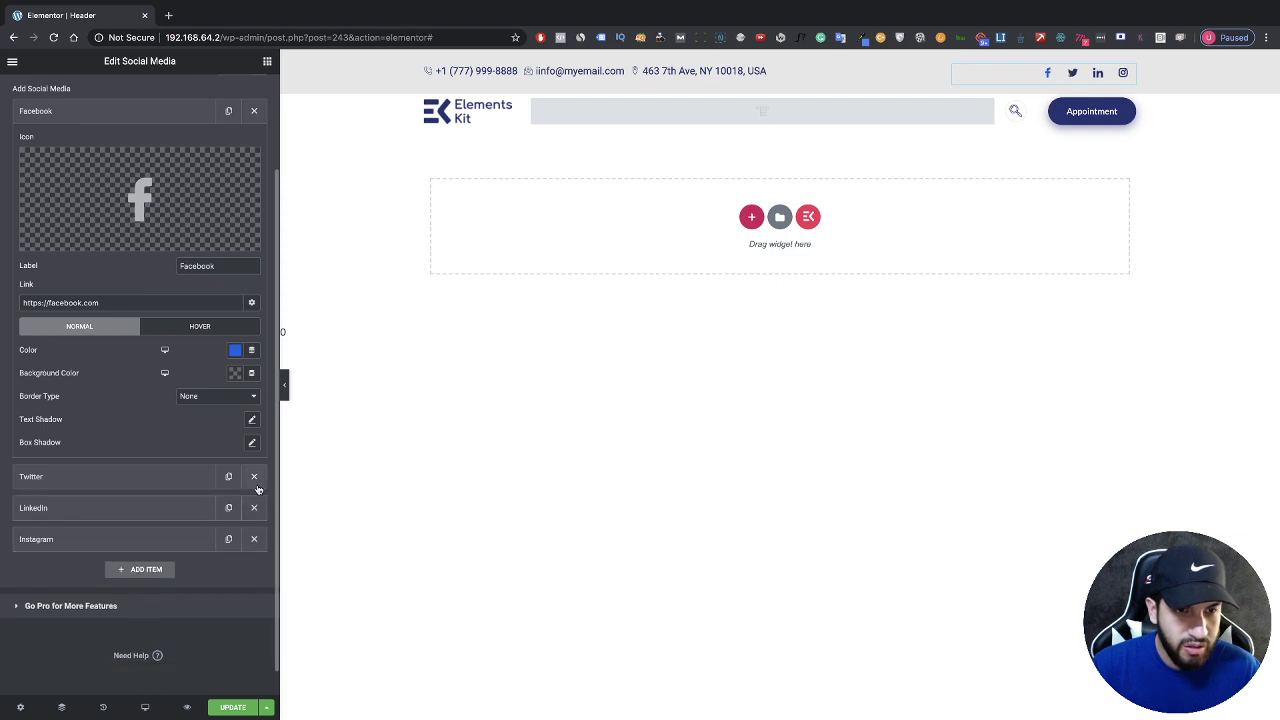
left_click(256, 480)
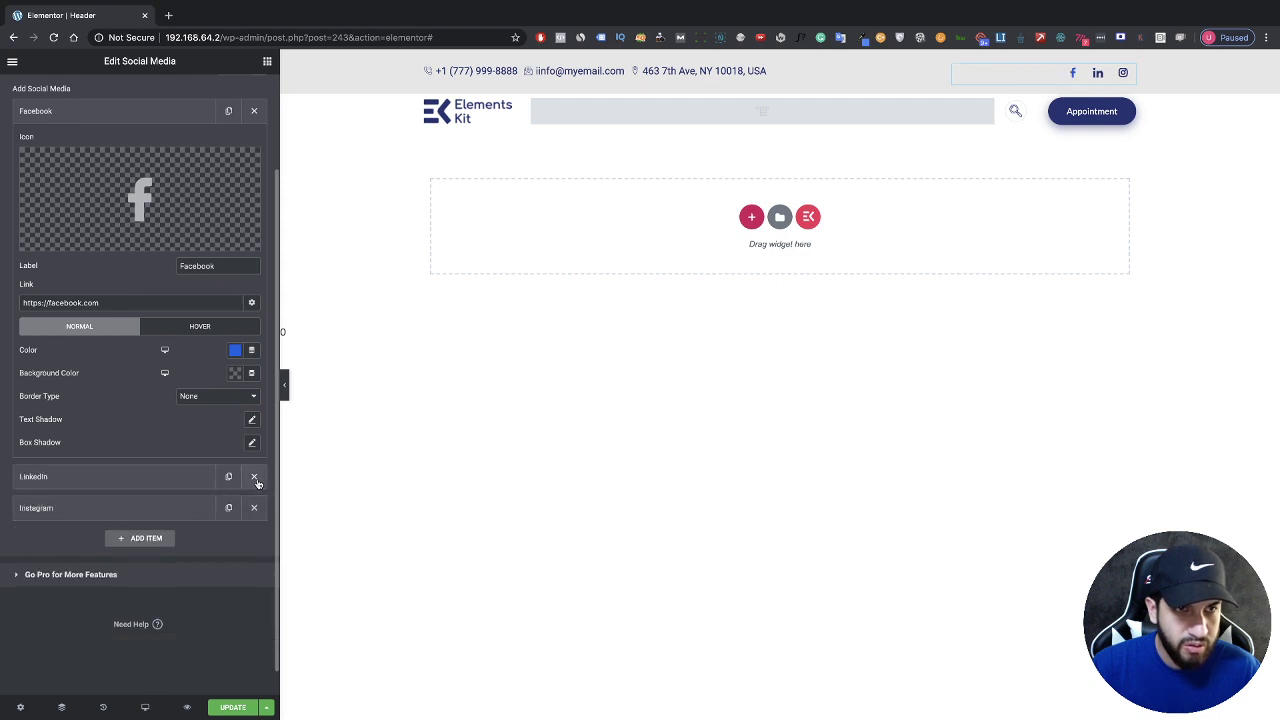
left_click(167, 477)
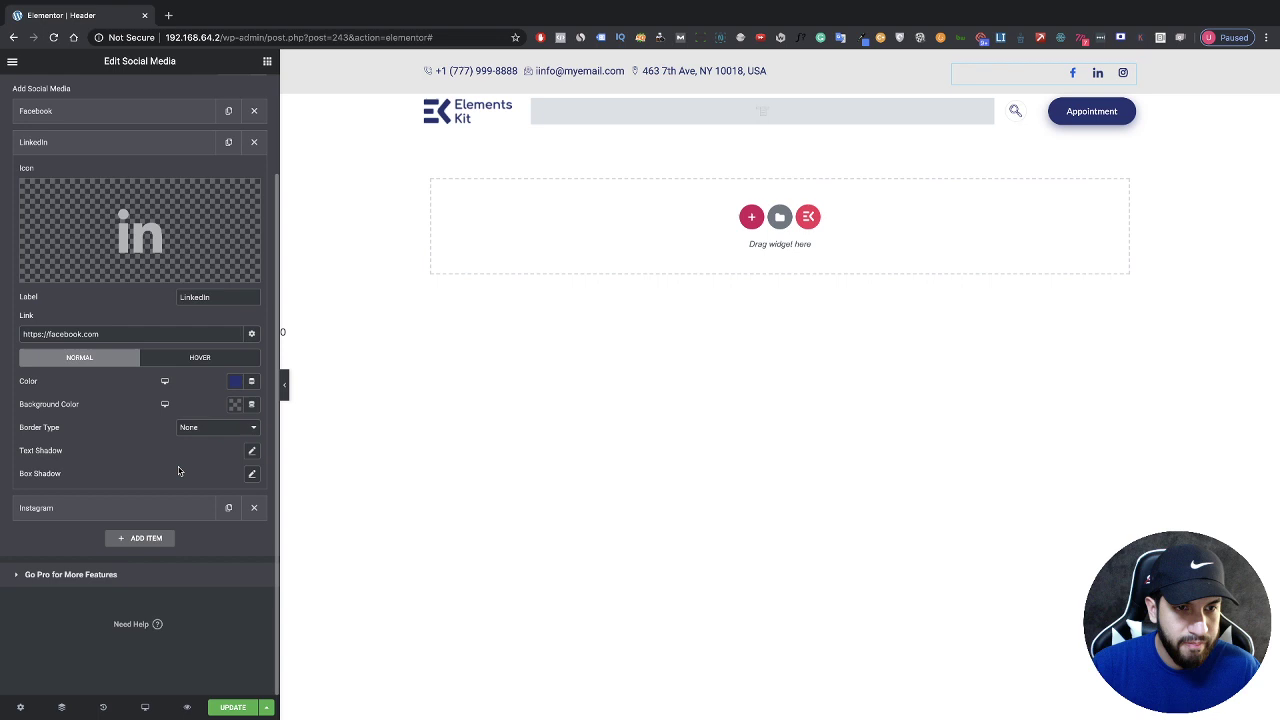
left_click(234, 381)
left_click(228, 411)
scroll(190, 500, "up", 1)
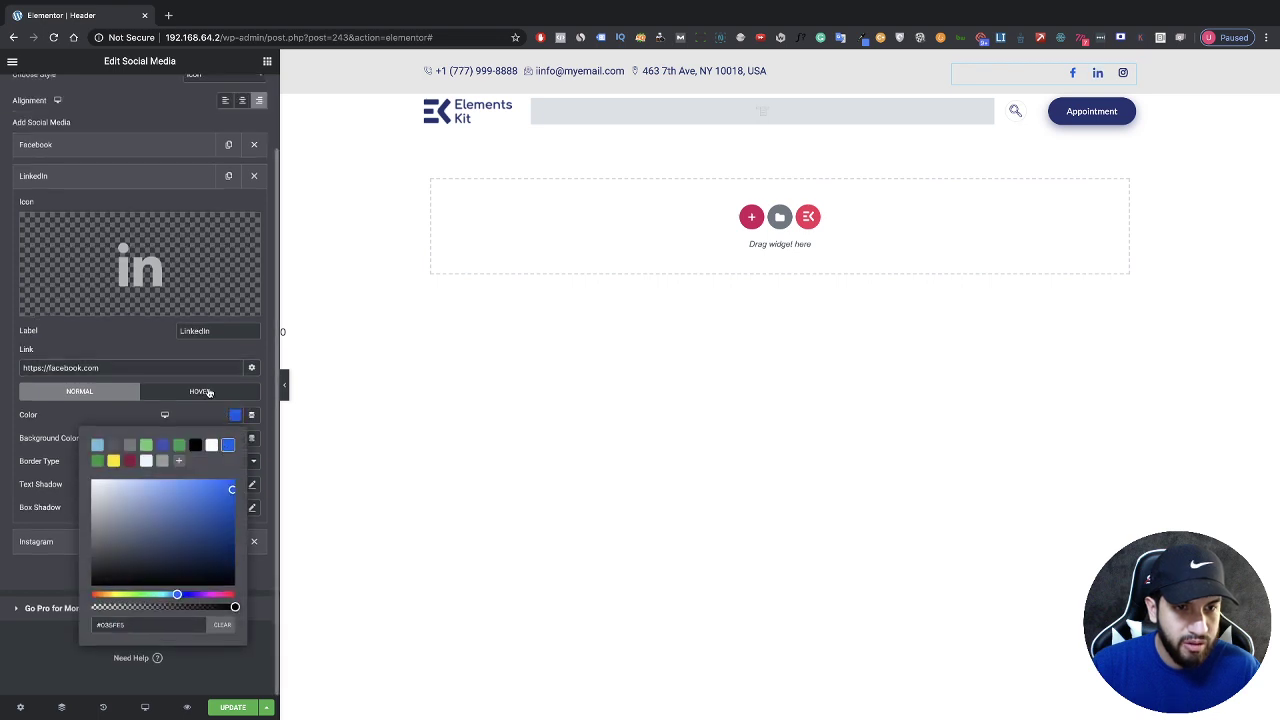
left_click(185, 531)
Step: Make the Instagram icon the same bright blue
left_click(172, 549)
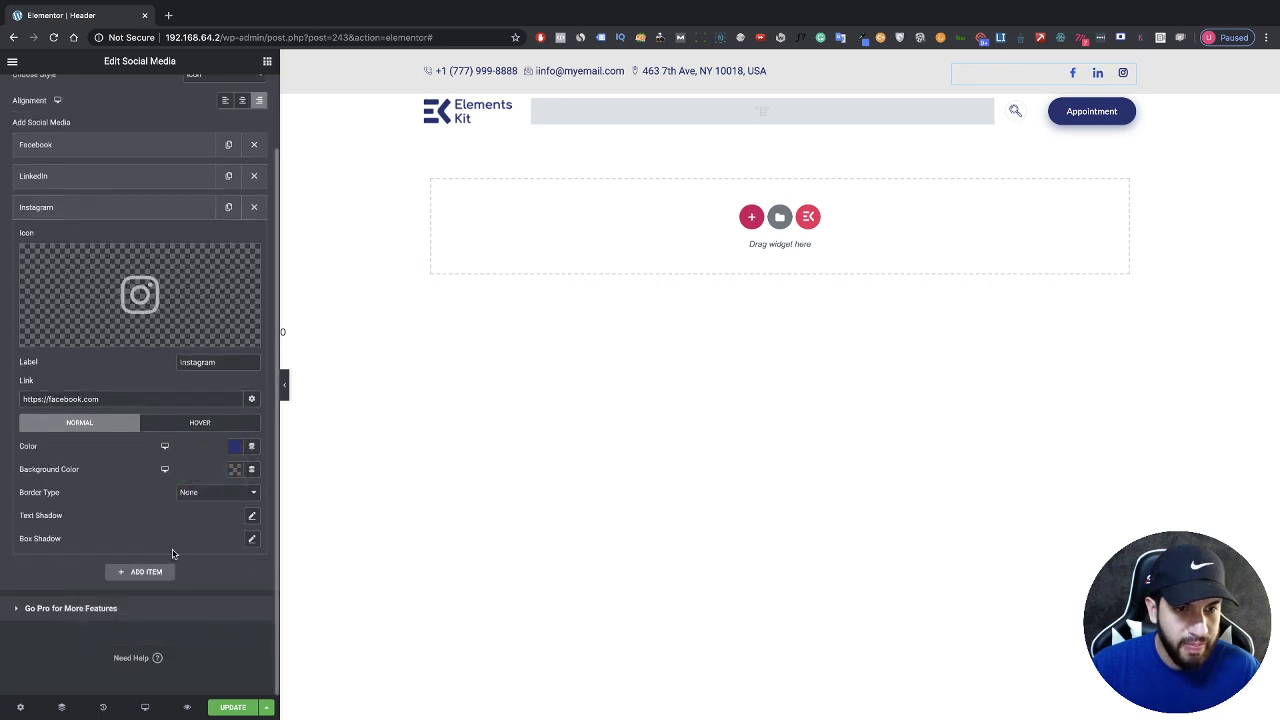
left_click(233, 449)
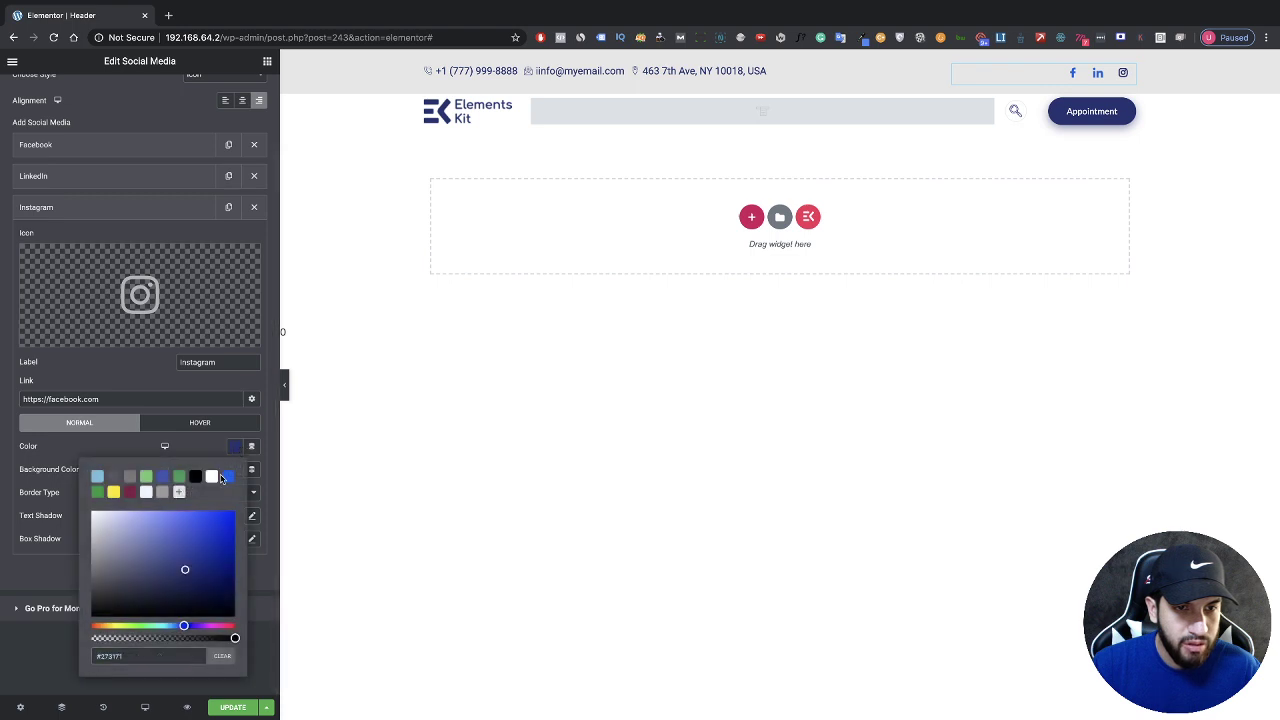
left_click(227, 478)
left_click(153, 403)
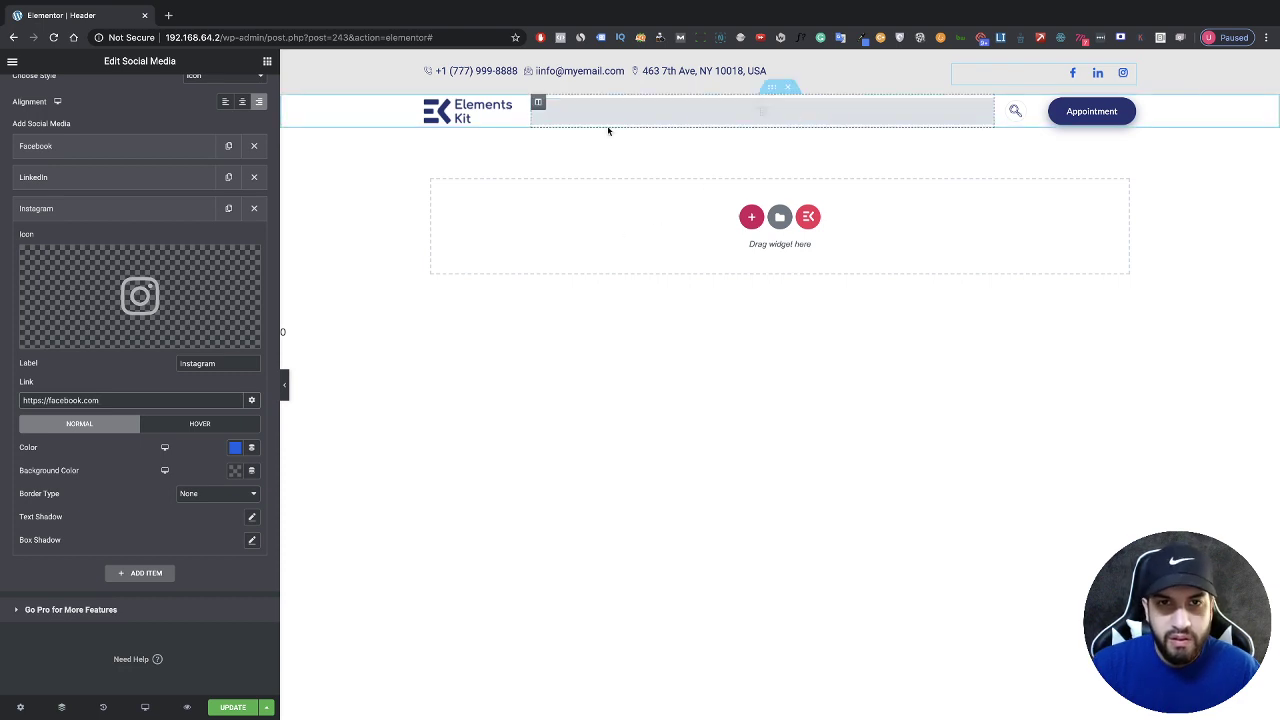
left_click(487, 117)
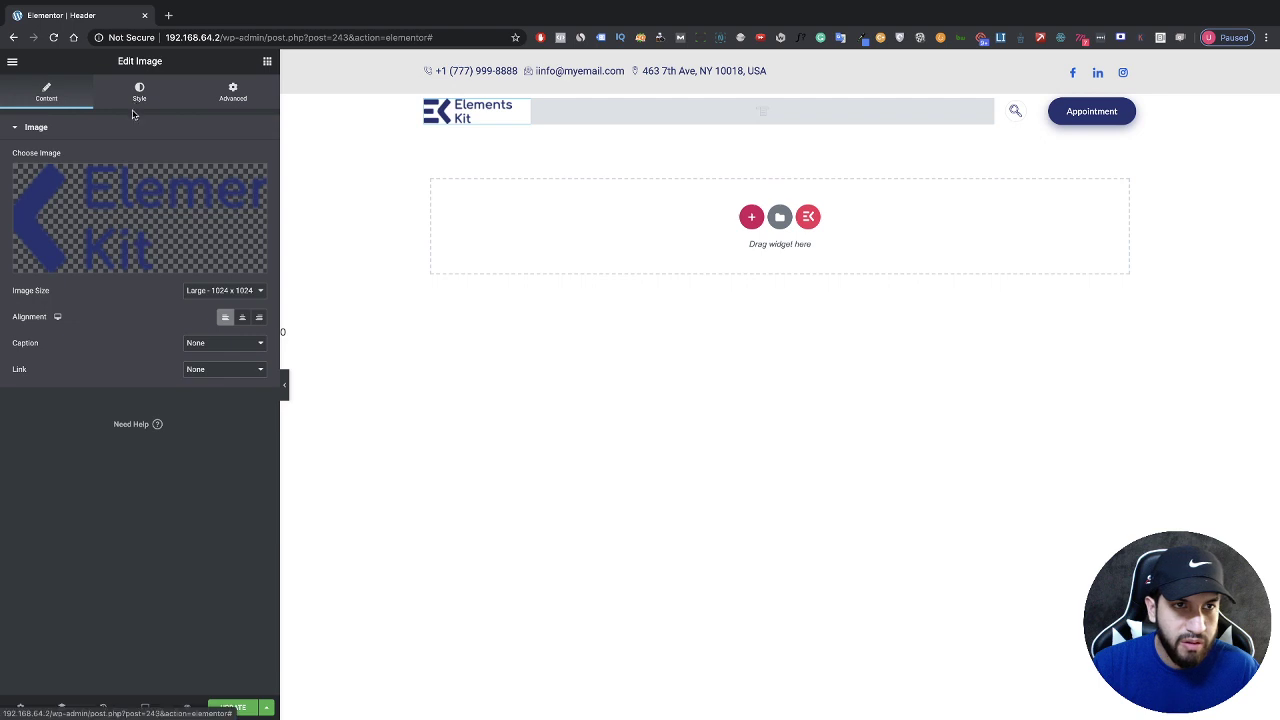
left_click(131, 202)
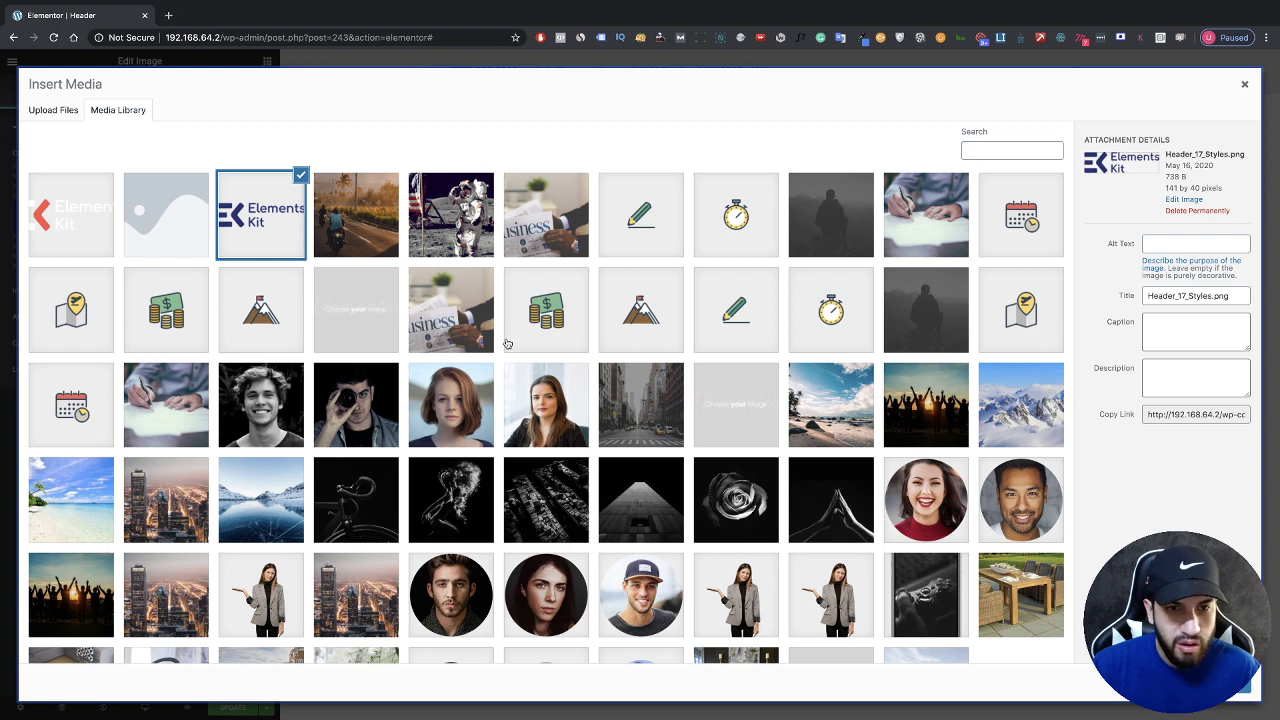
scroll(244, 322, "down", 1)
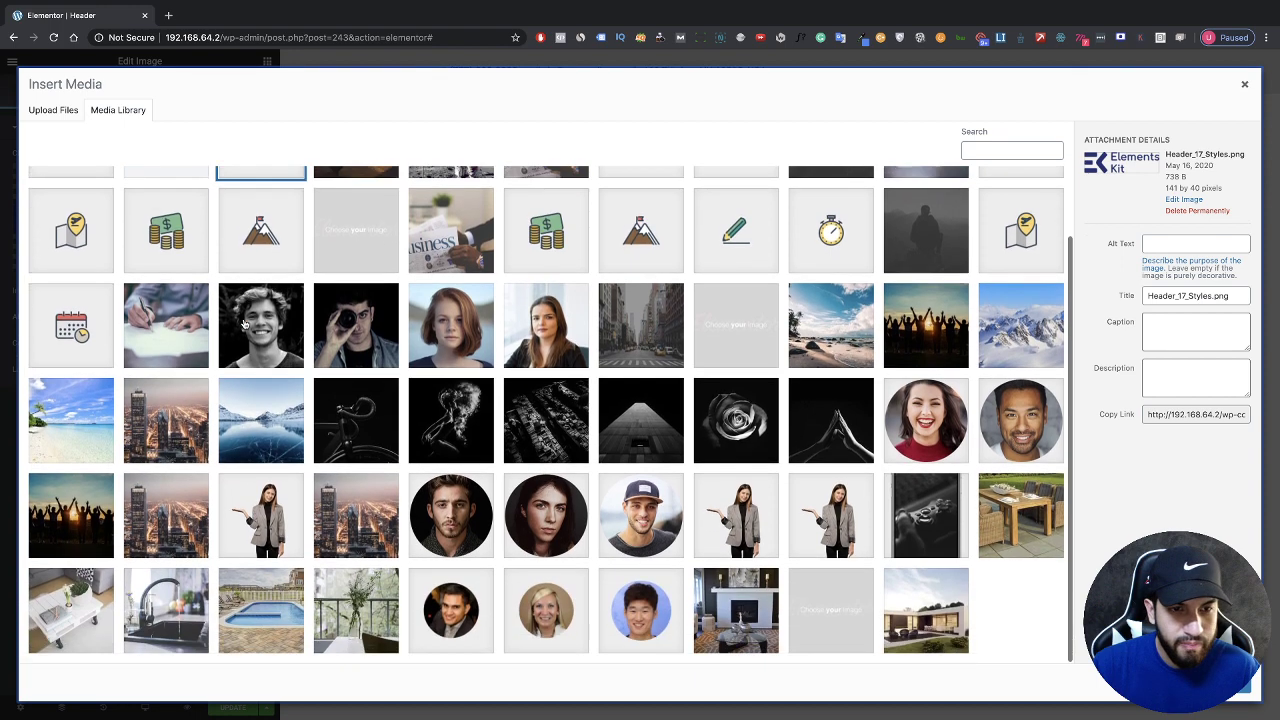
scroll(240, 322, "up", 1)
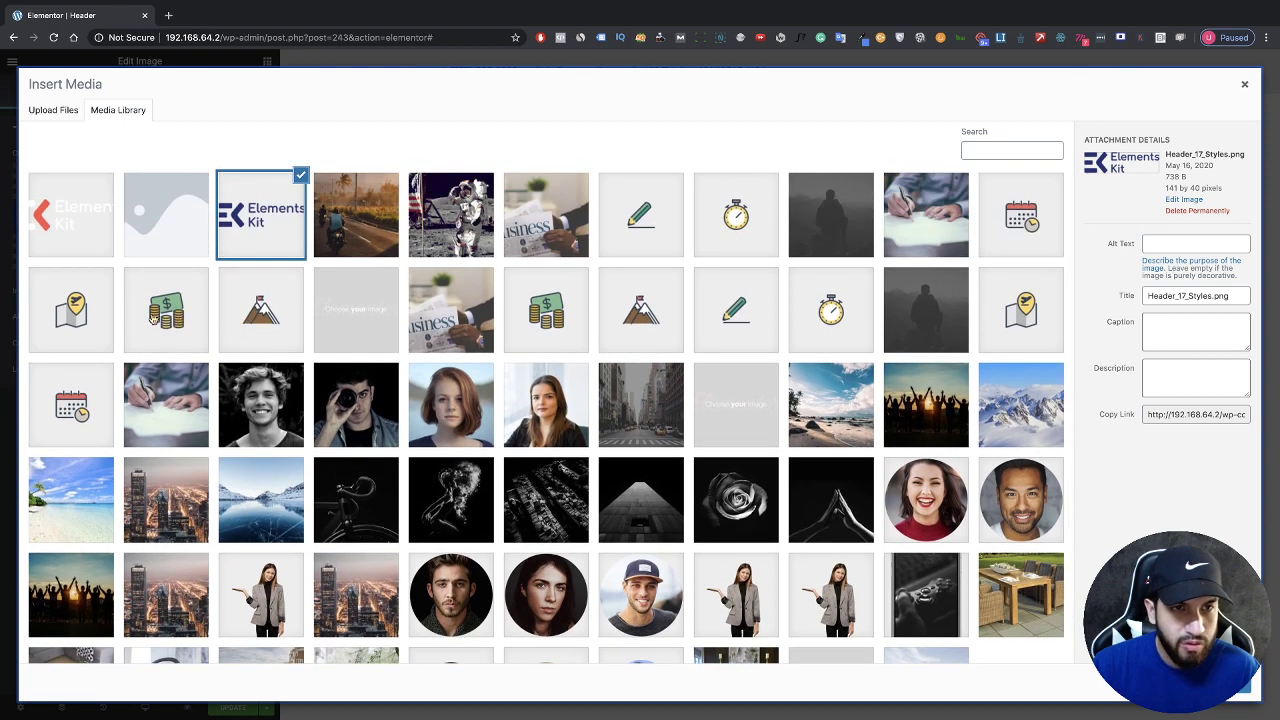
left_click(87, 319)
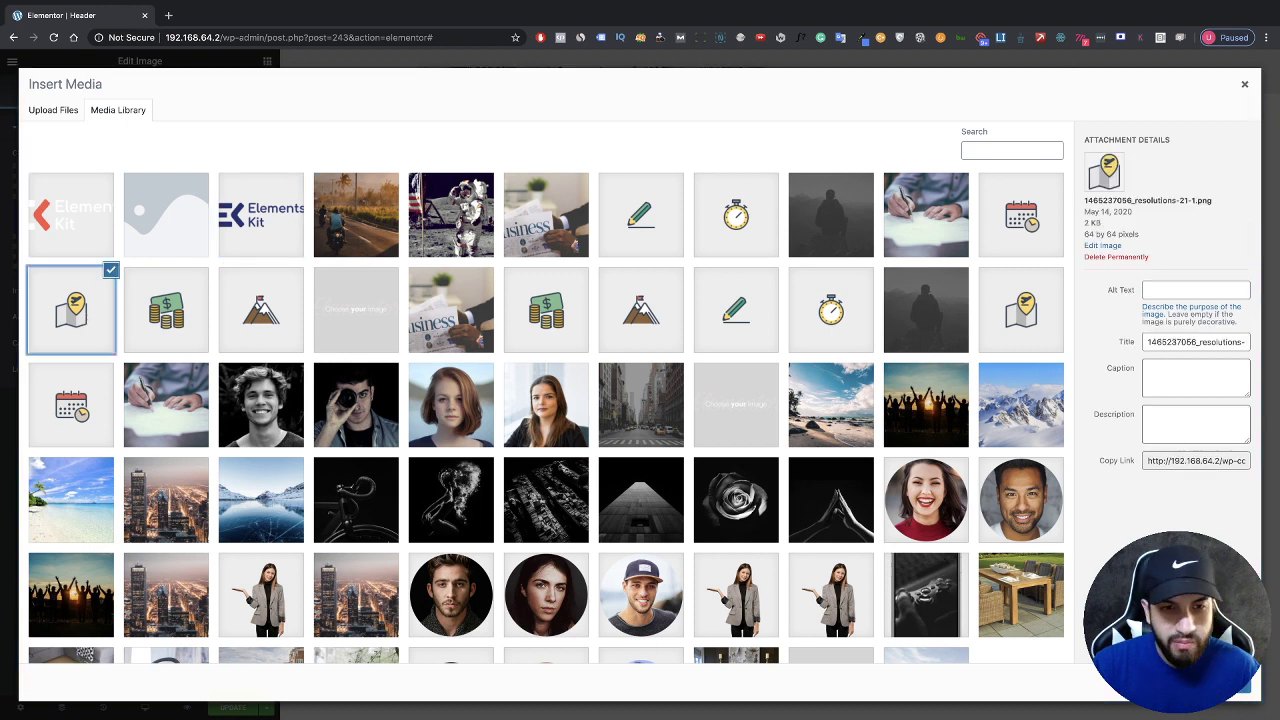
left_click(1230, 686)
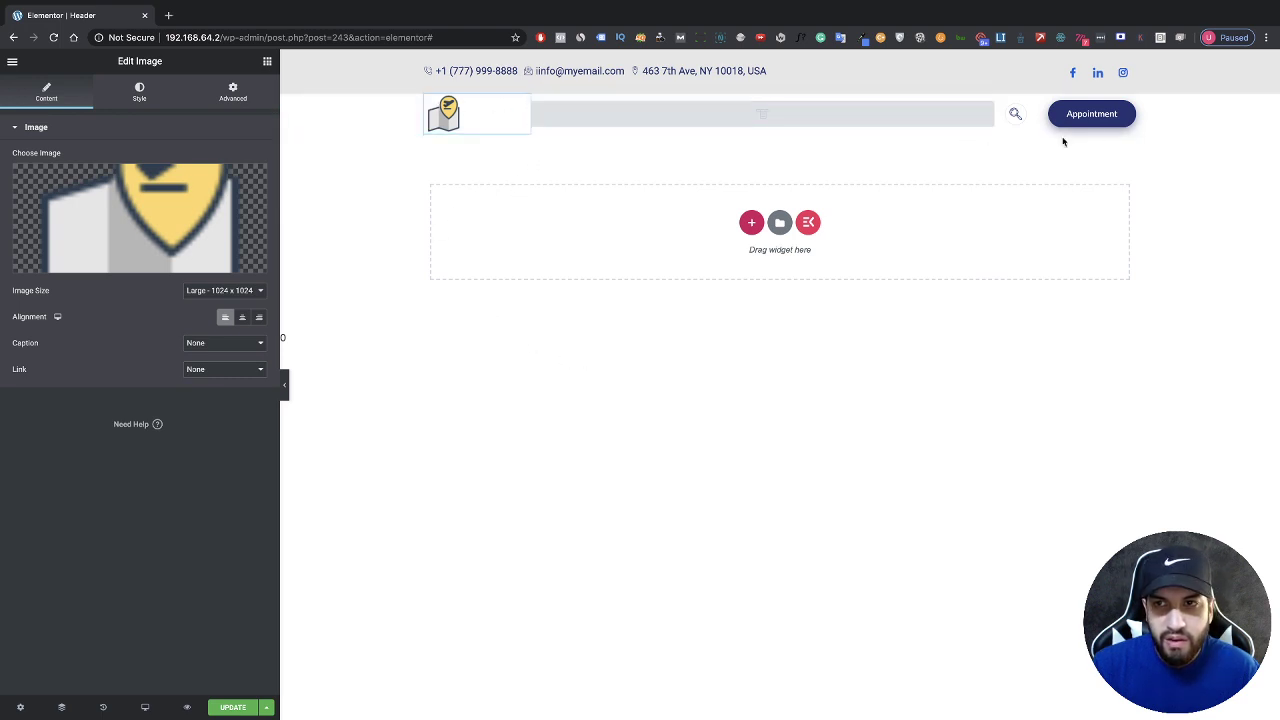
Step: Relabel the Appointment button 'Contact Us' and link it to the site's Contact Us page
left_click(1129, 110)
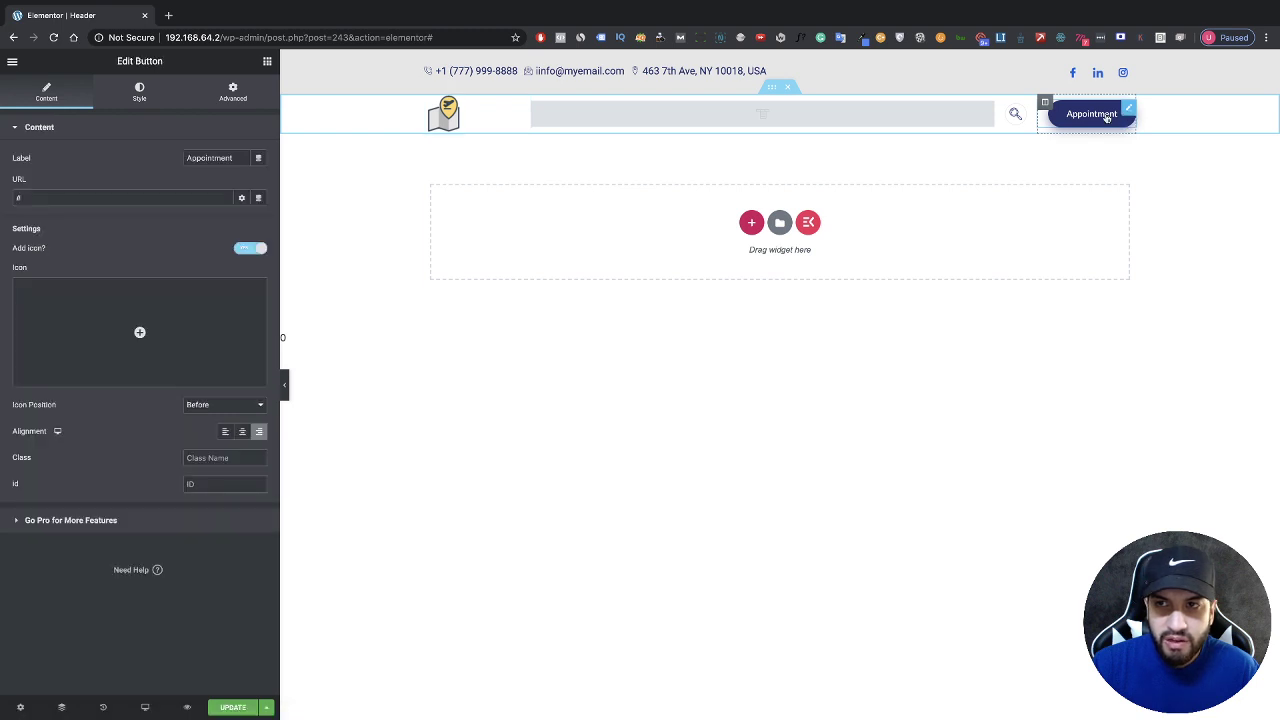
left_click(97, 196)
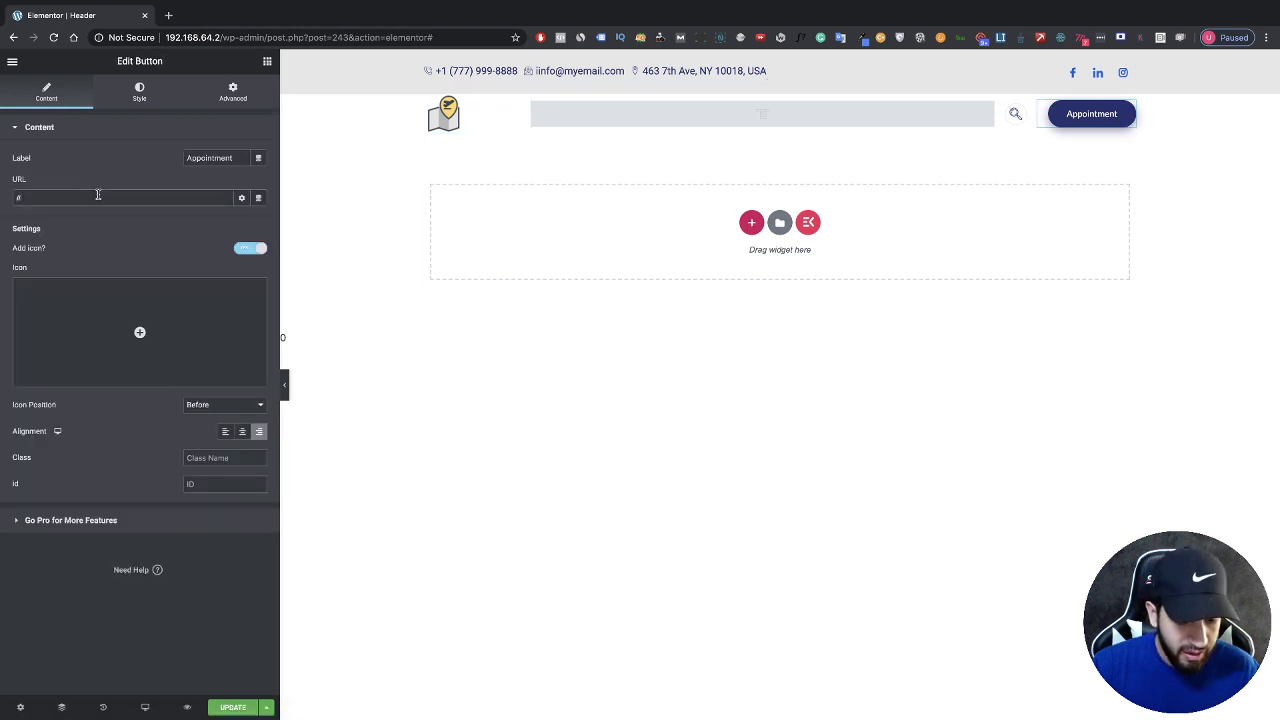
key("BackSpace")
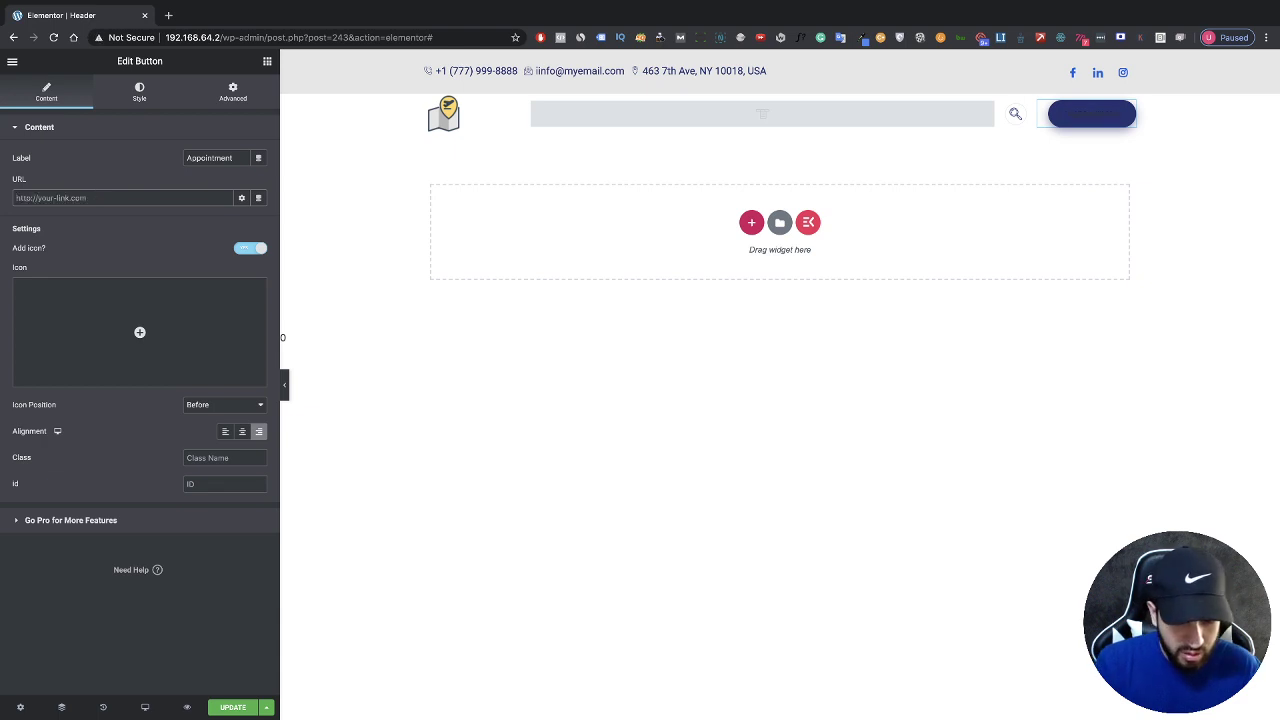
type("contact")
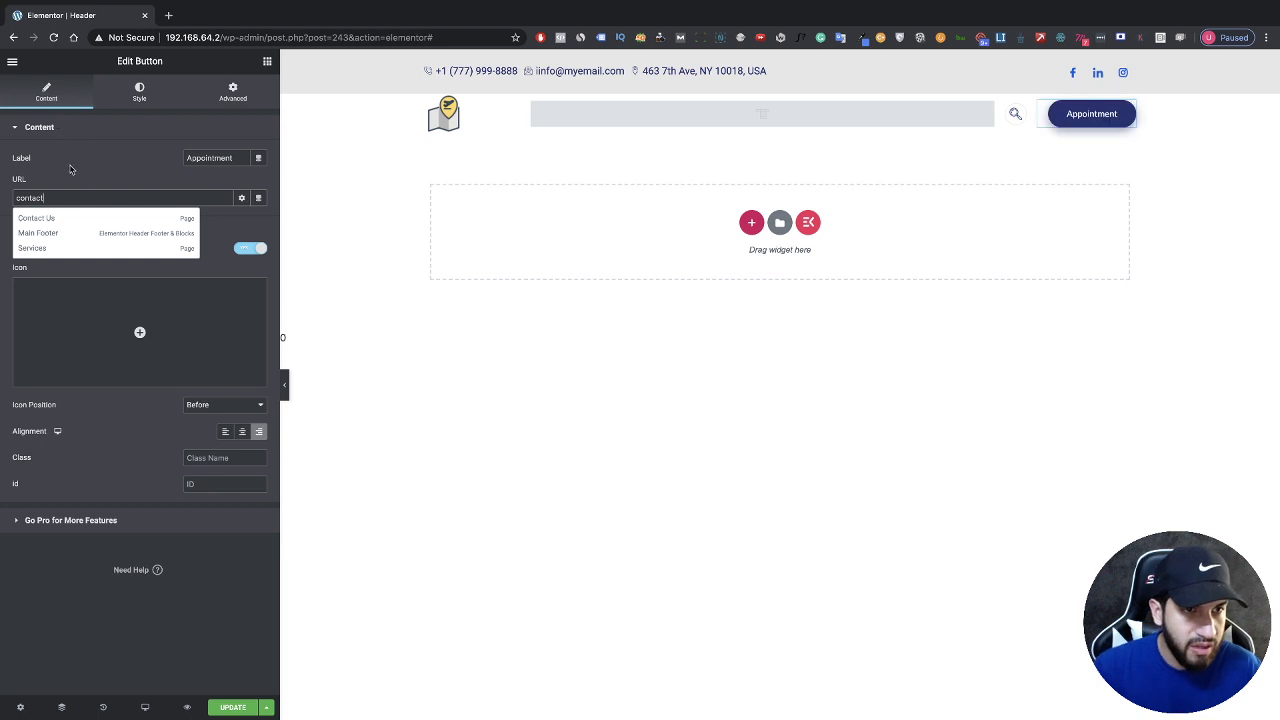
left_click(85, 219)
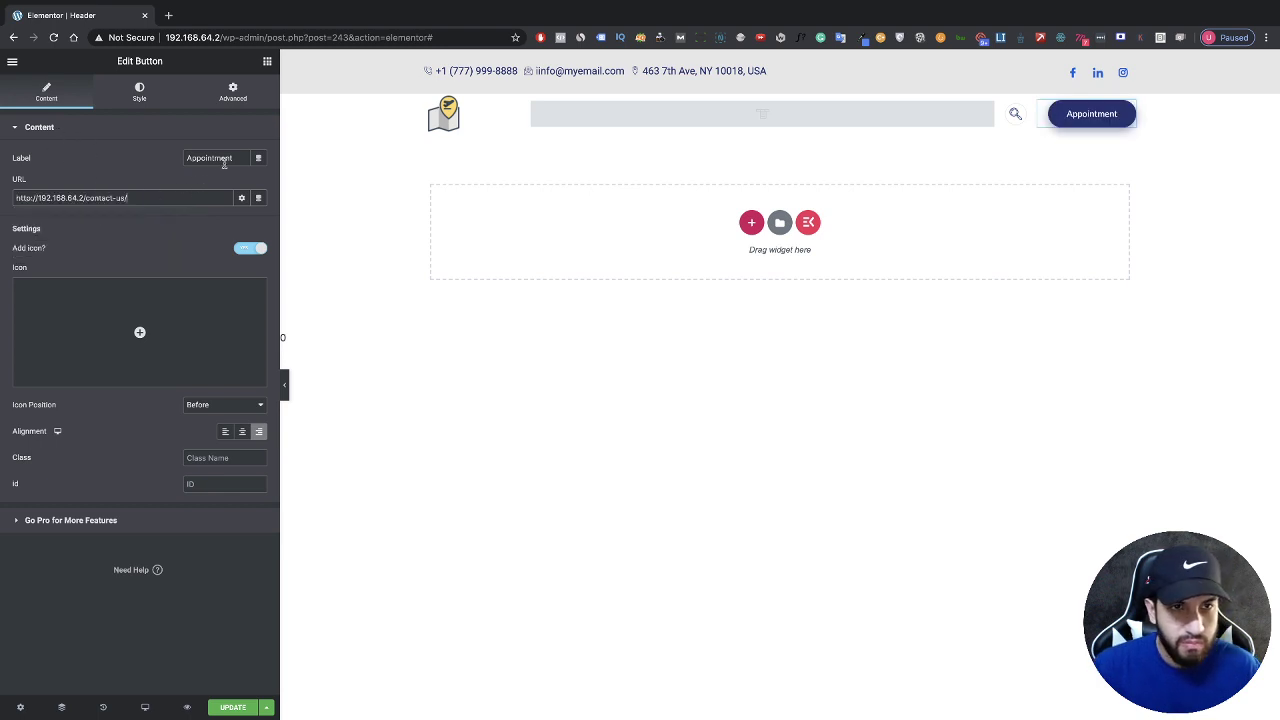
left_click_drag(234, 160, 166, 155)
type("Co")
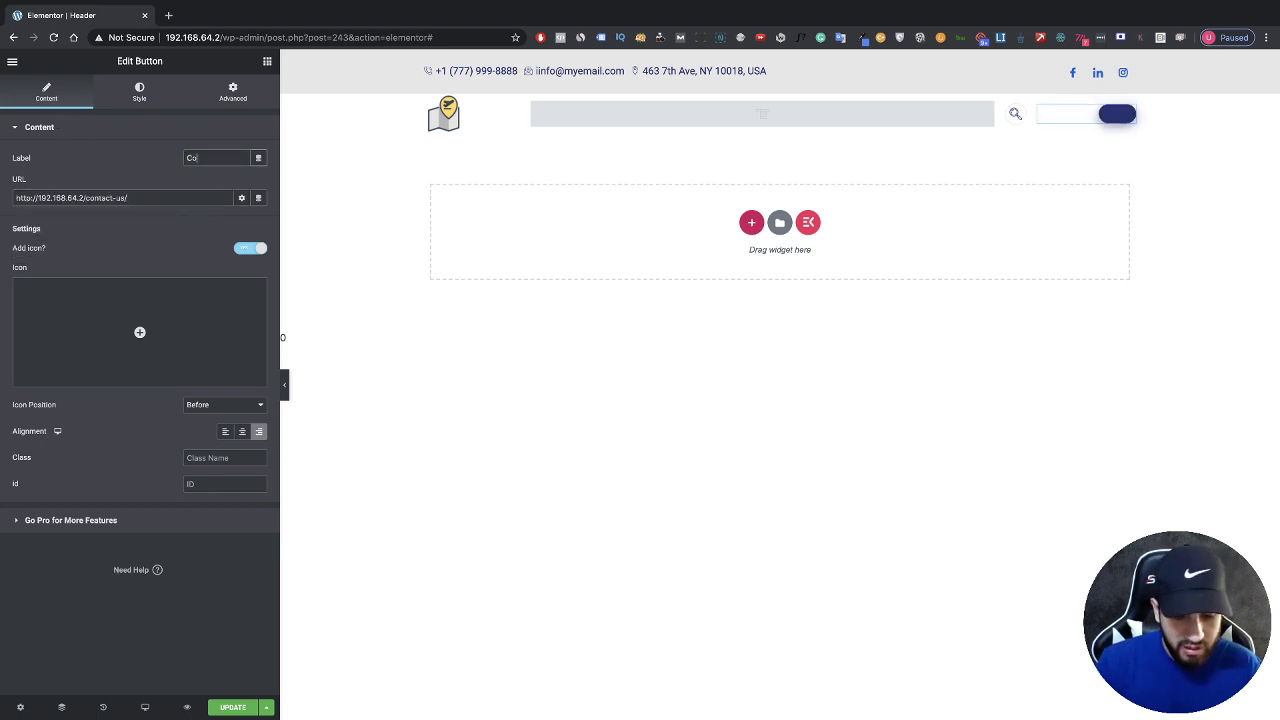
type("ntact")
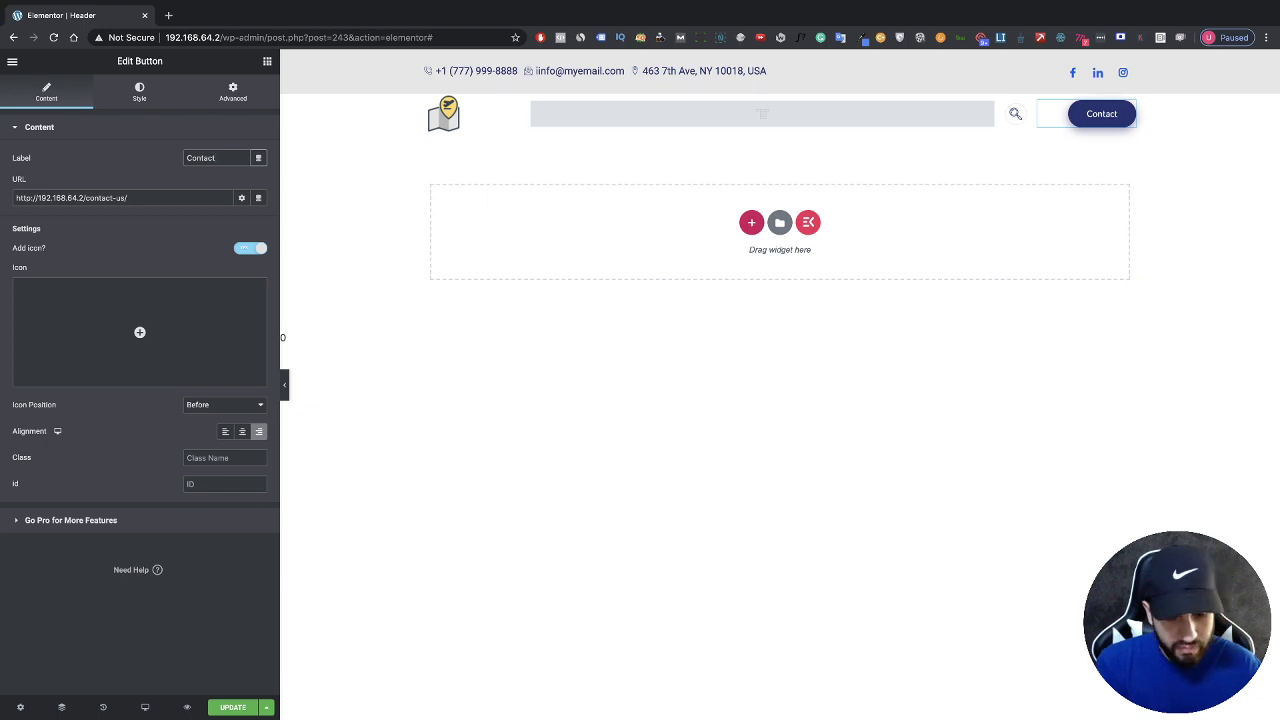
type(" Us")
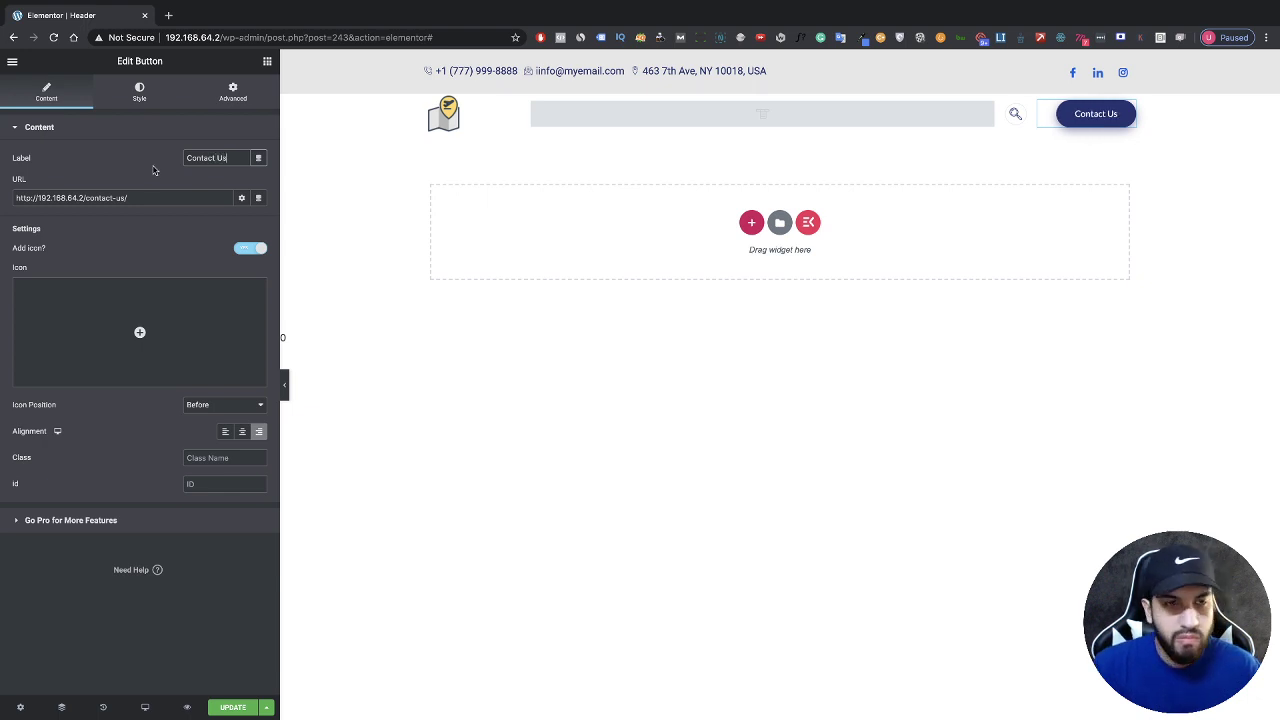
left_click(139, 92)
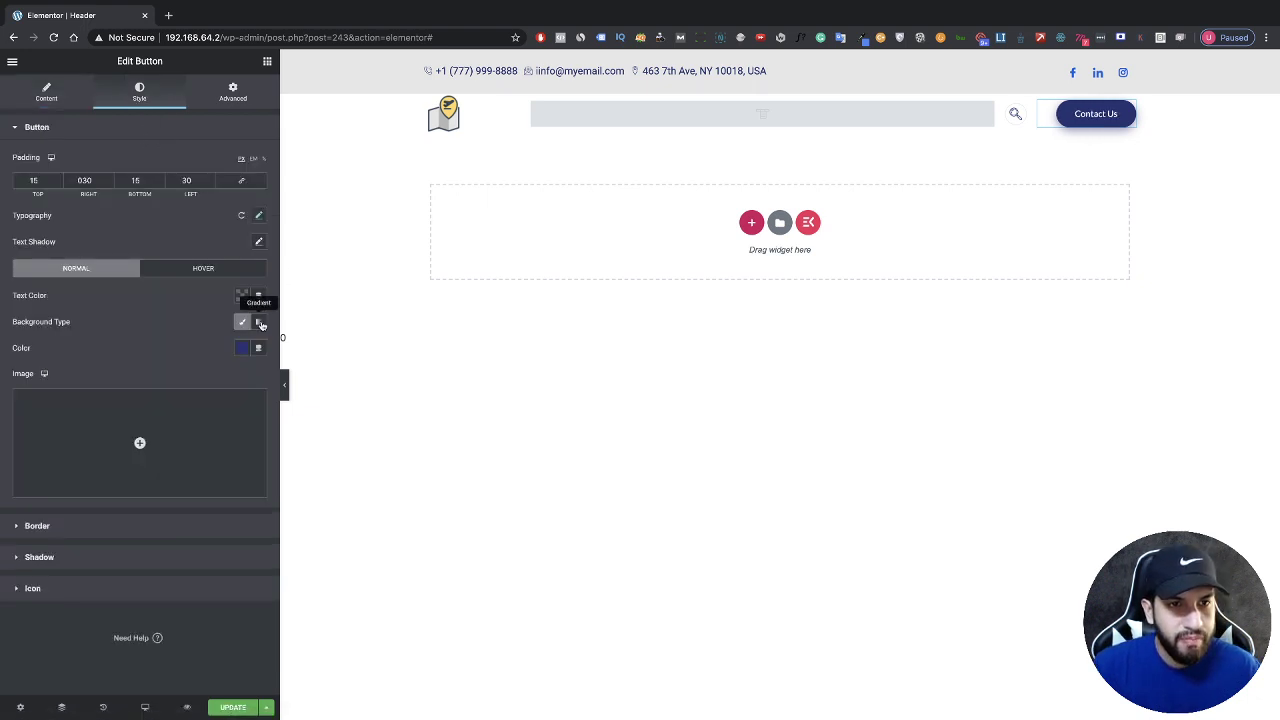
Step: Set the Contact Us button background colour to the blue preset #035FE5
left_click(245, 348)
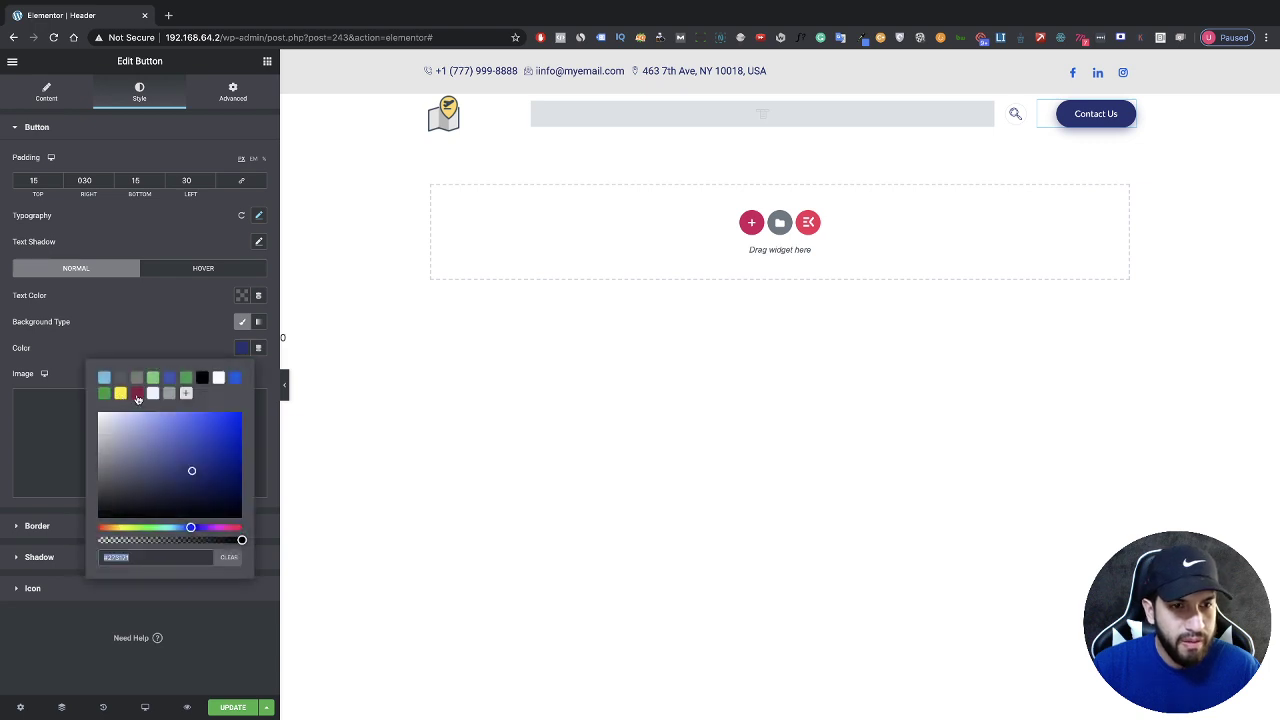
left_click(234, 377)
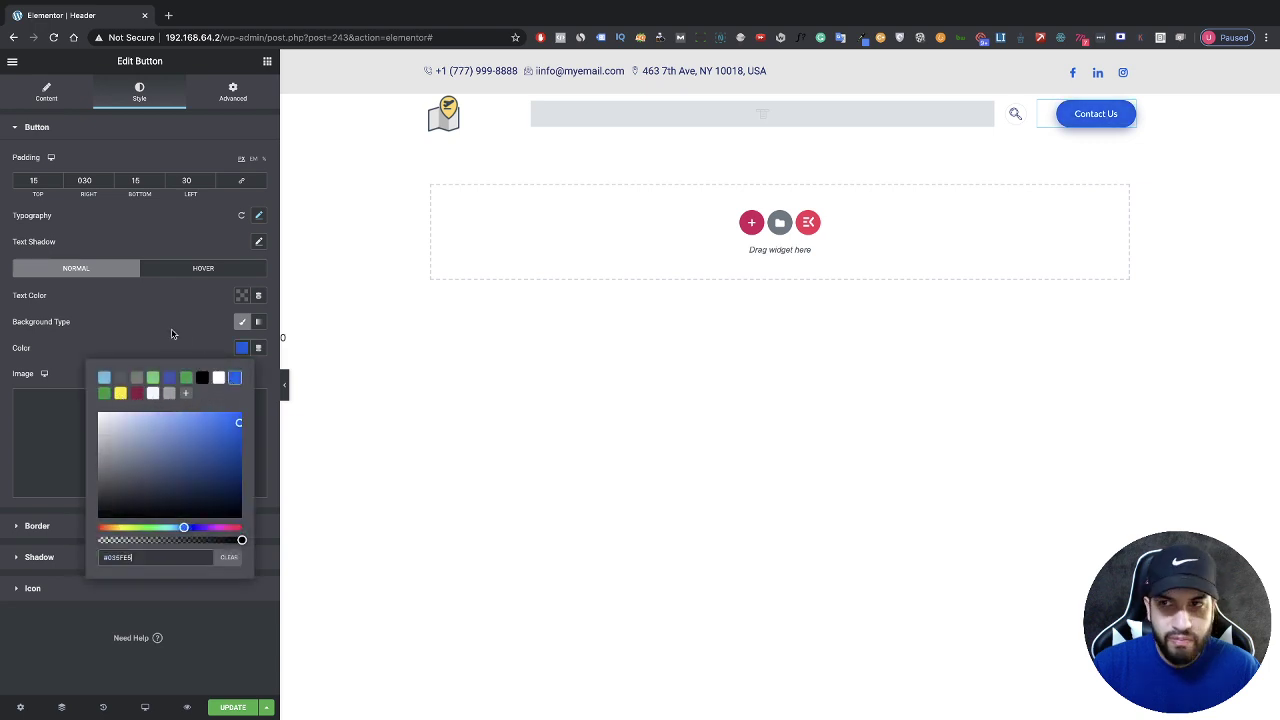
left_click(171, 333)
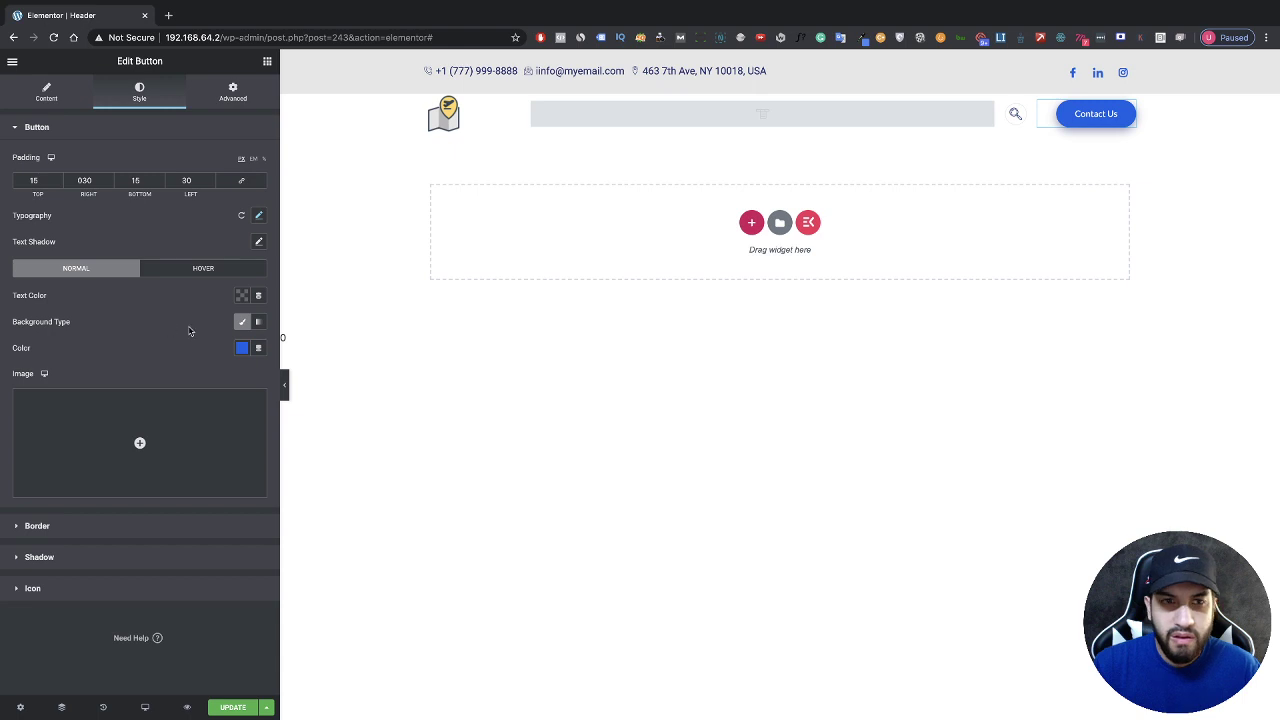
Step: Set the header search icon's Normal colour to the same blue #035FE5
left_click(1015, 117)
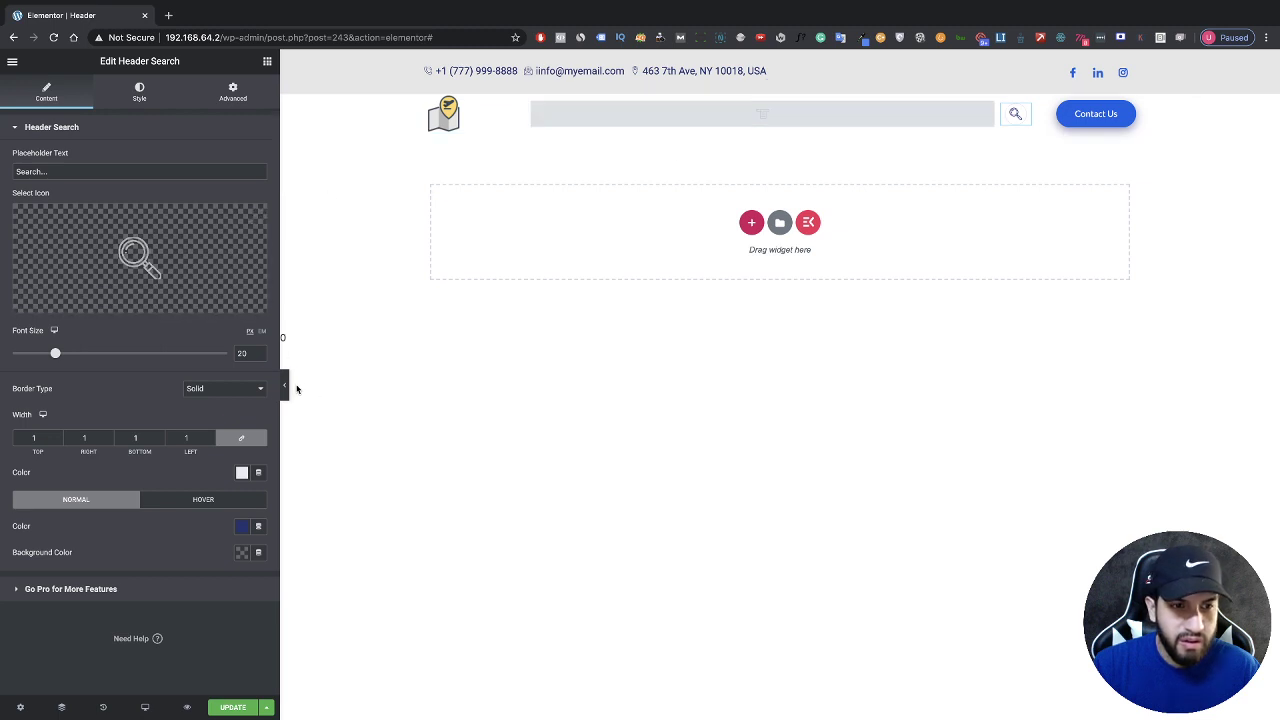
left_click(242, 526)
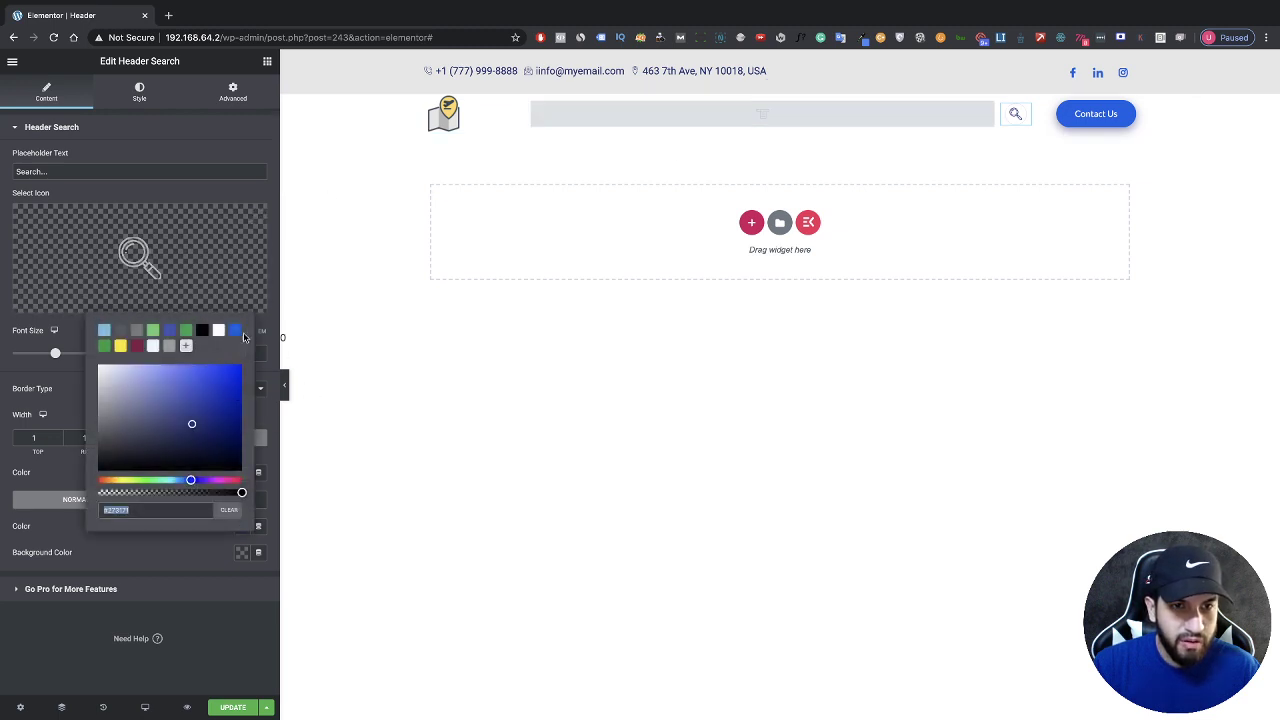
left_click(235, 331)
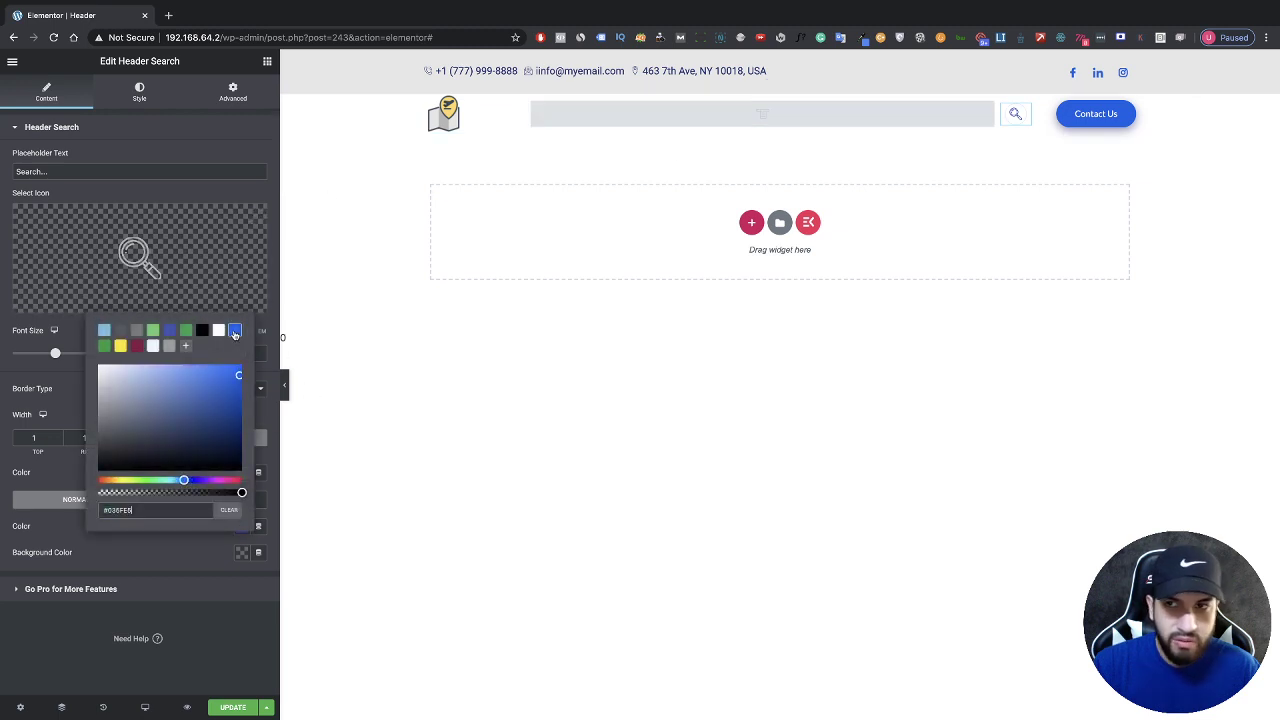
left_click(193, 560)
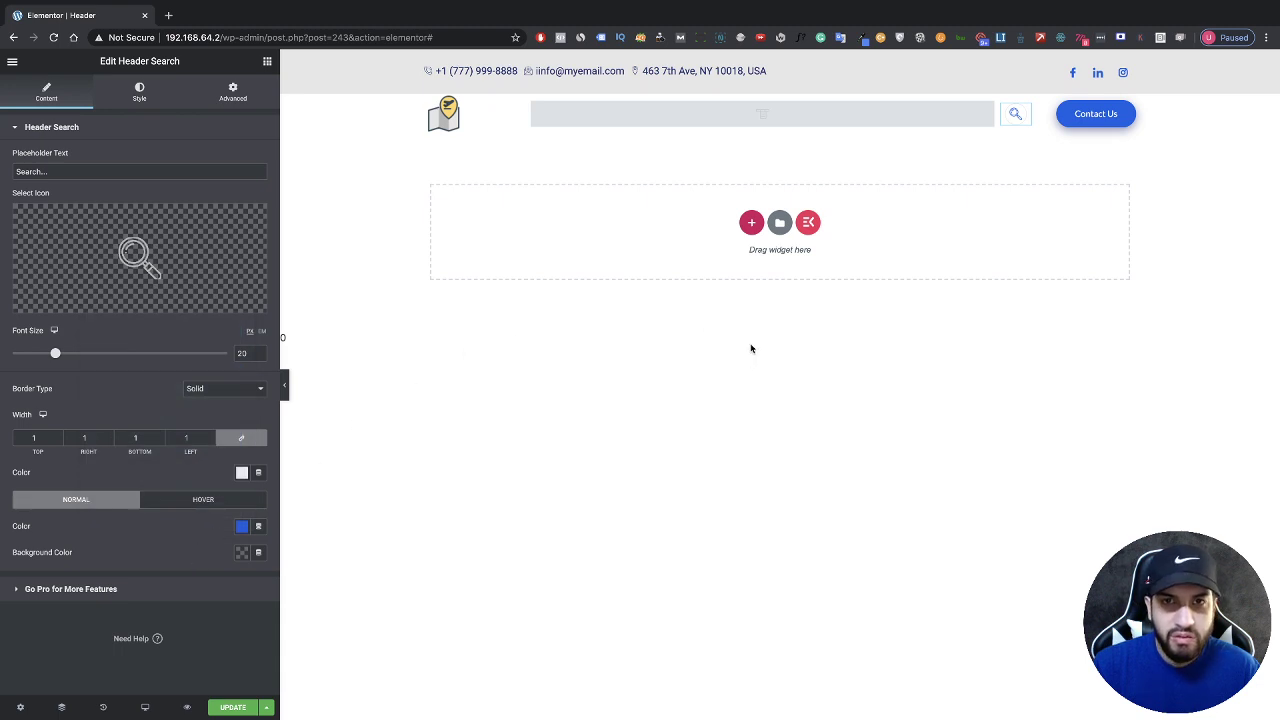
Step: Delete the header's old Nav menu widget
left_click(725, 123)
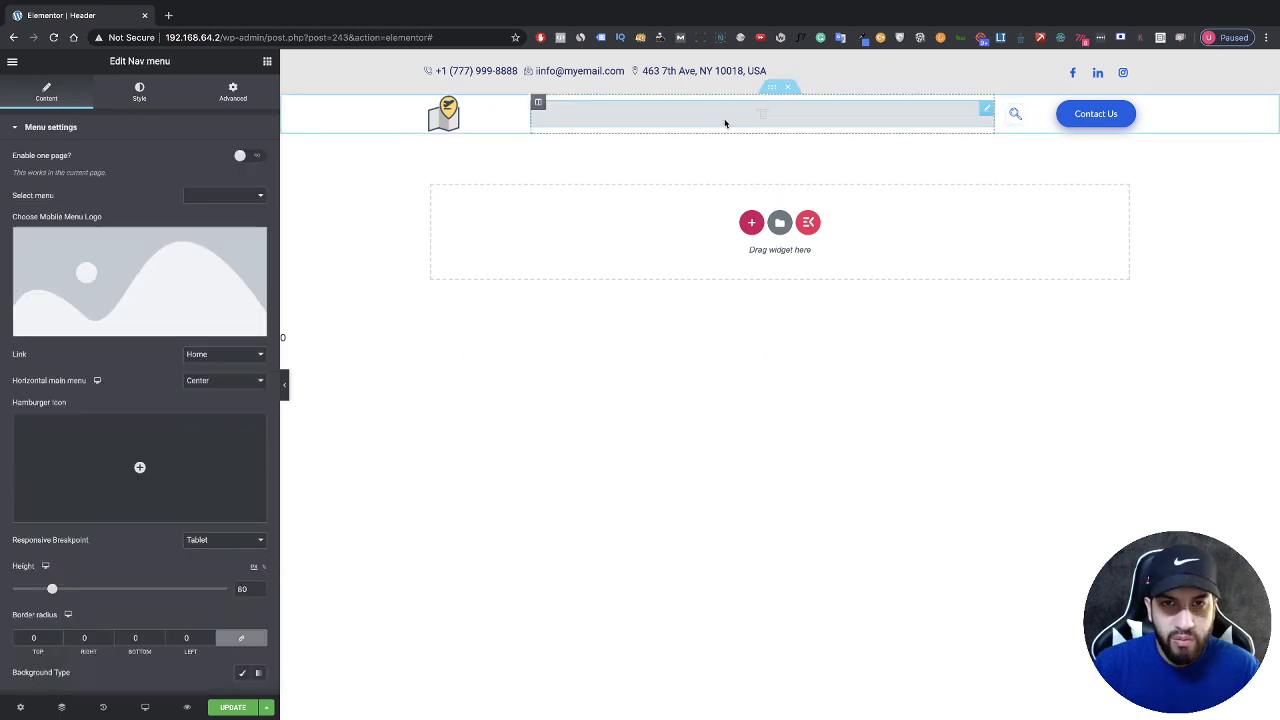
right_click(725, 123)
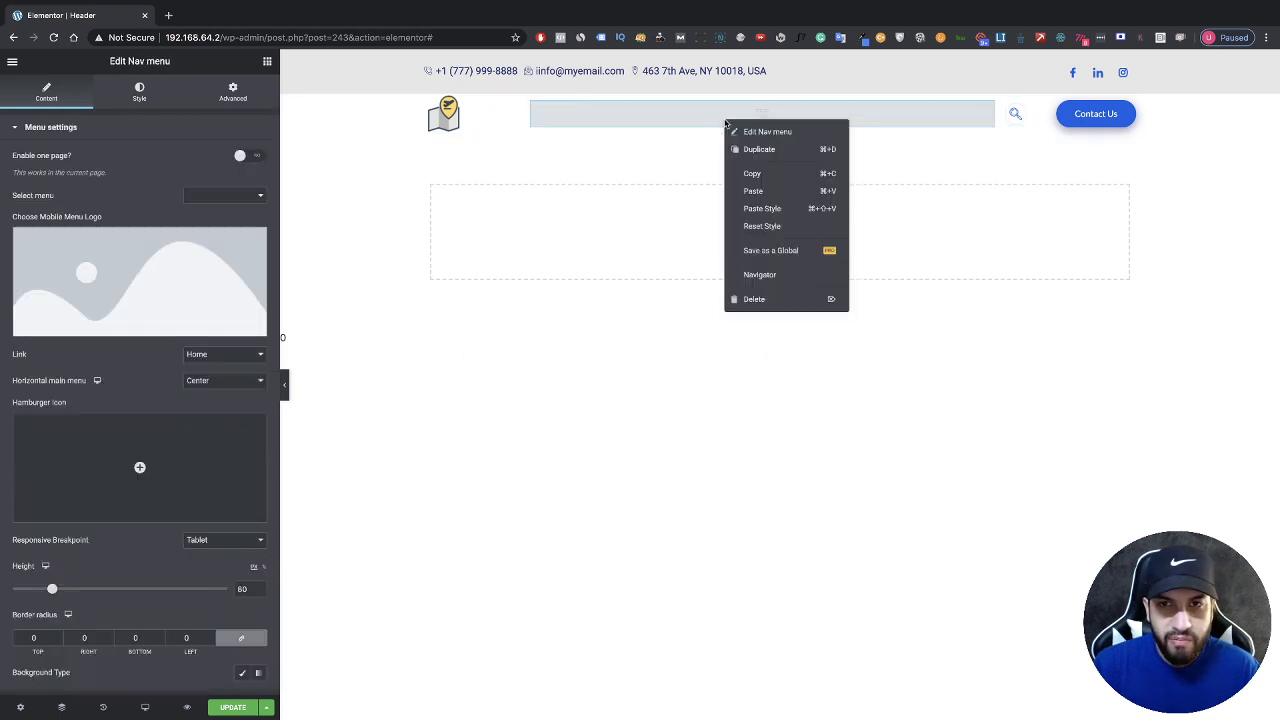
left_click(759, 300)
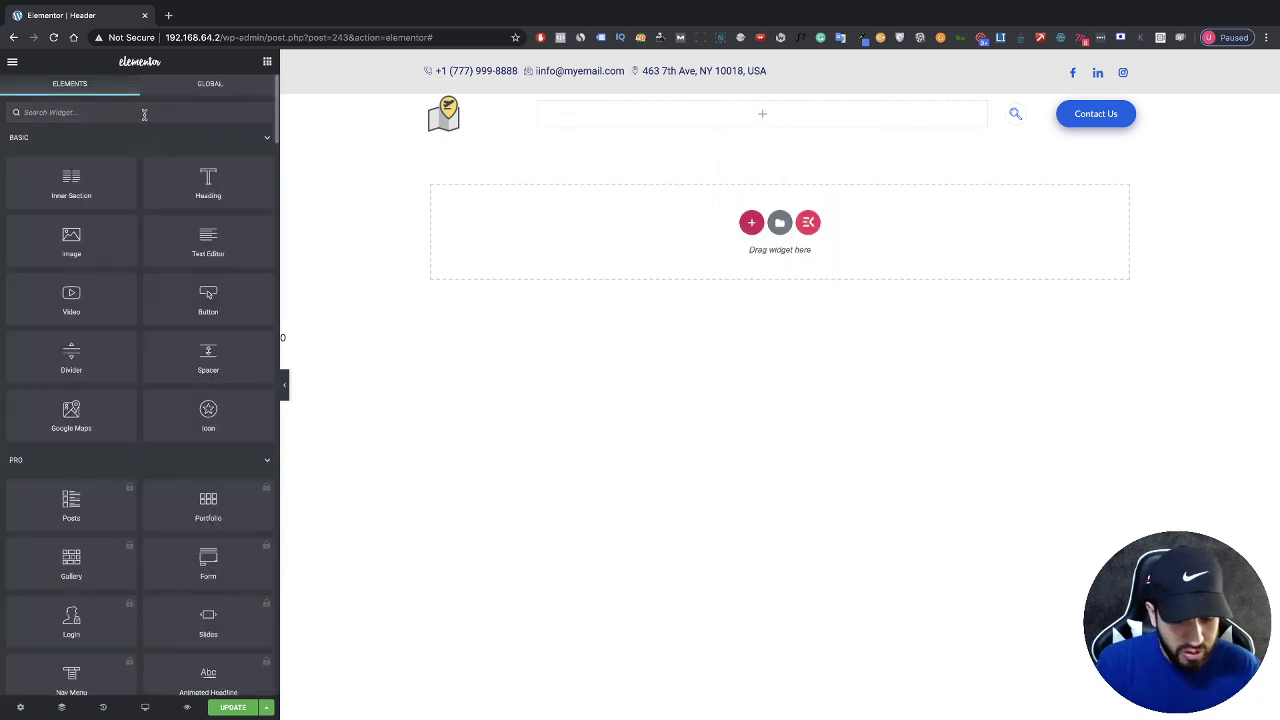
Step: Add a Navigation Menu widget, found by searching 'nav', into the empty header column
left_click(144, 113)
type("nav")
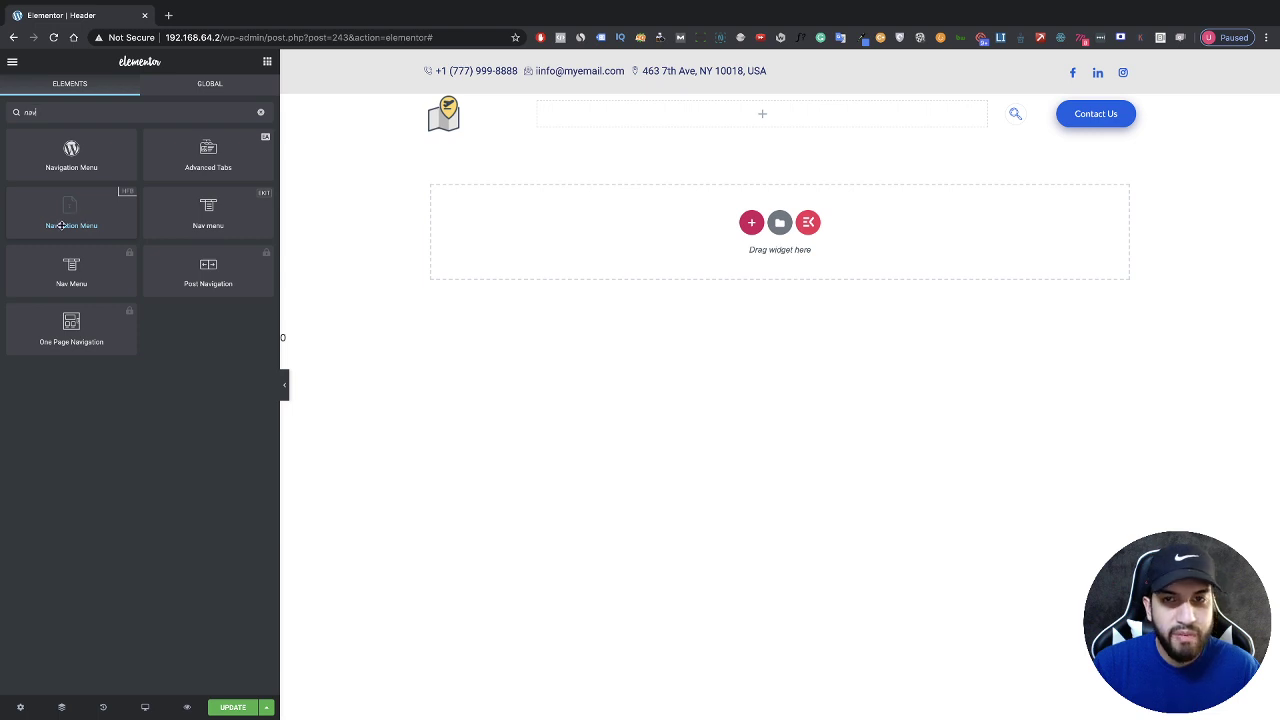
left_click_drag(61, 226, 651, 120)
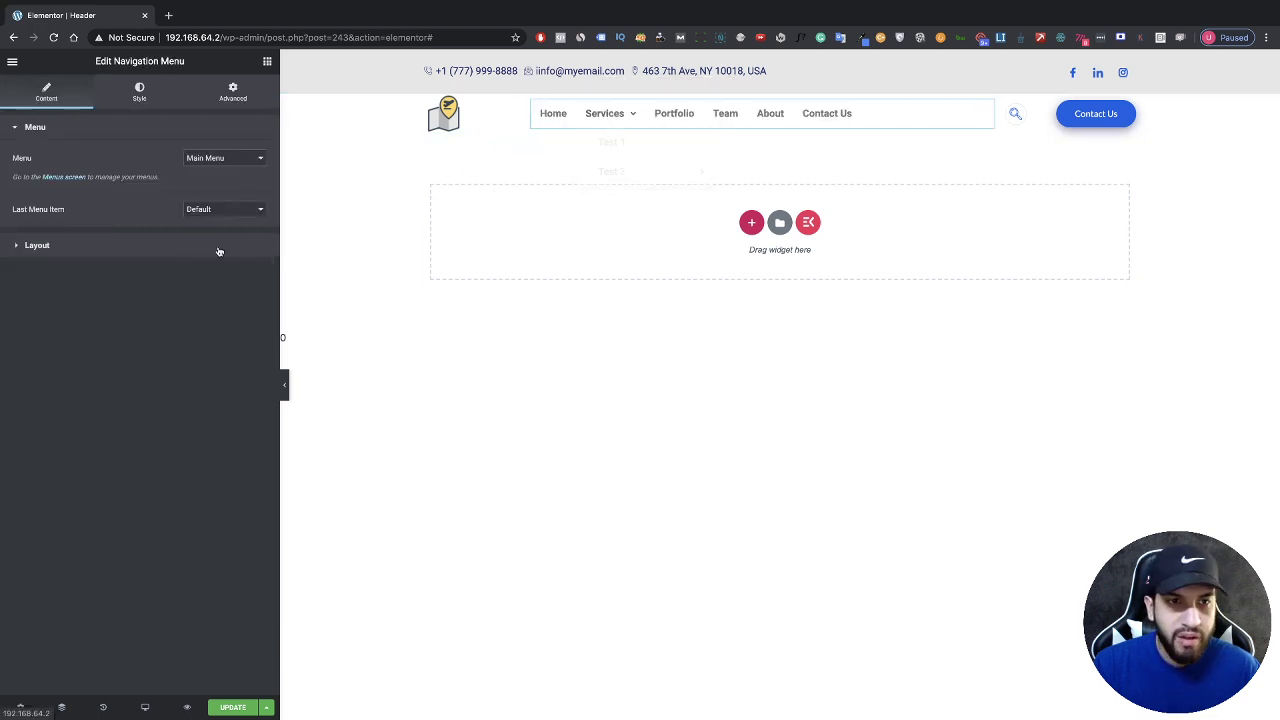
Step: Keep Main Menu as the navigation's menu and set its Layout alignment to right
left_click(139, 255)
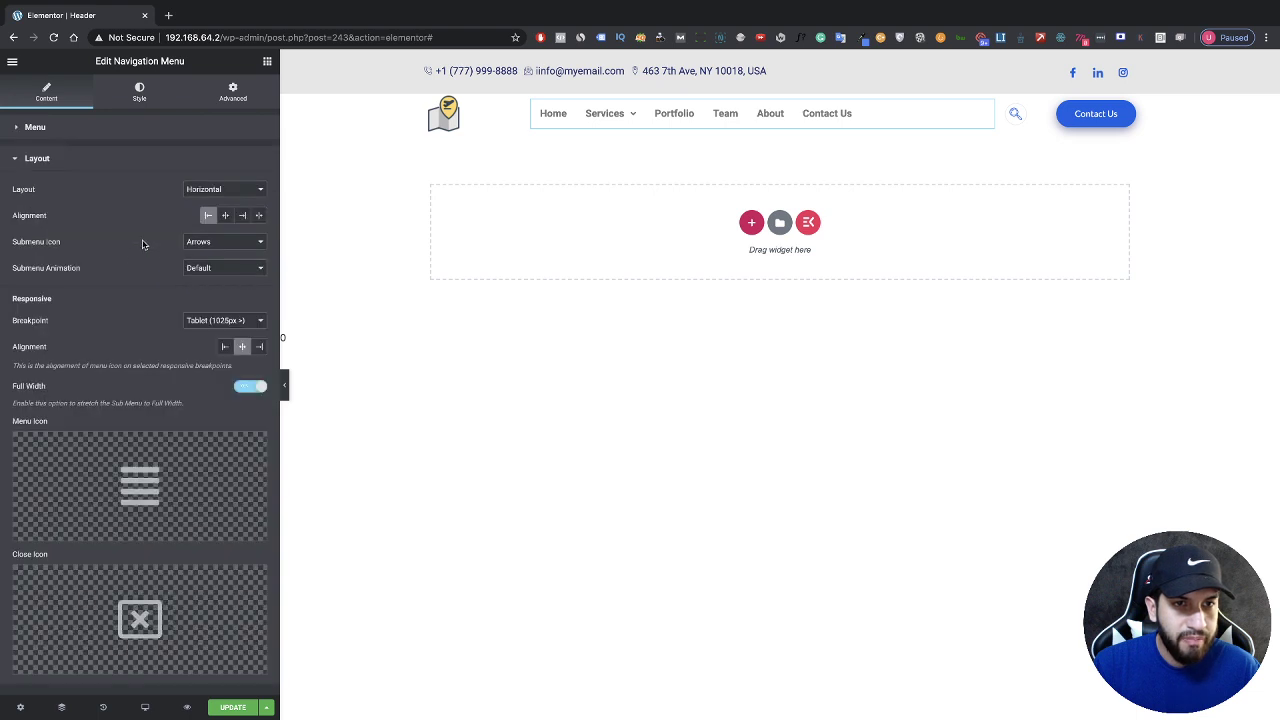
left_click(120, 130)
left_click(218, 160)
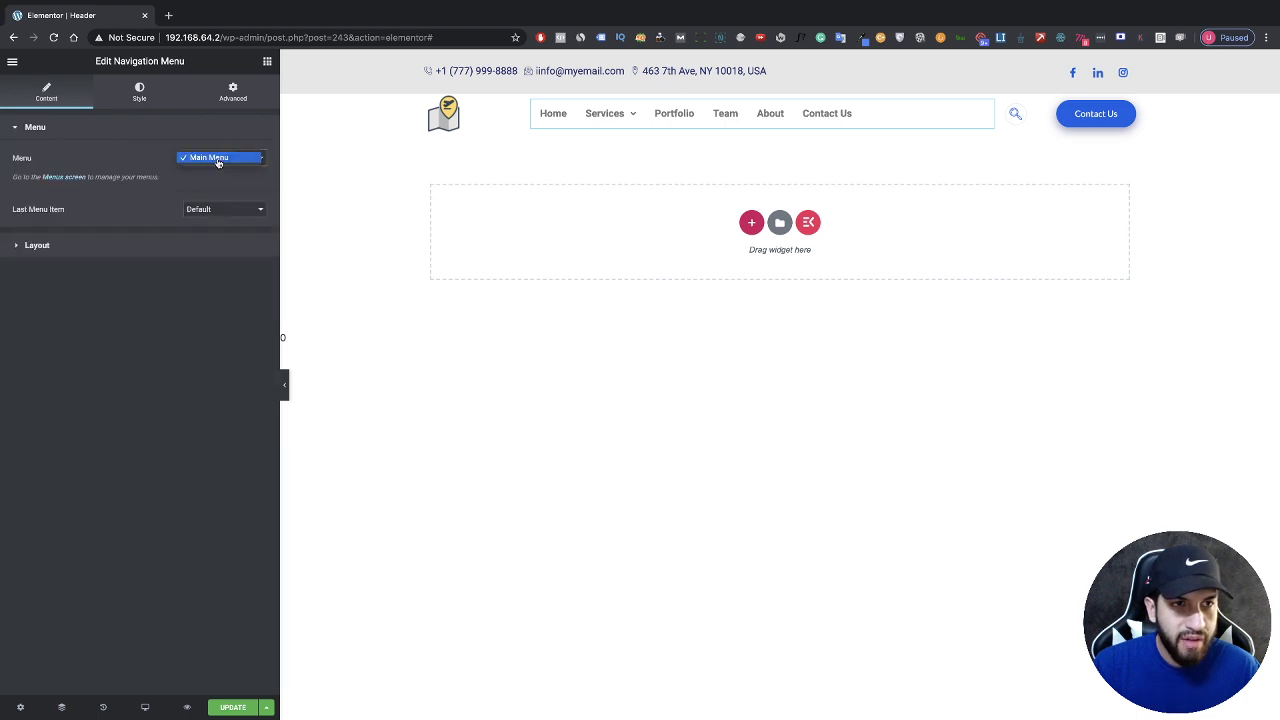
left_click(209, 158)
left_click(210, 160)
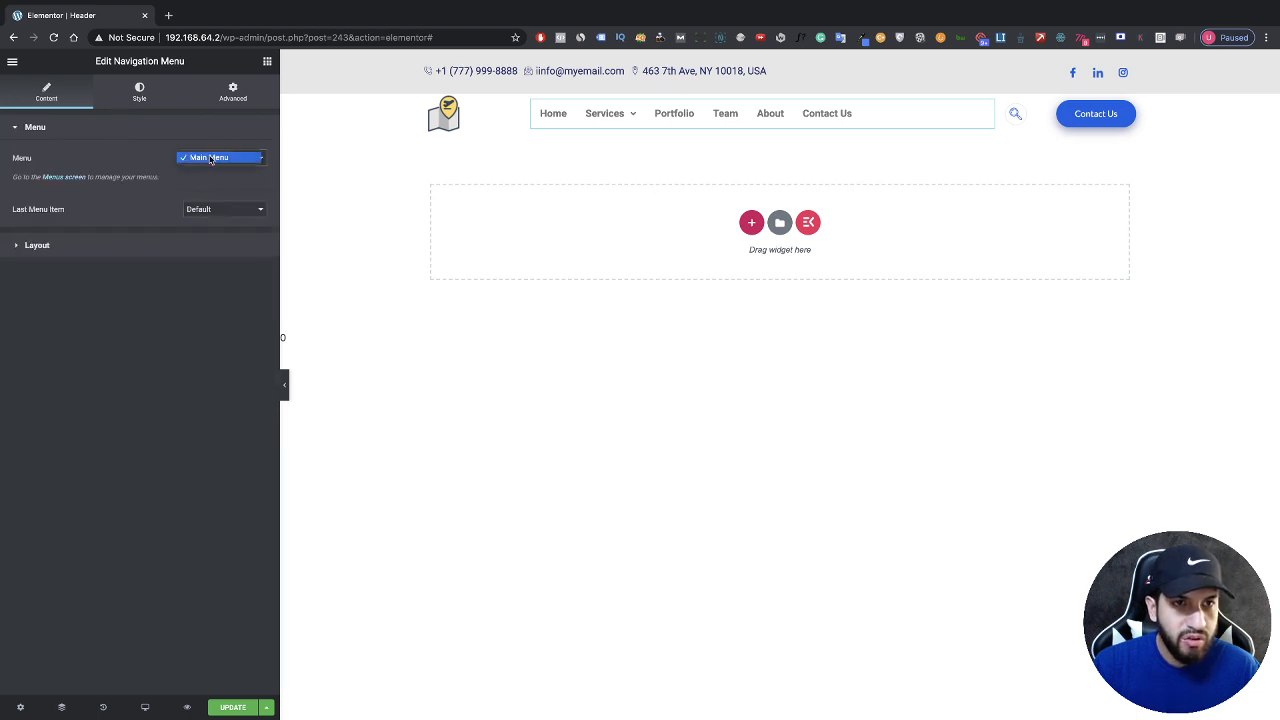
left_click(207, 158)
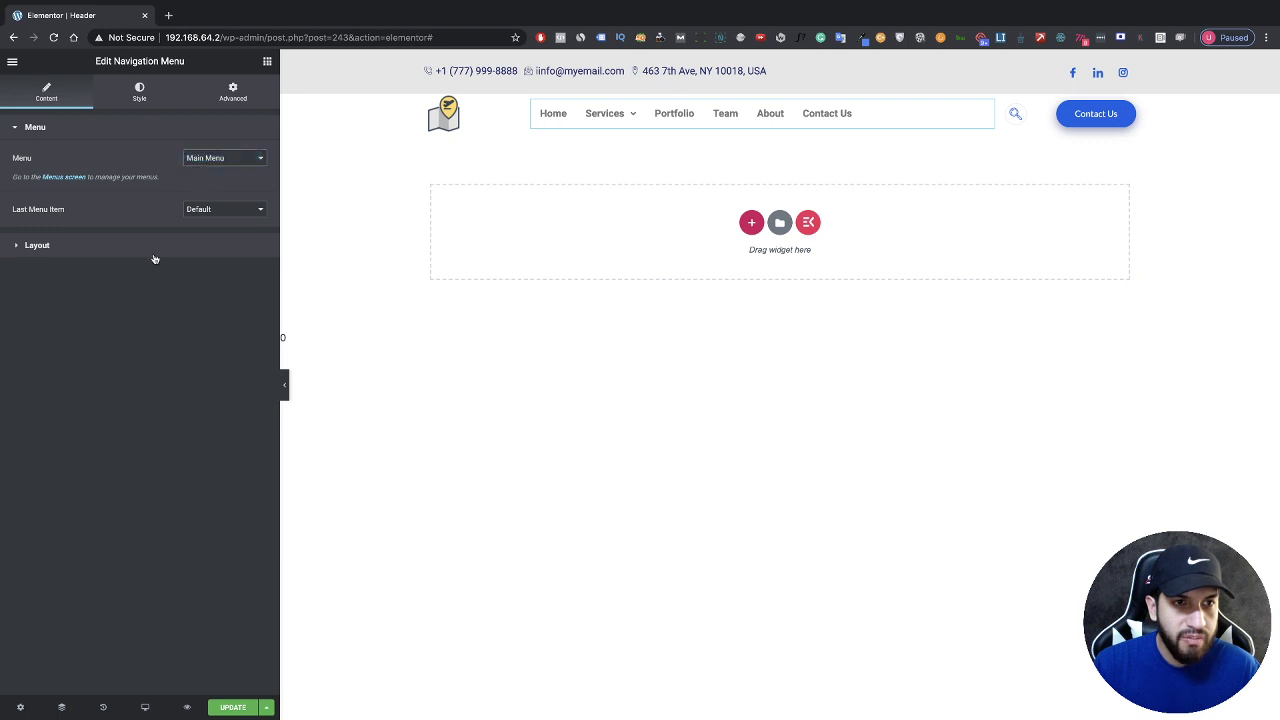
left_click(152, 247)
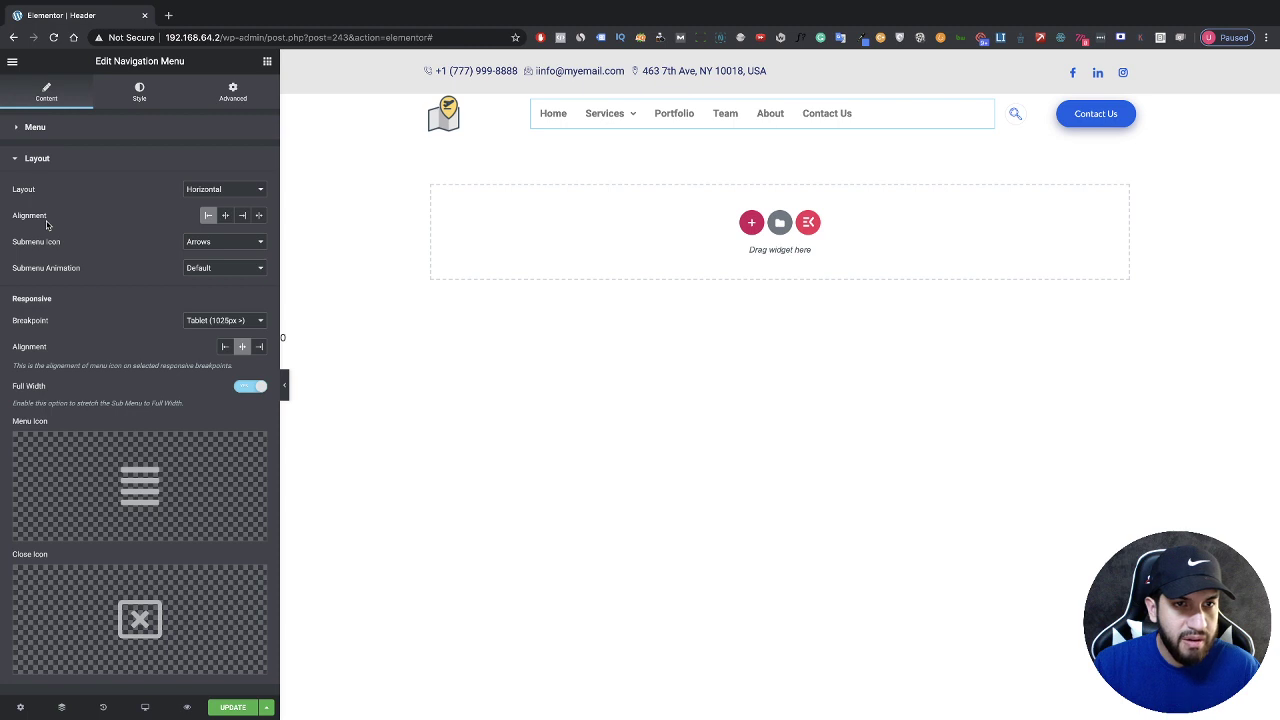
left_click(241, 220)
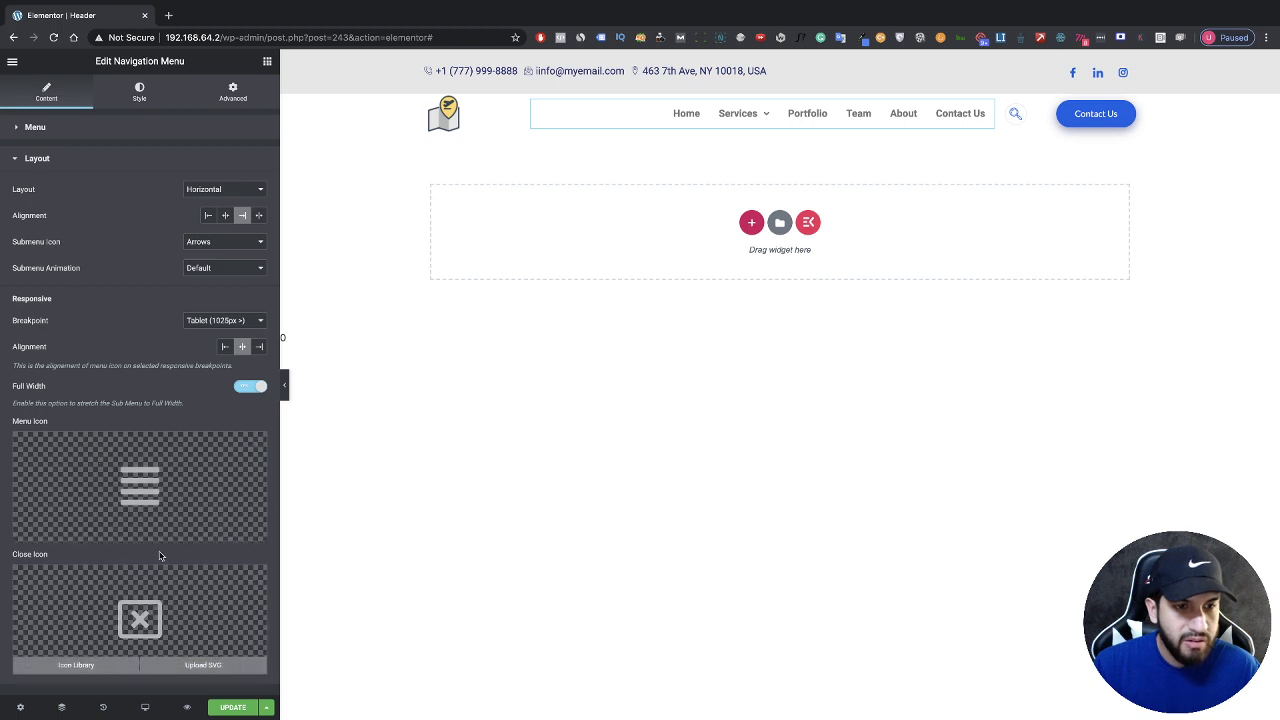
mouse_move(156, 490)
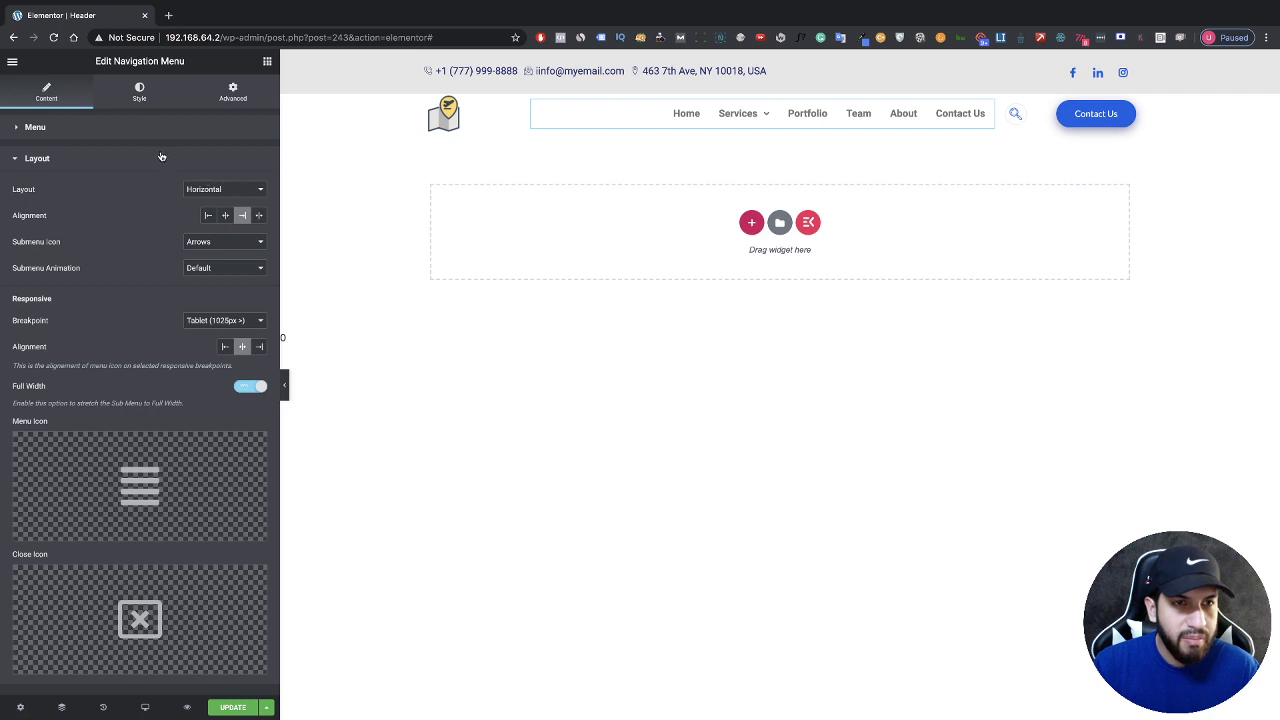
left_click(133, 97)
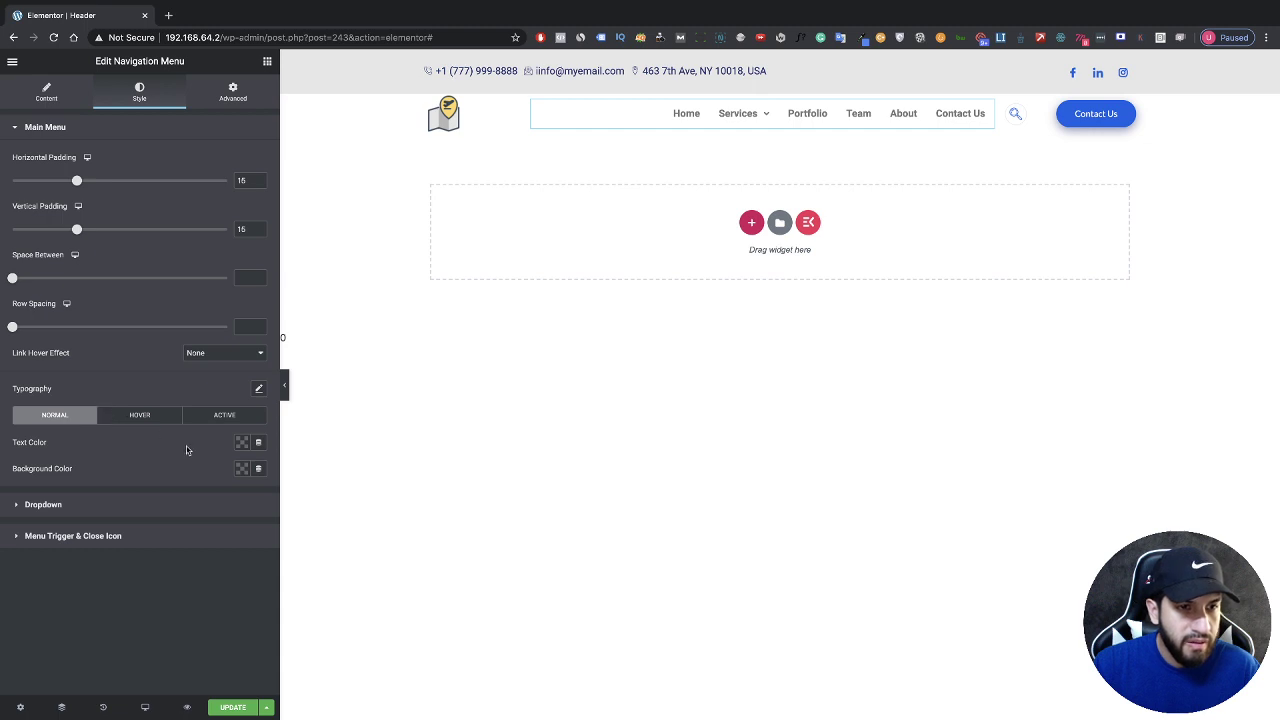
Step: Set the navigation menu's normal text colour to black
left_click(240, 445)
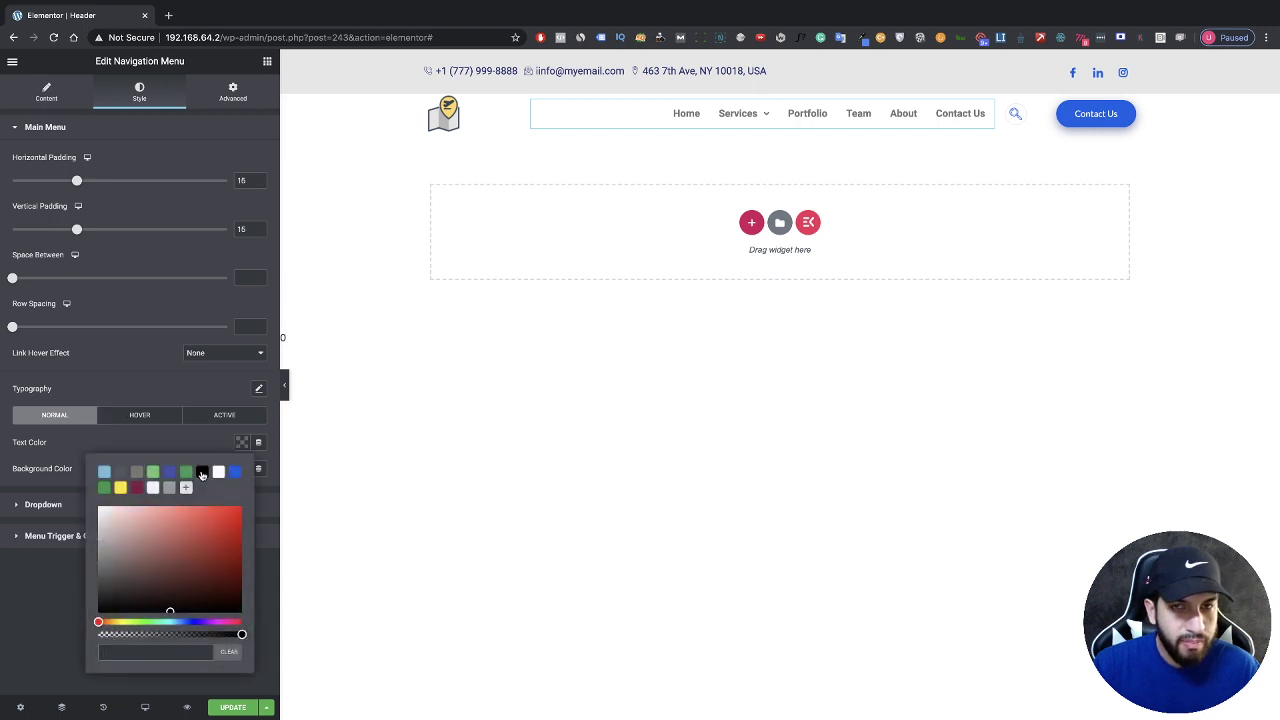
left_click(202, 472)
left_click(222, 451)
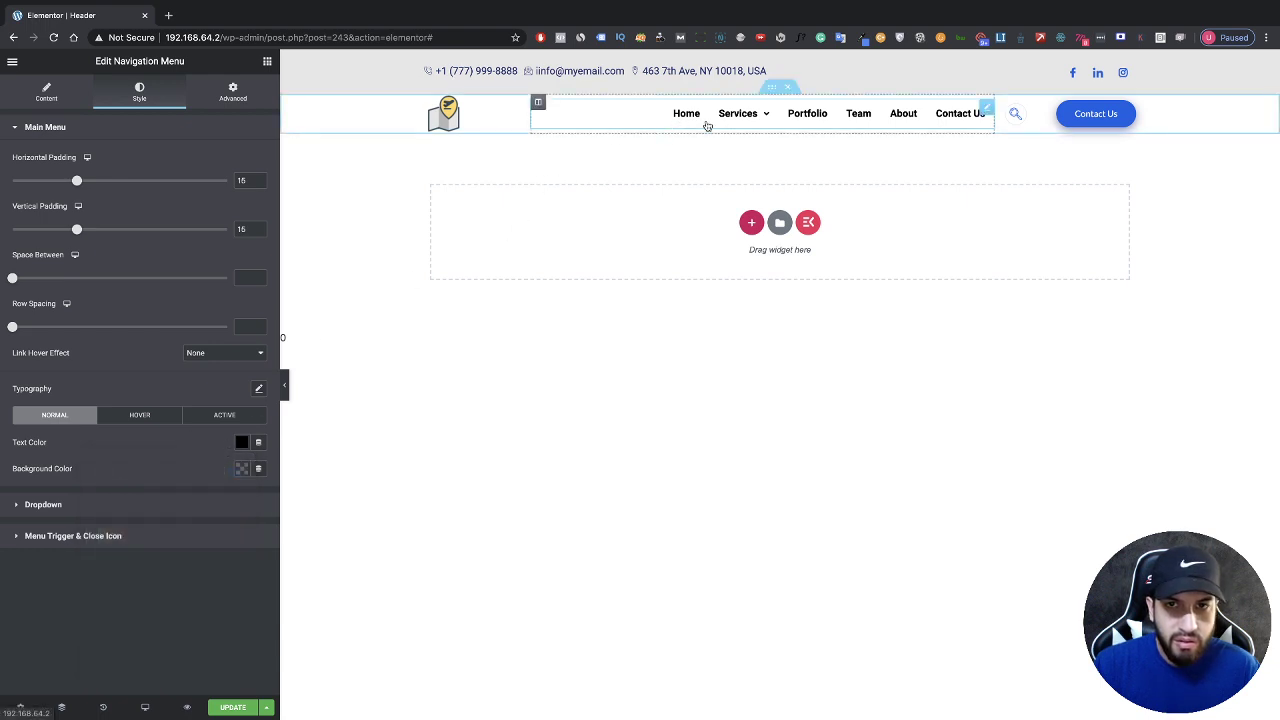
Step: Set both the Hover and Active link text colours to blue #036FE6
left_click(130, 424)
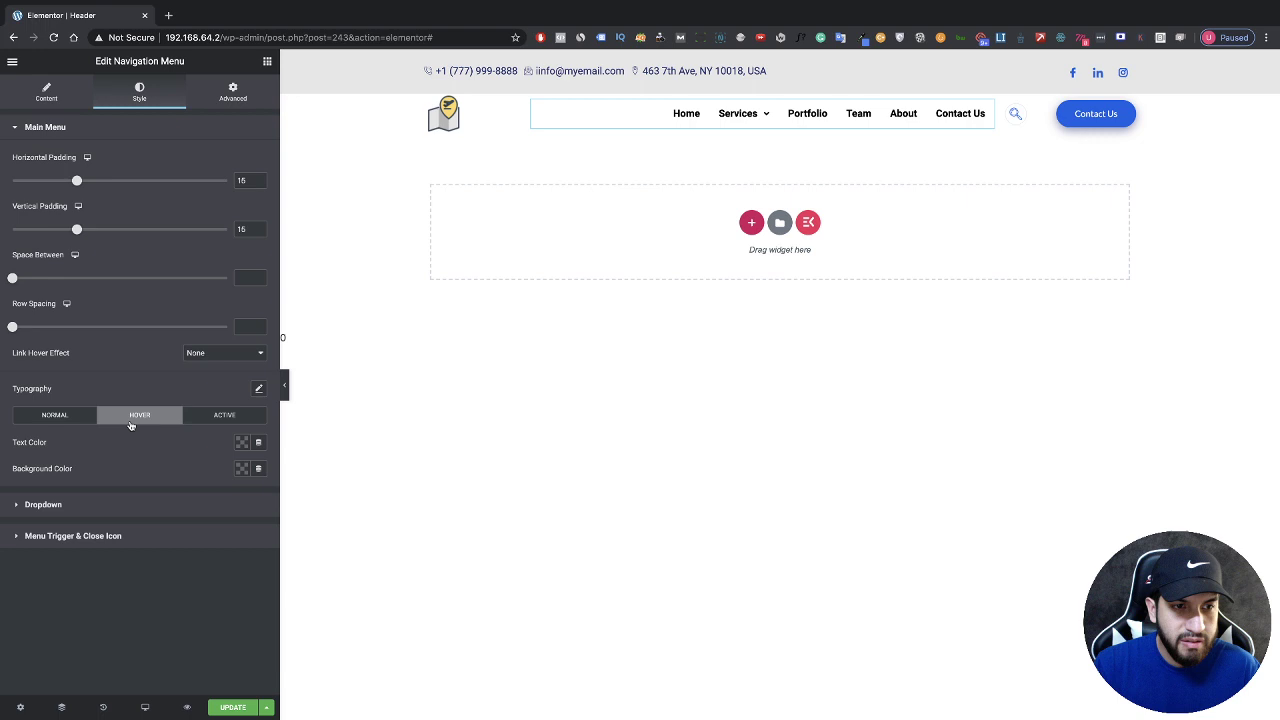
left_click(240, 444)
left_click(234, 471)
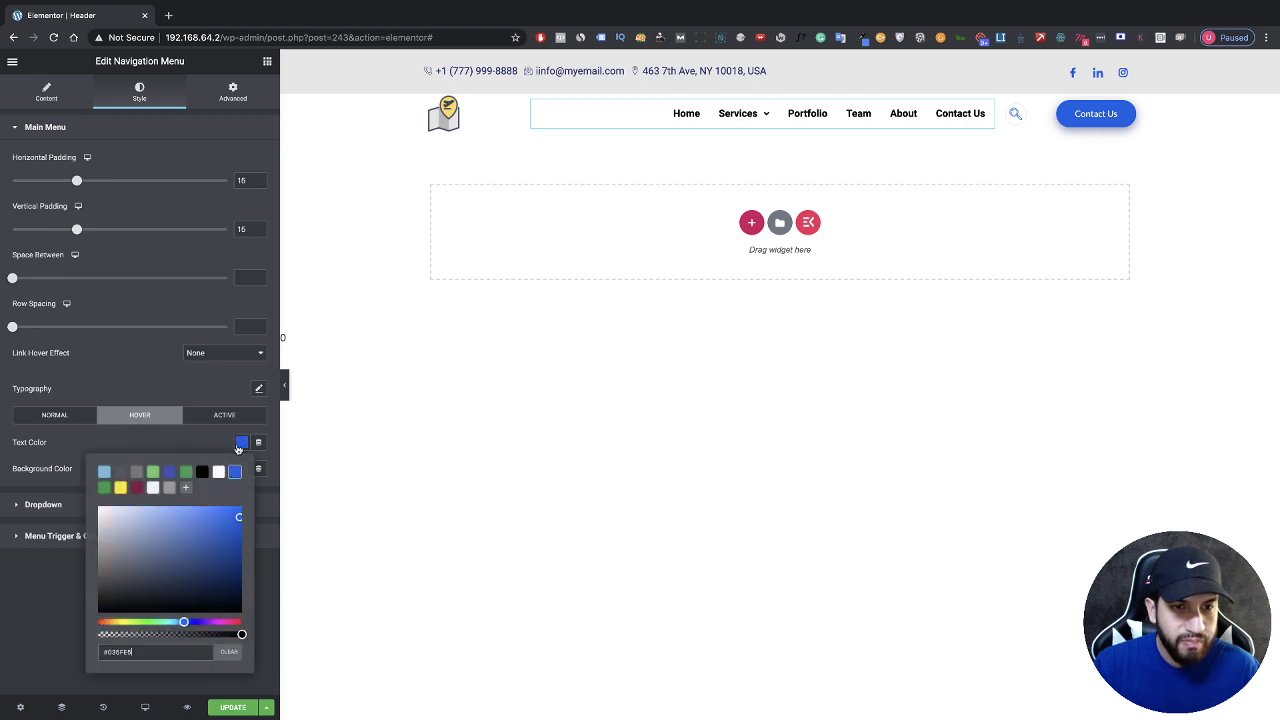
left_click(236, 418)
left_click(240, 443)
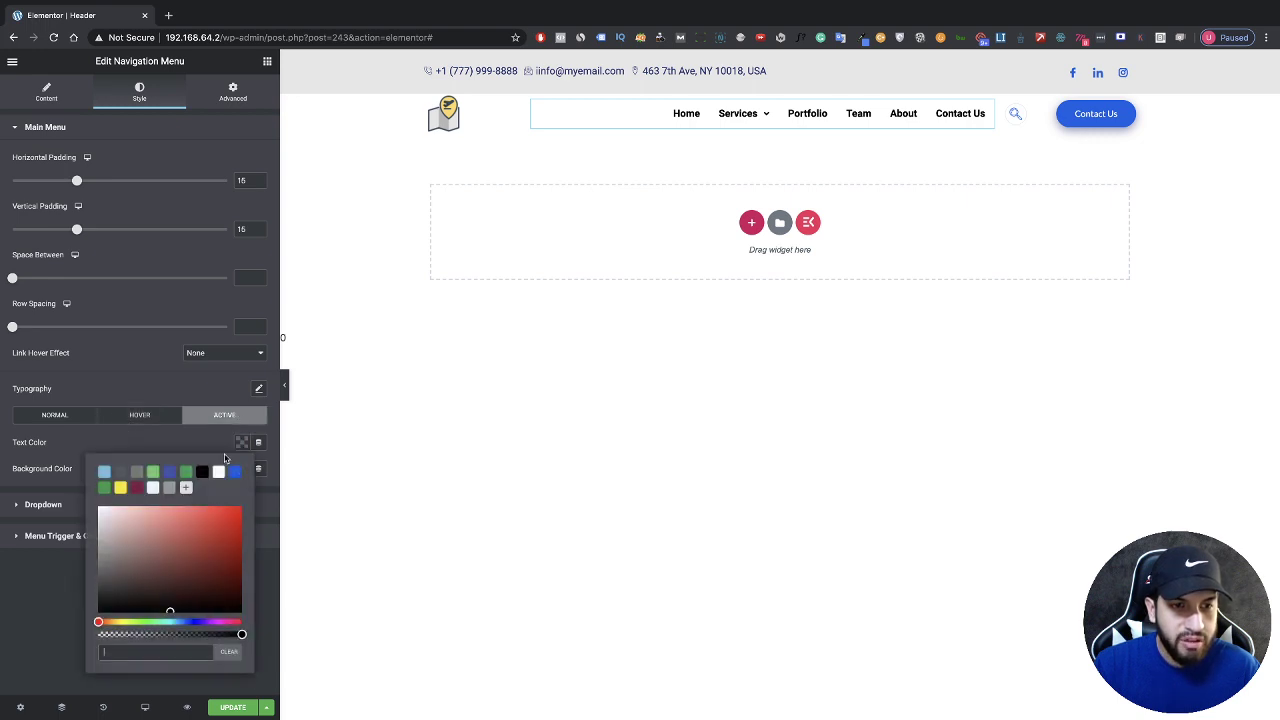
left_click(232, 472)
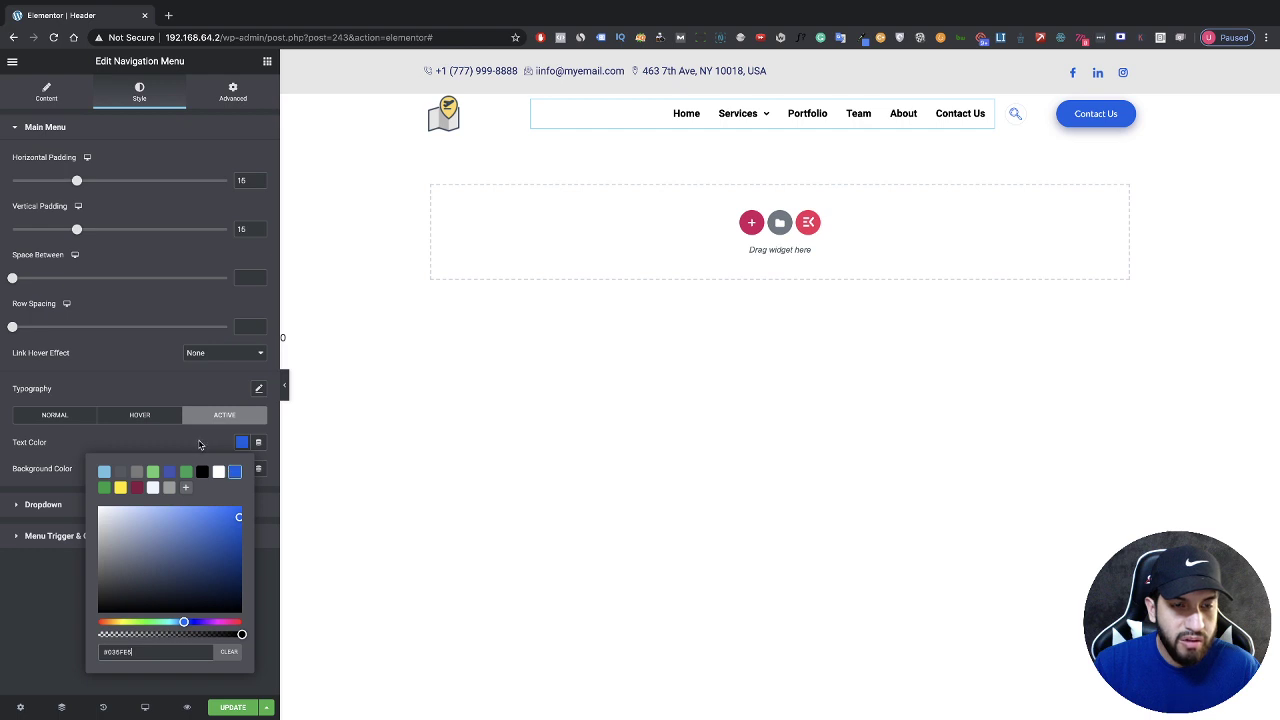
left_click(199, 444)
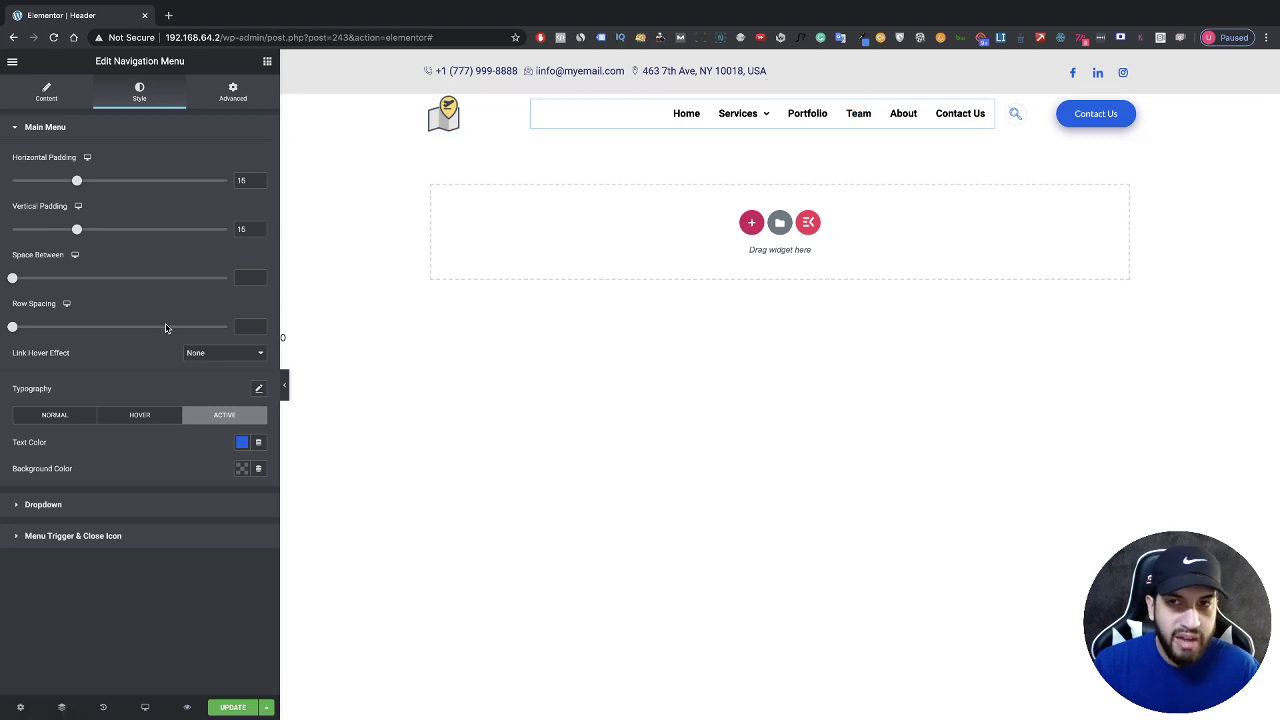
Step: Make menu typography Uppercase at size 14 and increase Space Between to 10
left_click(259, 390)
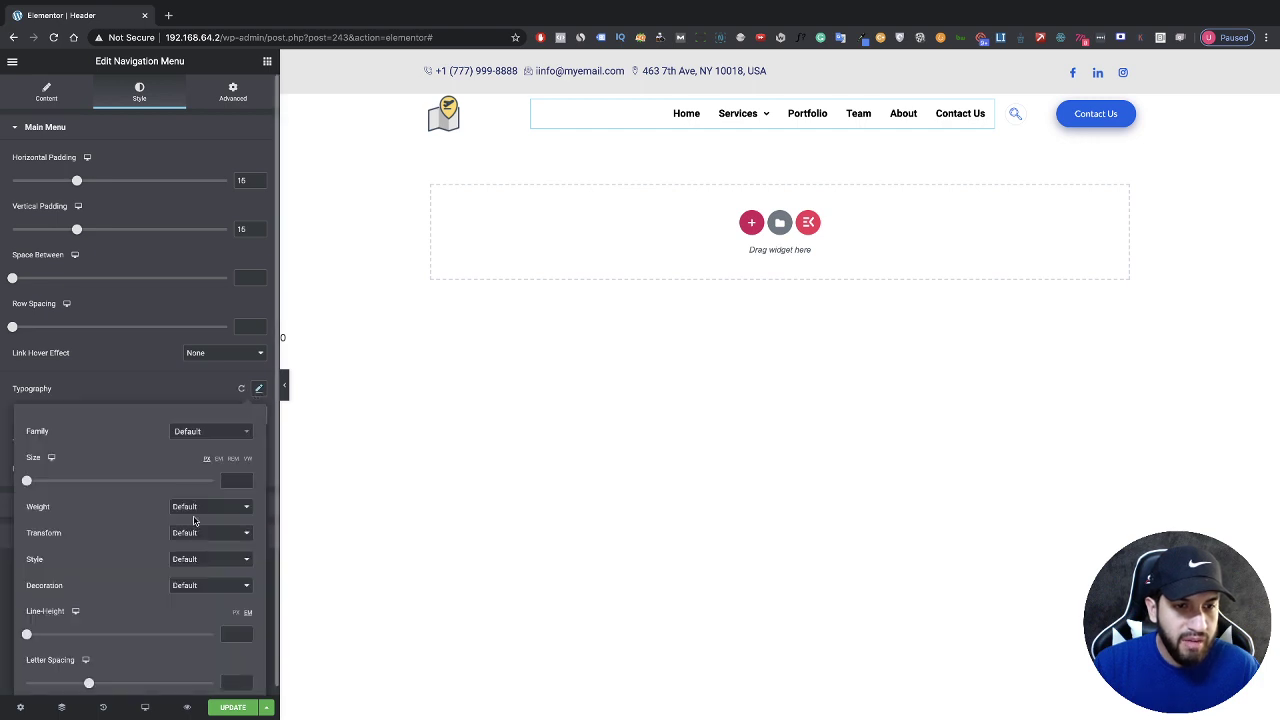
scroll(188, 532, "down", 1)
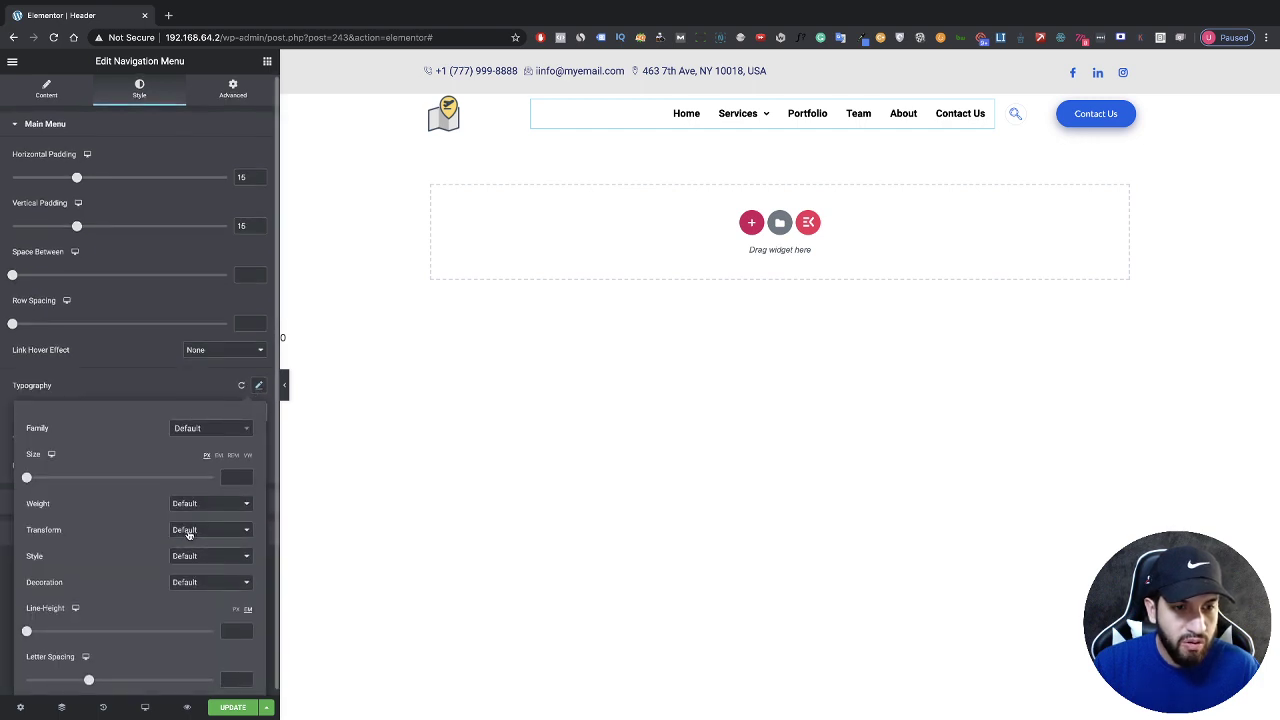
left_click(190, 534)
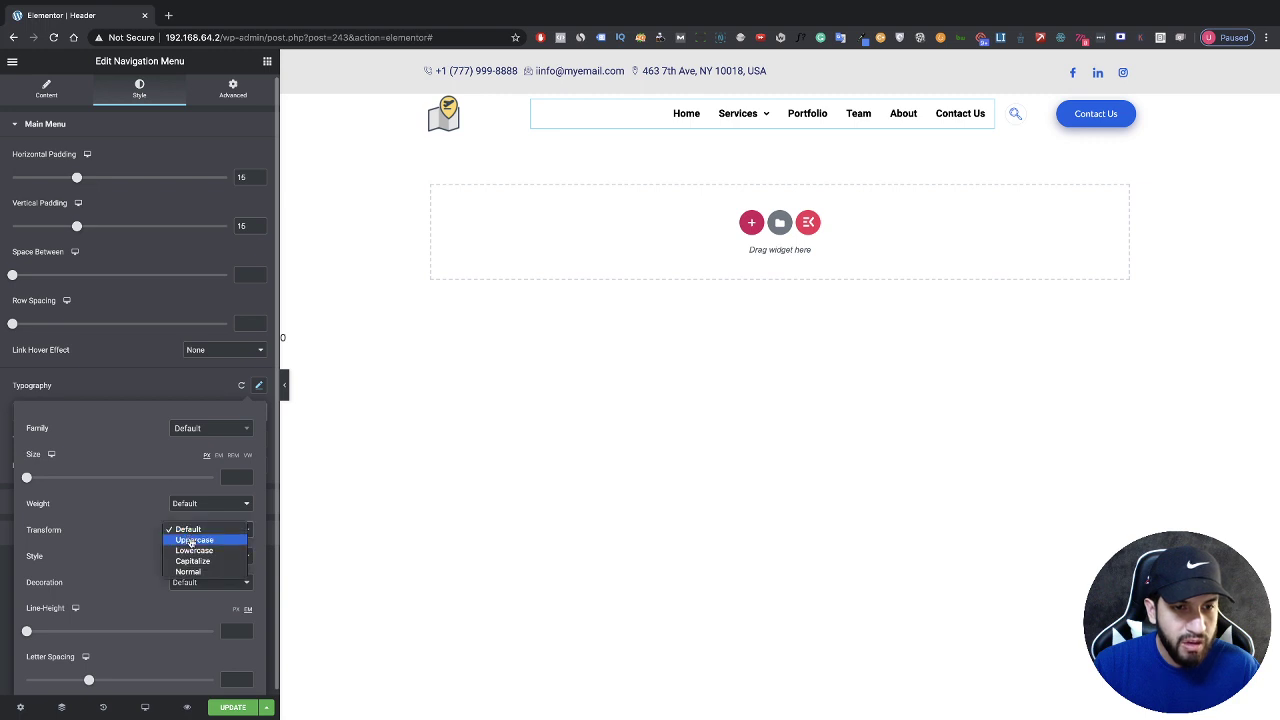
left_click(191, 540)
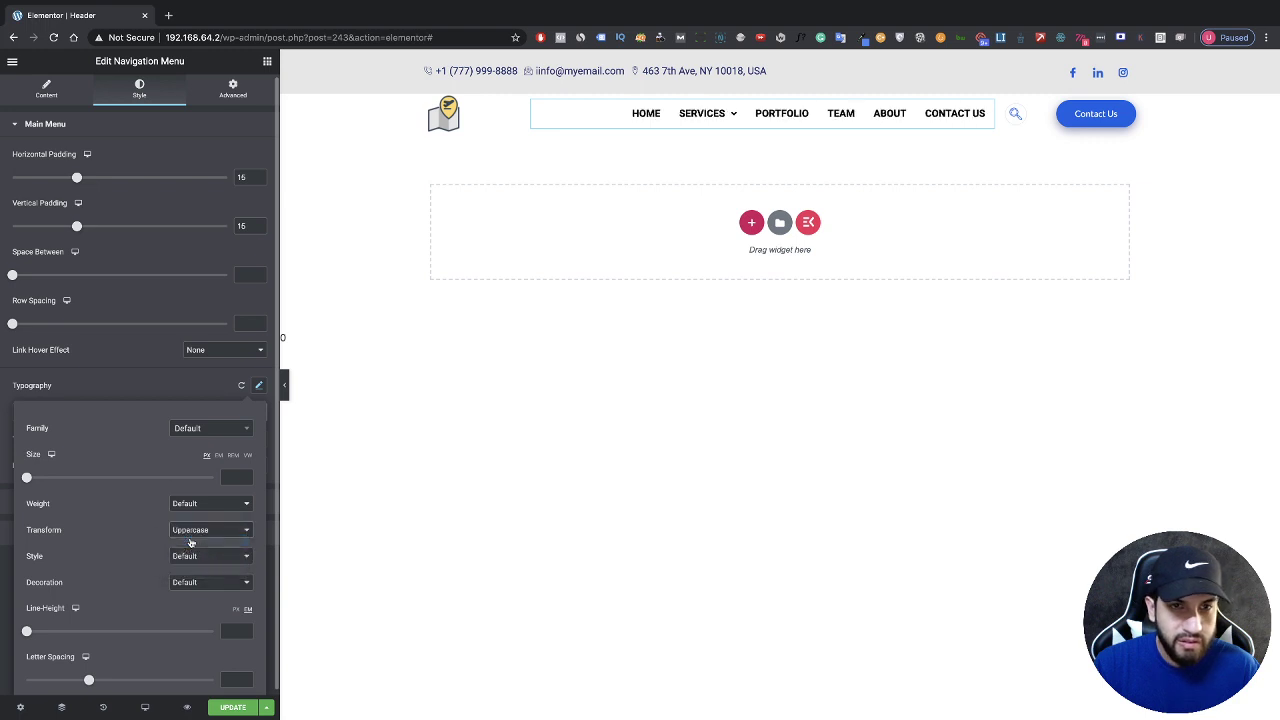
left_click_drag(27, 479, 39, 480)
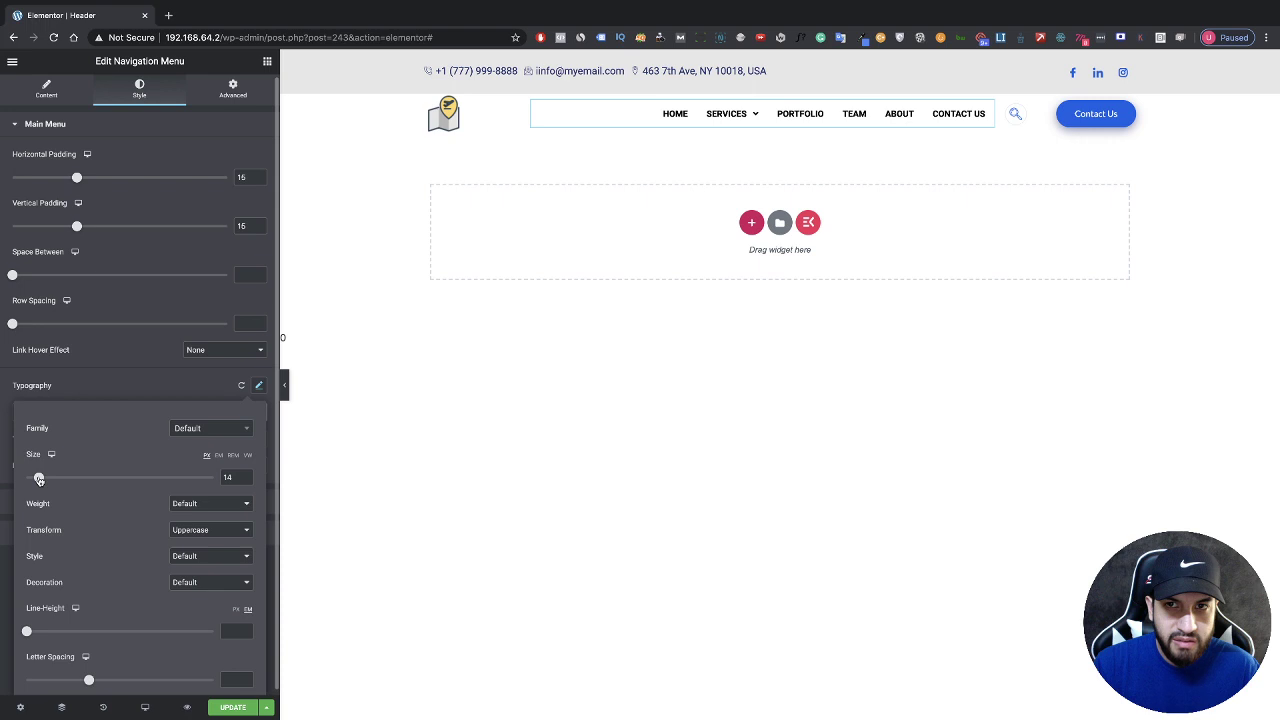
left_click(127, 389)
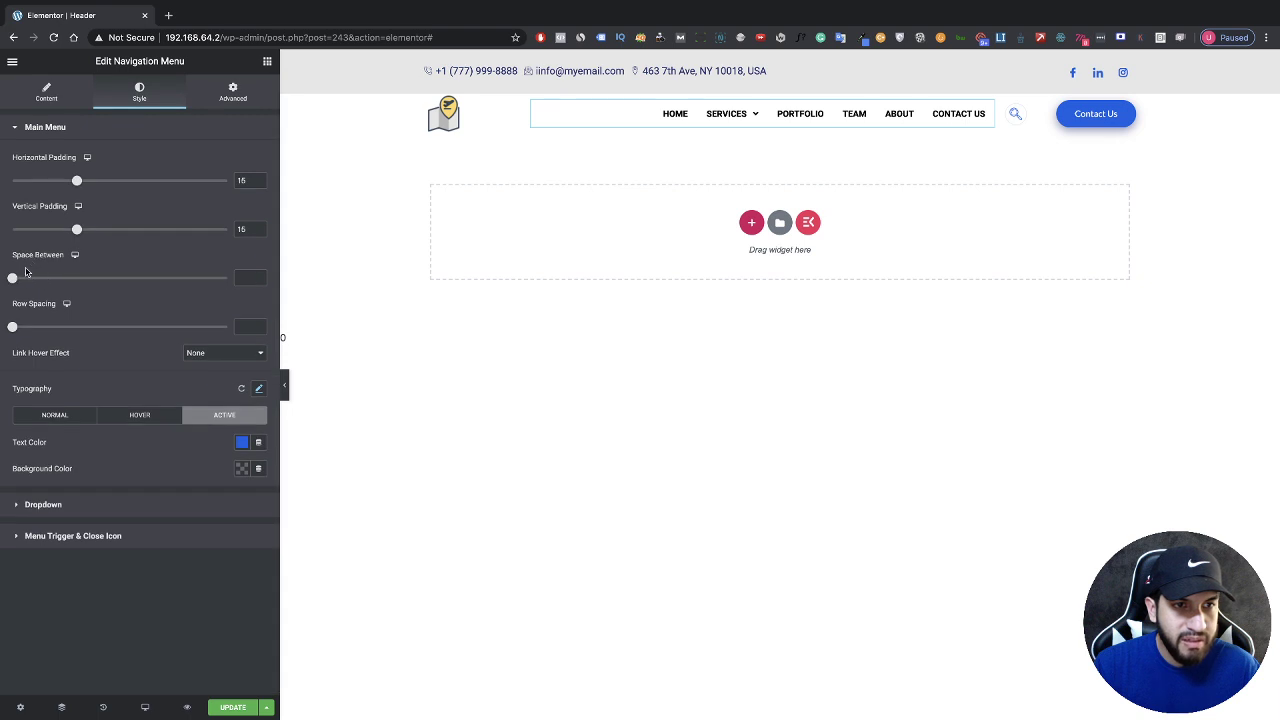
left_click_drag(14, 279, 34, 279)
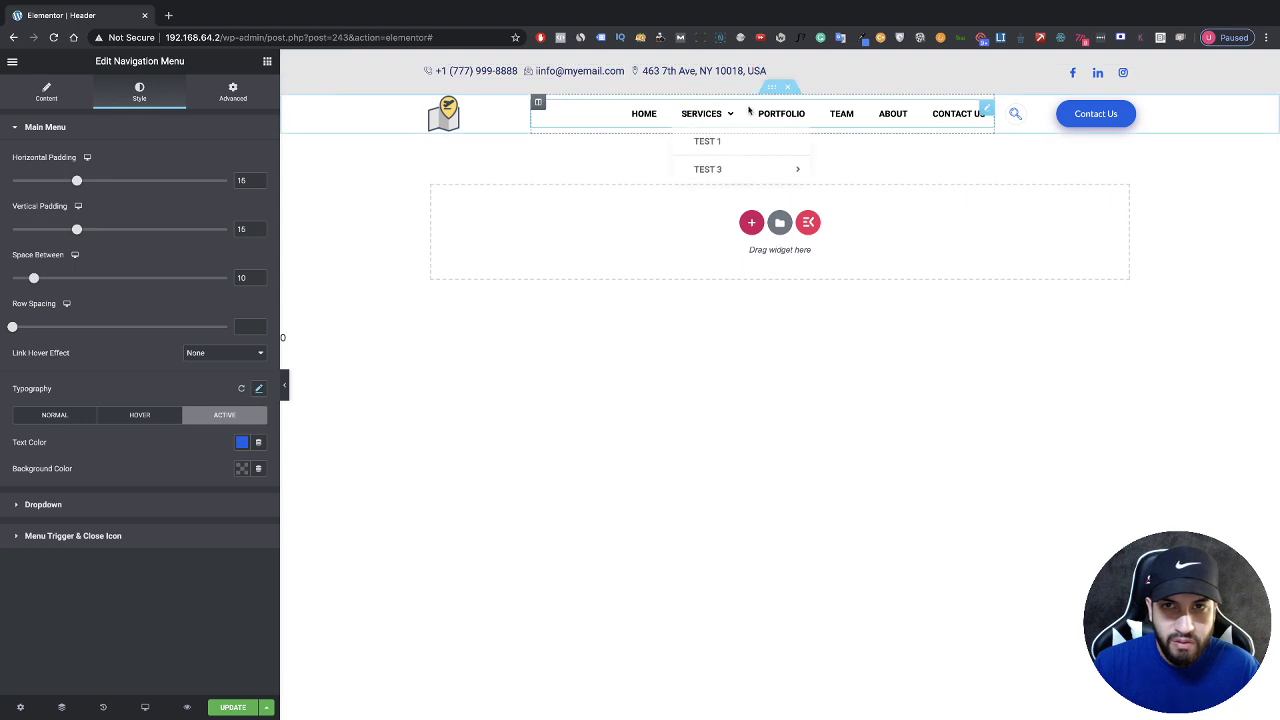
Step: Preview the Services submenu and expand the Dropdown section of the Style tab
mouse_move(712, 119)
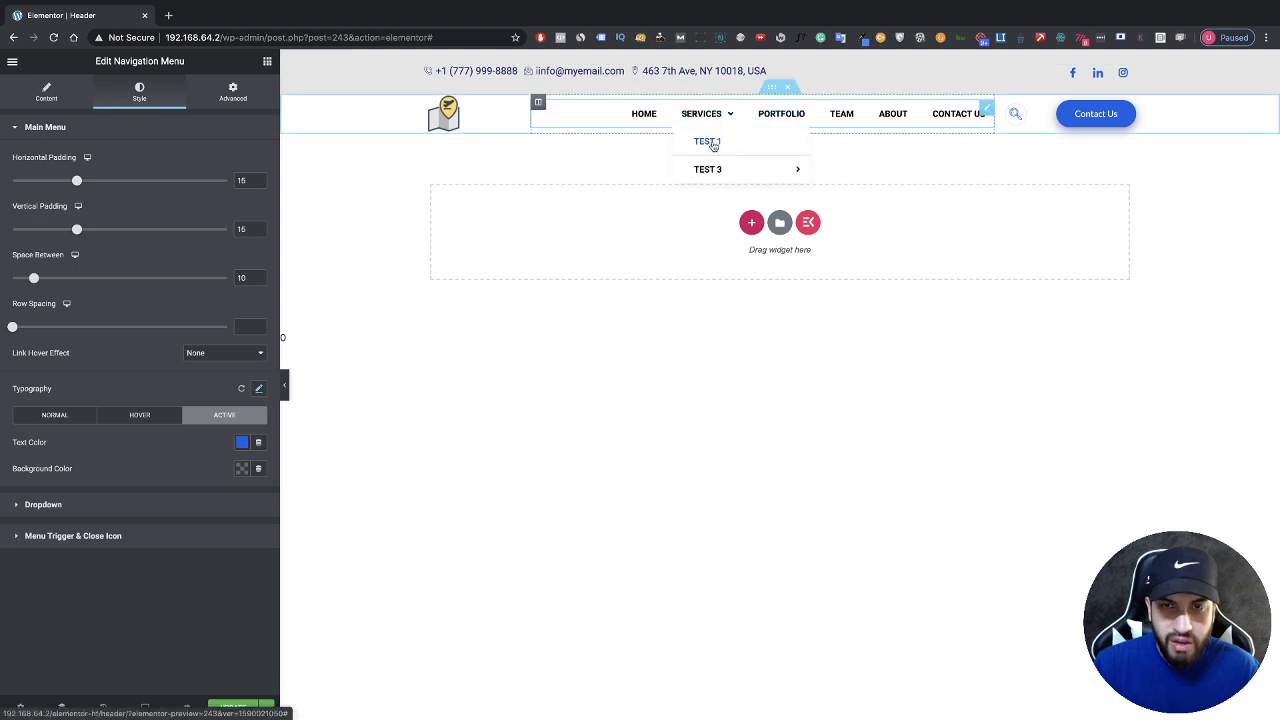
mouse_move(714, 173)
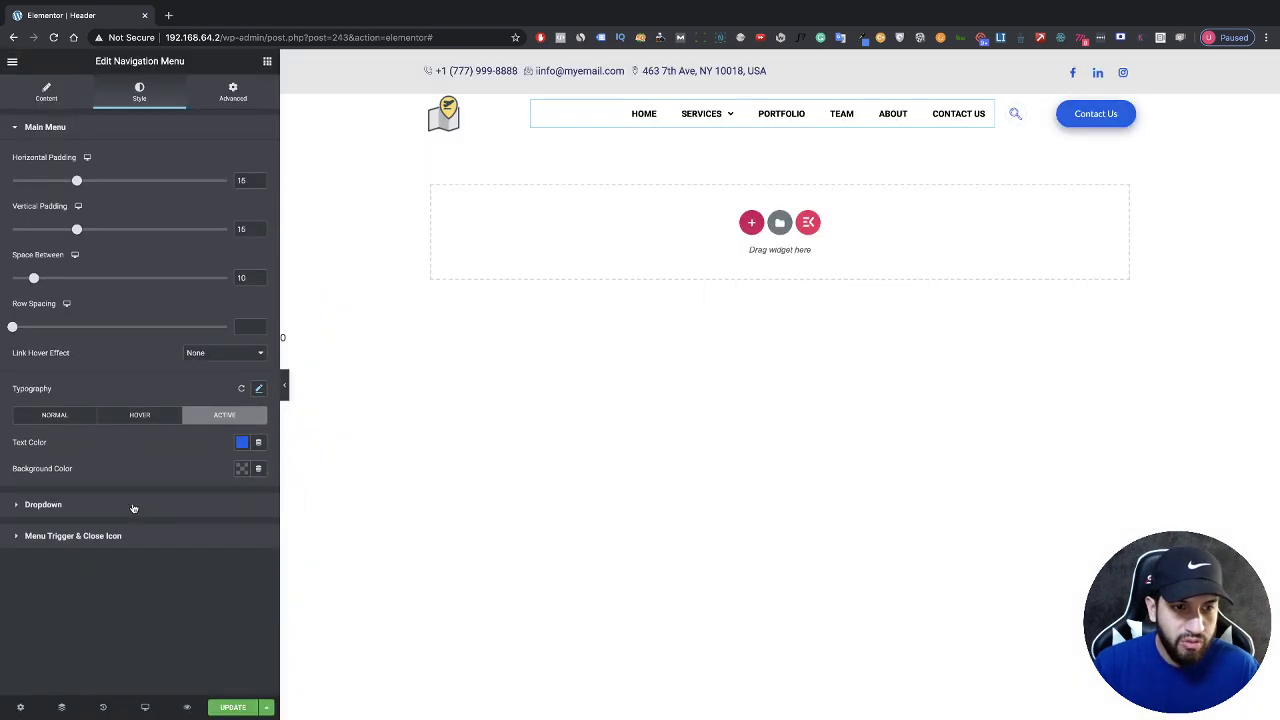
left_click(133, 508)
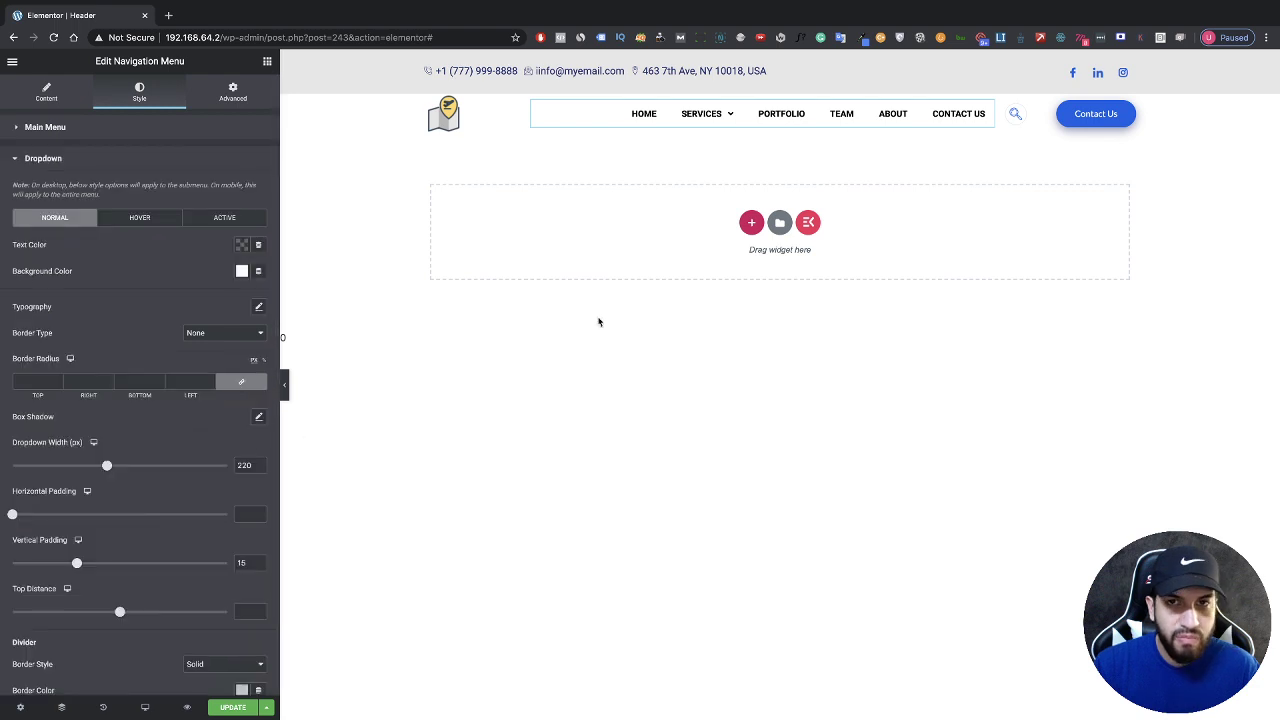
Step: Try black and reddish dropdown backgrounds, then settle on a white background
scroll(182, 305, "down", 1)
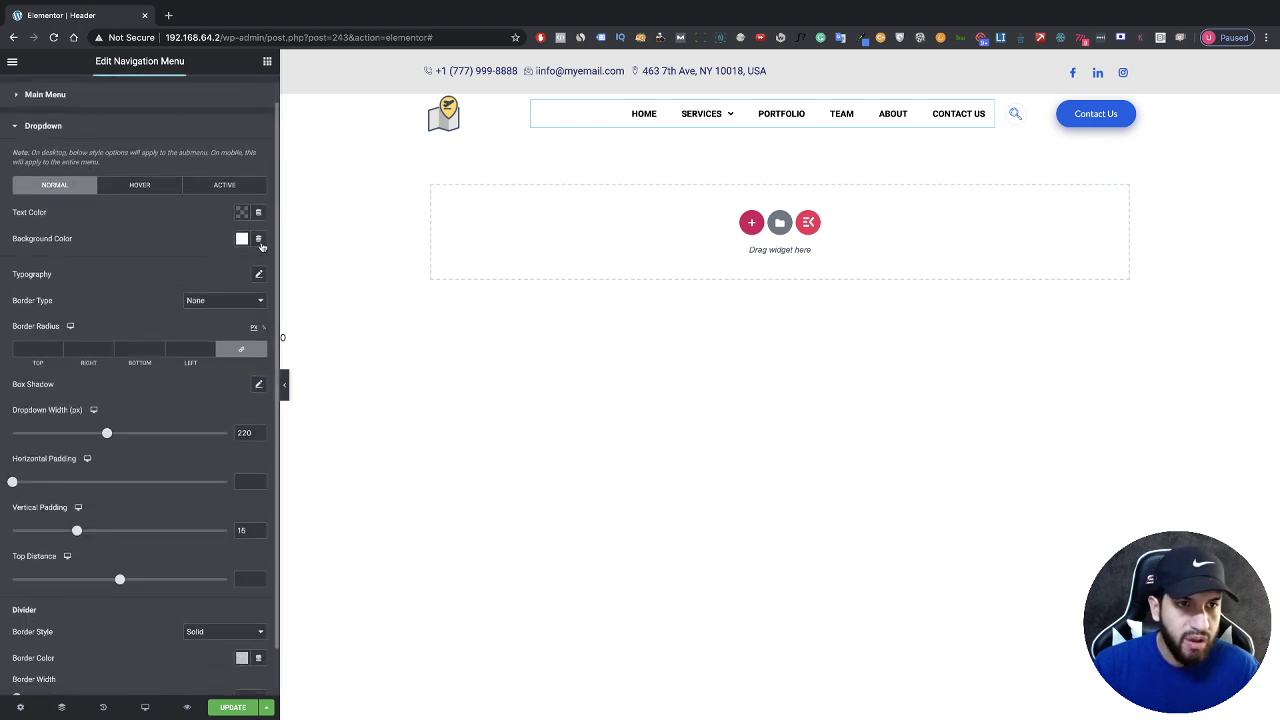
mouse_move(686, 114)
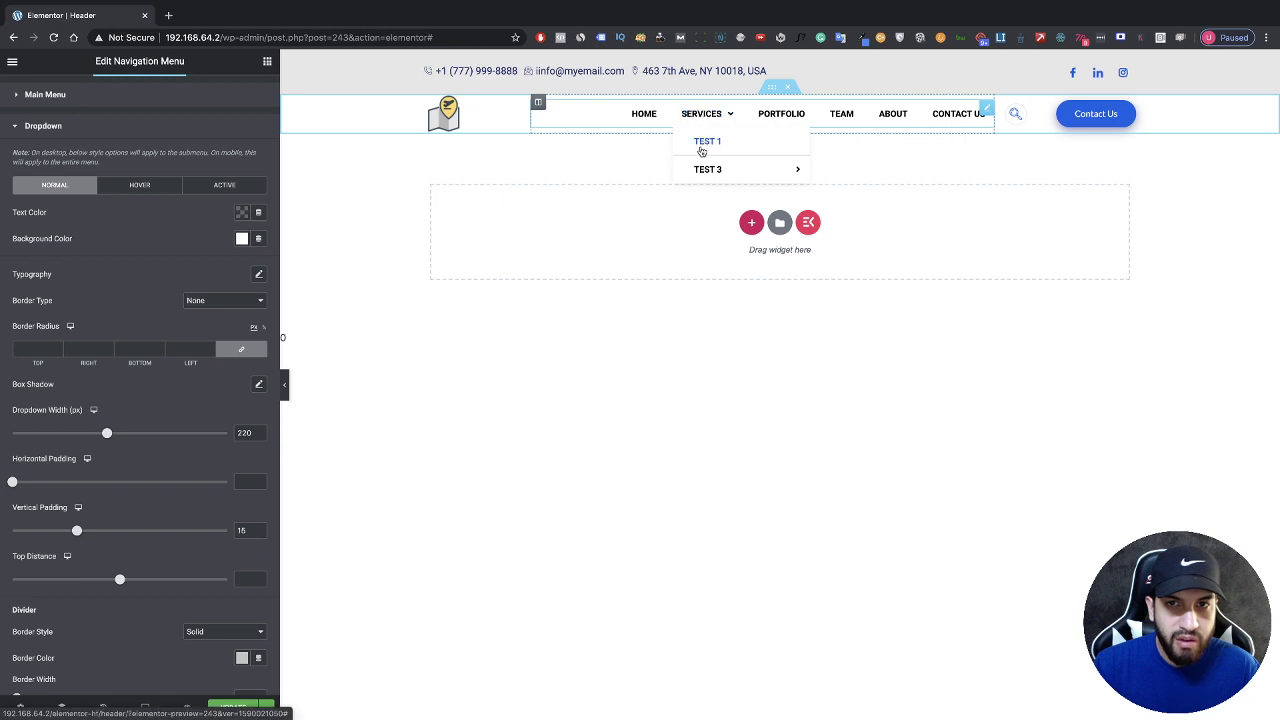
mouse_move(704, 165)
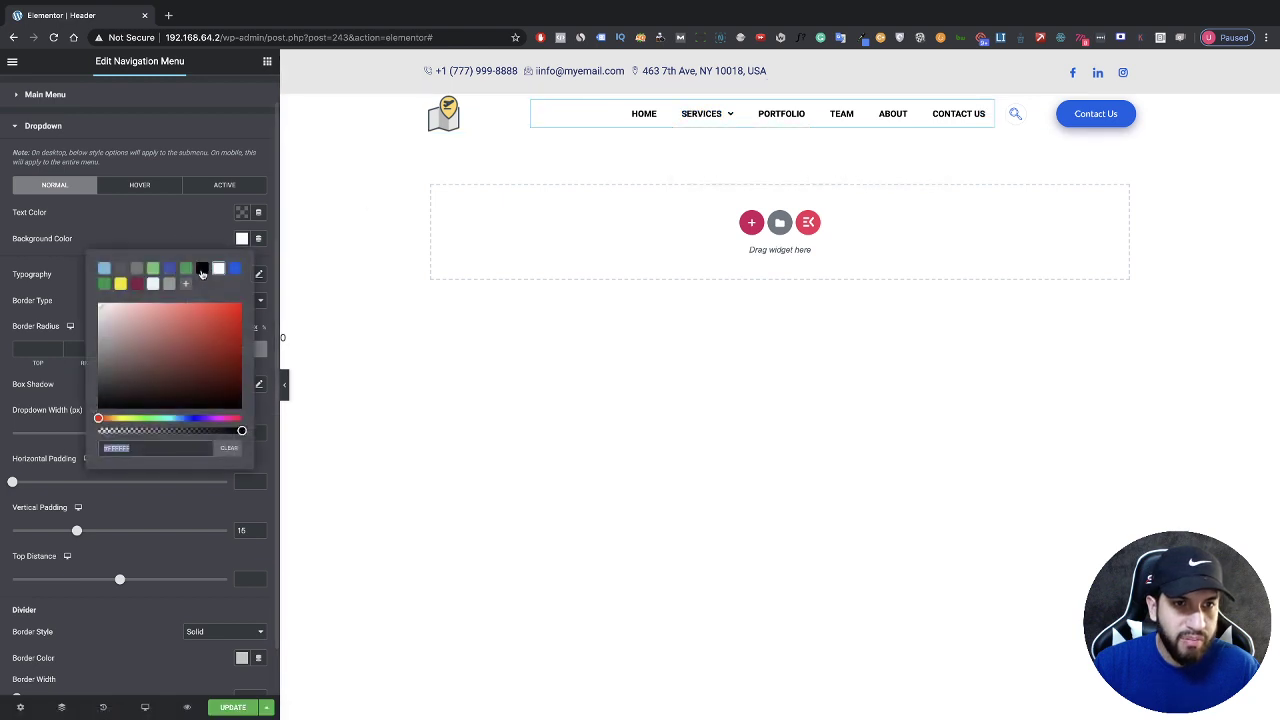
left_click(241, 238)
left_click(202, 268)
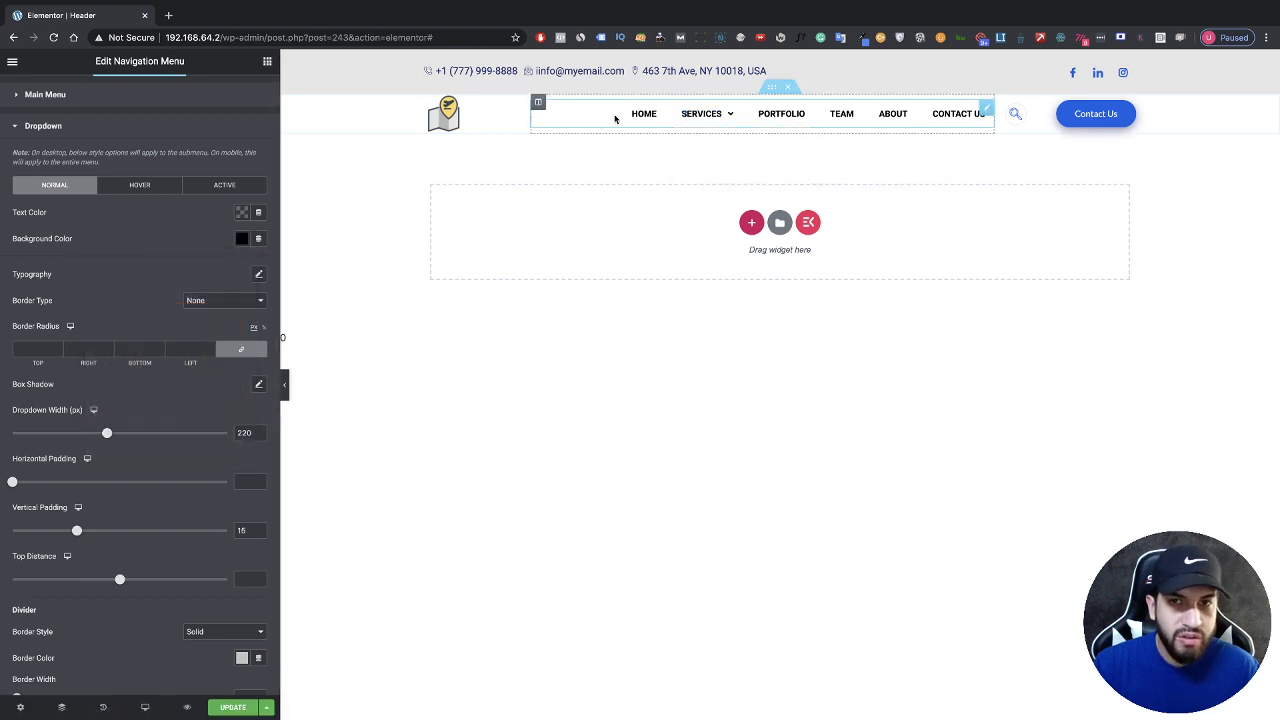
mouse_move(691, 116)
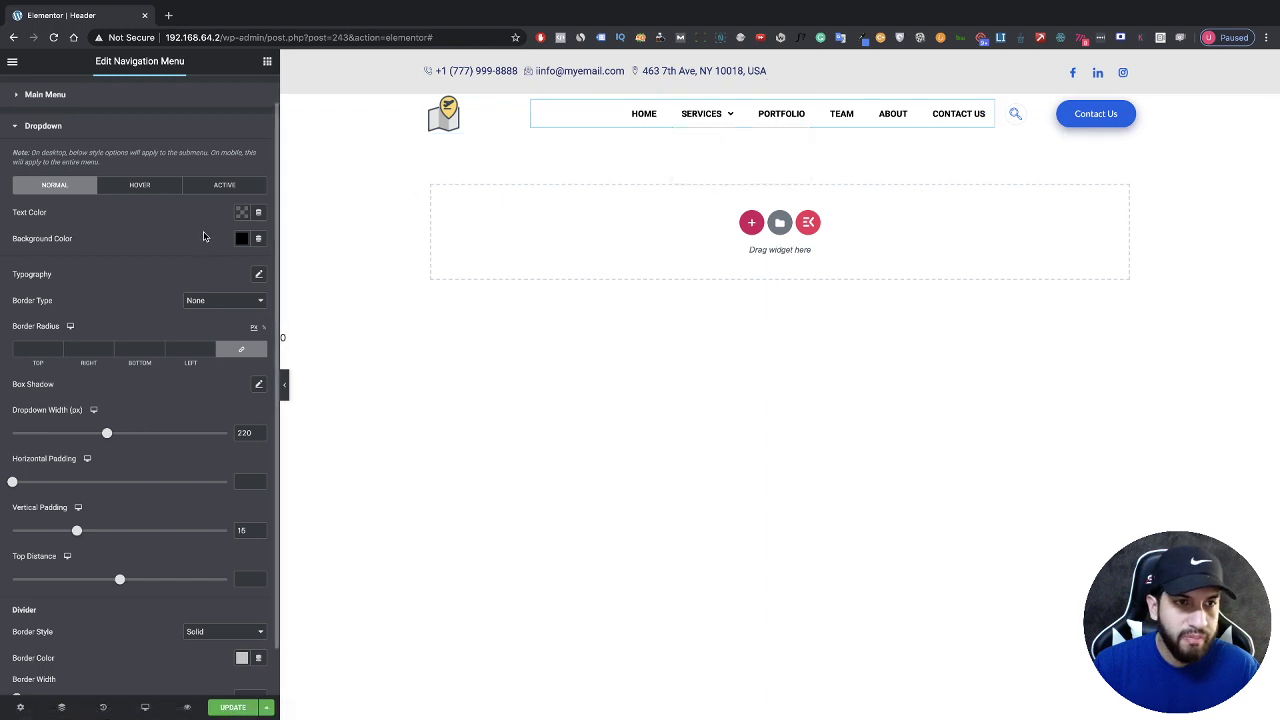
scroll(201, 237, "down", 1)
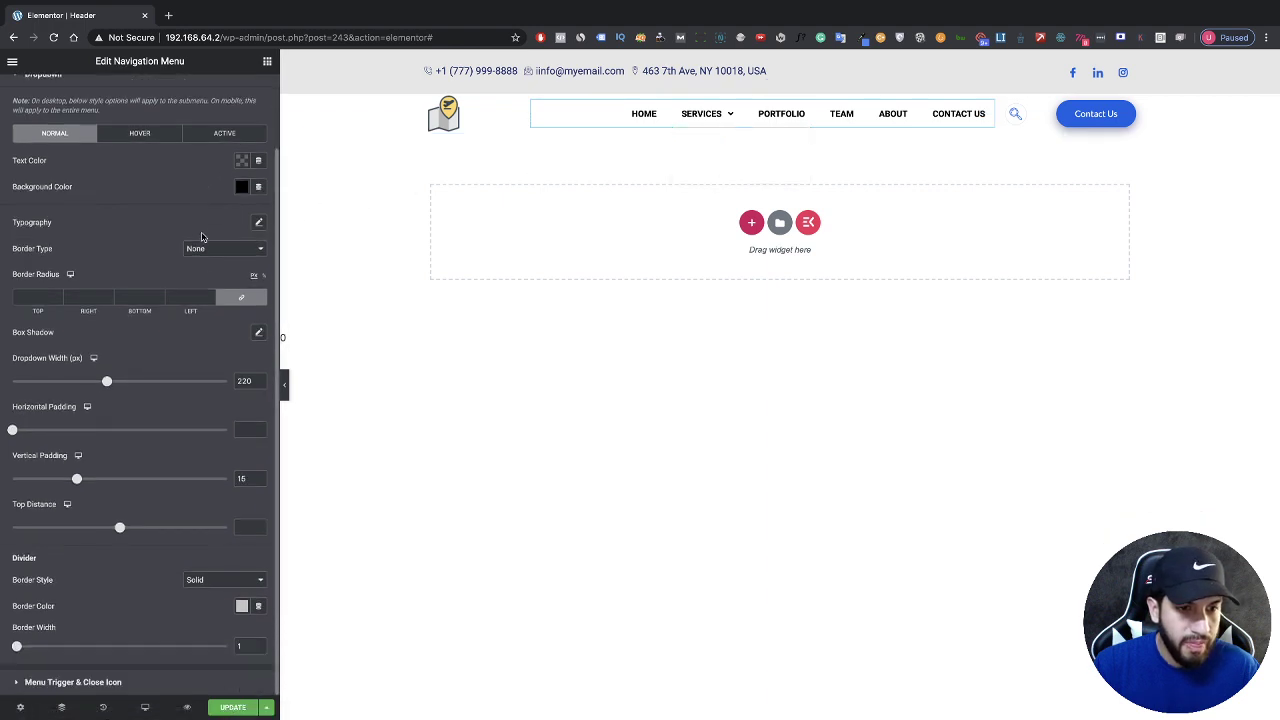
scroll(201, 237, "up", 2)
scroll(201, 237, "down", 2)
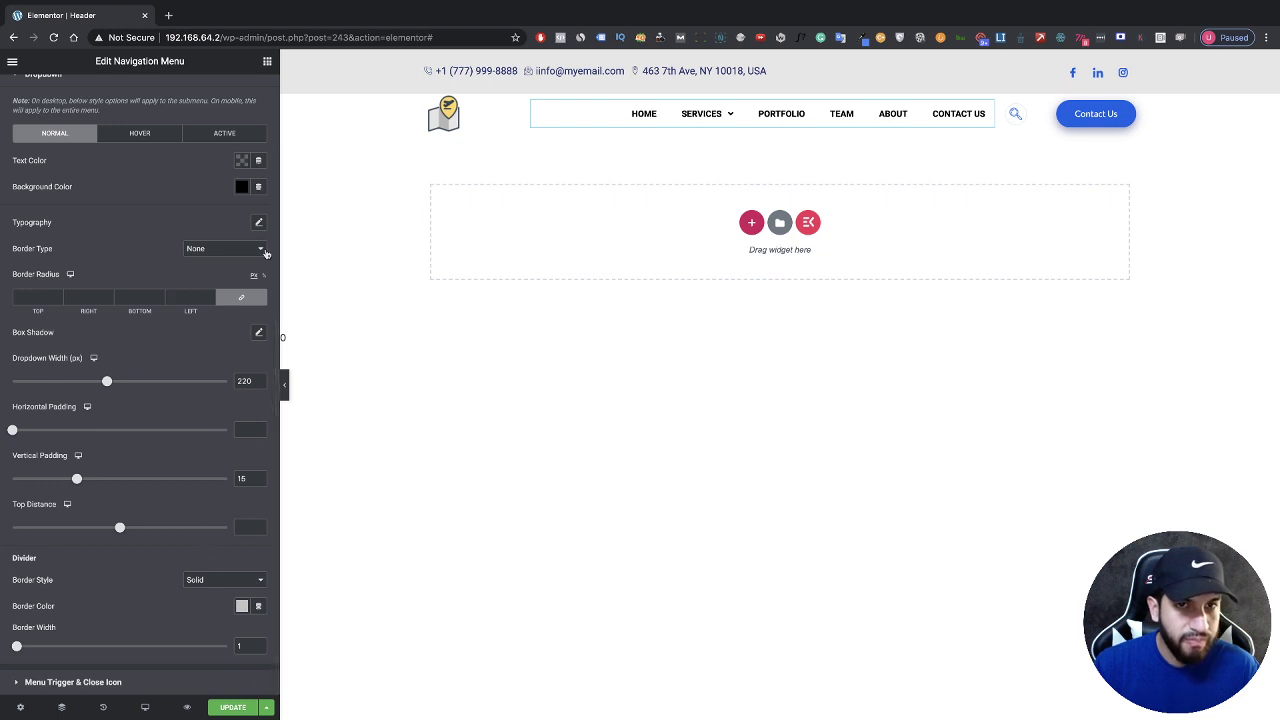
left_click(241, 186)
left_click(202, 216)
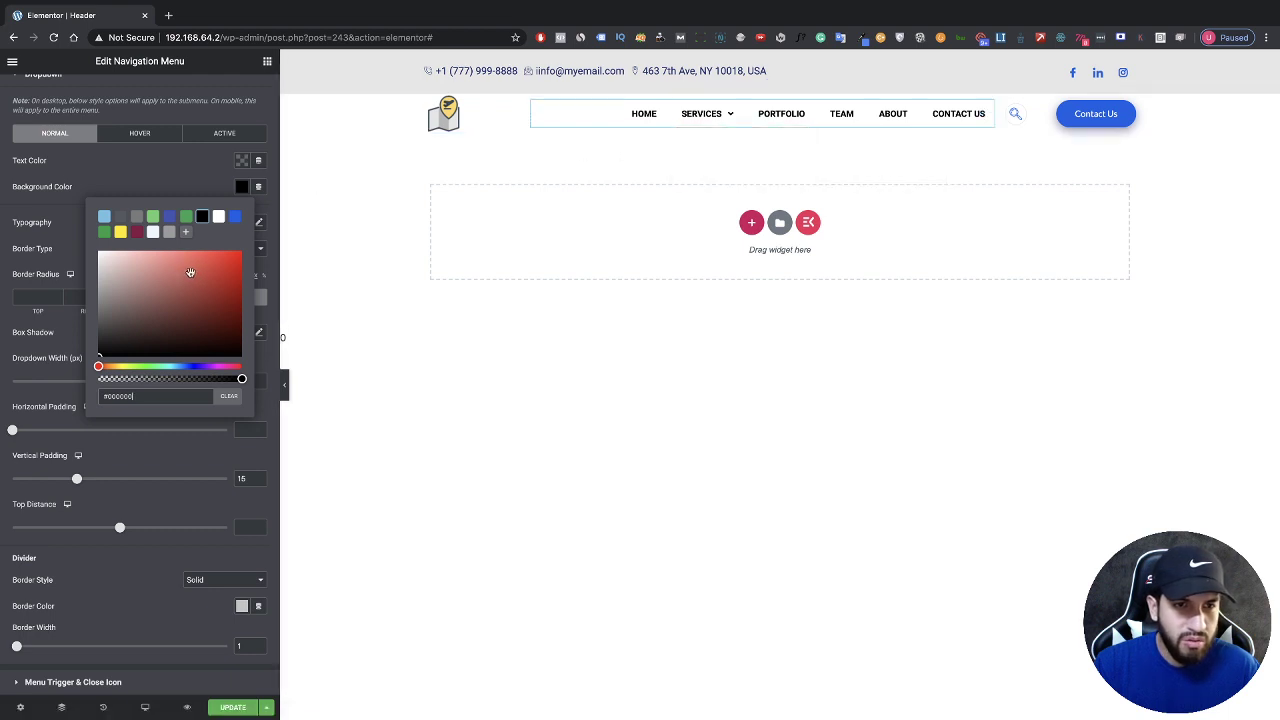
left_click(171, 272)
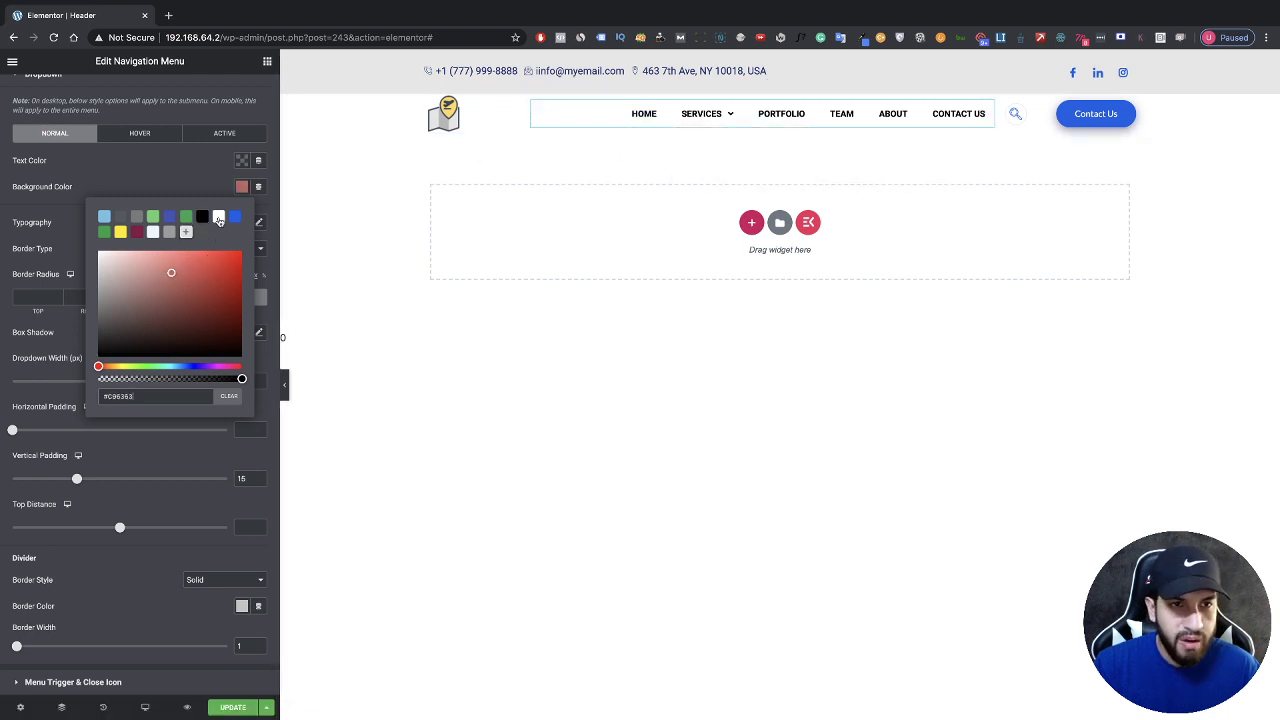
left_click(219, 218)
left_click(234, 170)
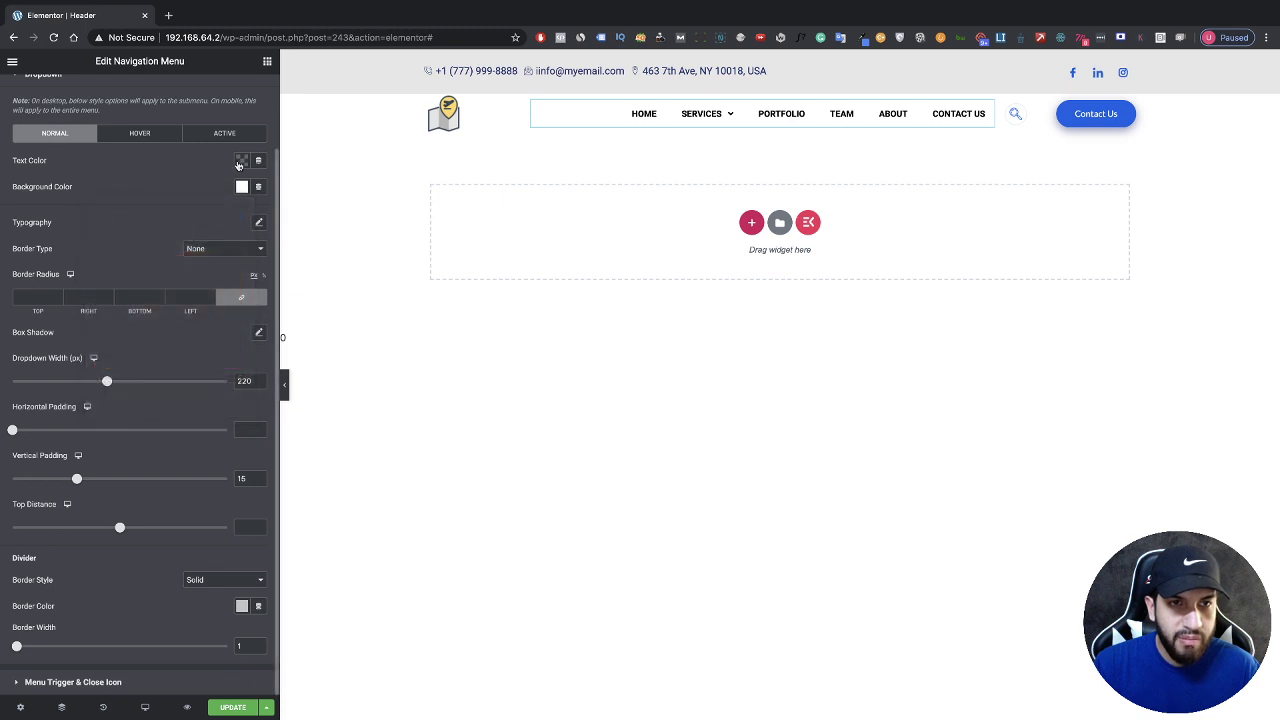
Step: Set the dropdown submenu text colour to black and check it under Services
left_click(239, 165)
left_click(200, 194)
left_click(369, 145)
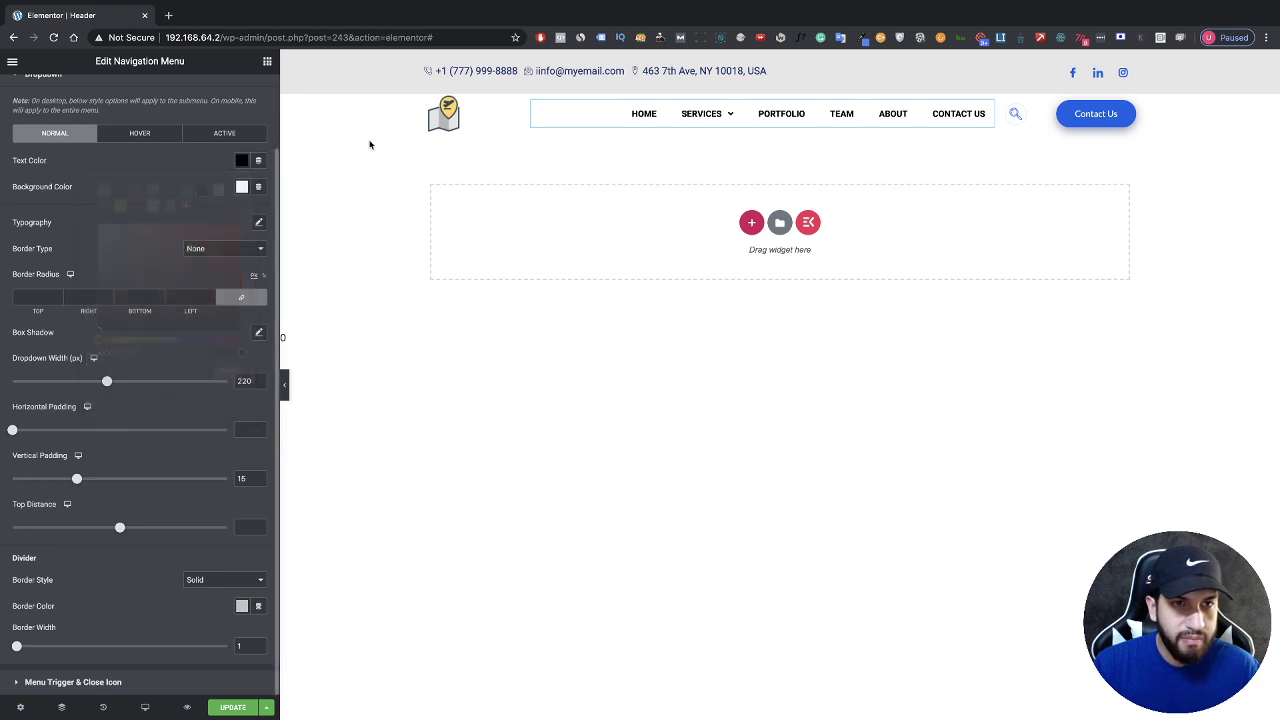
mouse_move(701, 116)
mouse_move(769, 169)
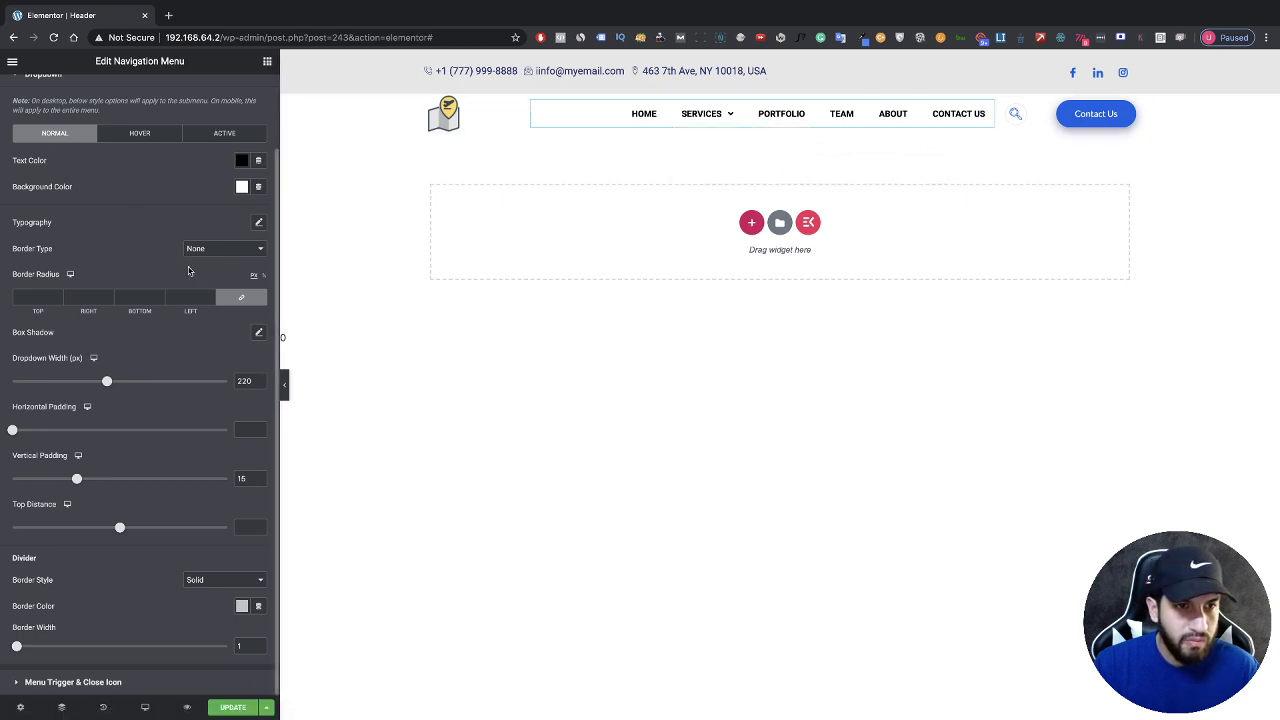
scroll(188, 270, "up", 2)
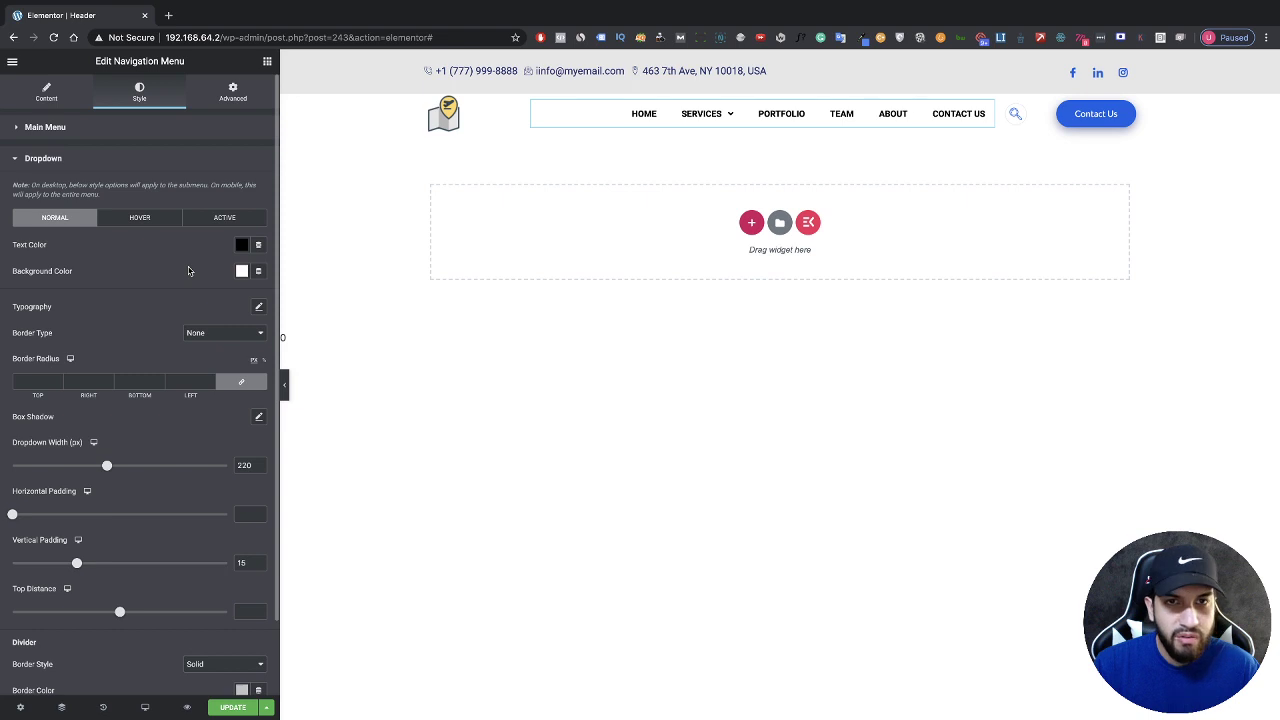
Step: Save the header and check it on the site homepage in a preview tab
left_click(236, 708)
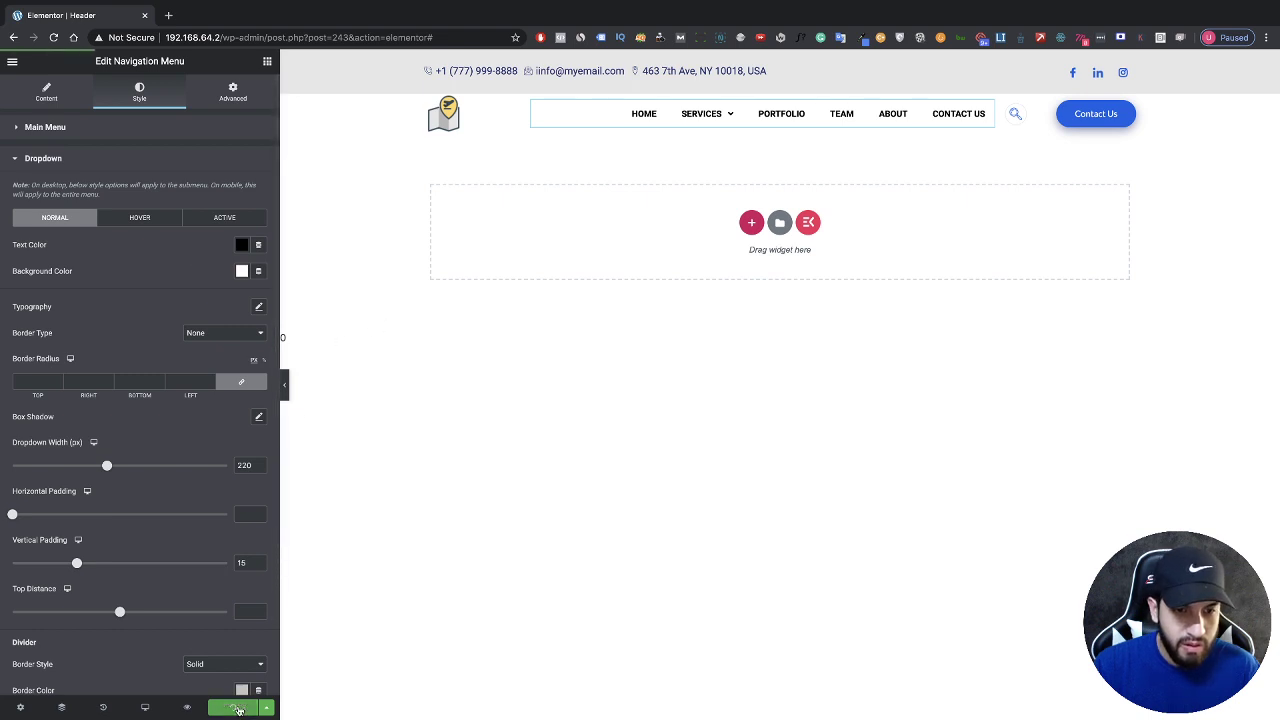
left_click(187, 708)
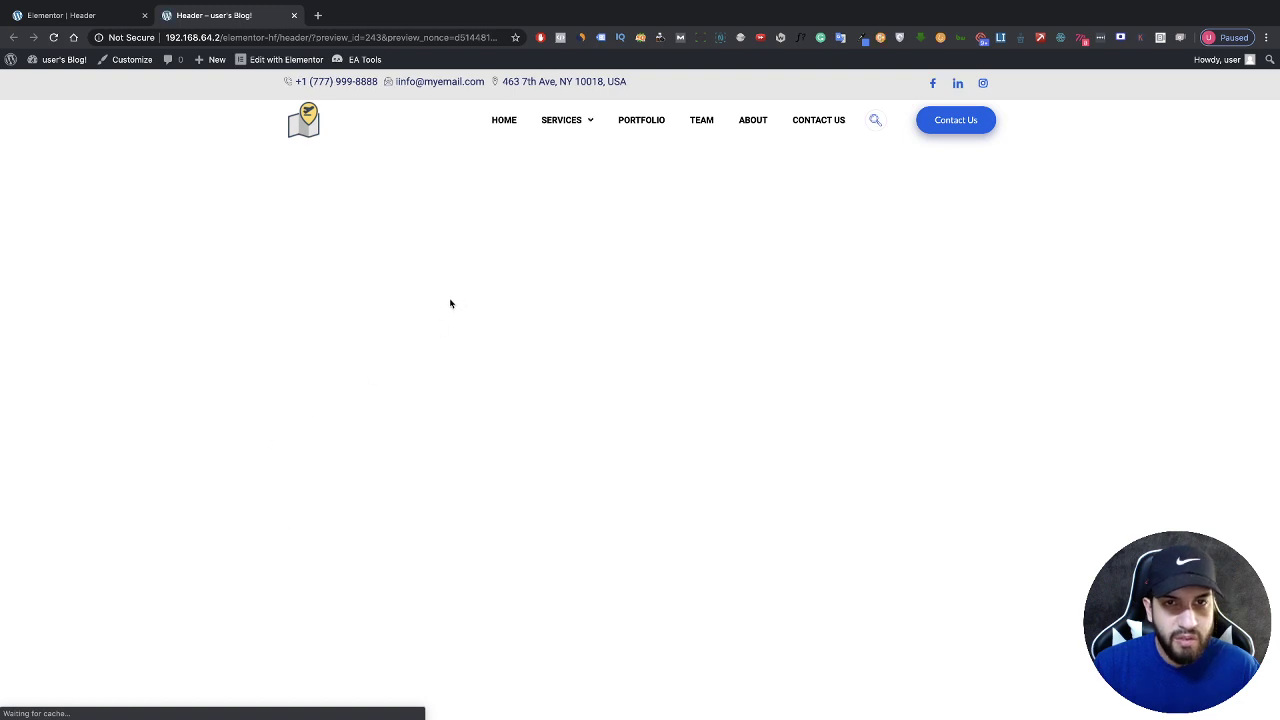
left_click(500, 122)
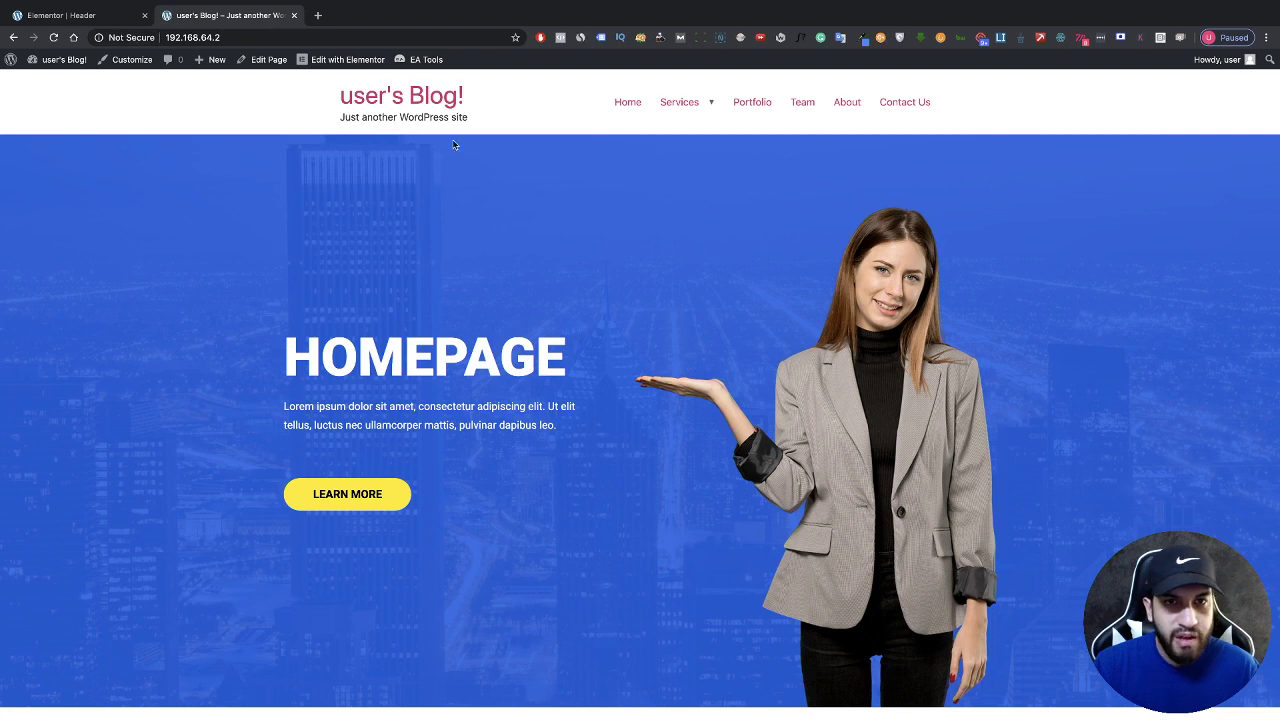
left_click(90, 16)
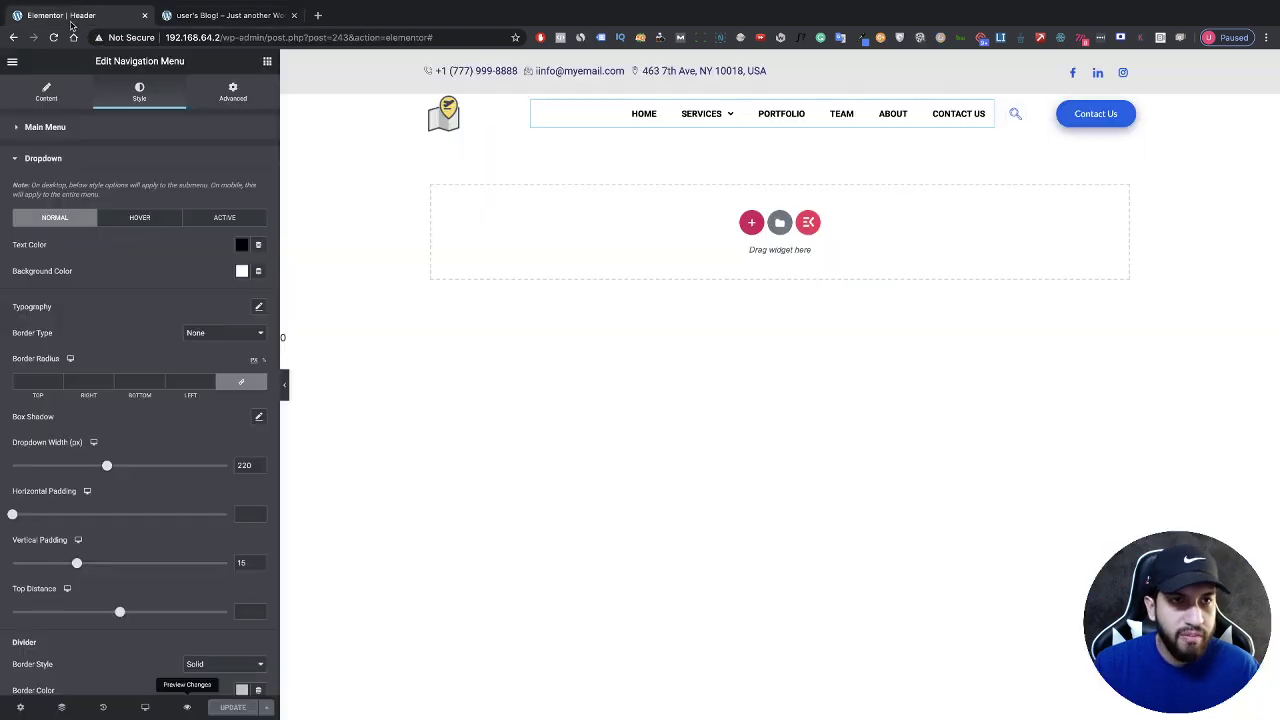
Step: Exit Elementor to the Header template's edit page in the dashboard
left_click(11, 62)
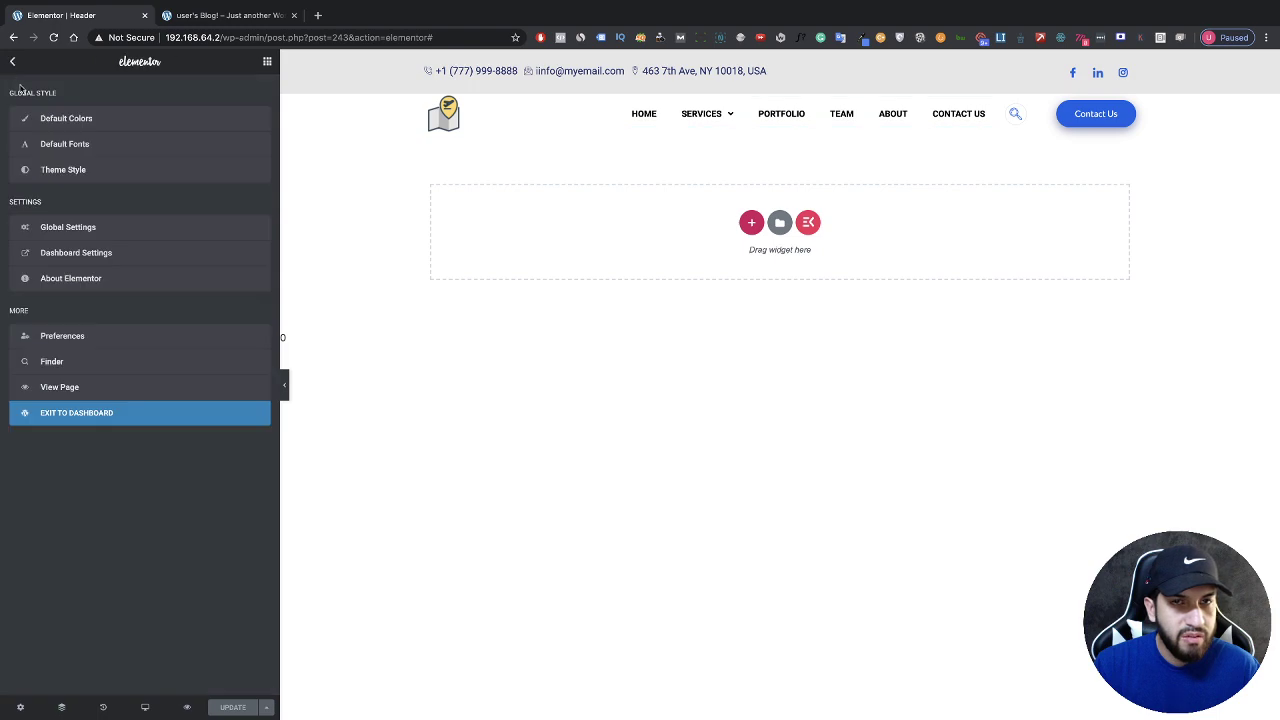
left_click(220, 418)
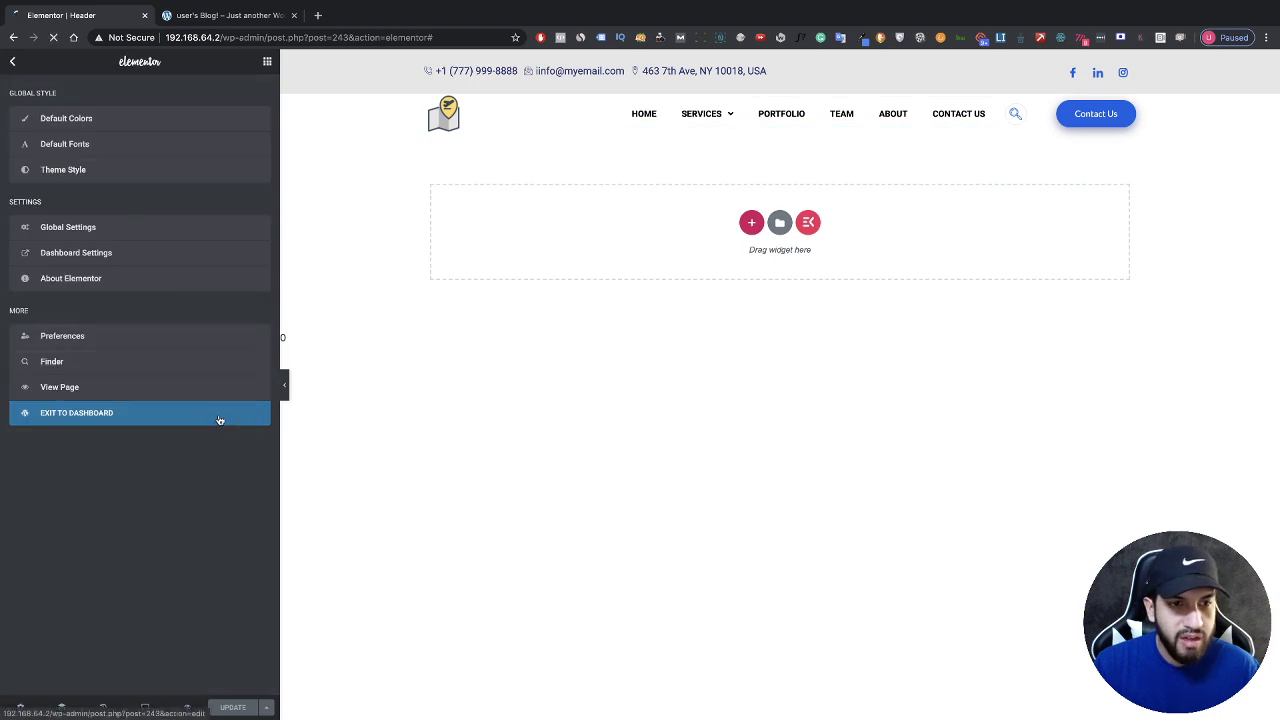
scroll(382, 422, "down", 4)
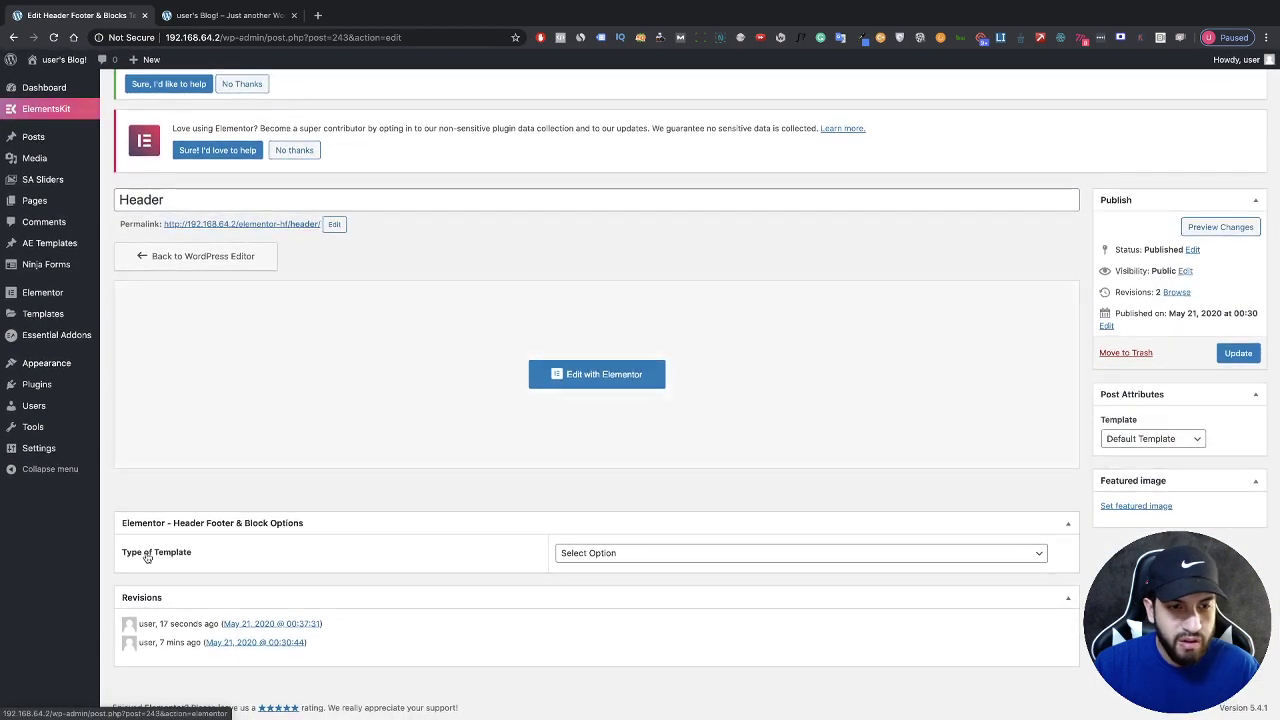
Step: Set the template type to Header
scroll(141, 558, "up", 1)
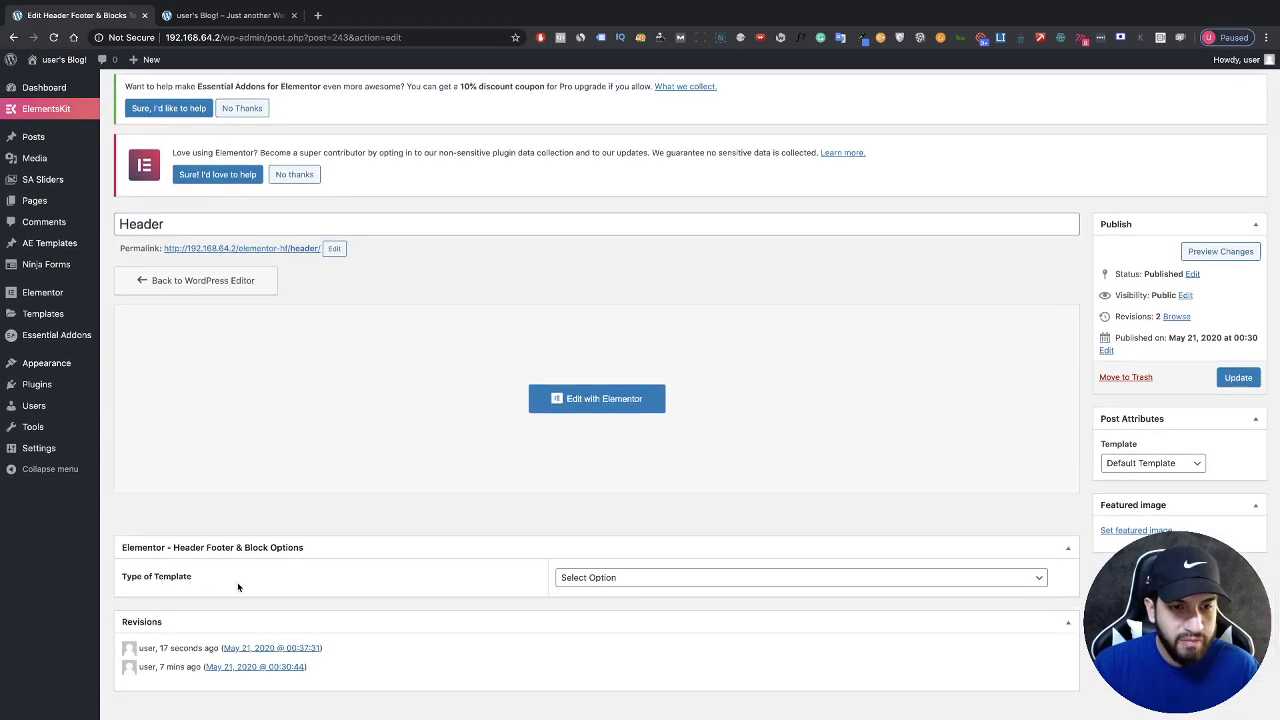
left_click(660, 584)
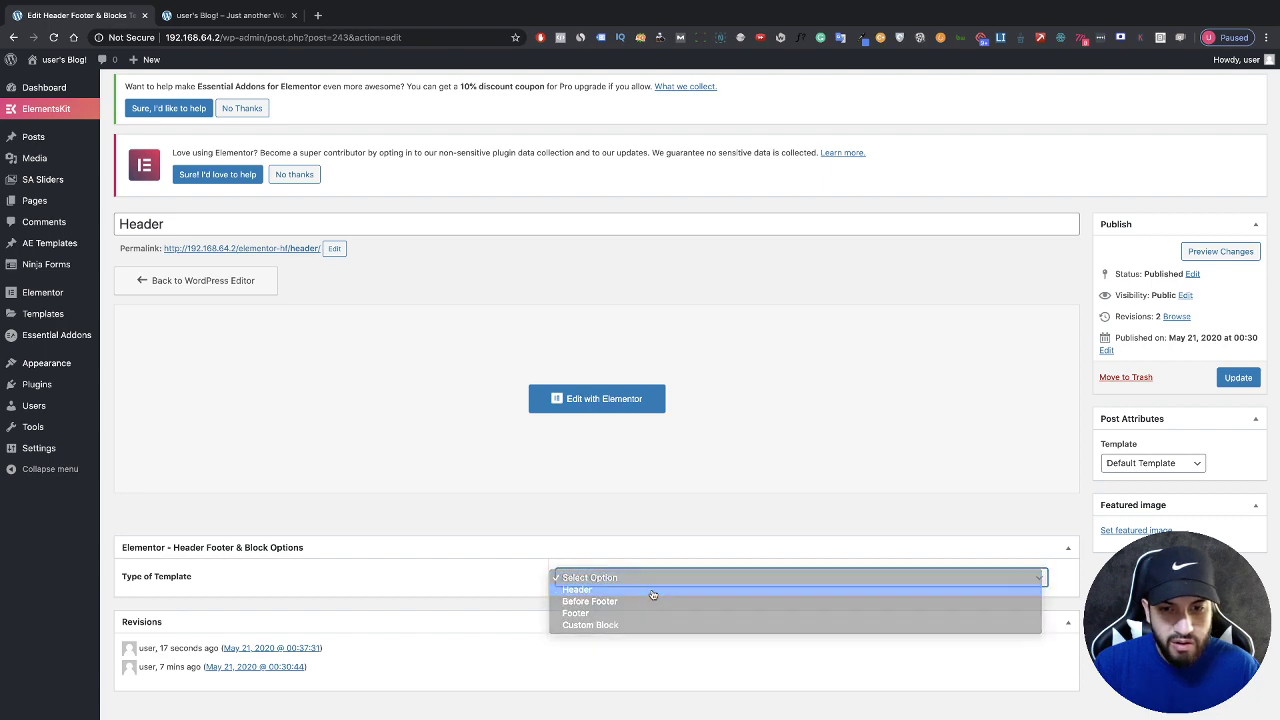
left_click(652, 590)
Step: Set the header's display rule to Entire Website and update the template
scroll(652, 593, "down", 3)
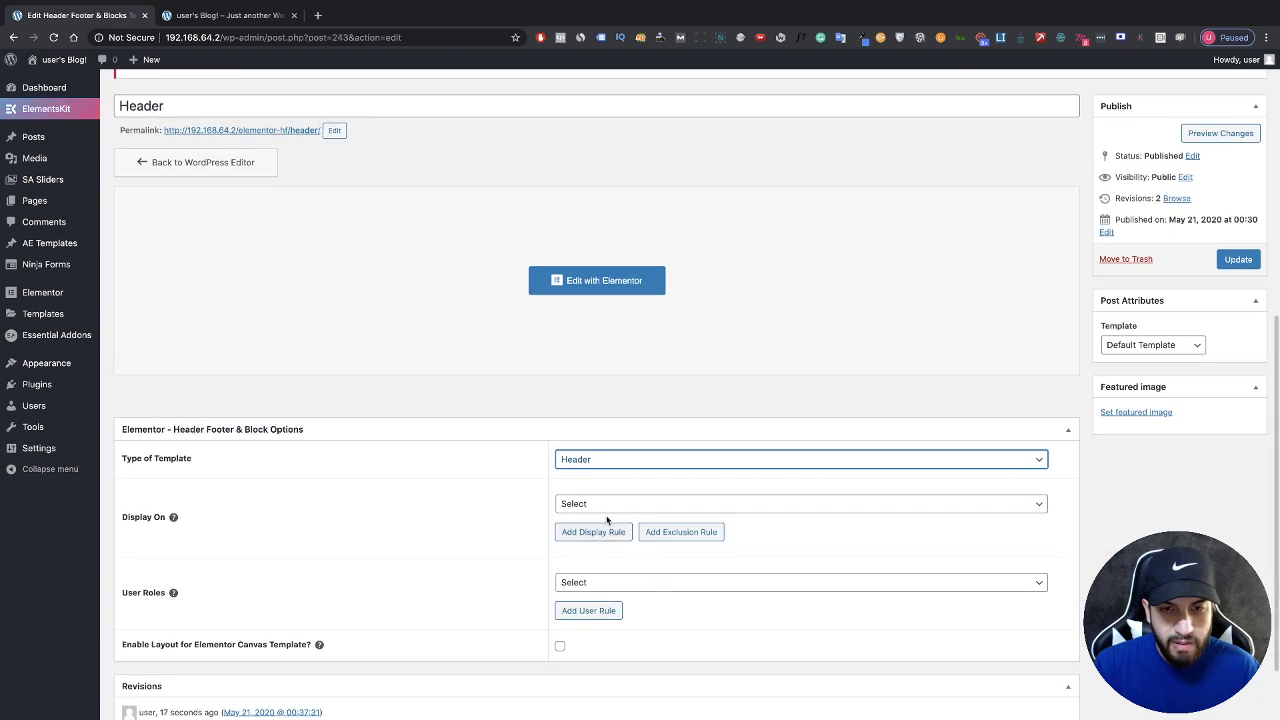
left_click(603, 507)
left_click(603, 529)
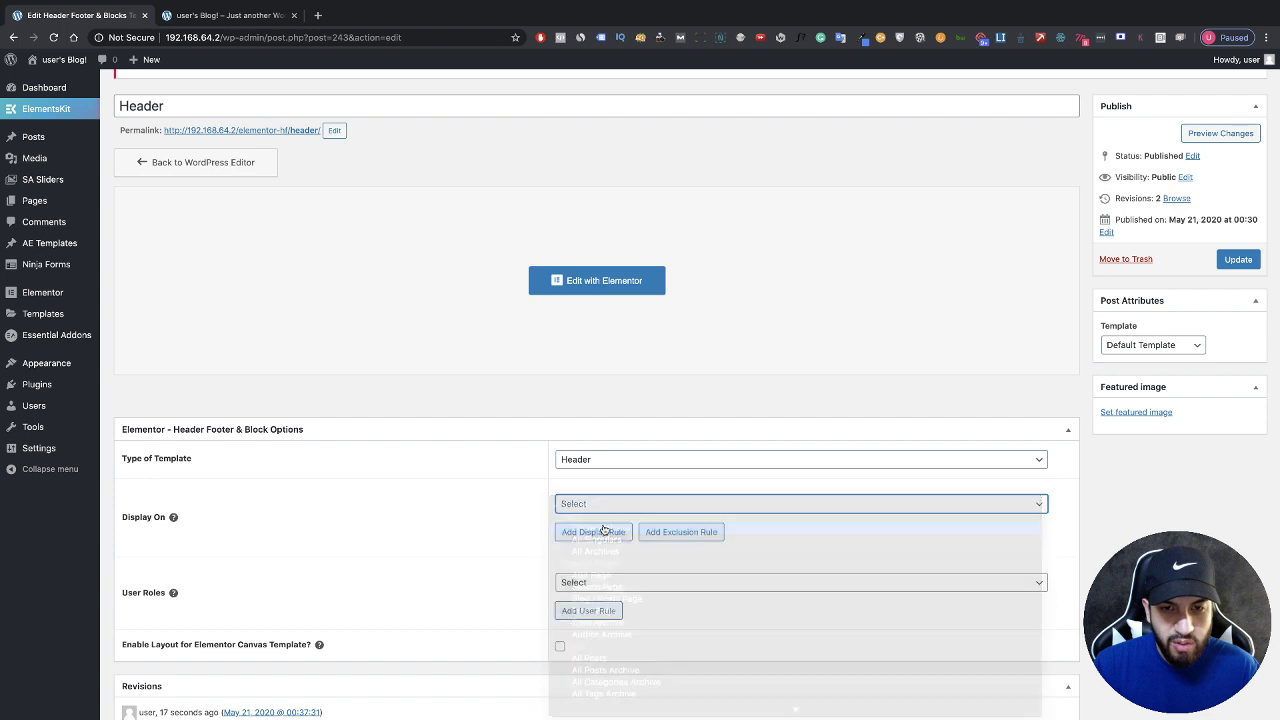
left_click(603, 507)
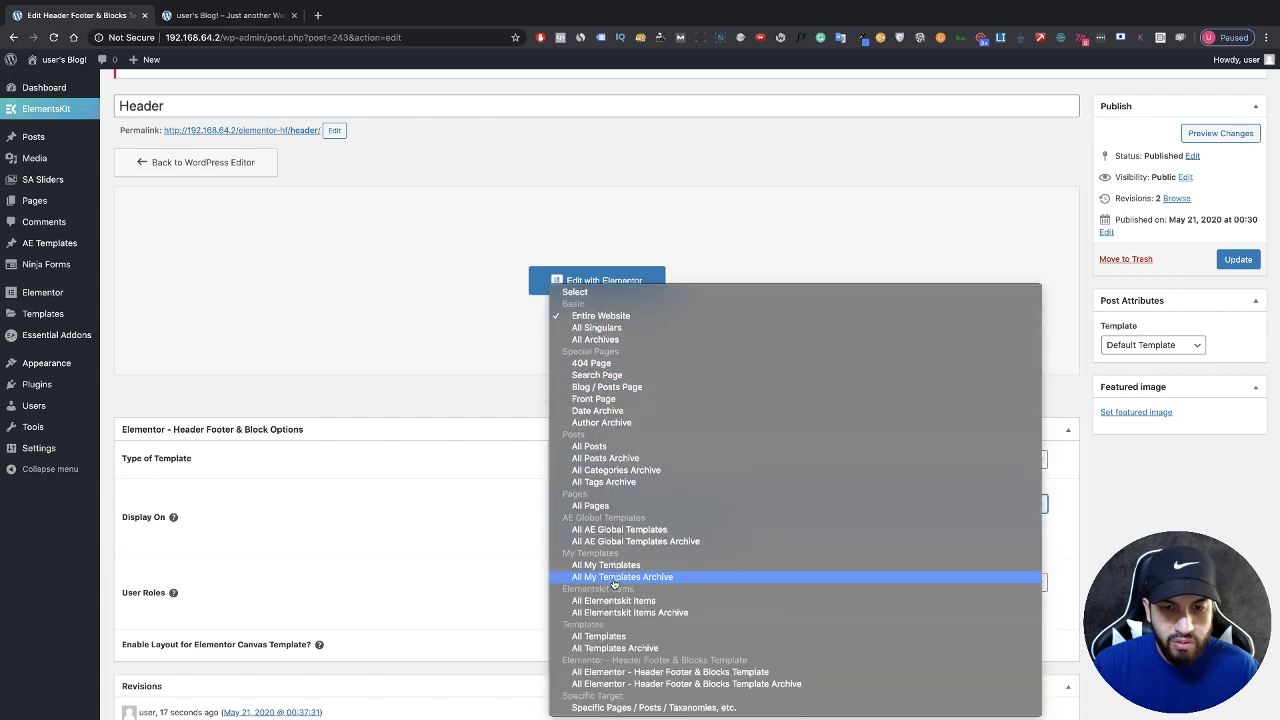
left_click(628, 708)
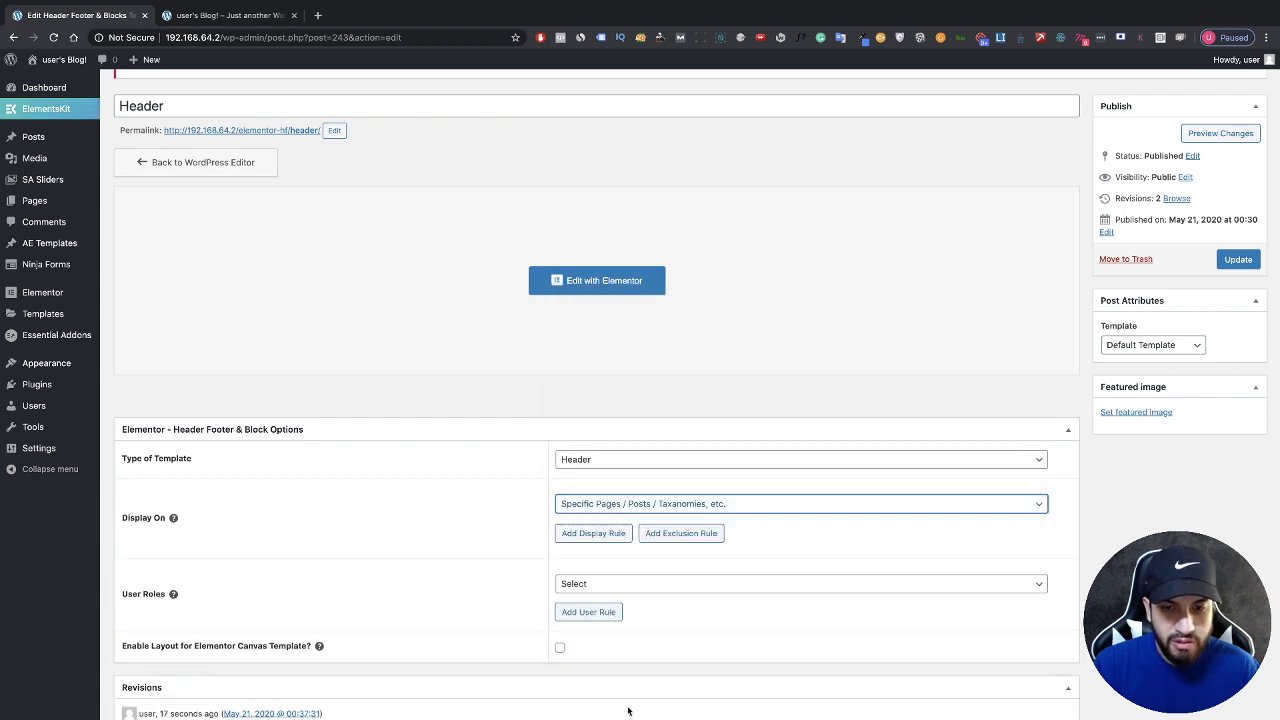
left_click(586, 533)
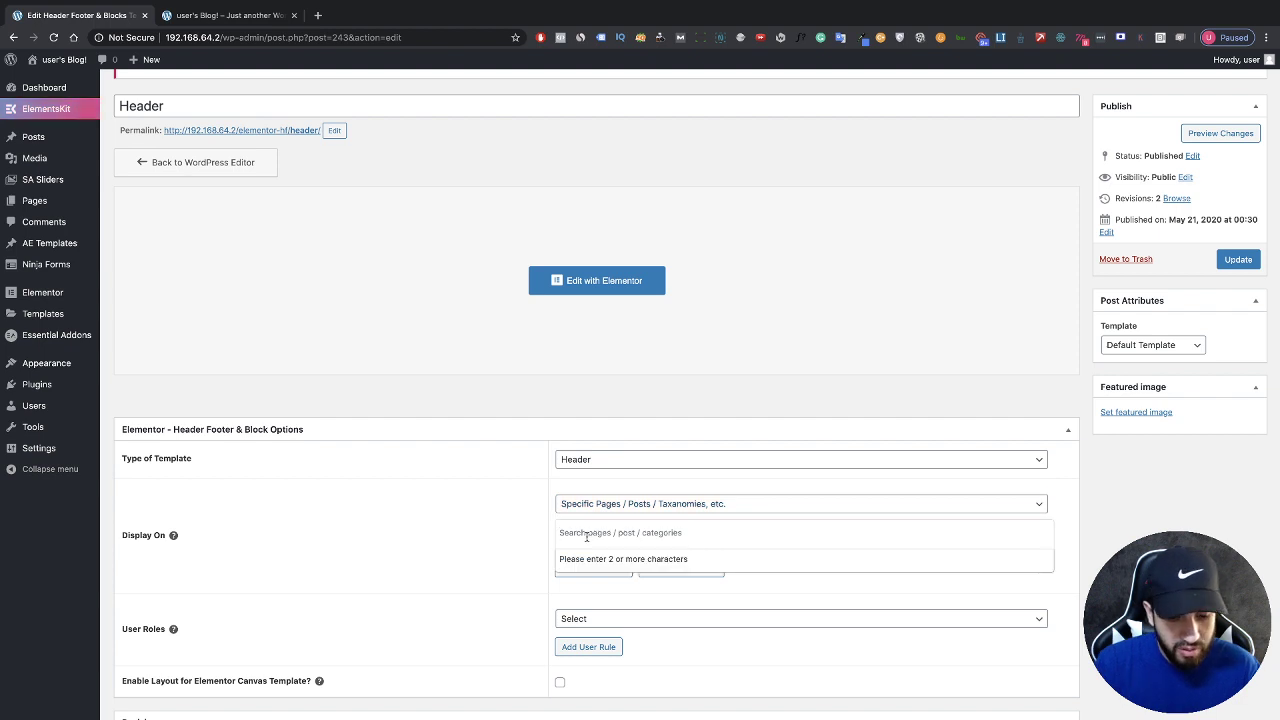
type("about")
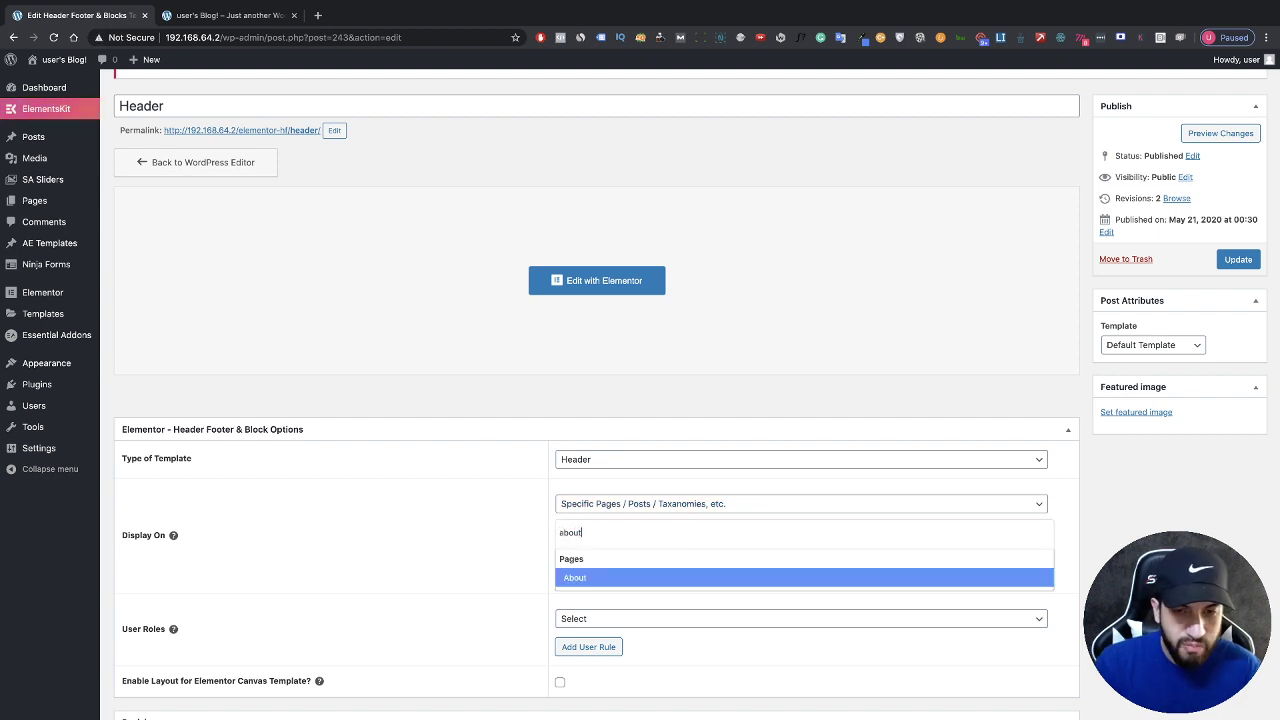
left_click(527, 534)
left_click(582, 507)
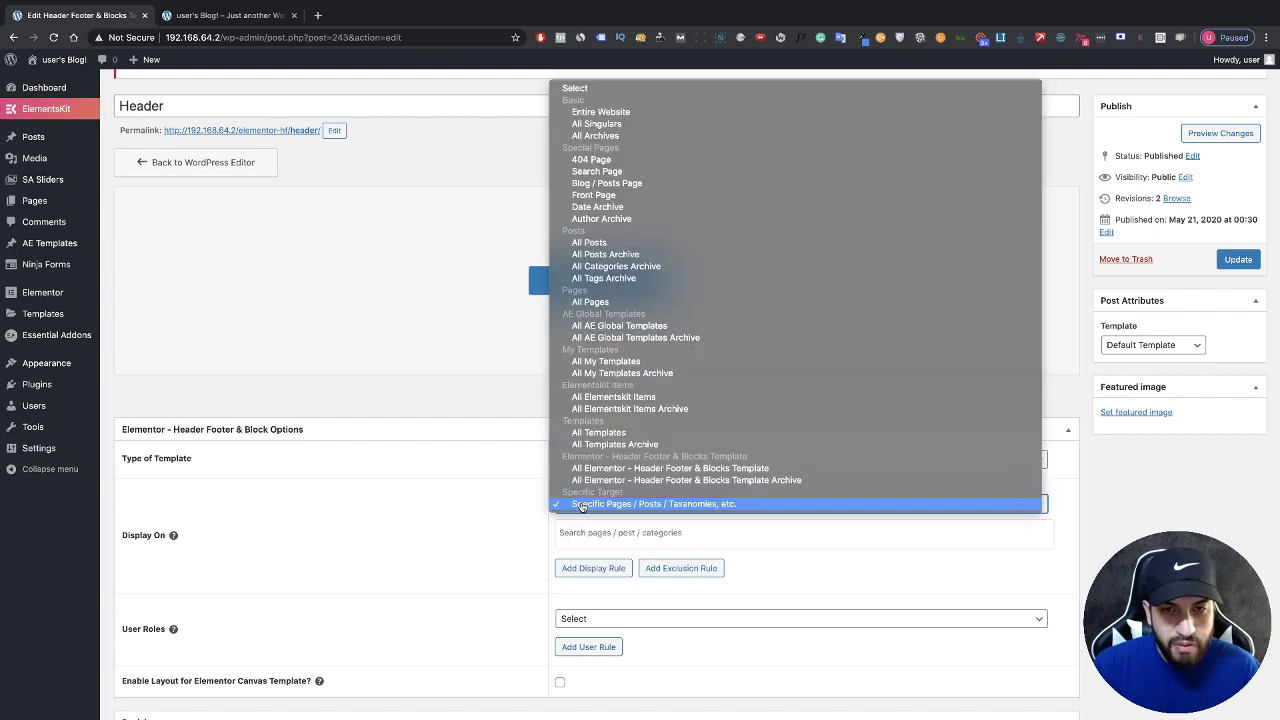
left_click(600, 111)
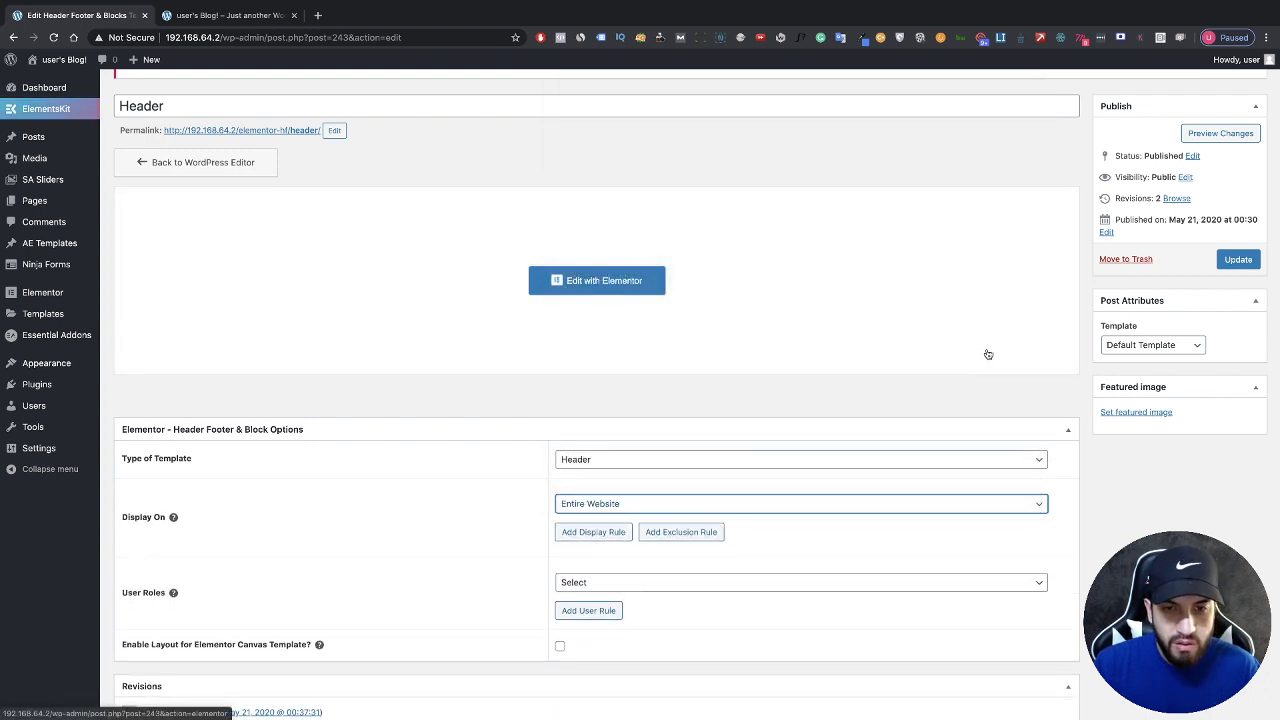
left_click(1246, 264)
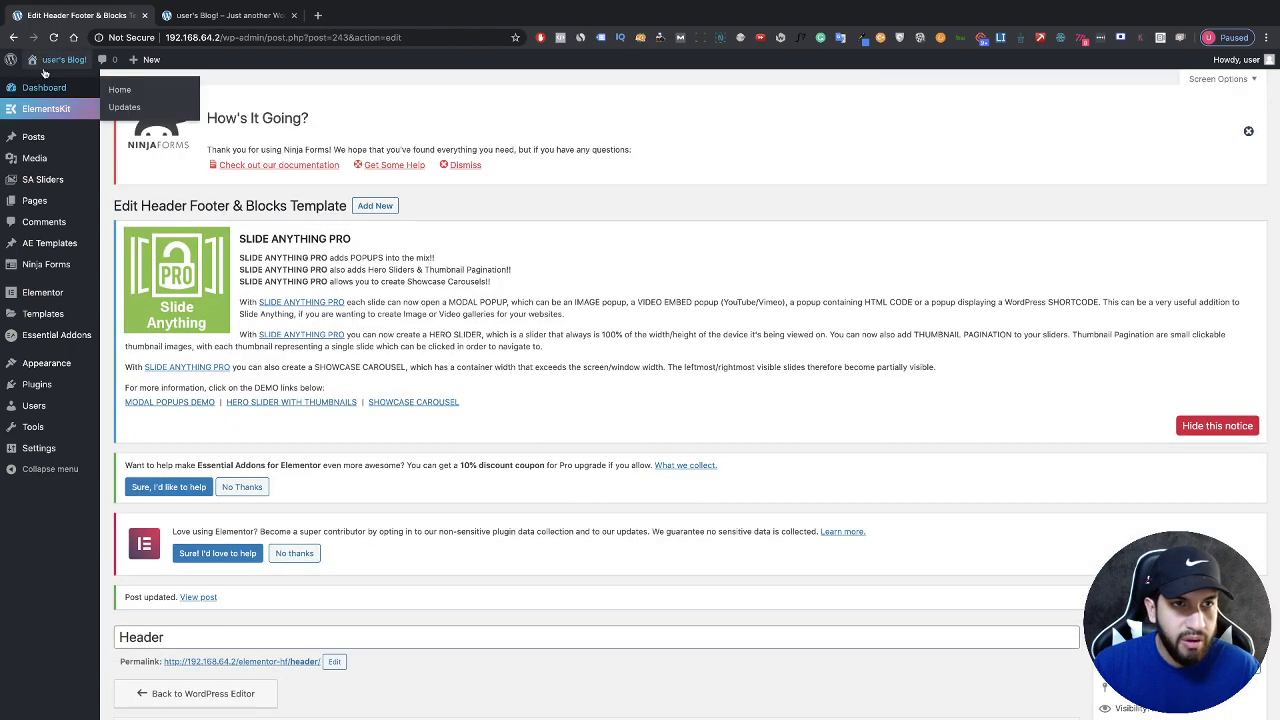
Step: Check the new header on the live homepage, then reopen the Header template in Elementor
left_click(45, 80)
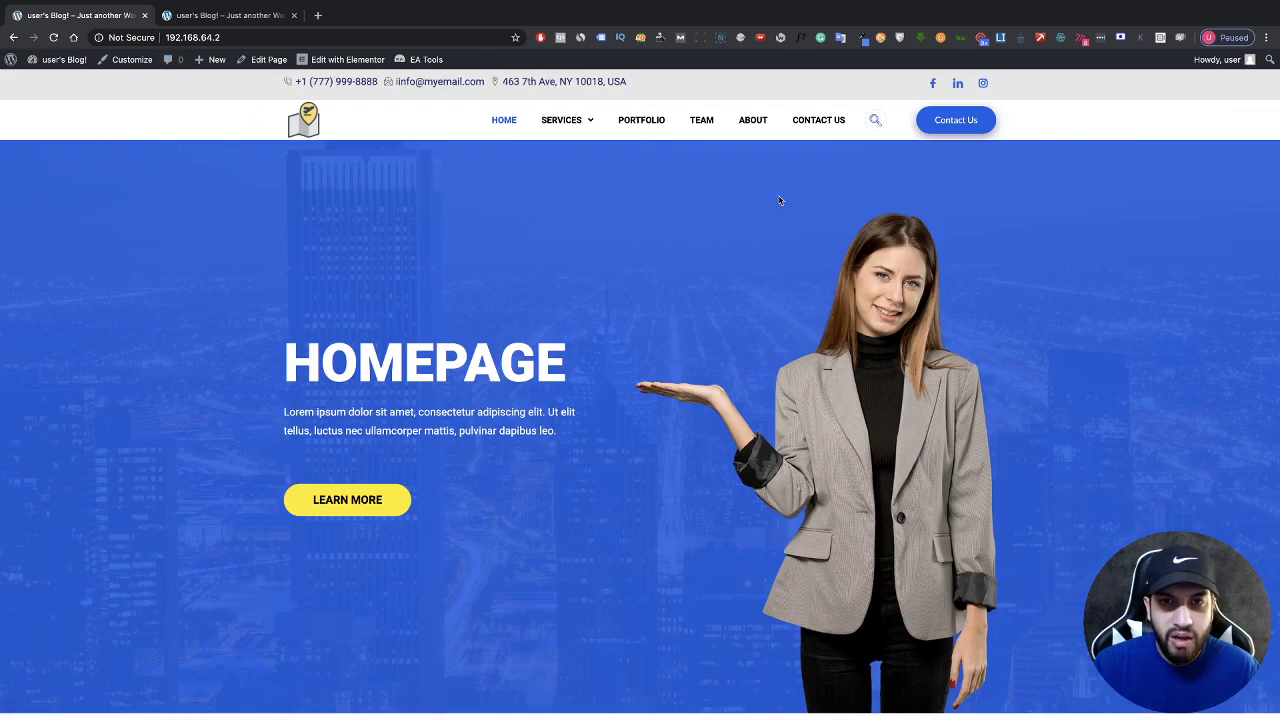
right_click(505, 203)
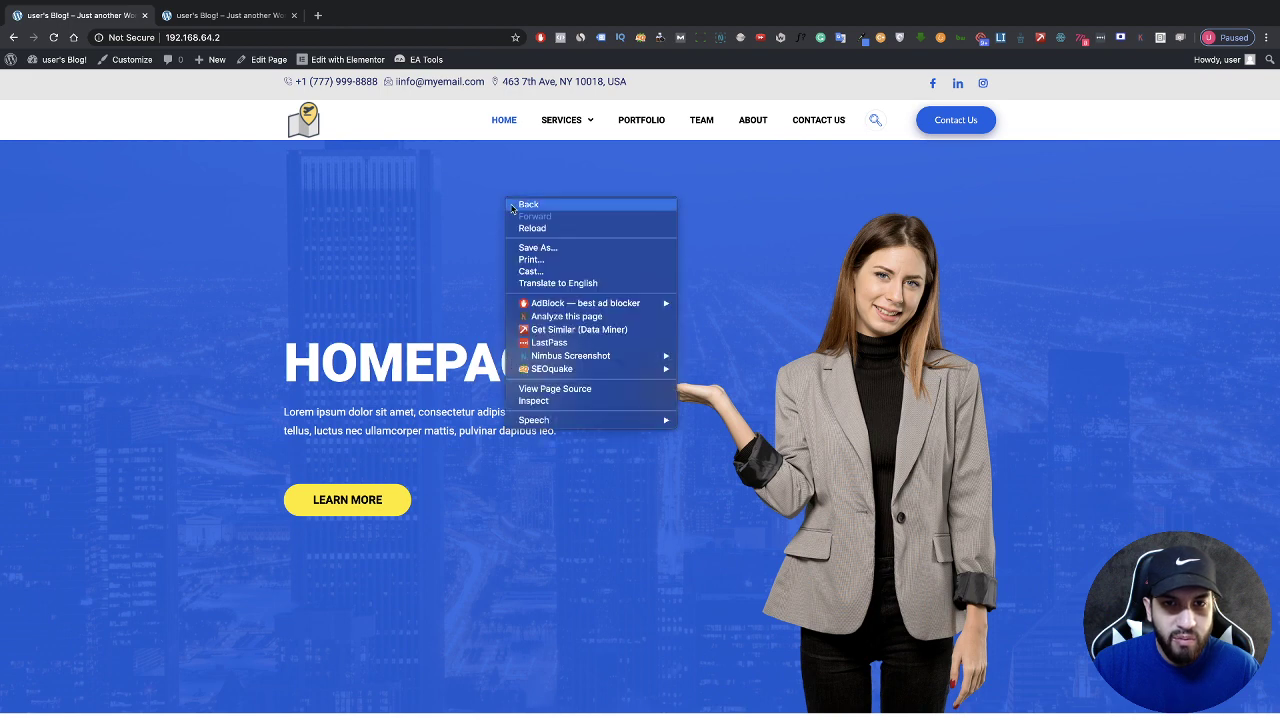
left_click(416, 218)
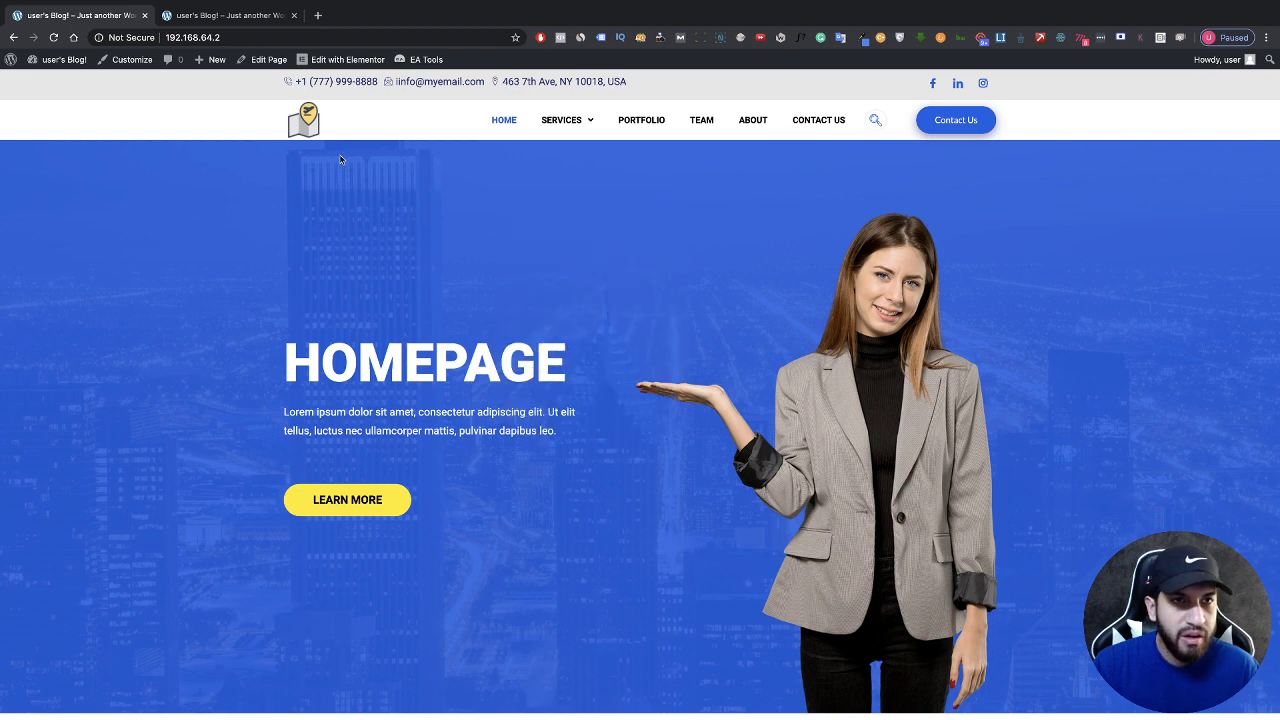
mouse_move(330, 60)
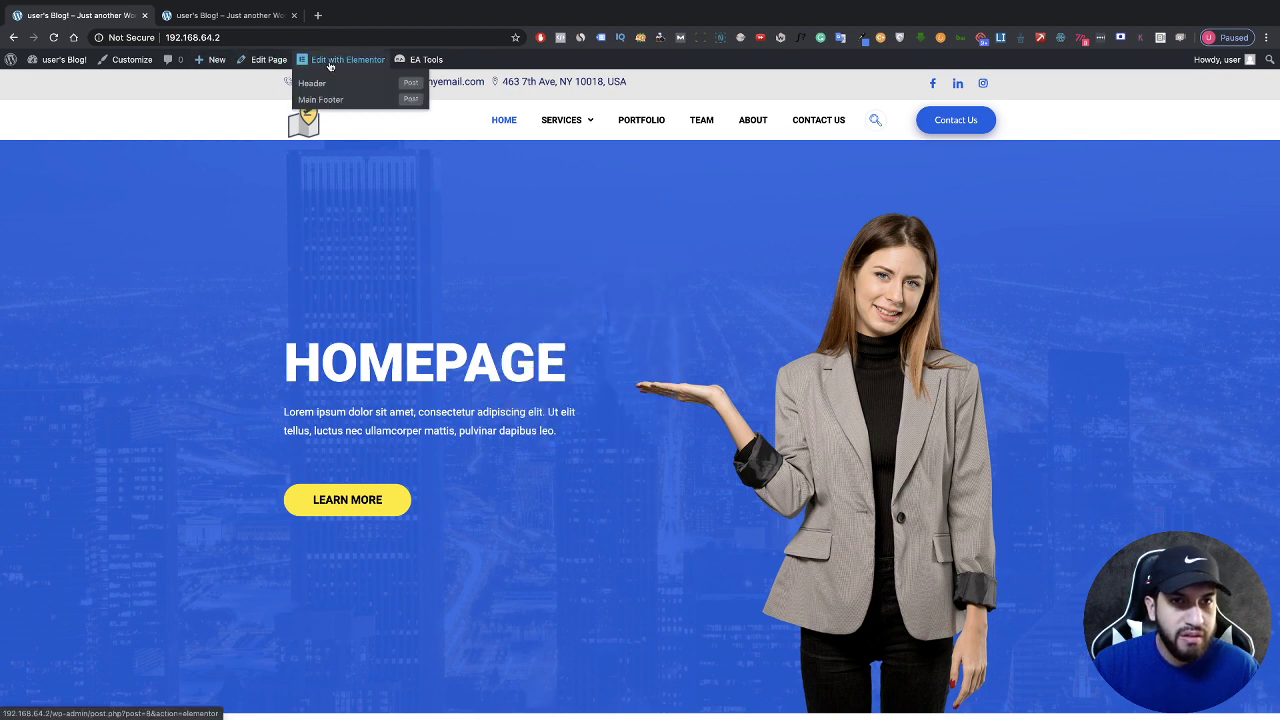
left_click(323, 88)
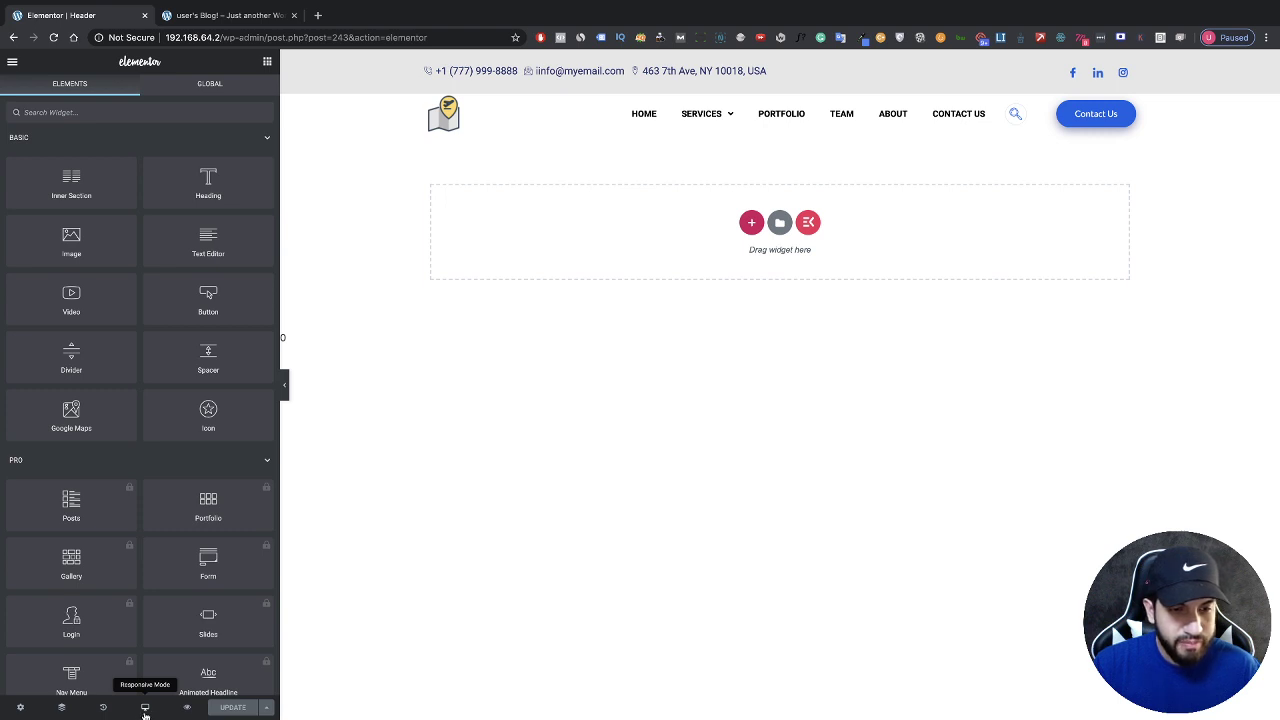
Step: In Tablet responsive mode, set the logo column's width to 10%
left_click(145, 708)
left_click(157, 656)
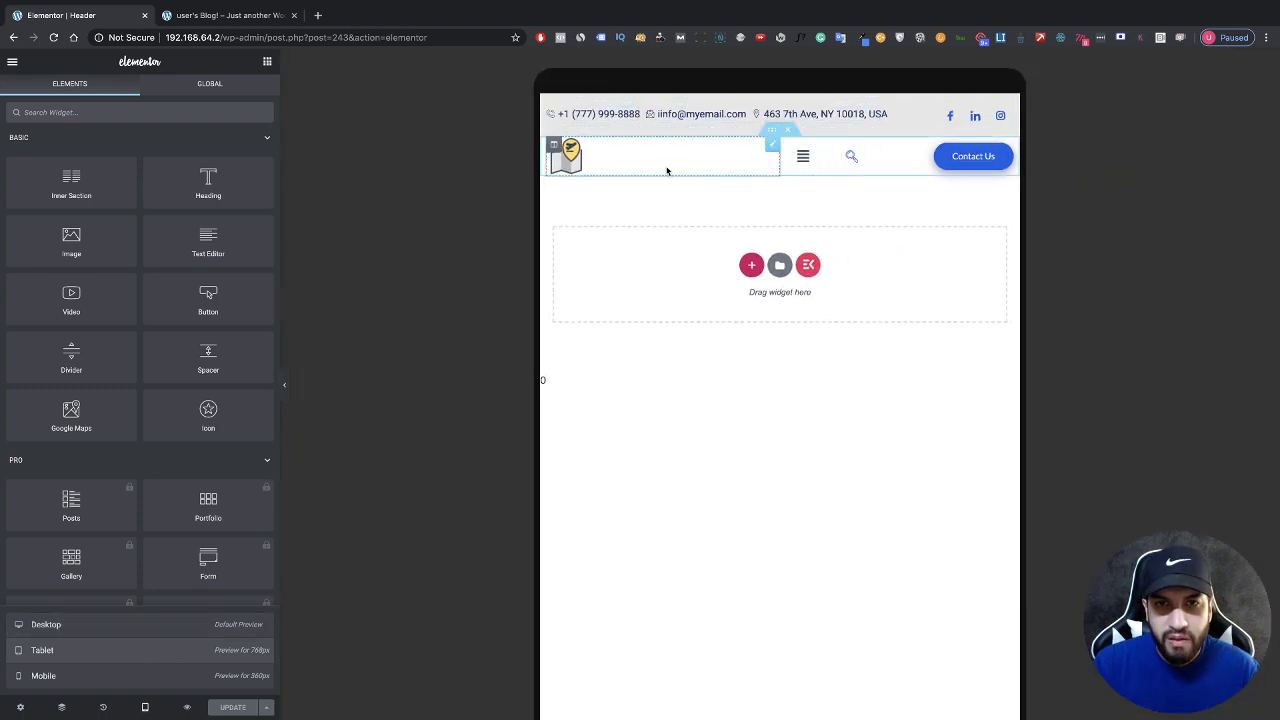
left_click(554, 146)
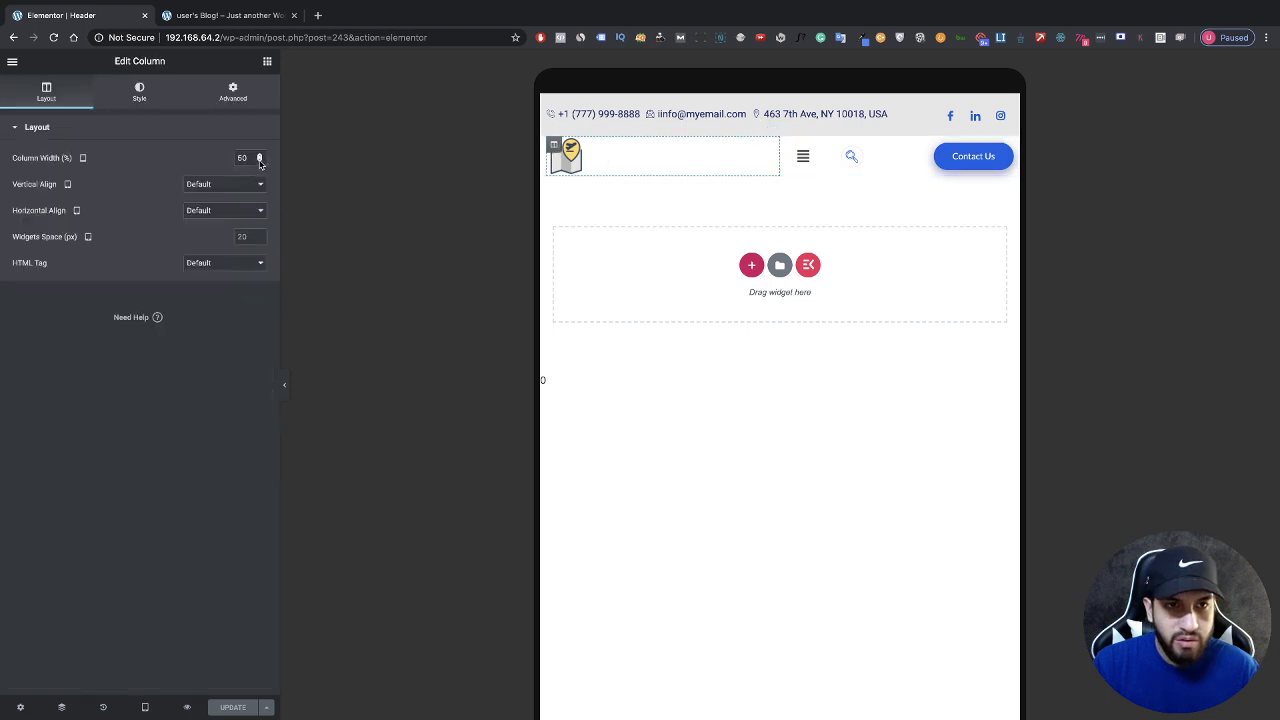
left_click(245, 160)
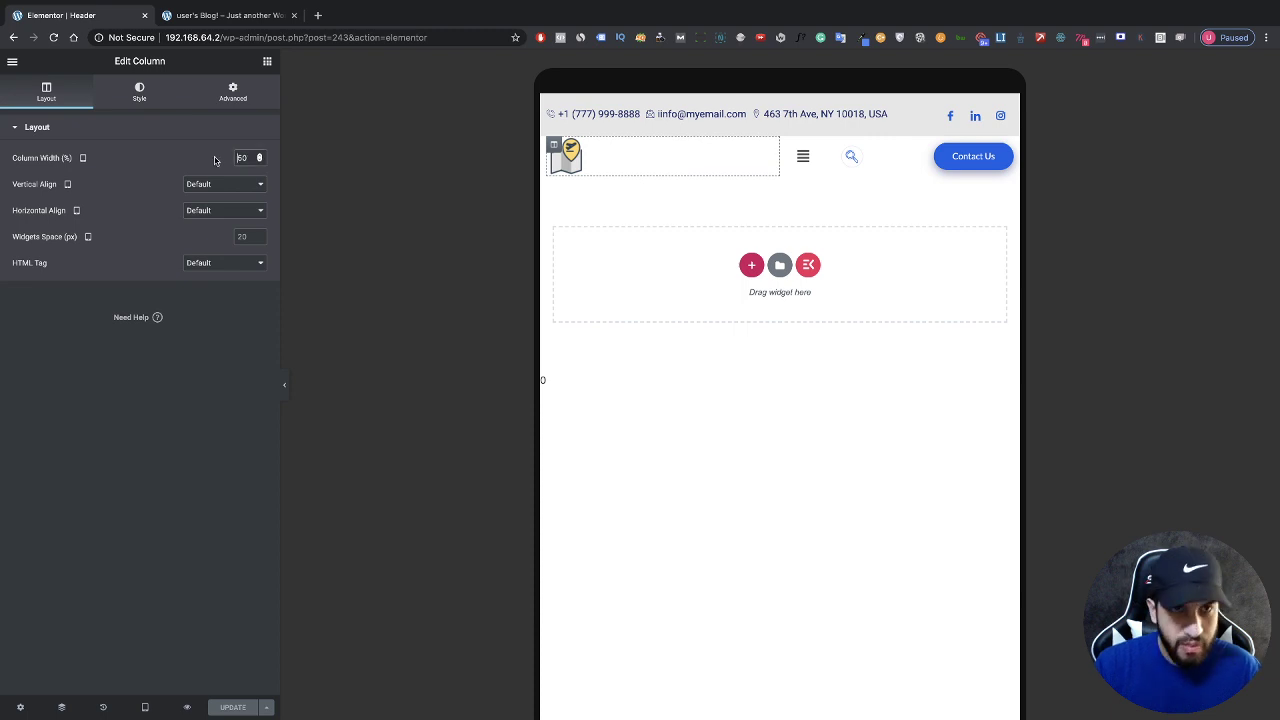
left_click_drag(249, 158, 221, 155)
type("20")
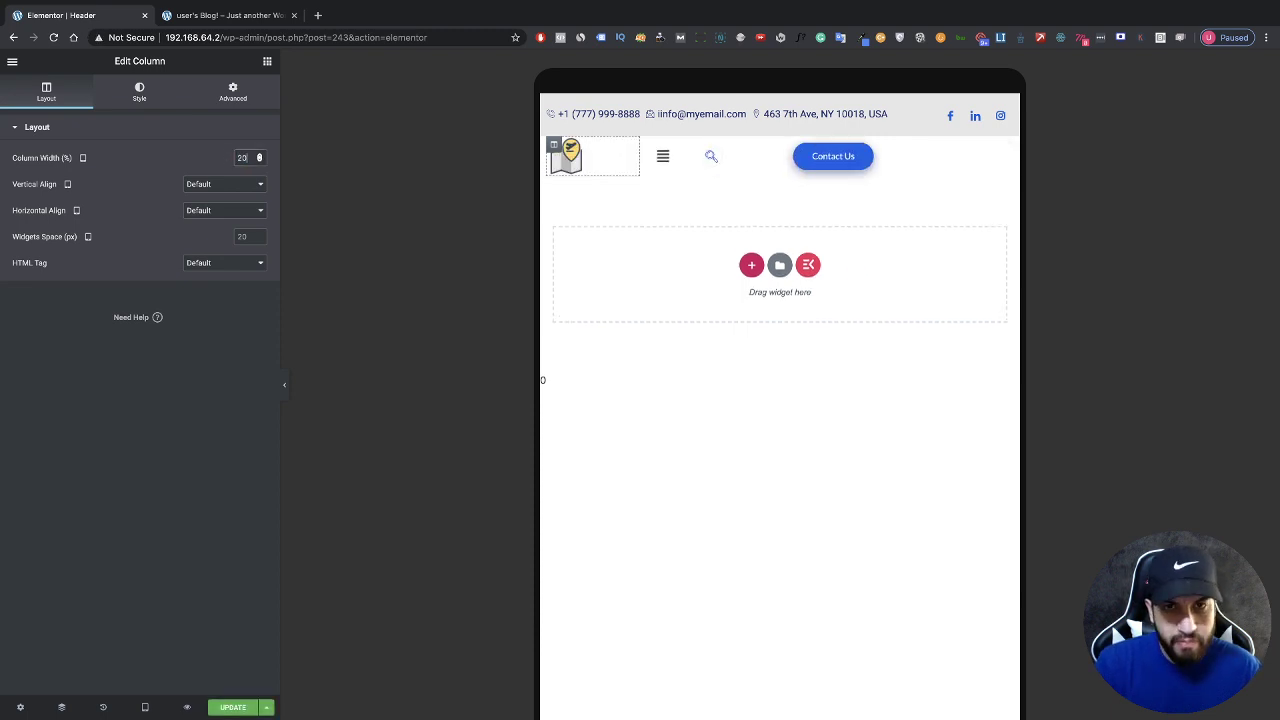
left_click_drag(250, 158, 222, 156)
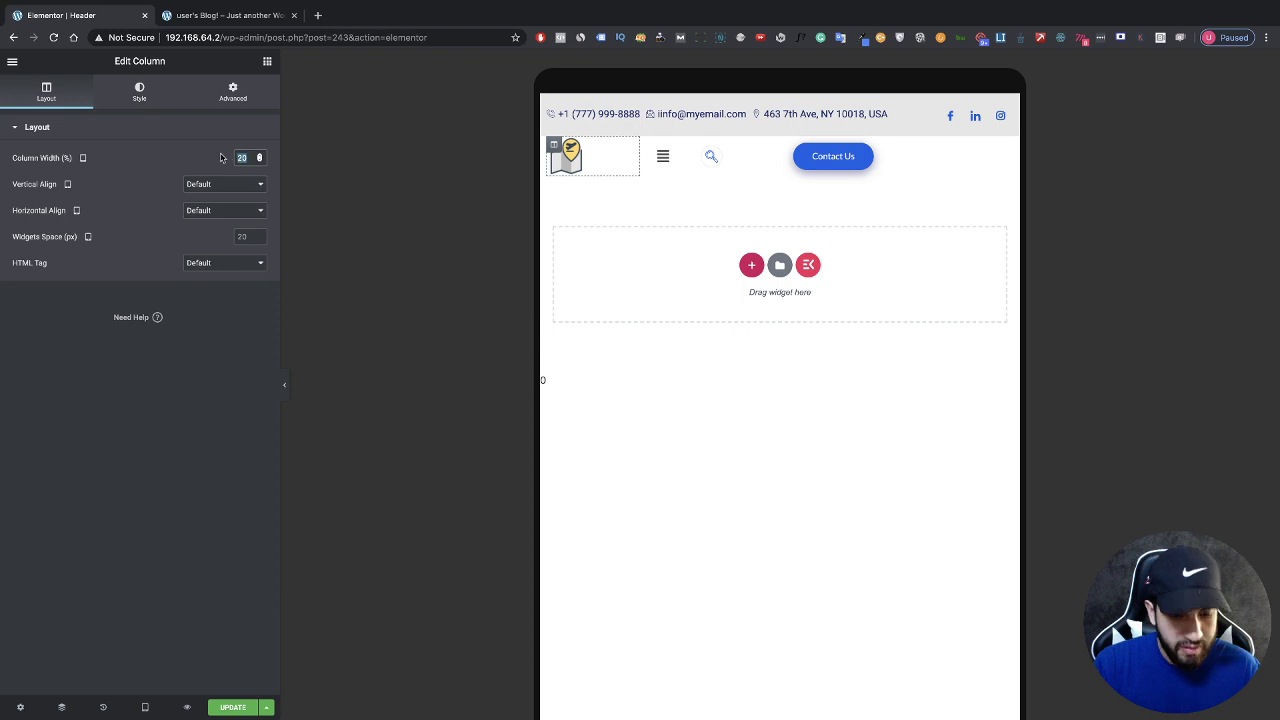
type("10")
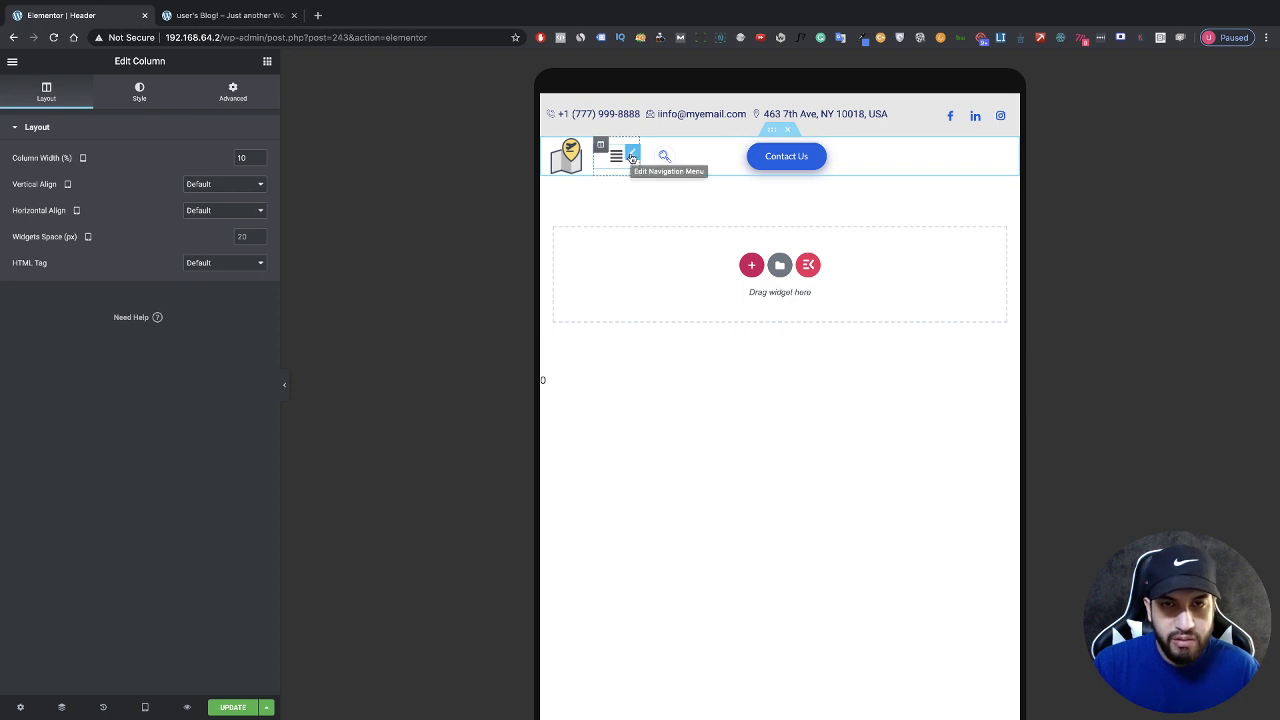
left_click(631, 157)
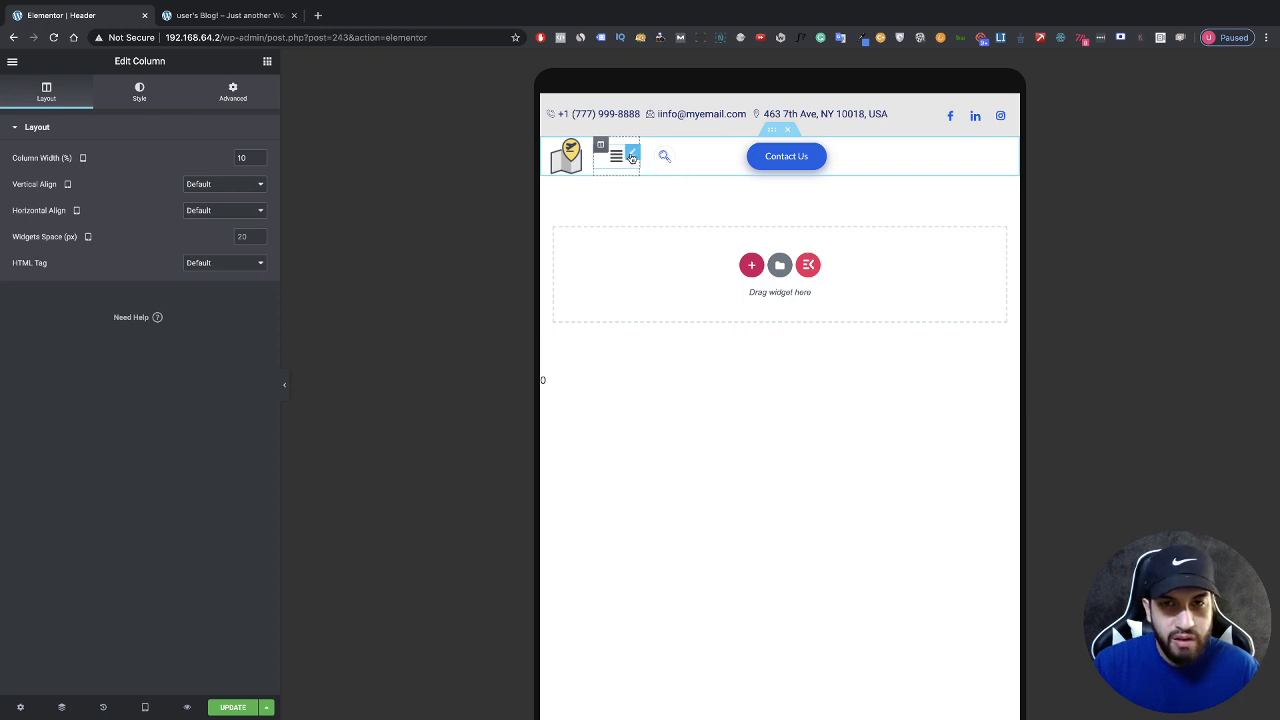
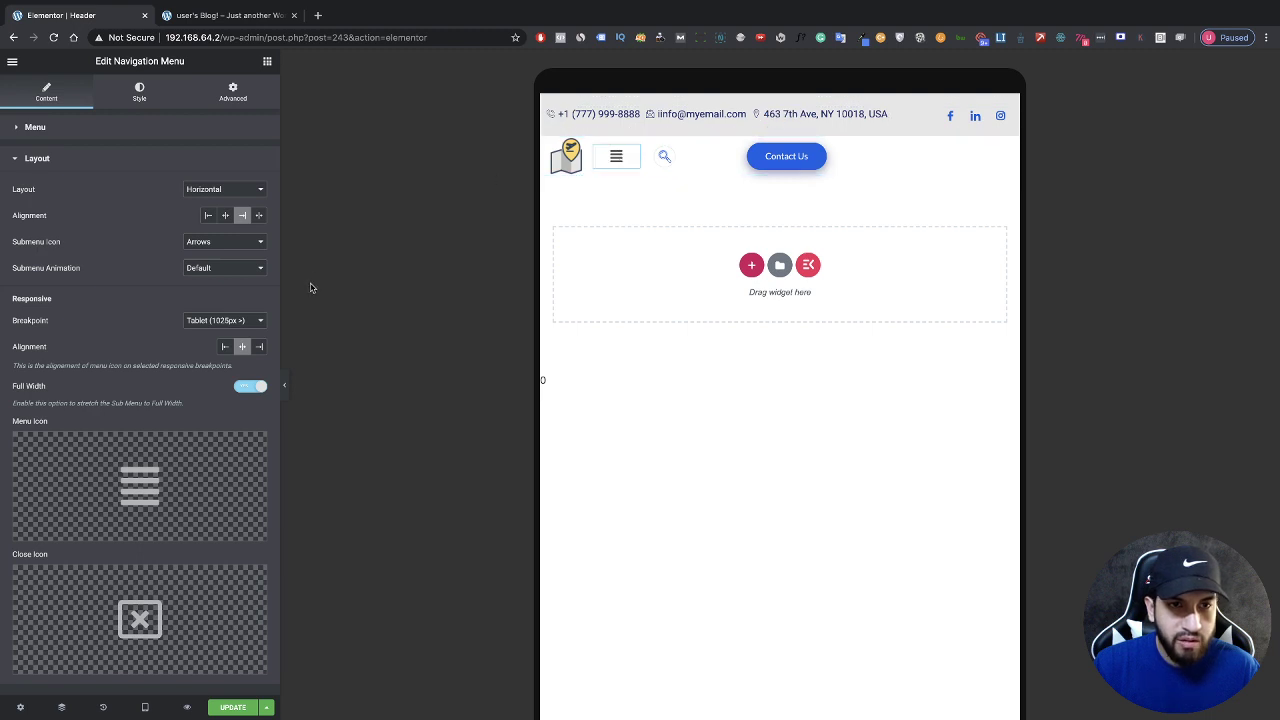
Step: Set the Nav Menu breakpoint to Mobile (768px) and widen its column to 80%
left_click(209, 321)
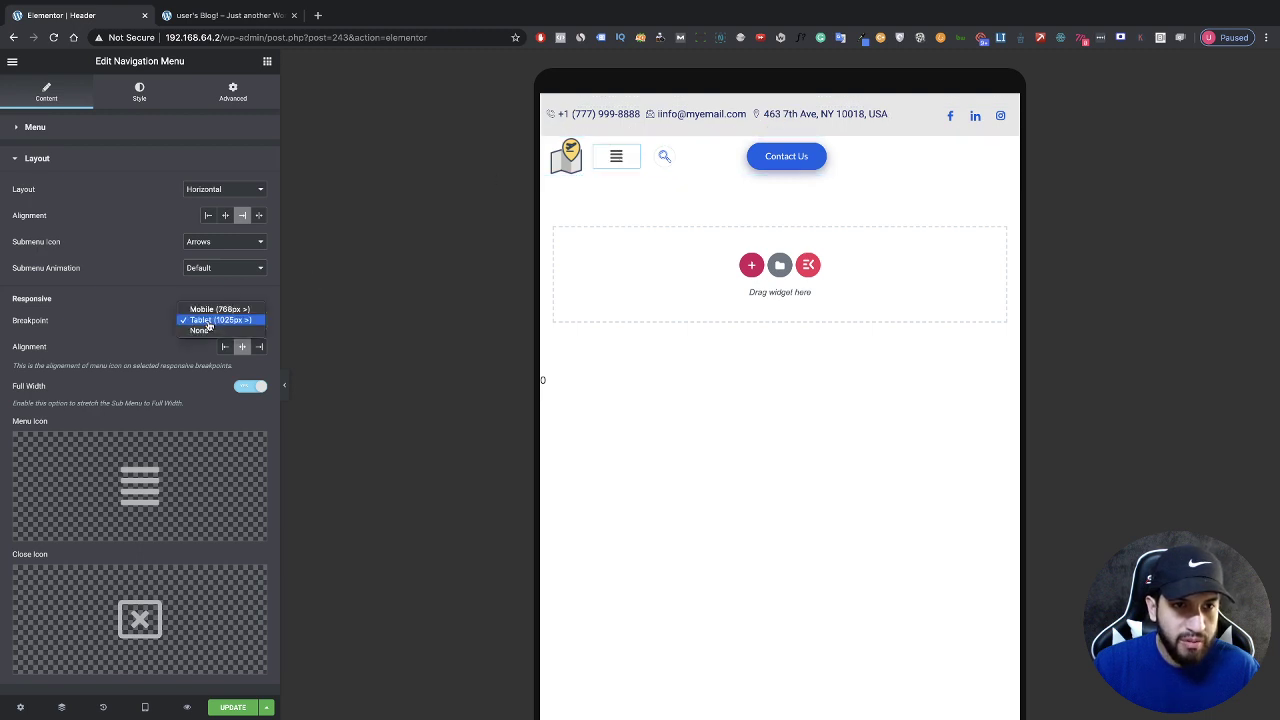
left_click(212, 311)
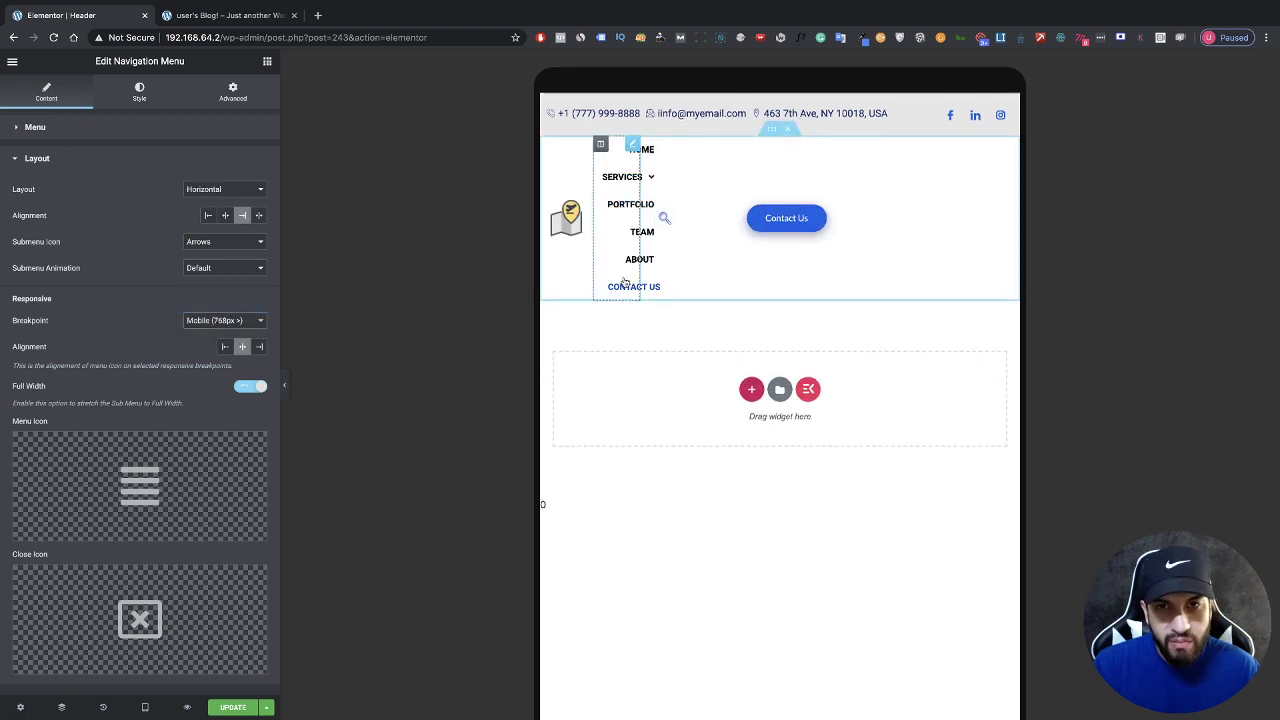
left_click(601, 146)
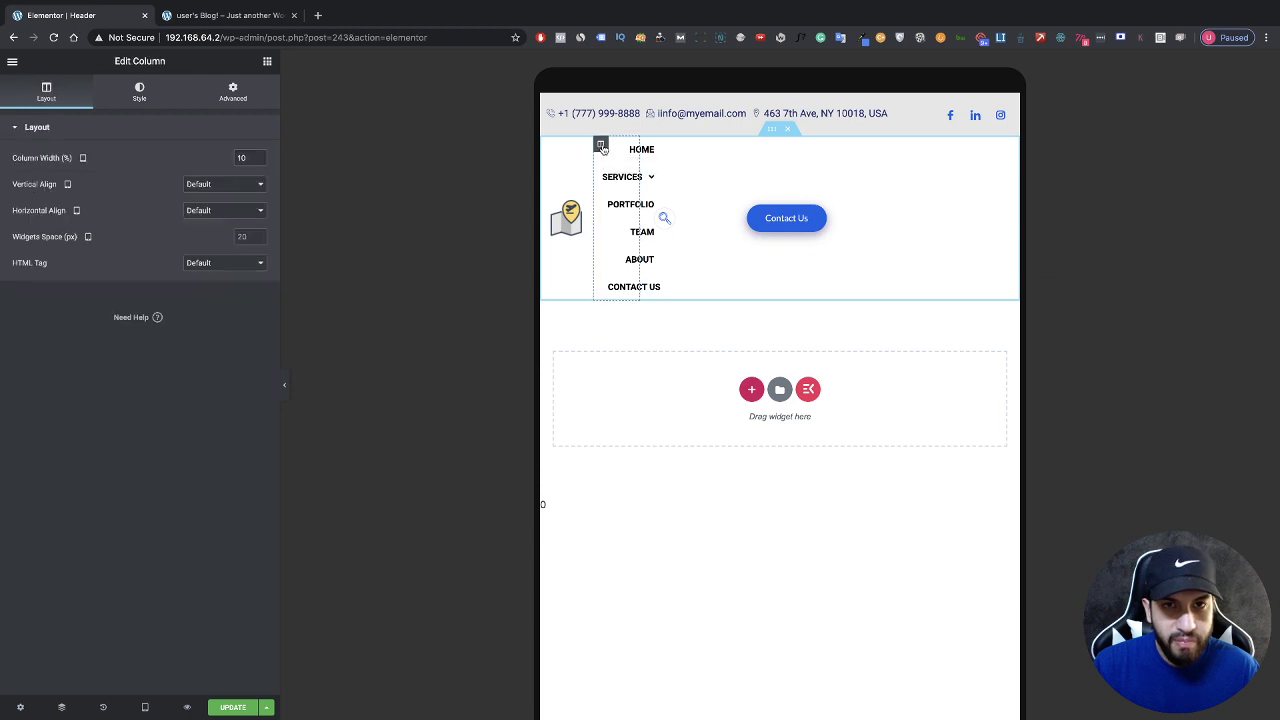
double_click(242, 157)
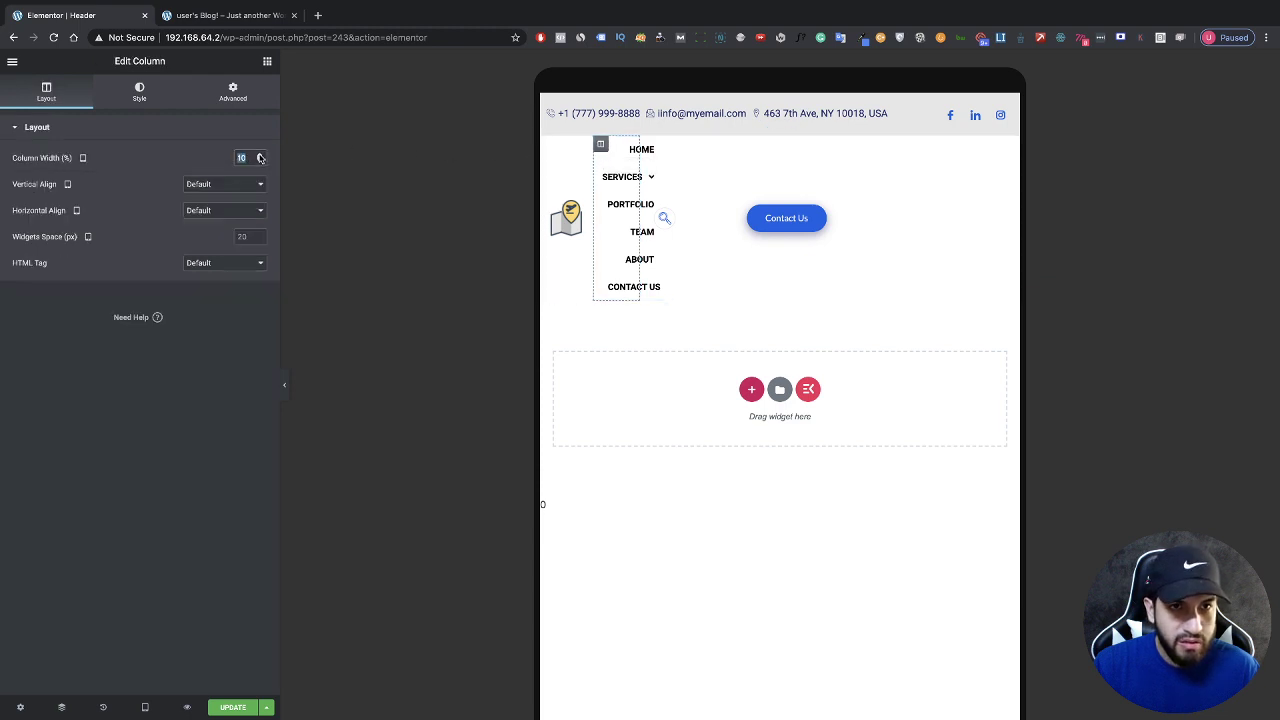
left_click_drag(260, 155, 260, 157)
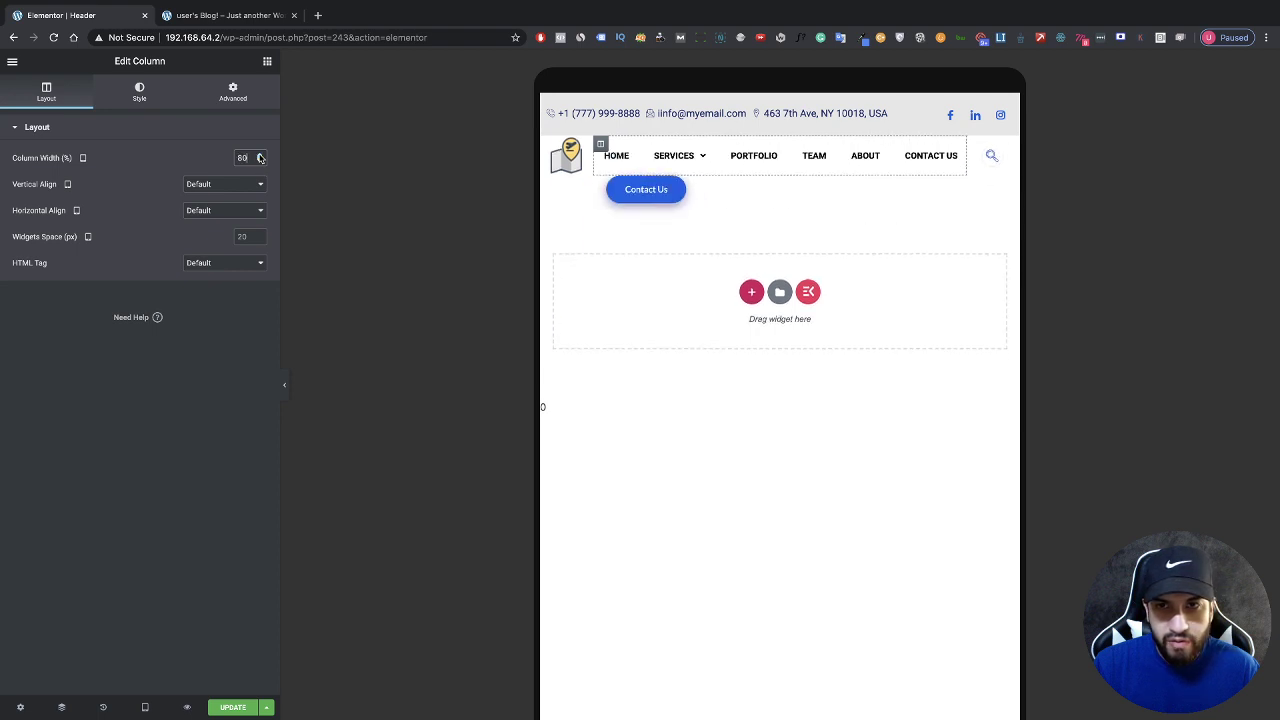
left_click(639, 167)
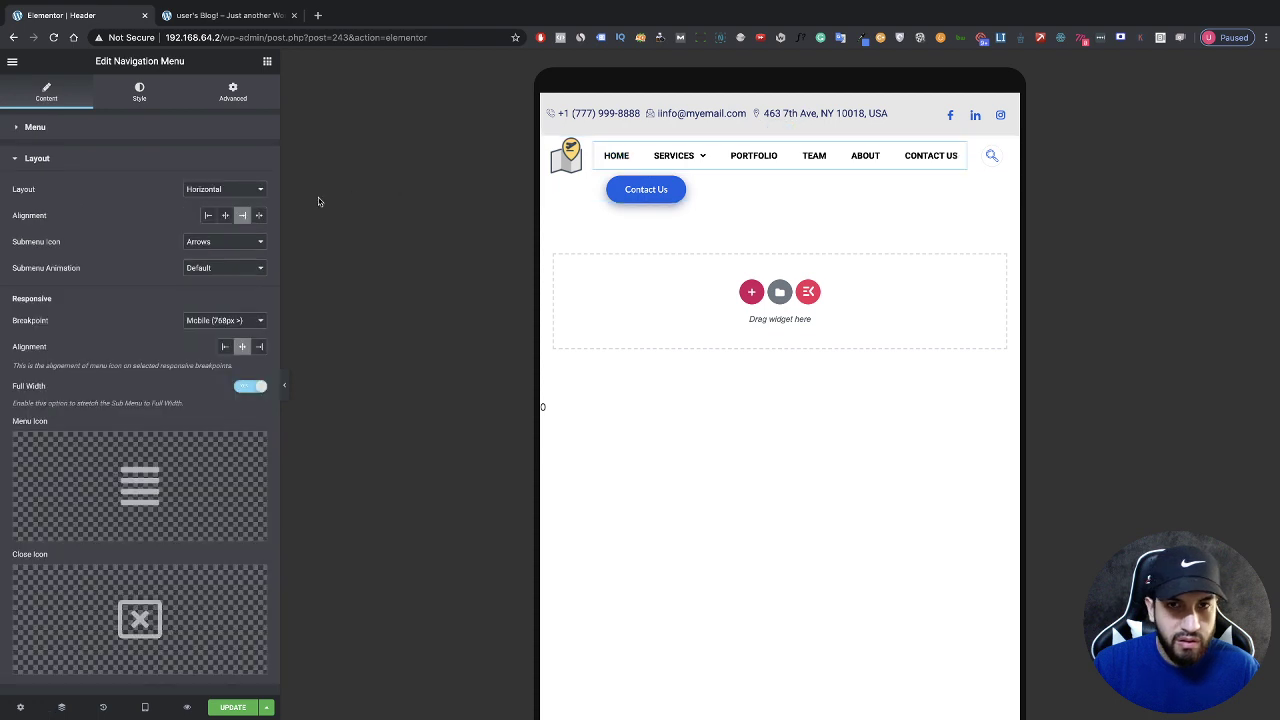
Step: Set the menu's Space Between items to 0
left_click(139, 98)
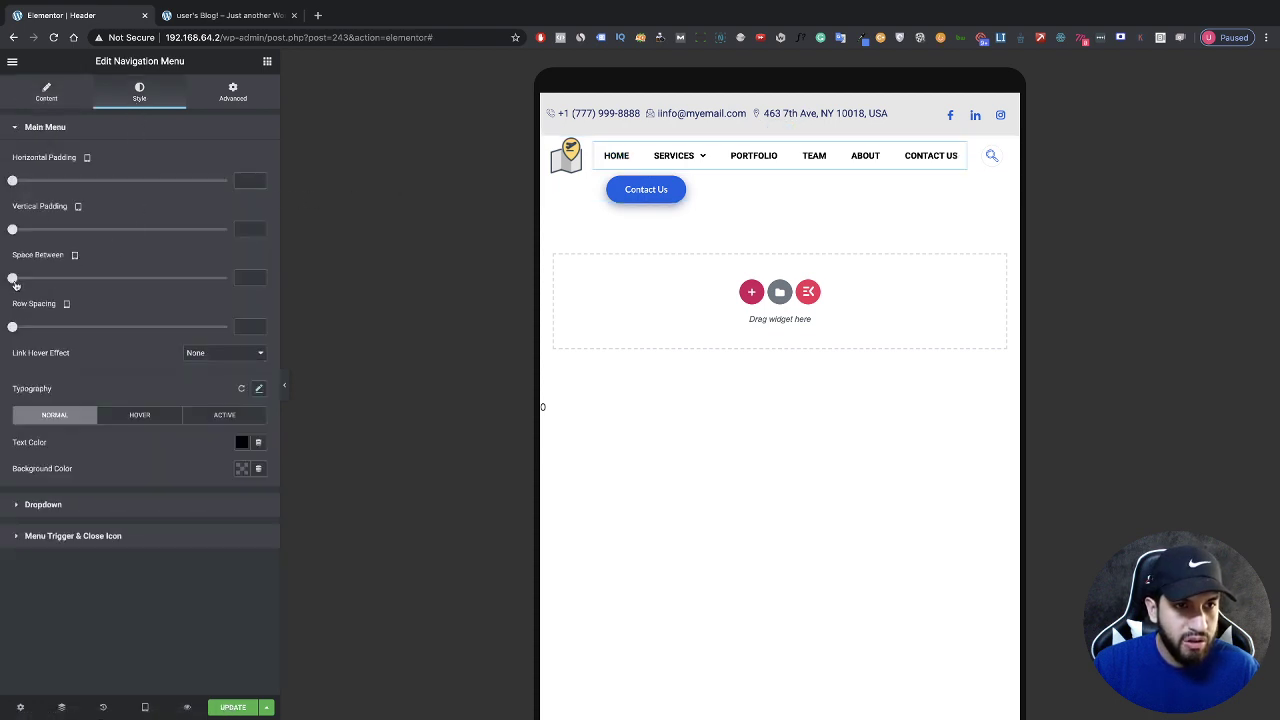
left_click(14, 281)
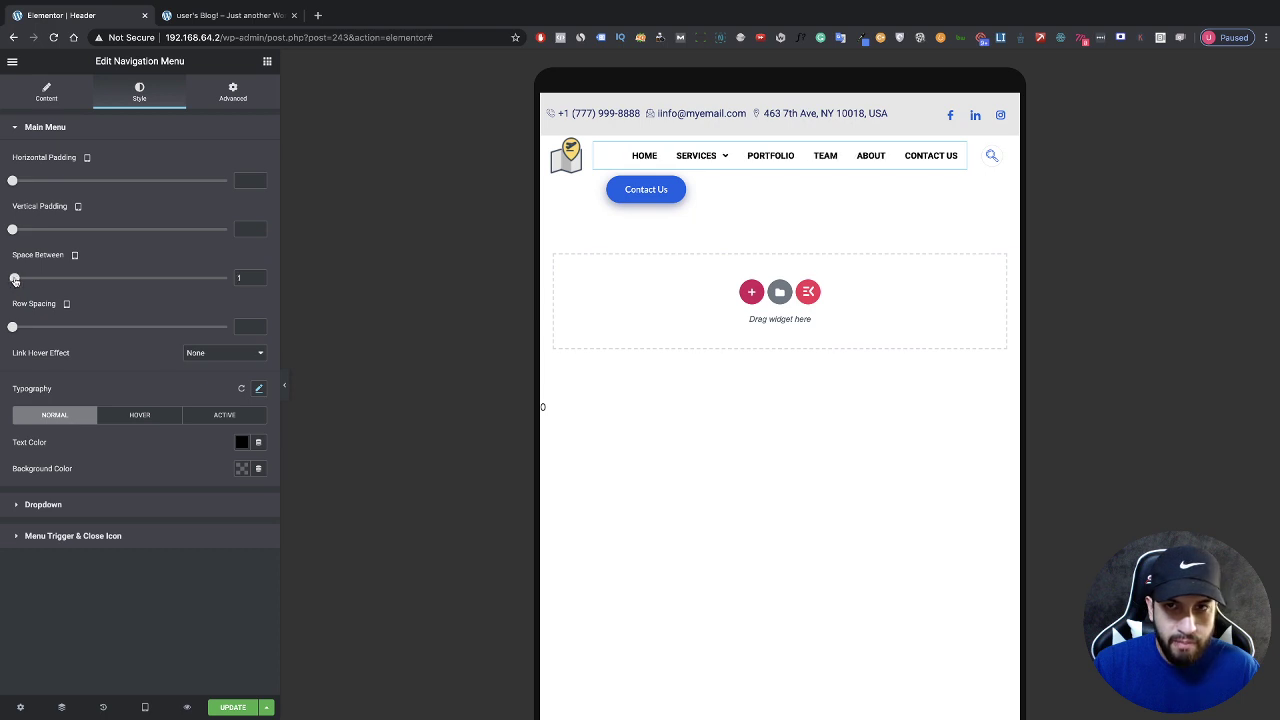
left_click_drag(10, 279, 3, 278)
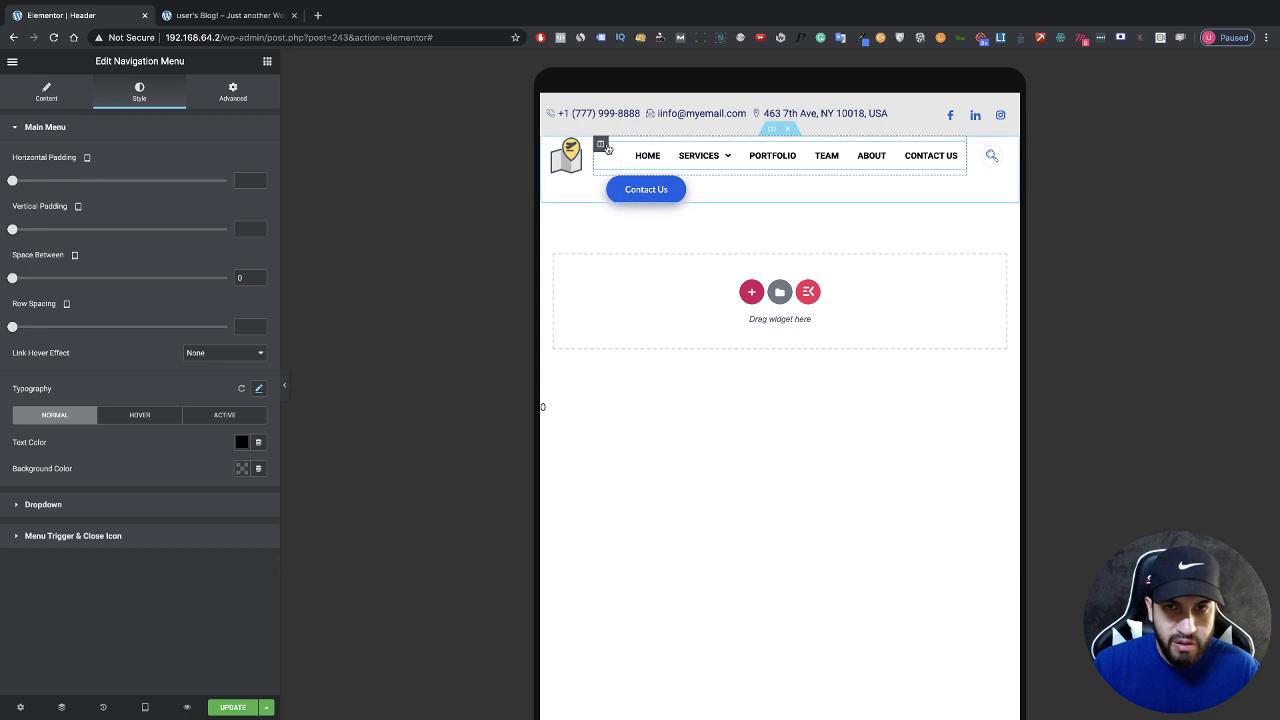
Step: Set the navigation menu column width to 73%
left_click(600, 144)
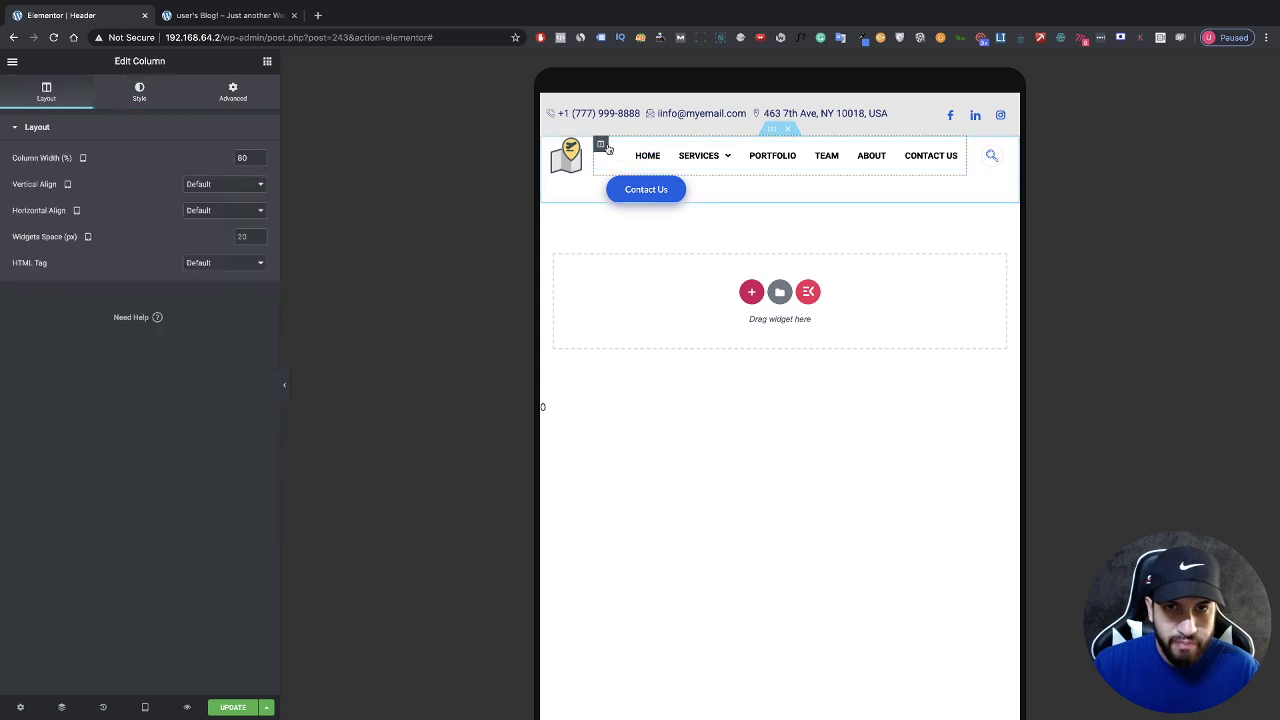
left_click(259, 161)
left_click(259, 161)
left_click(259, 161)
left_click(259, 161)
left_click(259, 161)
left_click(259, 161)
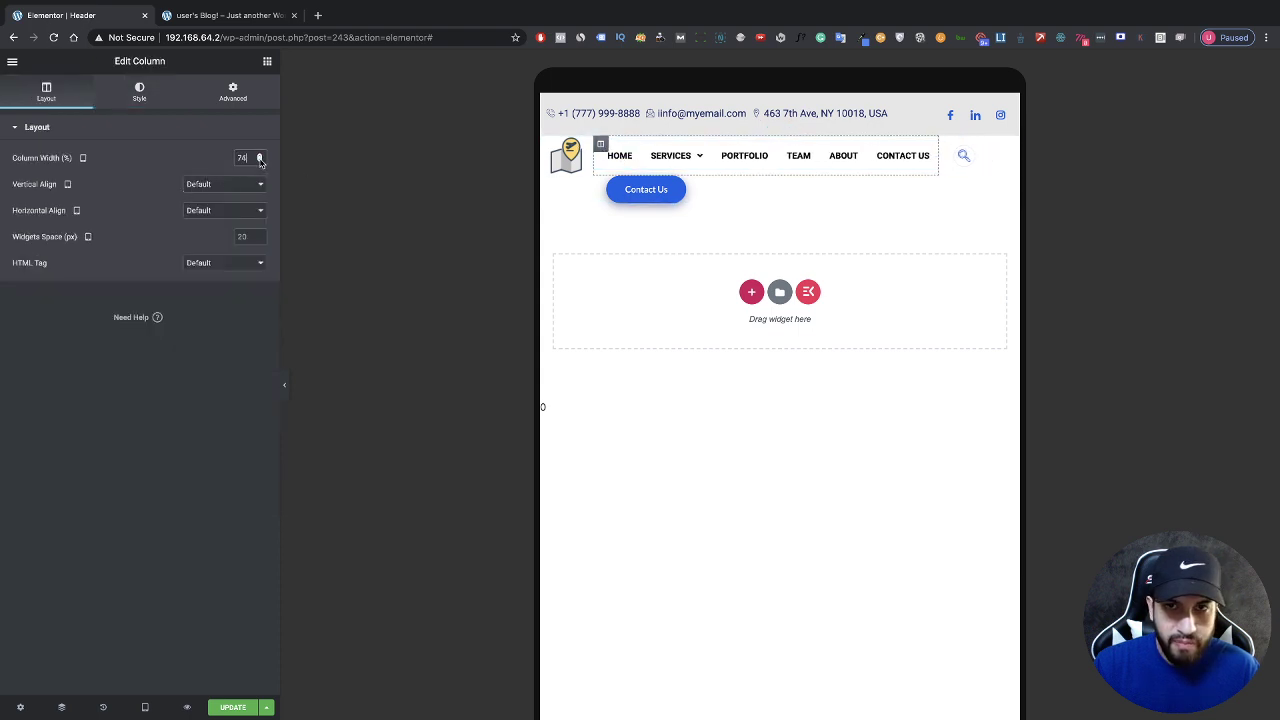
left_click(259, 161)
left_click(259, 161)
left_click(259, 156)
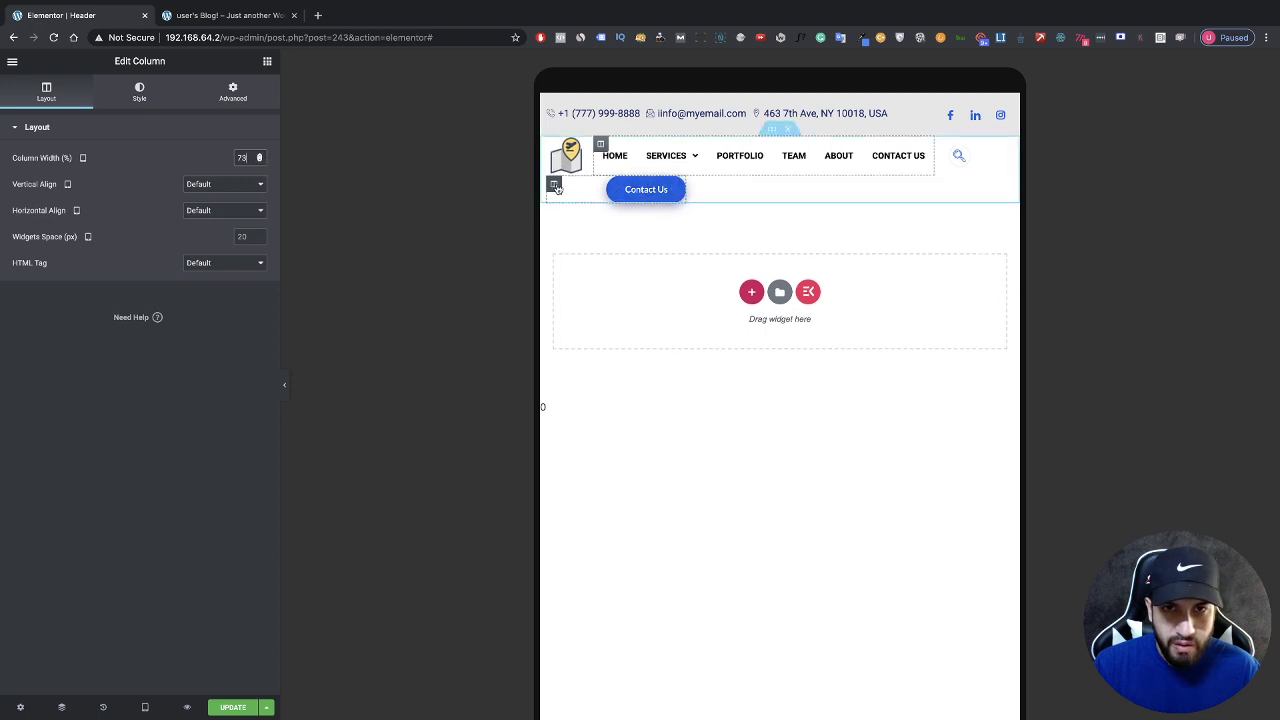
Step: Narrow the logo column width to 7%
left_click(554, 187)
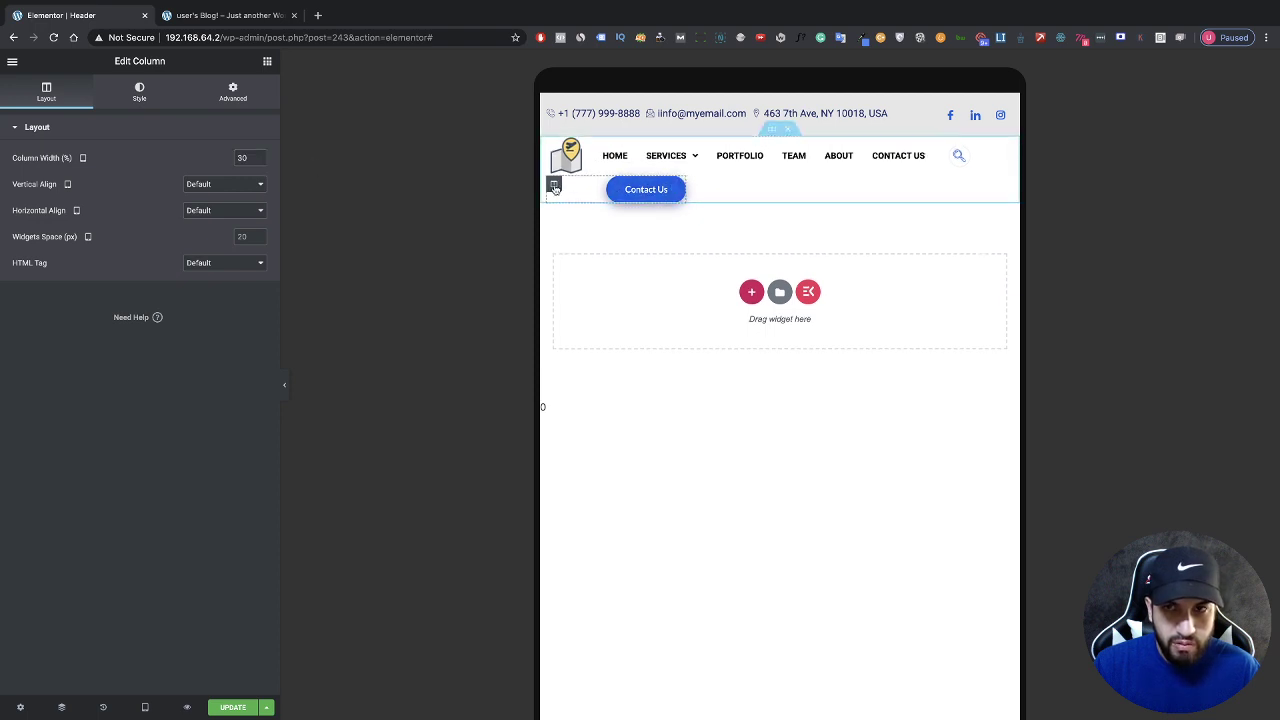
left_click(259, 161)
left_click(259, 161)
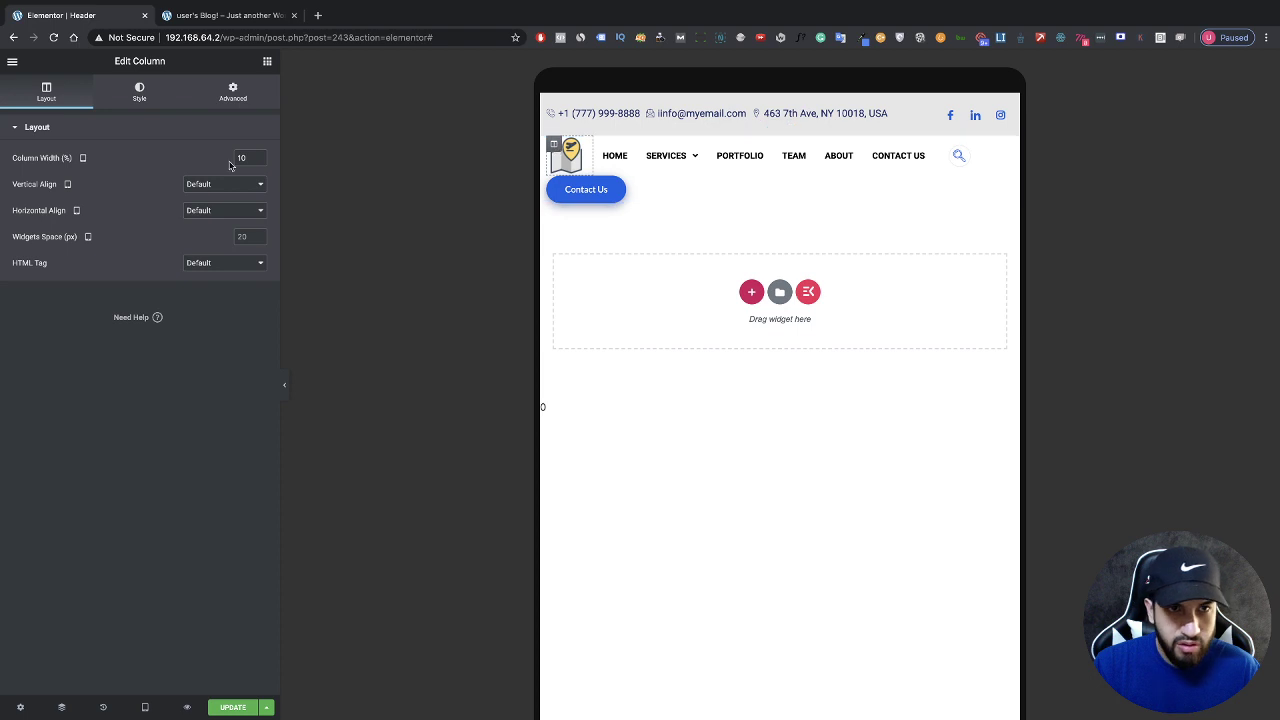
left_click(259, 161)
left_click(259, 161)
left_click(259, 161)
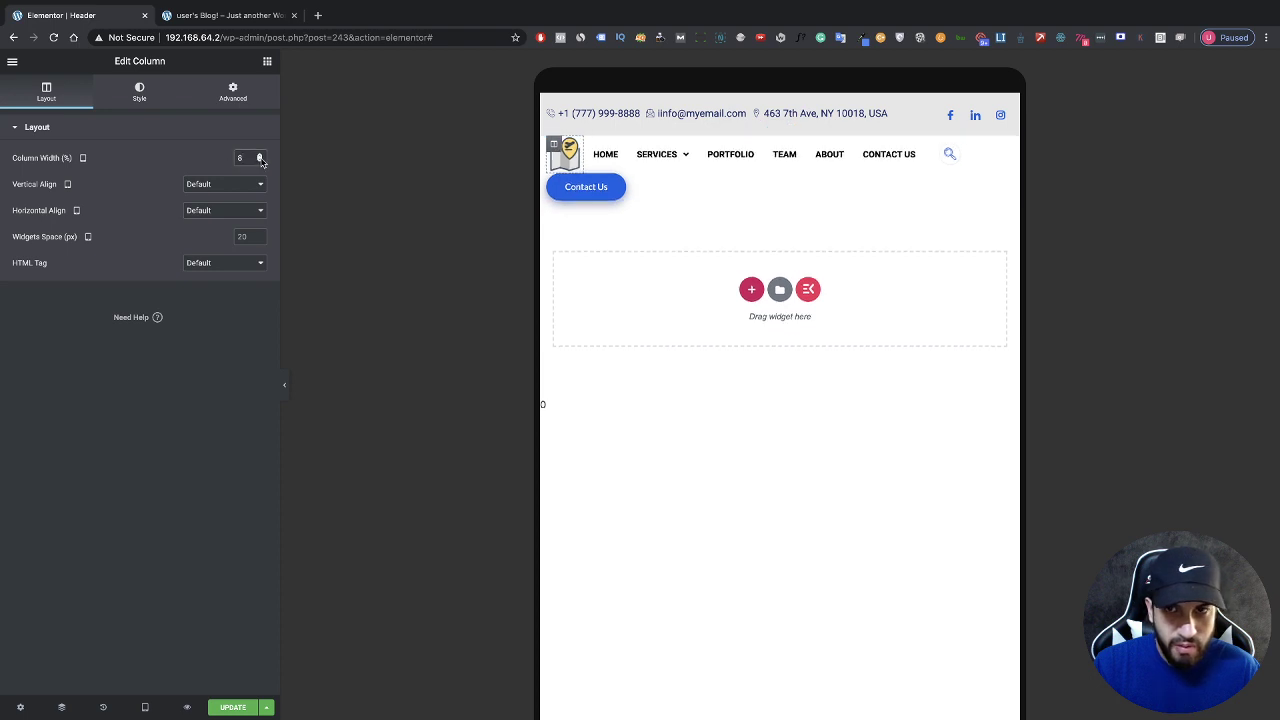
left_click(259, 161)
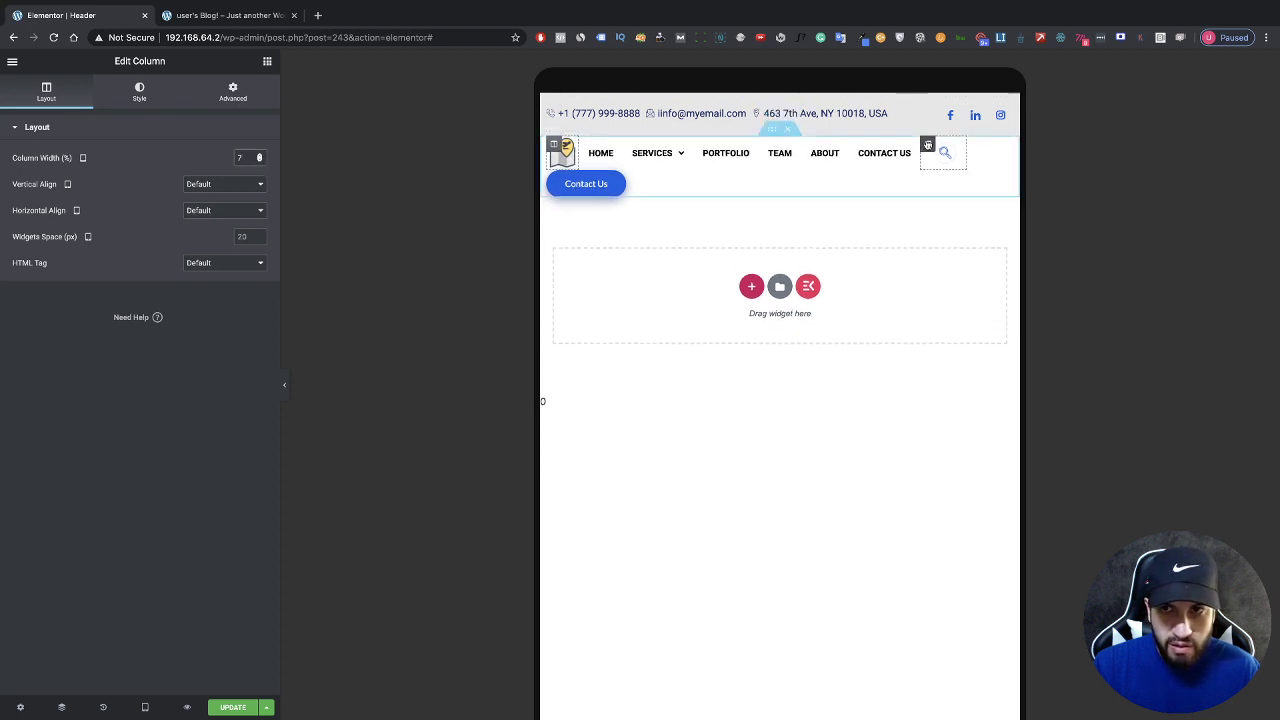
Step: Narrow the search icon column width to 4%
left_click(259, 155)
left_click(259, 155)
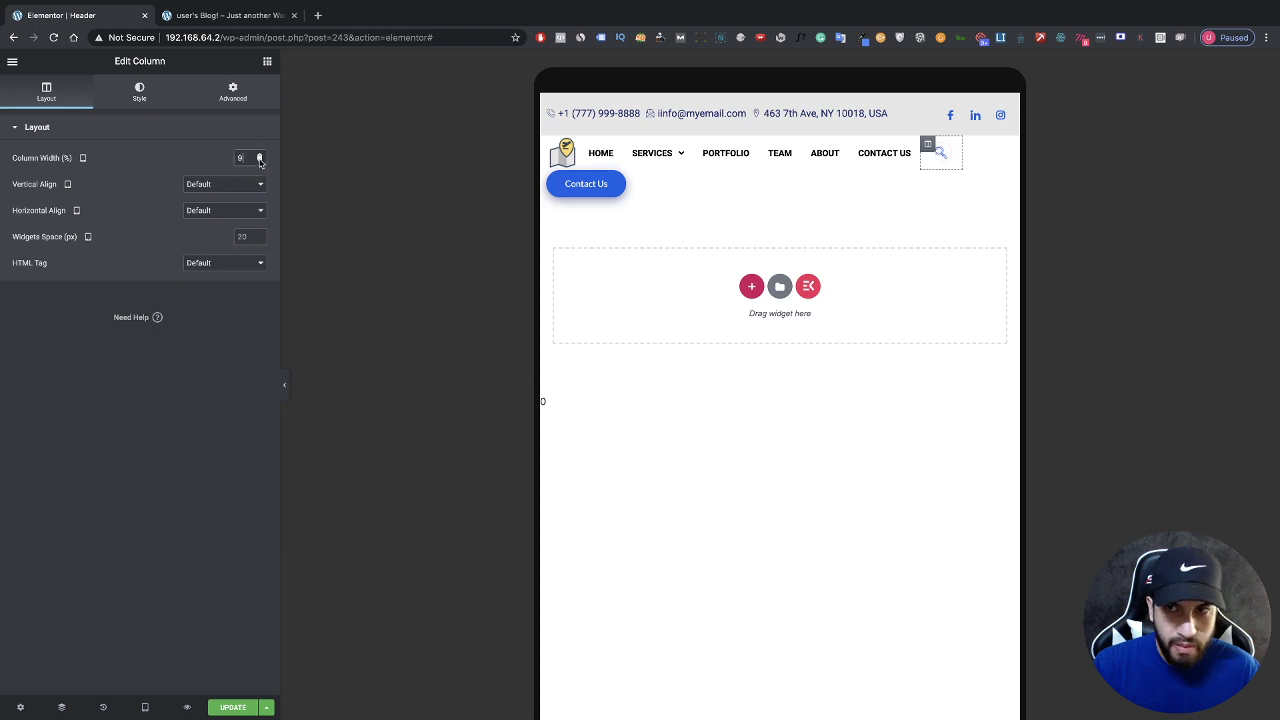
left_click(259, 161)
left_click(259, 161)
left_click(259, 161)
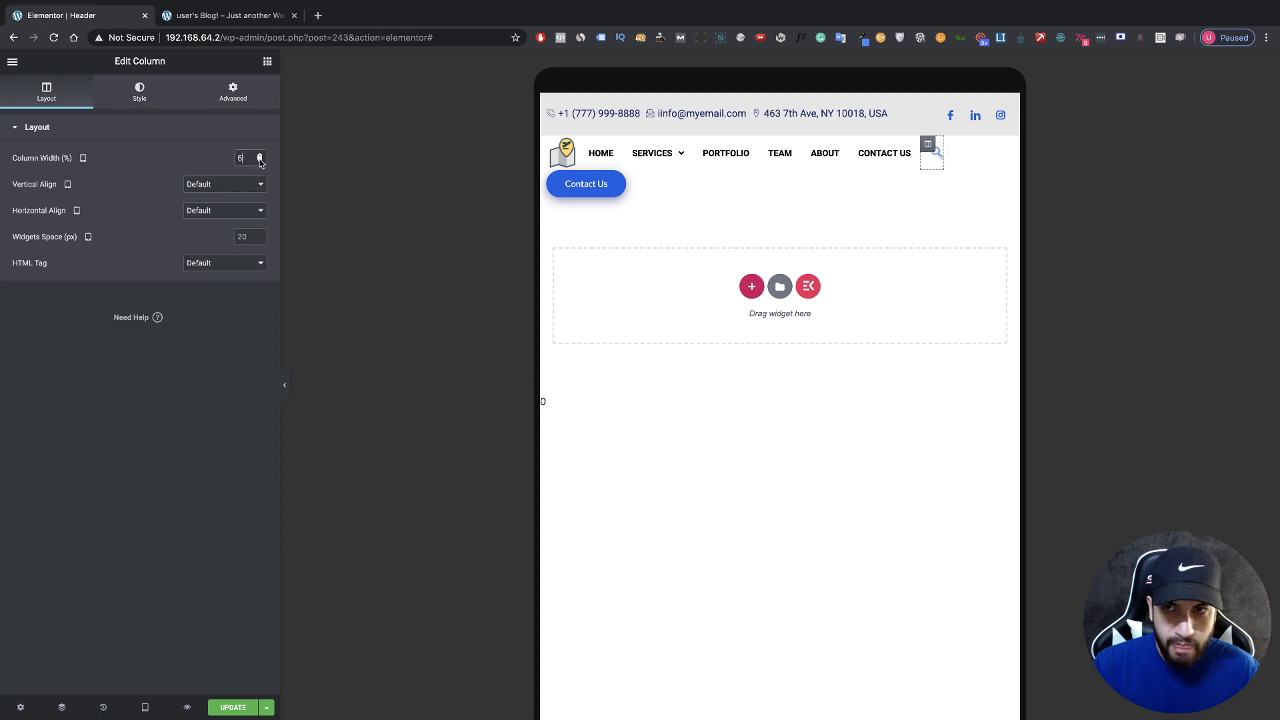
left_click(259, 161)
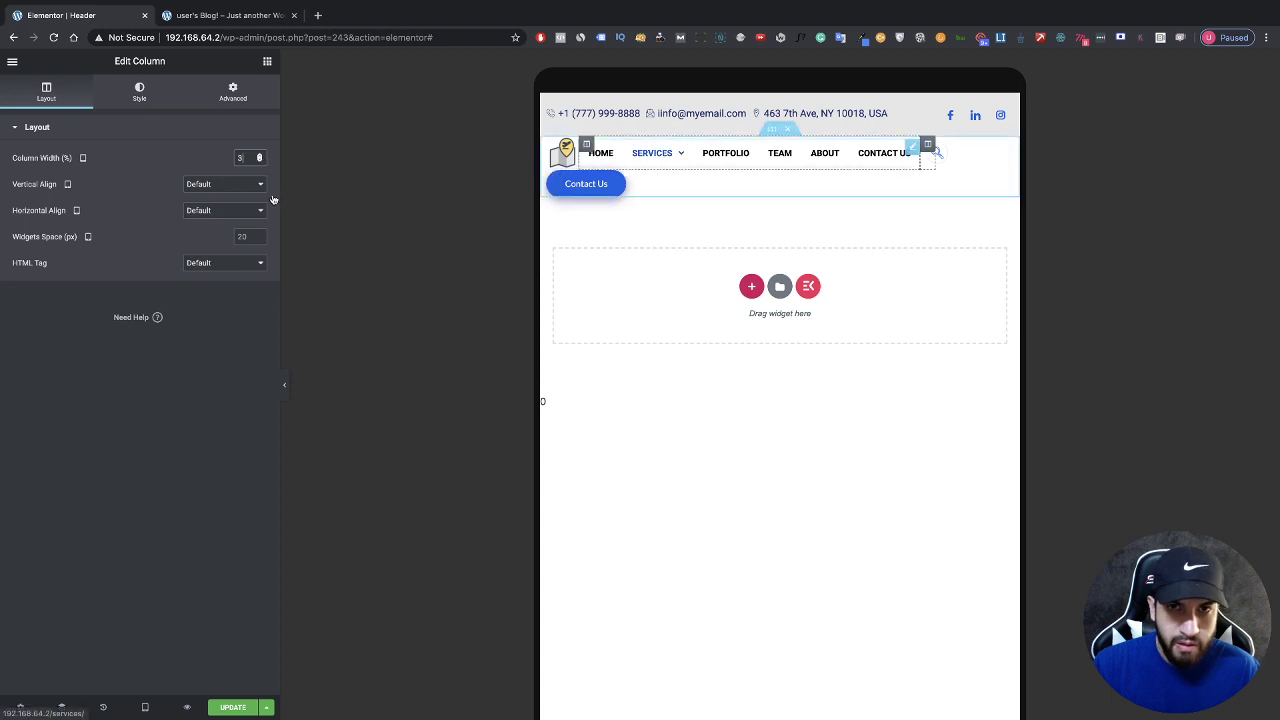
Step: Reduce the menu typography font size to 12 px
left_click(636, 165)
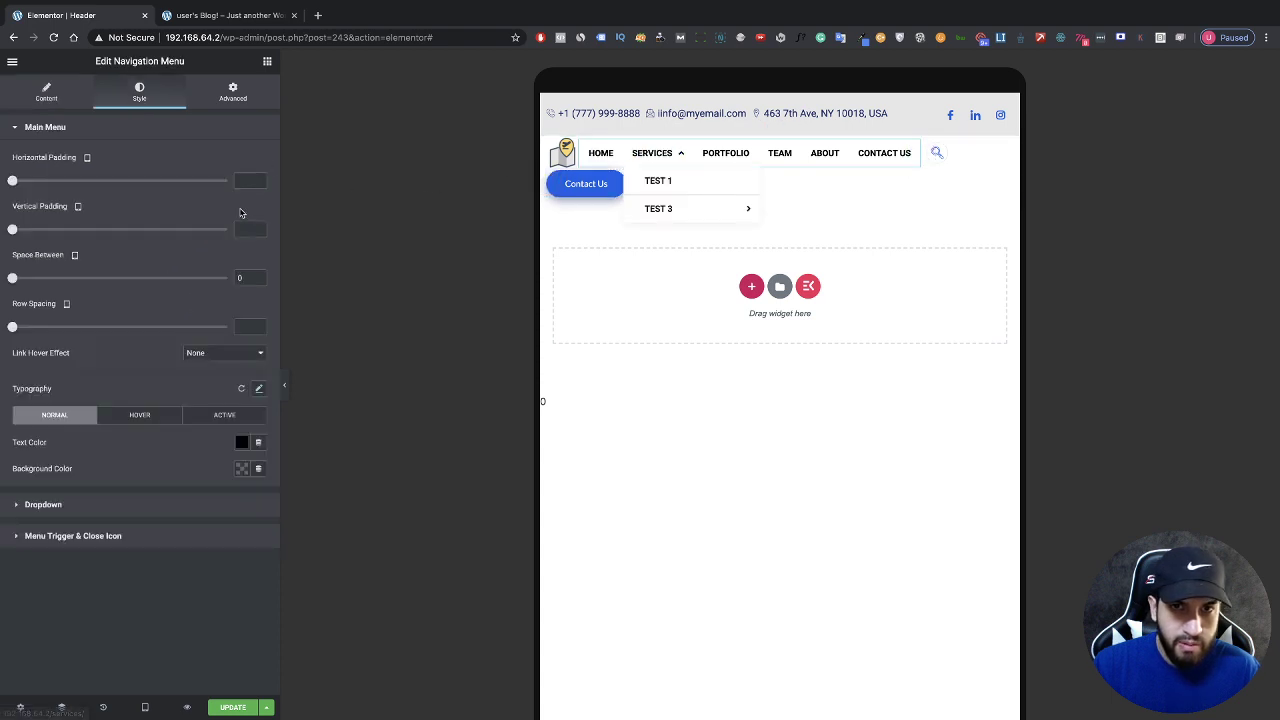
left_click(259, 388)
left_click_drag(27, 482, 37, 482)
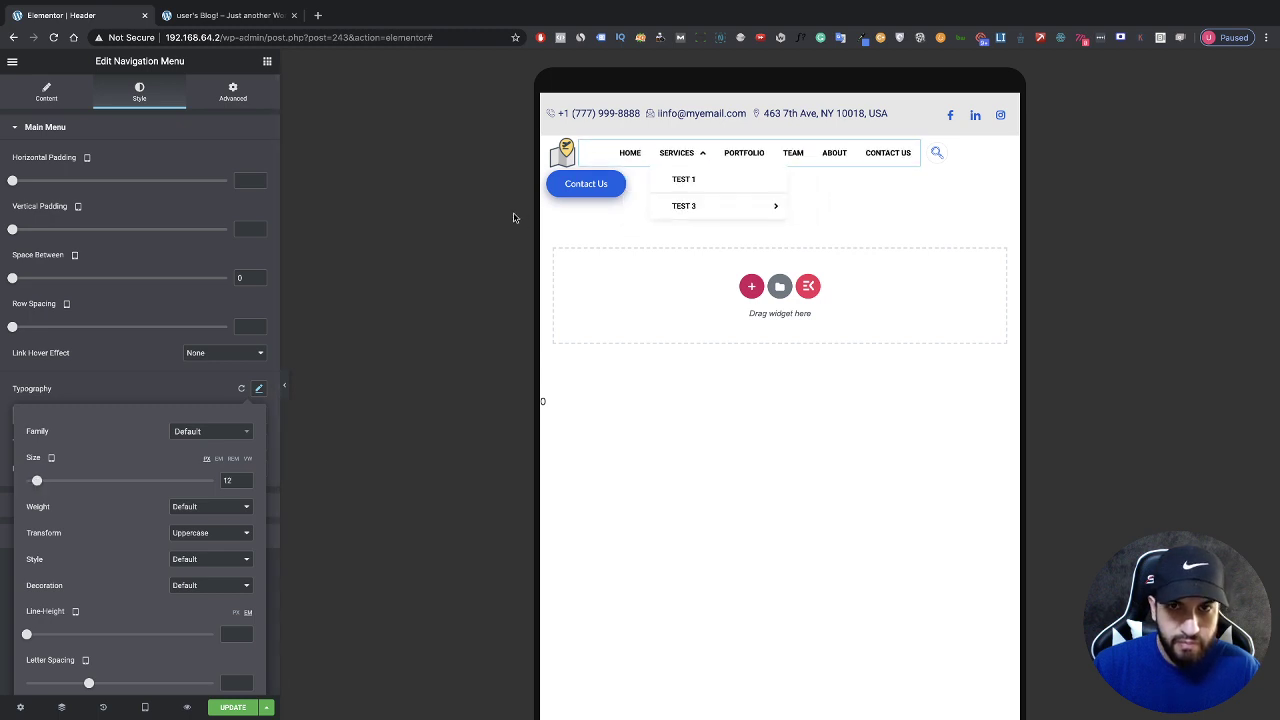
left_click(587, 146)
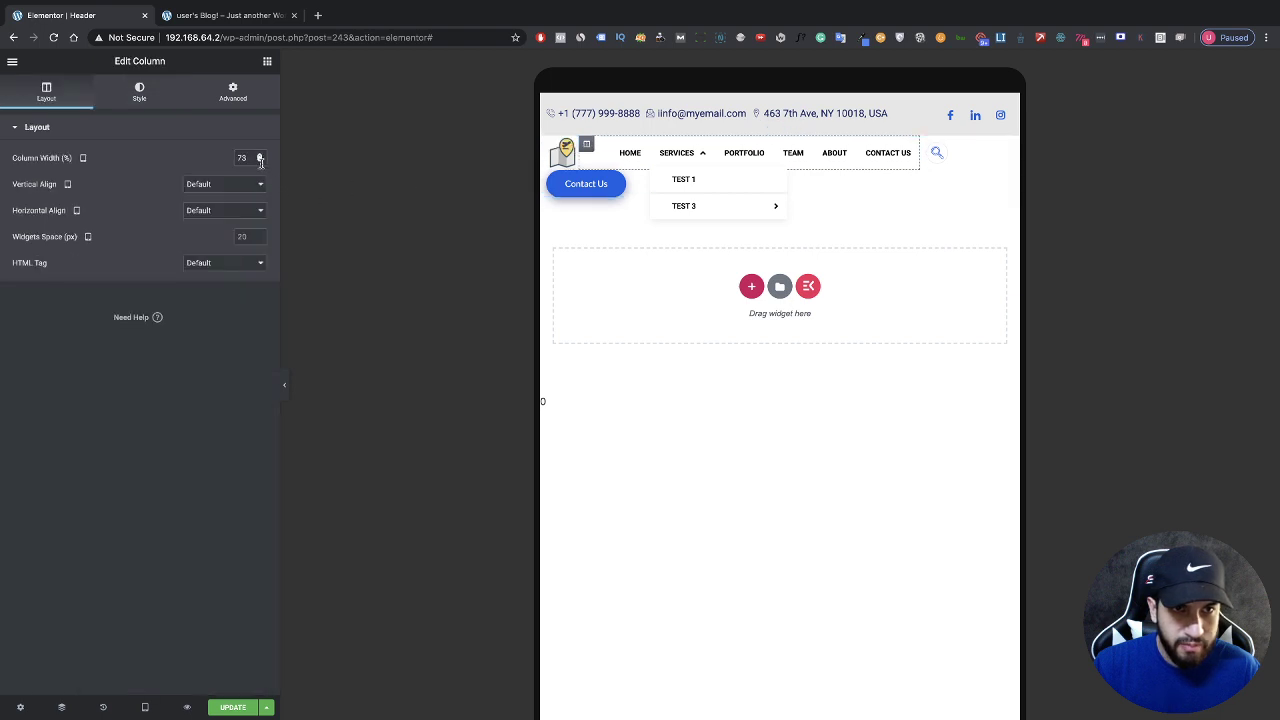
Step: Narrow the menu column to 68% so Contact Us joins the row
left_click(259, 161)
left_click(259, 161)
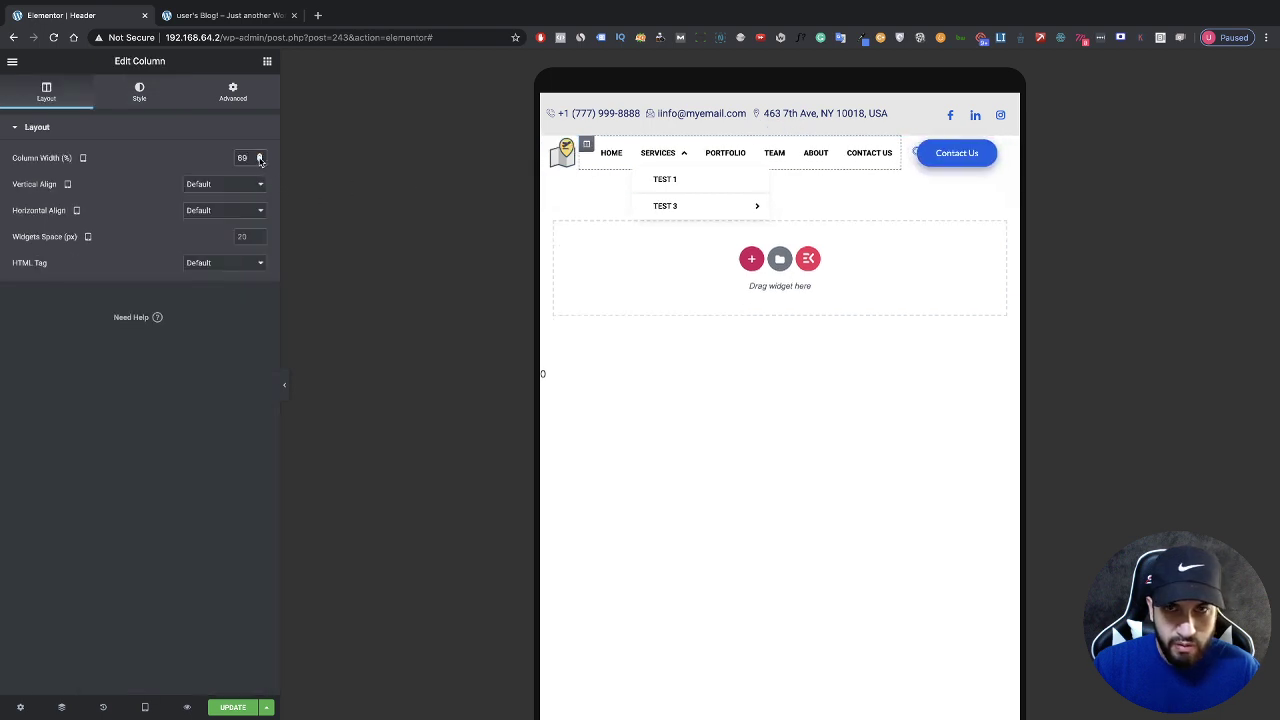
left_click(259, 156)
left_click(259, 161)
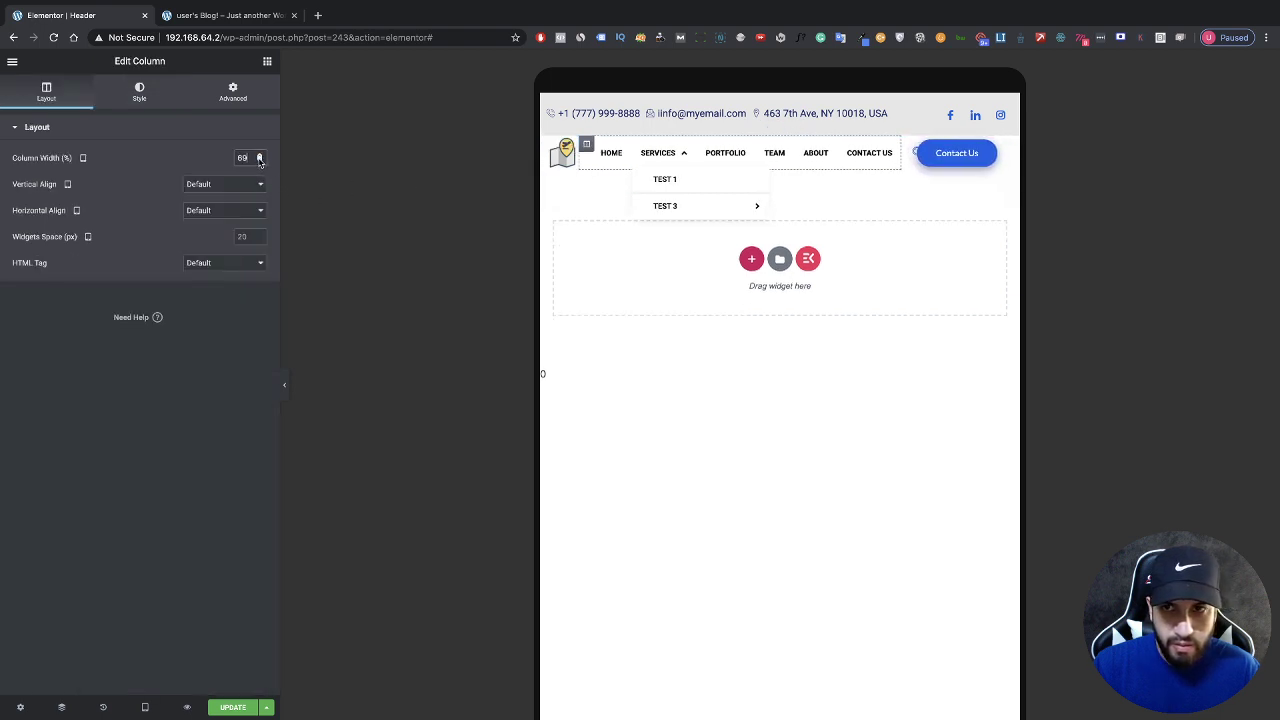
left_click(259, 161)
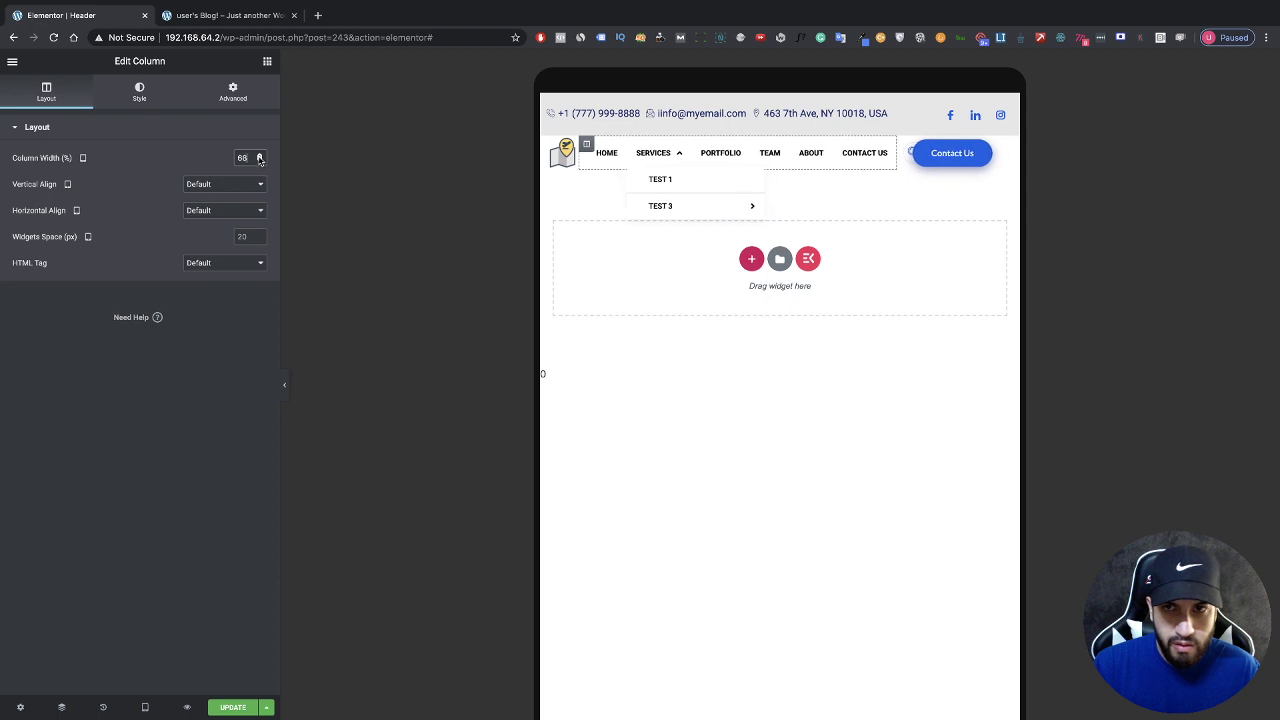
Step: Widen the search icon column beside Contact Us to 6% and preview the tablet header
left_click(904, 147)
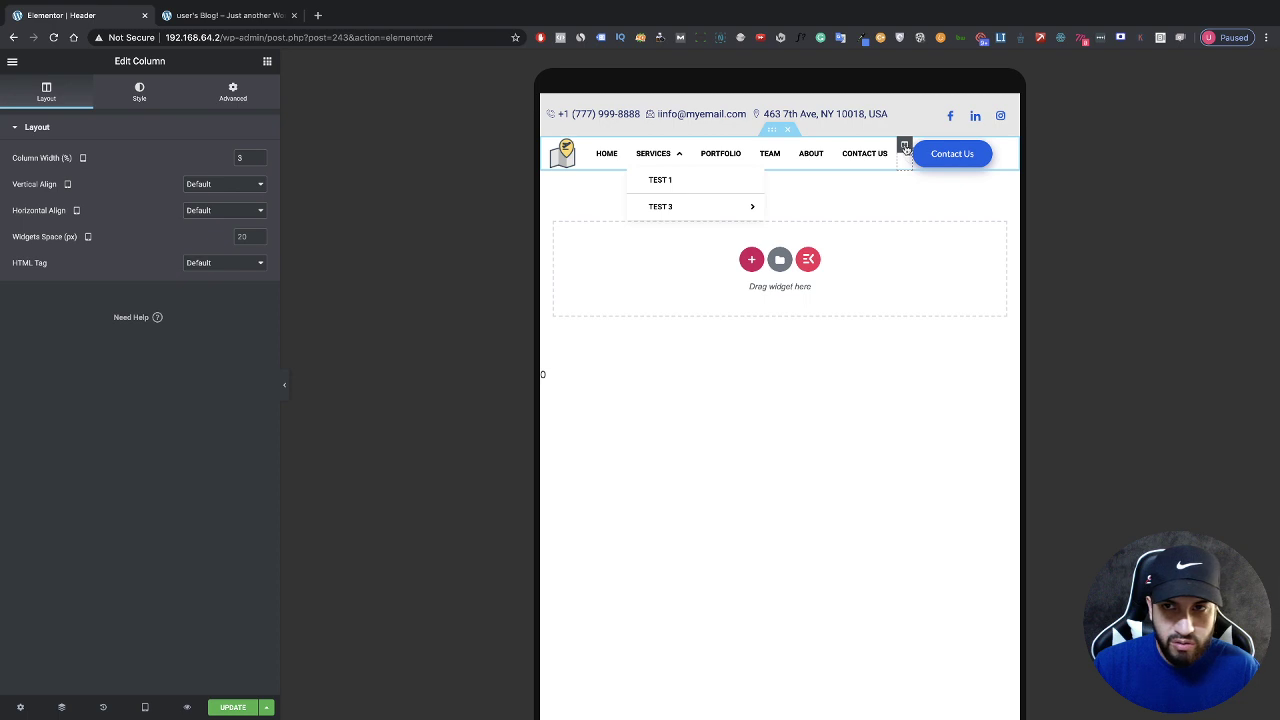
left_click(258, 156)
left_click(258, 156)
left_click(258, 156)
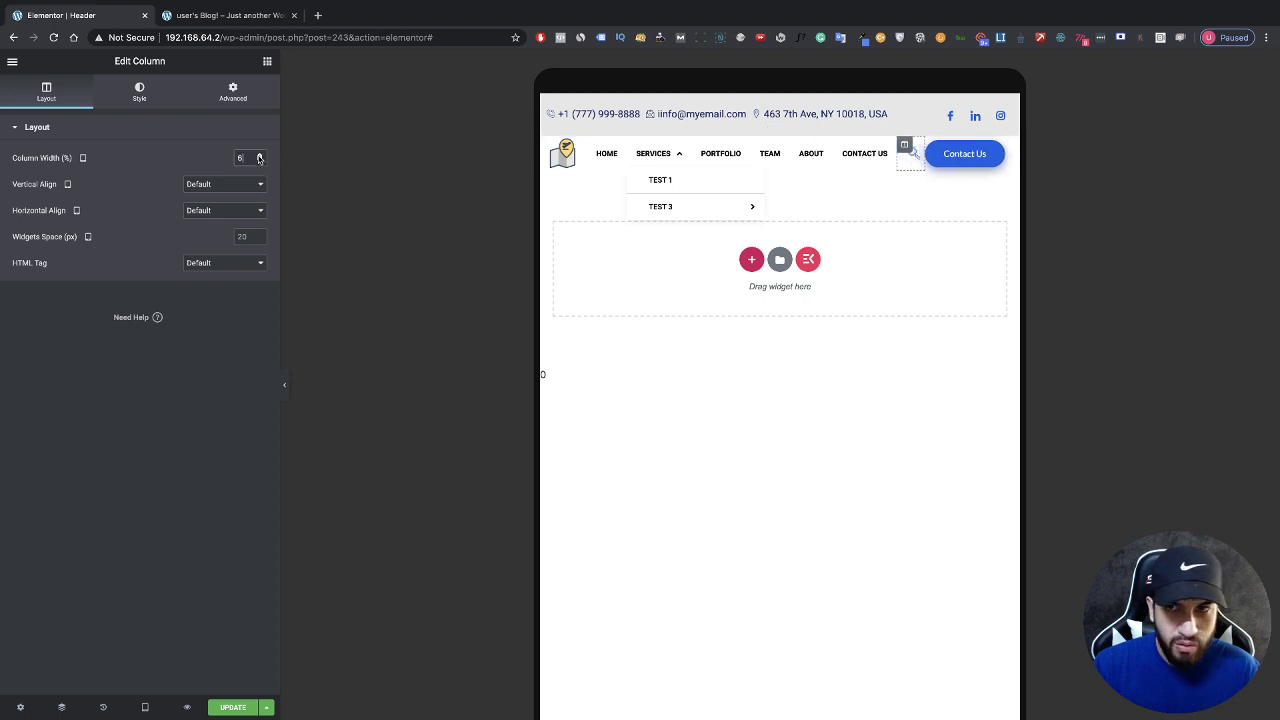
left_click(258, 156)
left_click(258, 156)
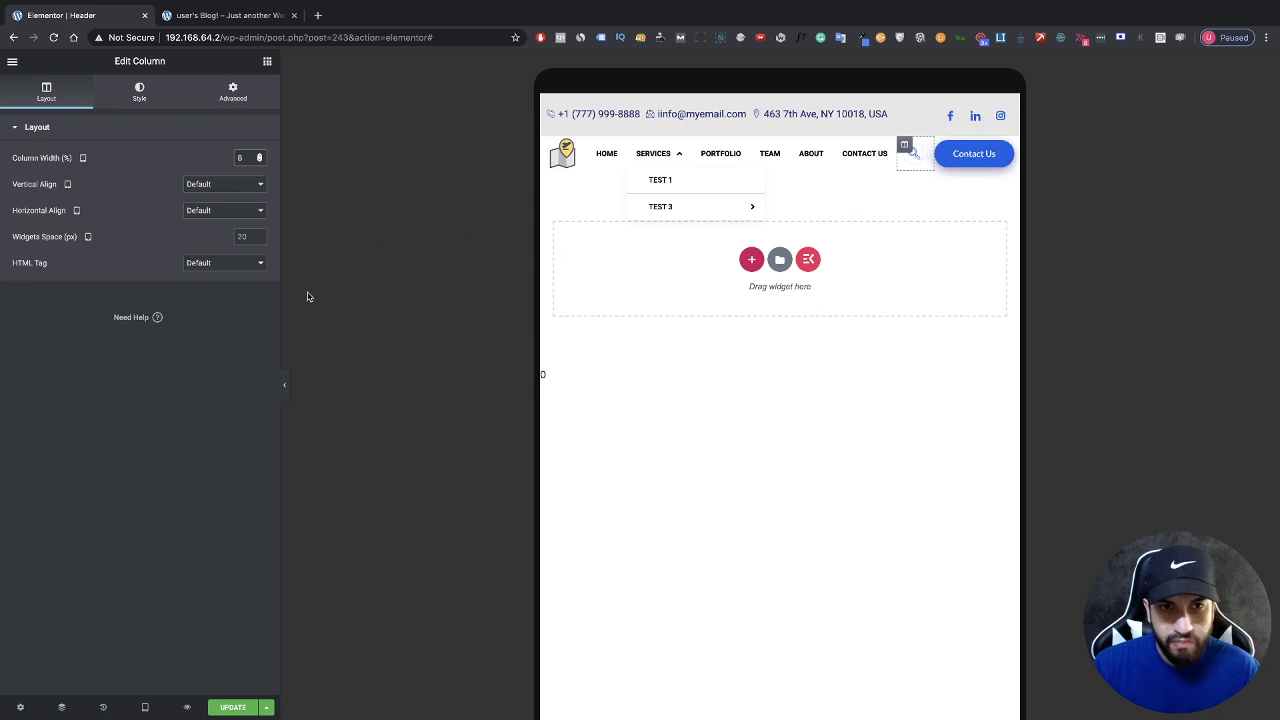
left_click(283, 384)
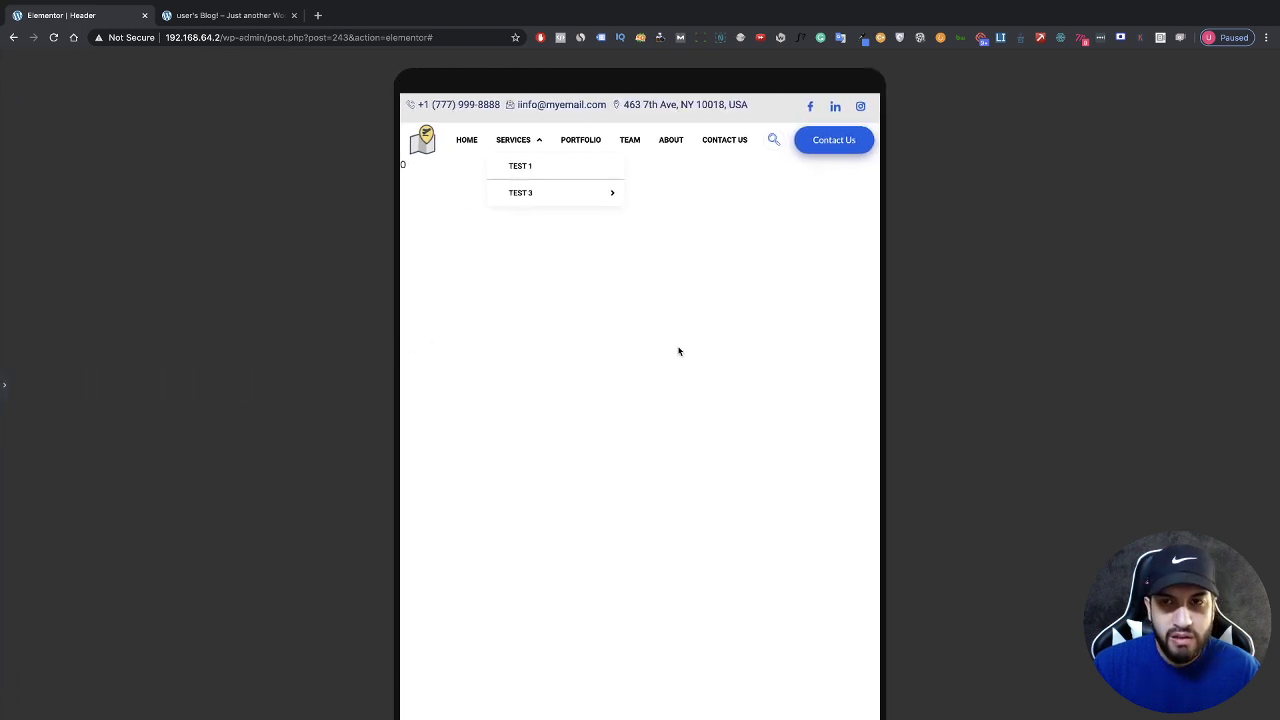
Step: Switch the Responsive Mode preview from tablet to Mobile
left_click(4, 385)
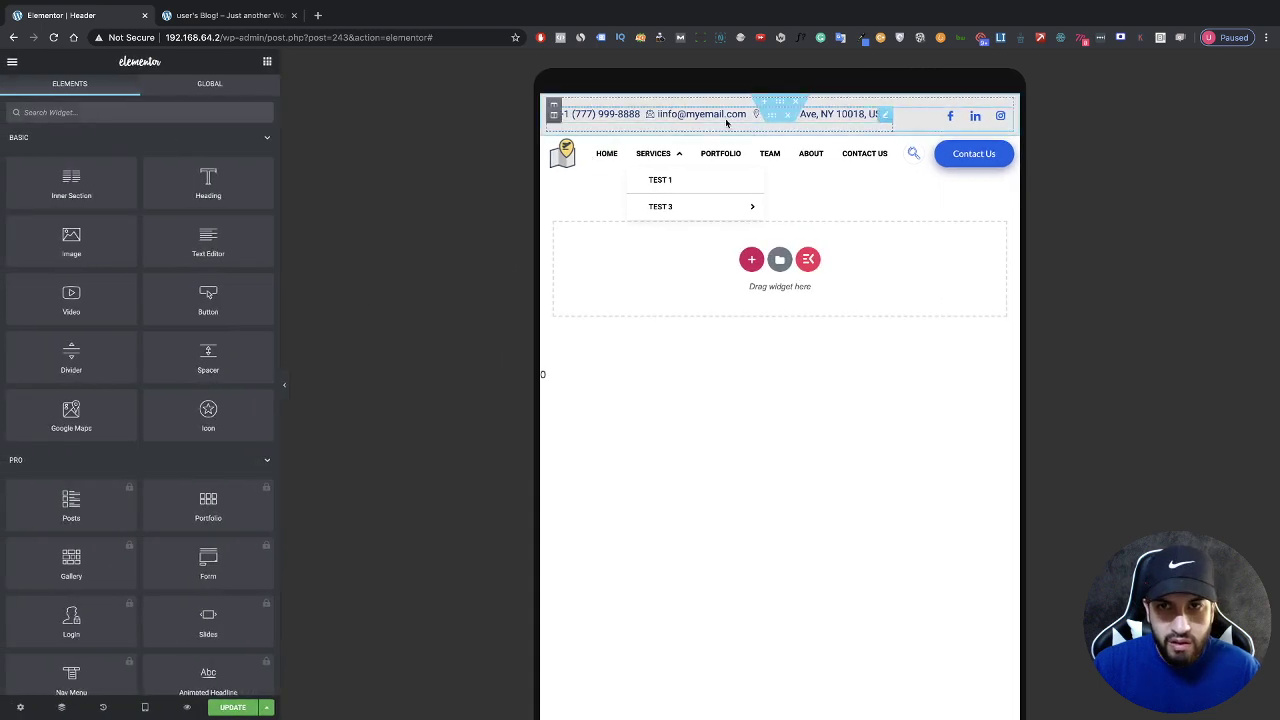
left_click(283, 384)
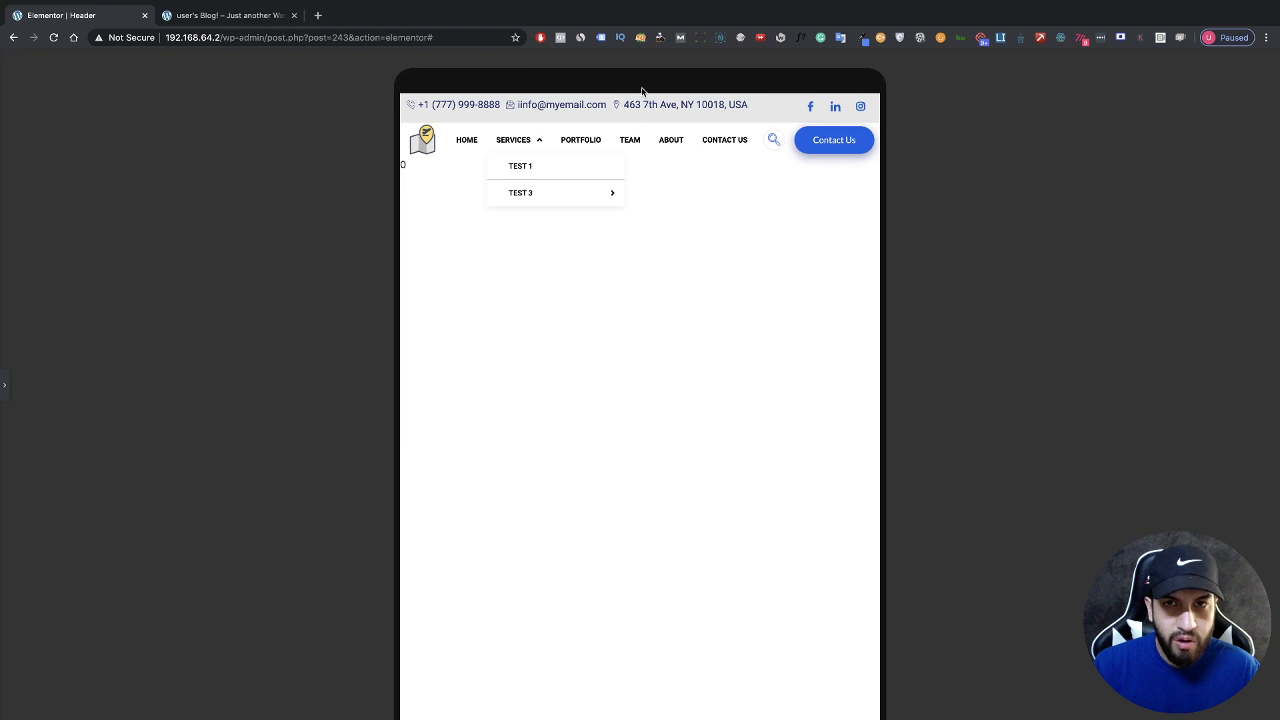
left_click(4, 408)
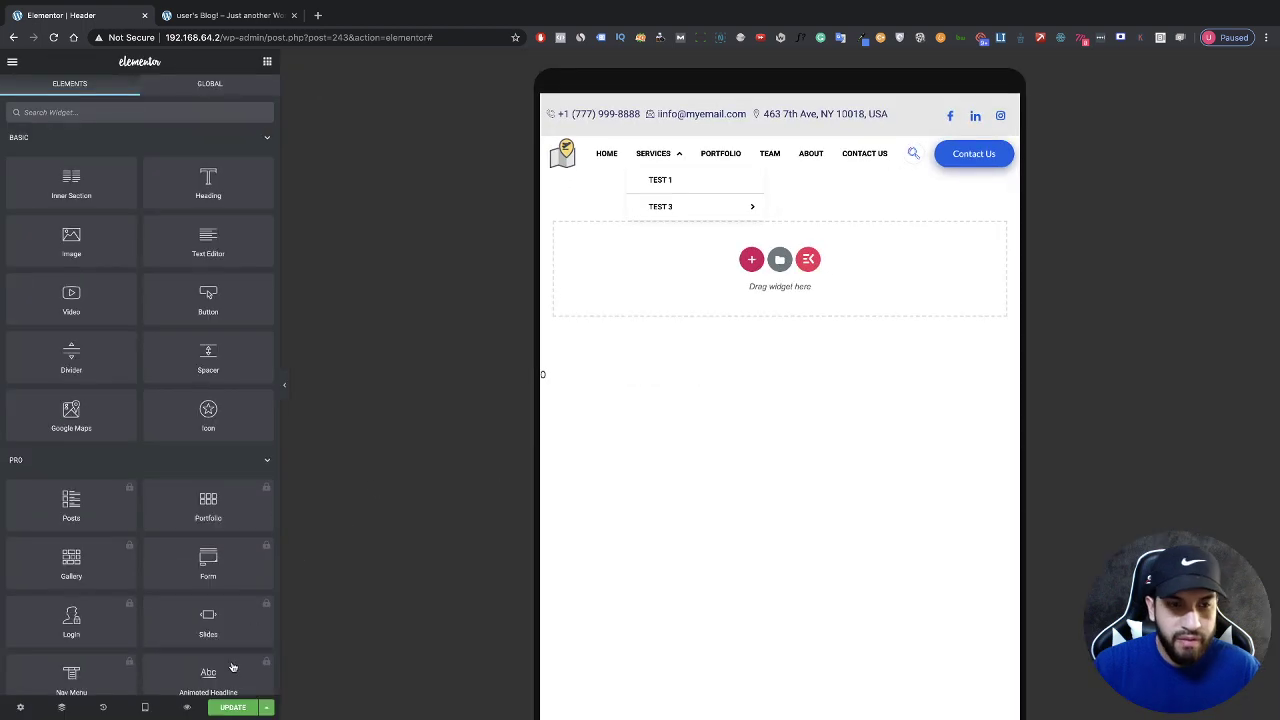
left_click(146, 709)
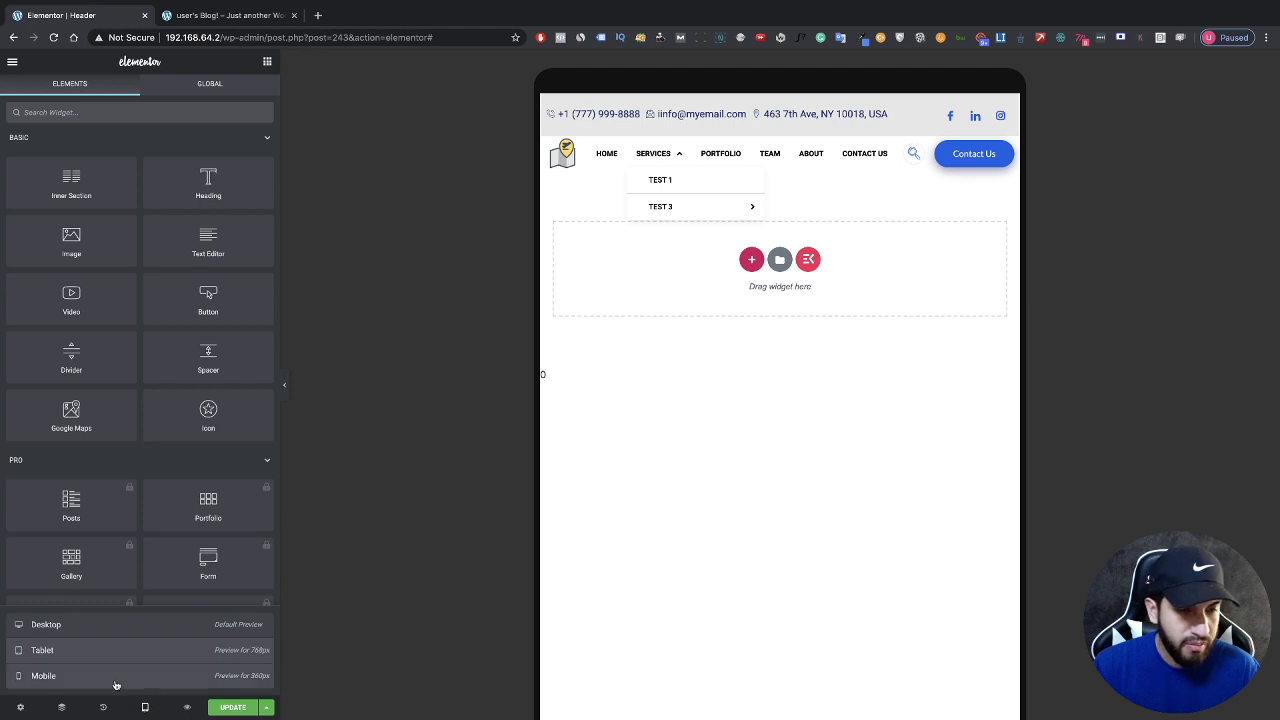
left_click(116, 677)
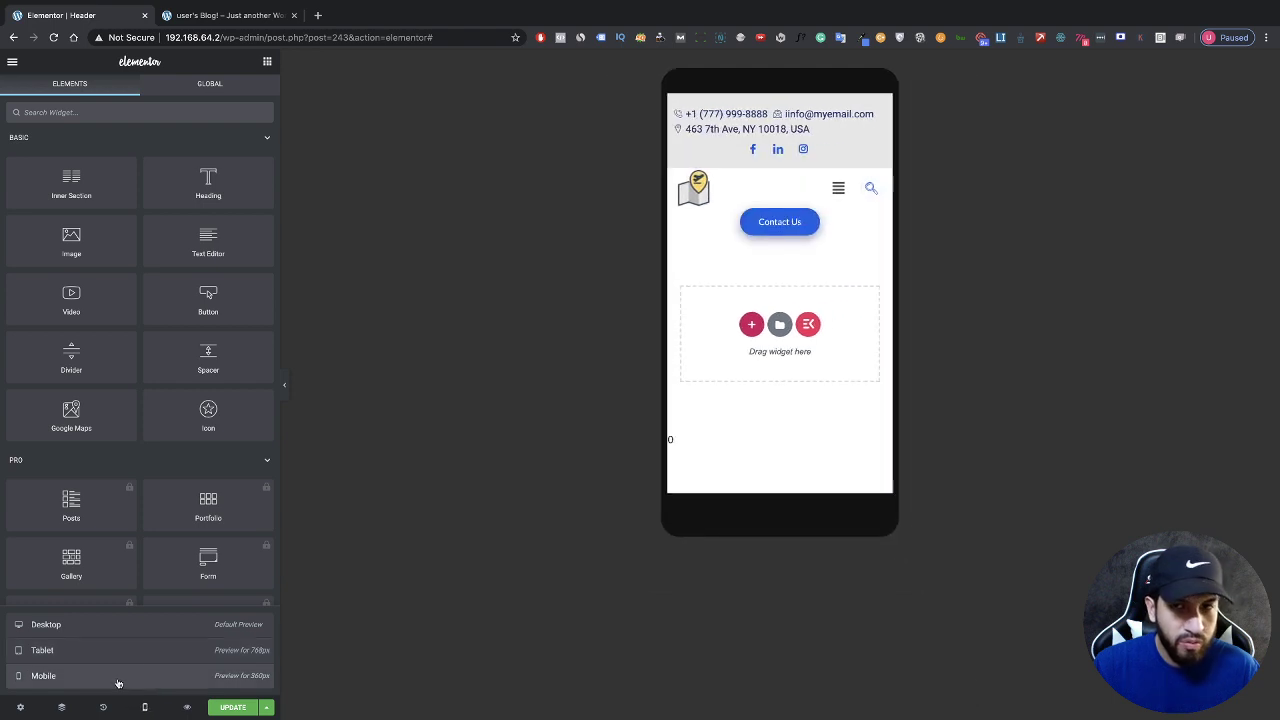
Step: Set the contact Icon List alignment to Center and preview the mobile header
left_click(840, 134)
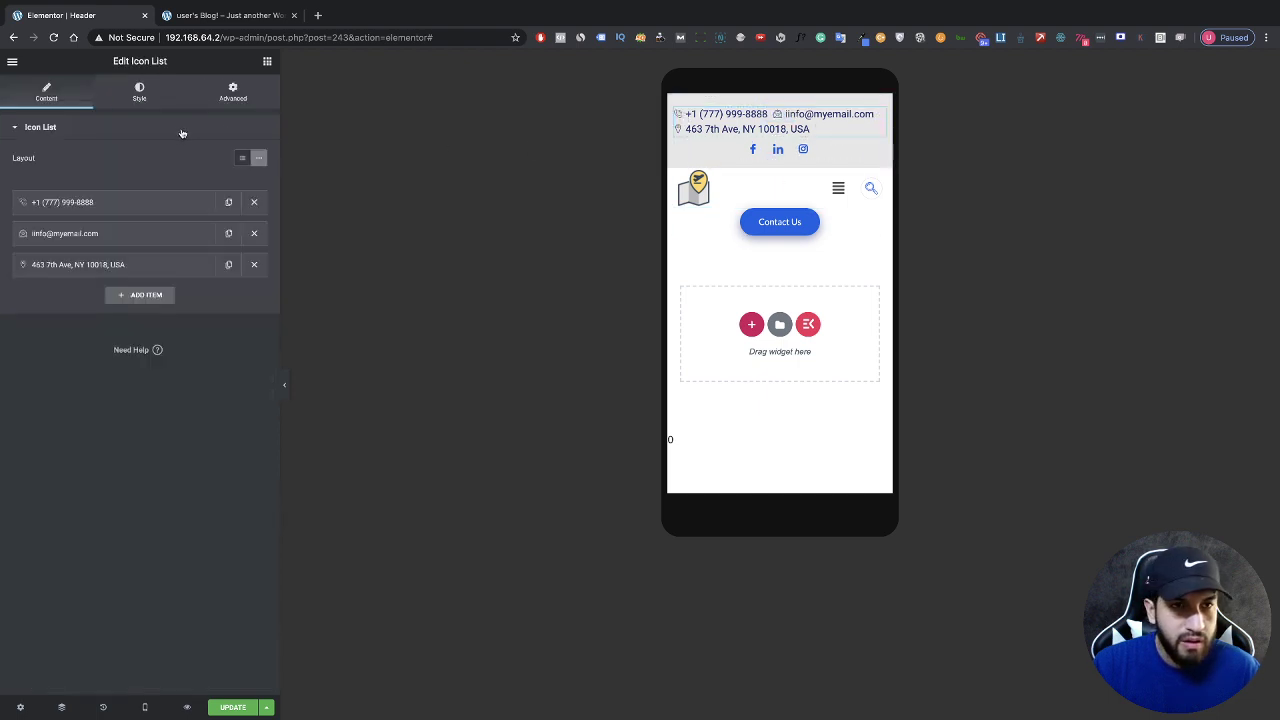
left_click(138, 98)
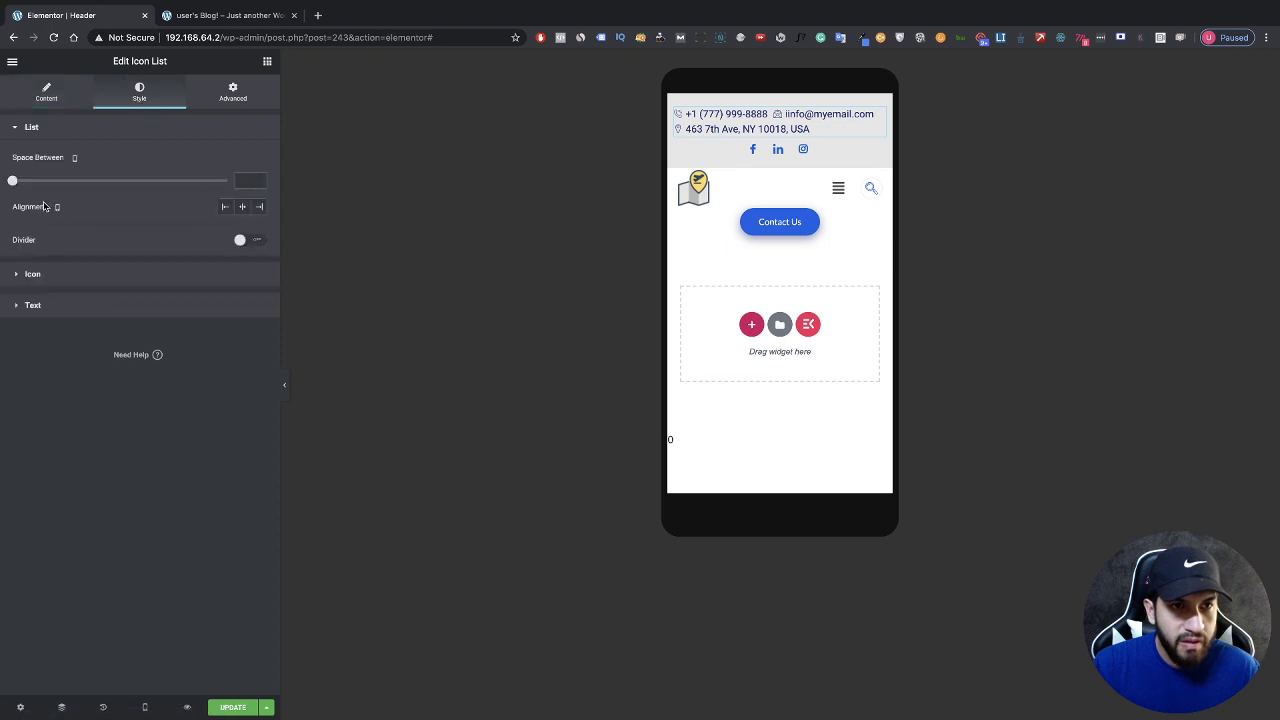
left_click(243, 209)
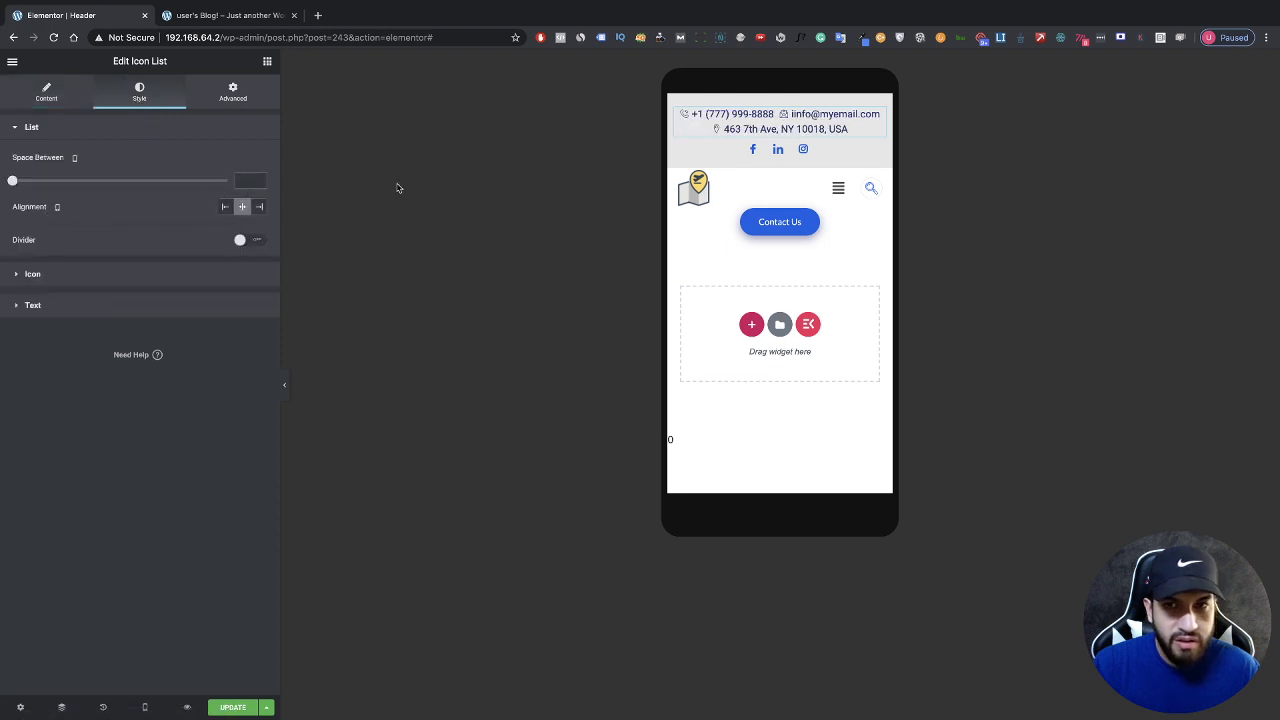
left_click(824, 152)
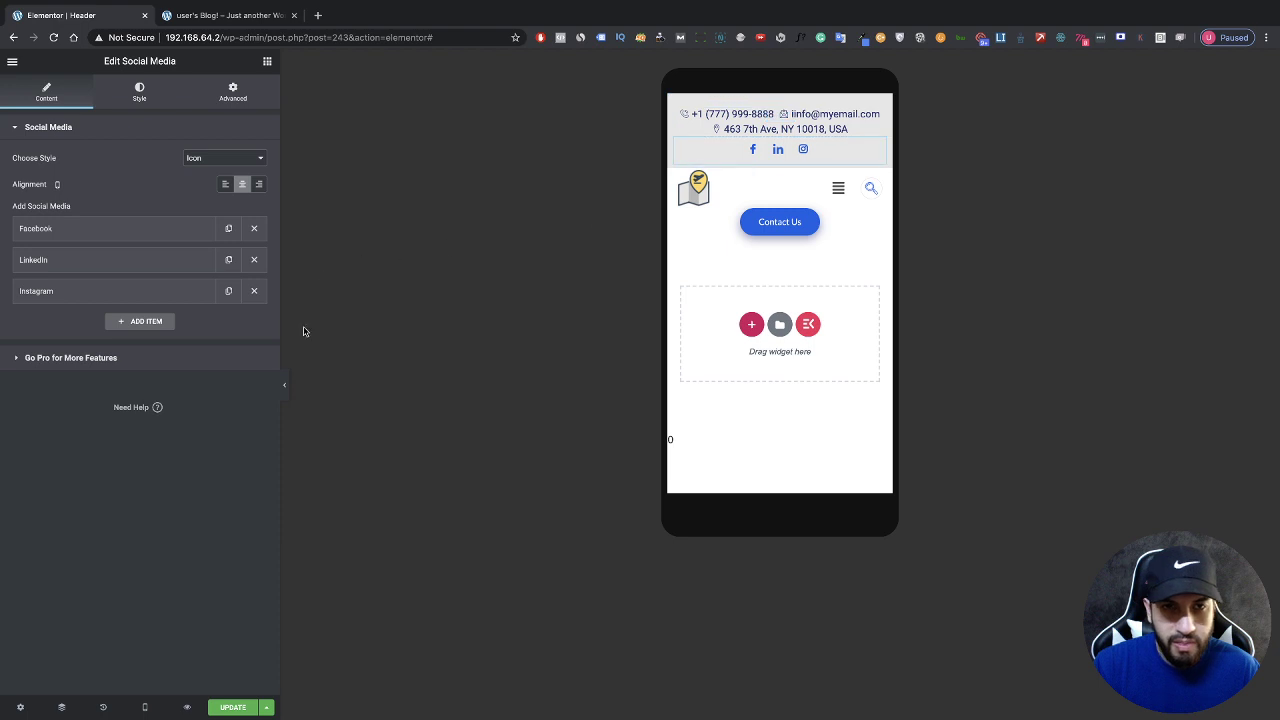
left_click(284, 384)
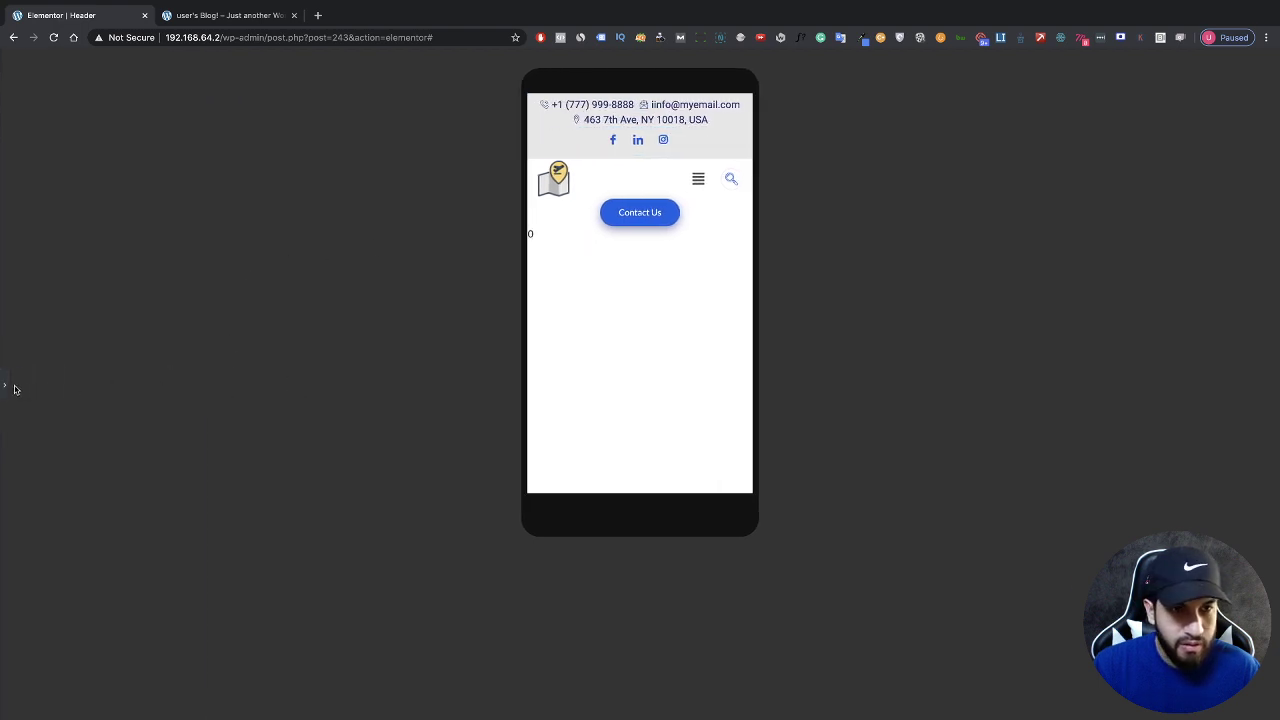
left_click(5, 386)
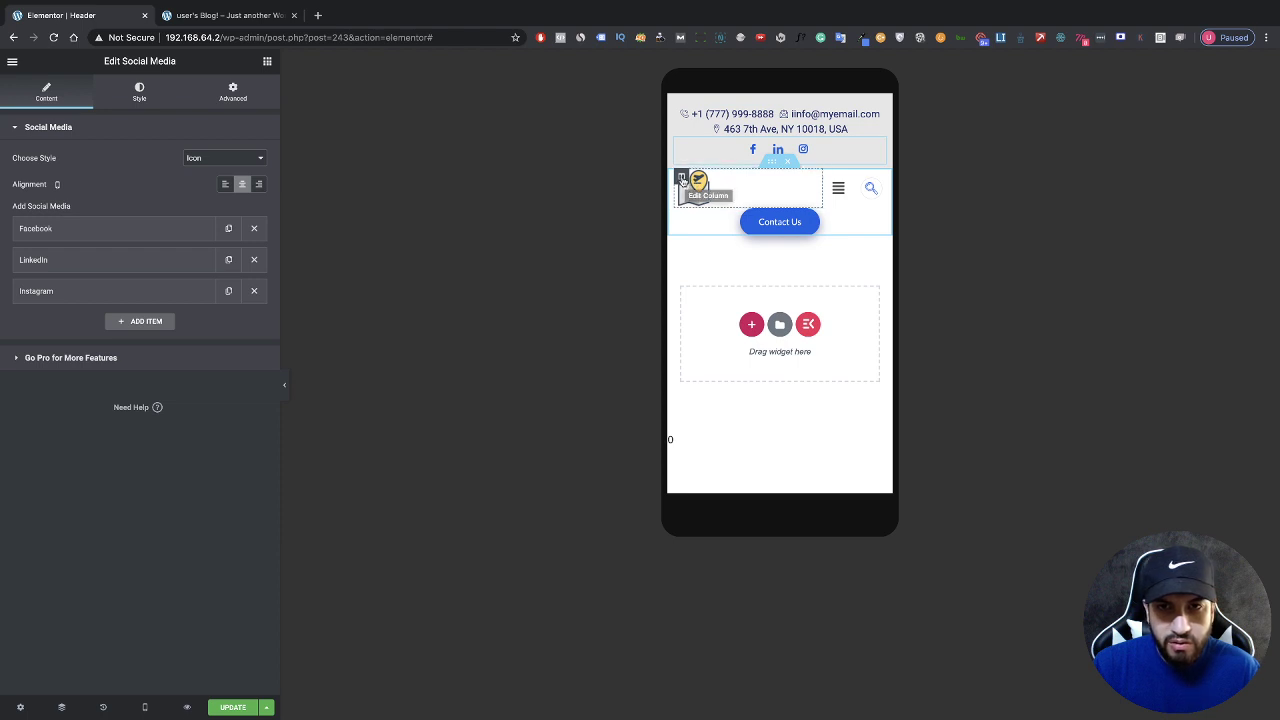
Step: Set the logo column width to 20% on mobile
left_click(681, 178)
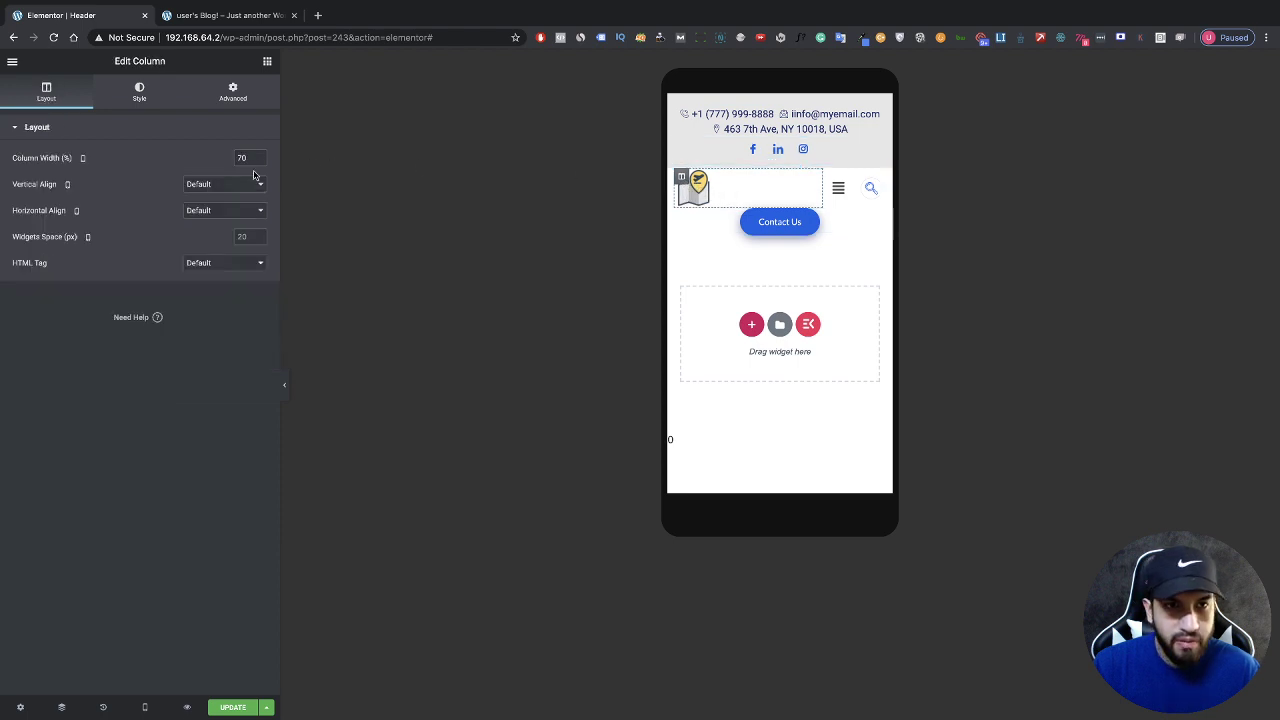
left_click_drag(260, 162, 260, 162)
left_click(260, 156)
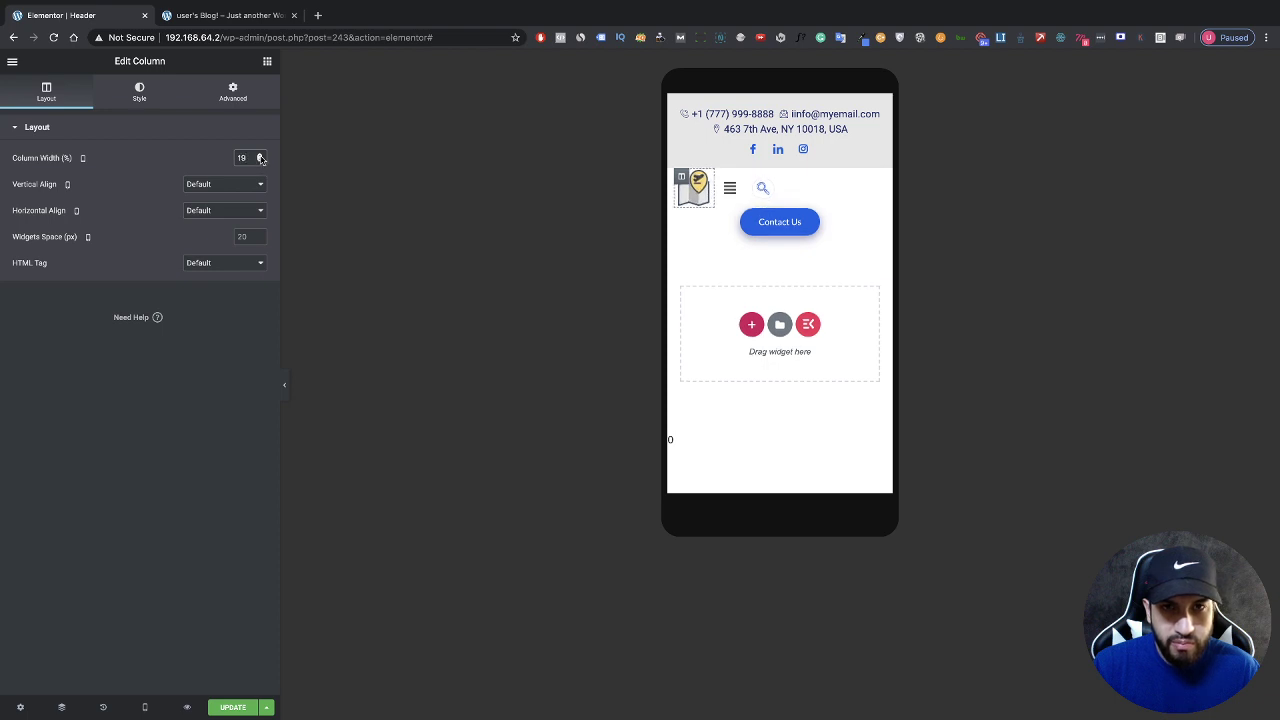
left_click(260, 156)
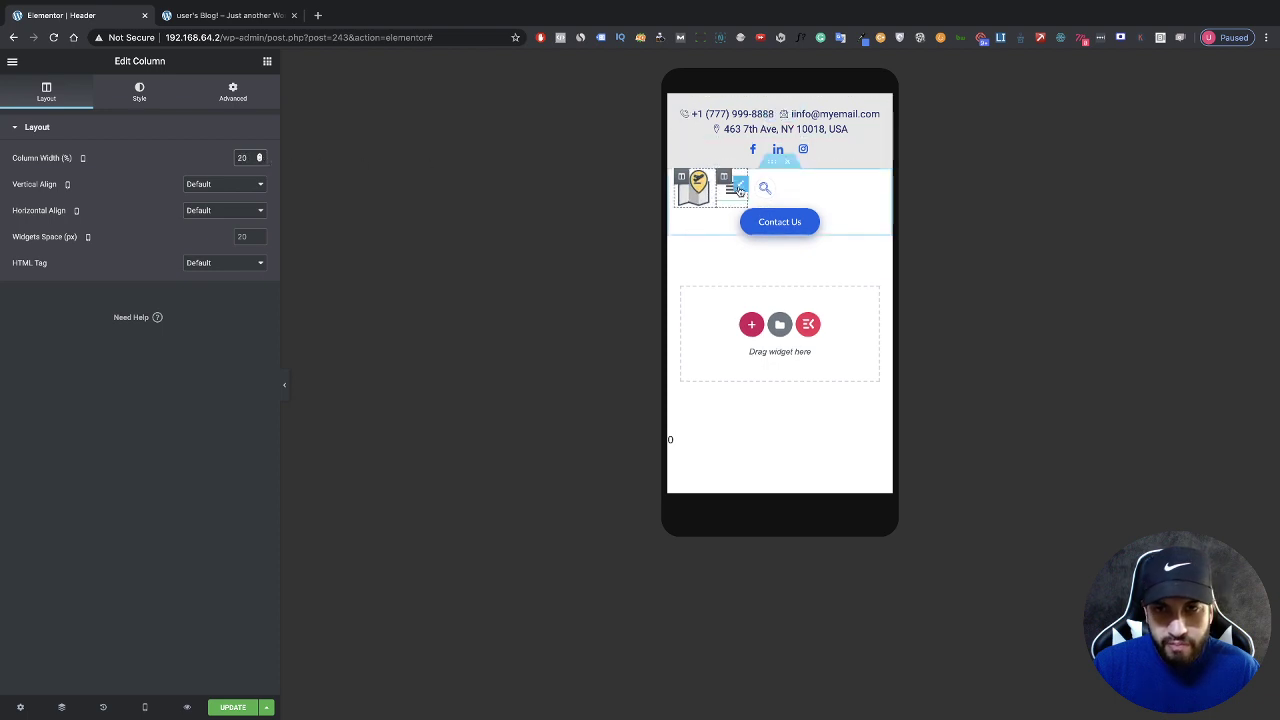
Step: Set the Contact Us column width to 40%
left_click(682, 217)
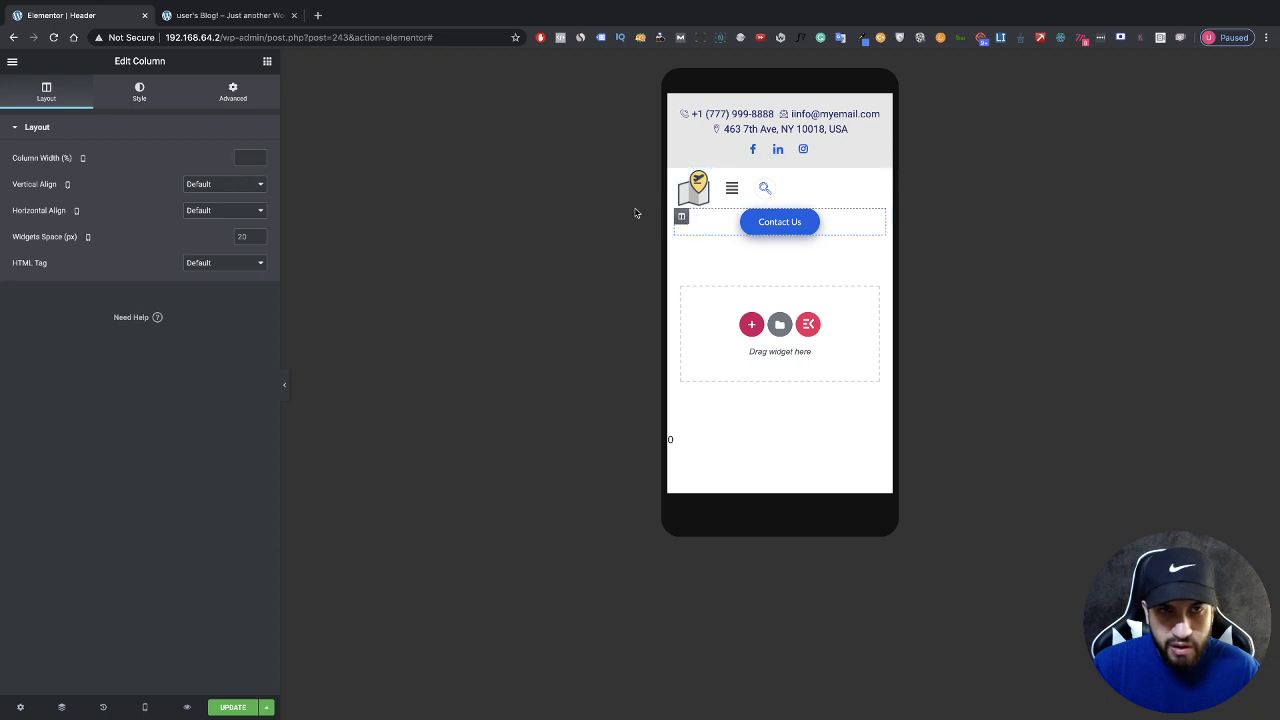
left_click(260, 157)
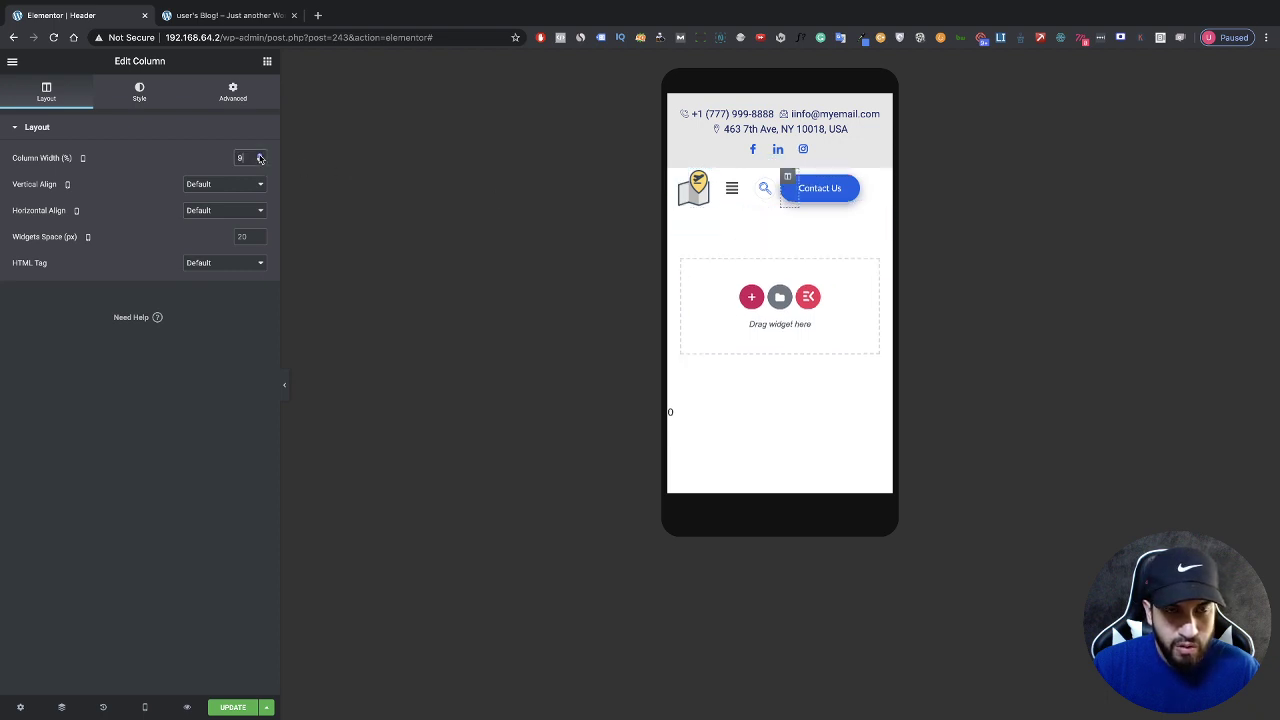
left_click(260, 156)
left_click(260, 156)
left_click(260, 157)
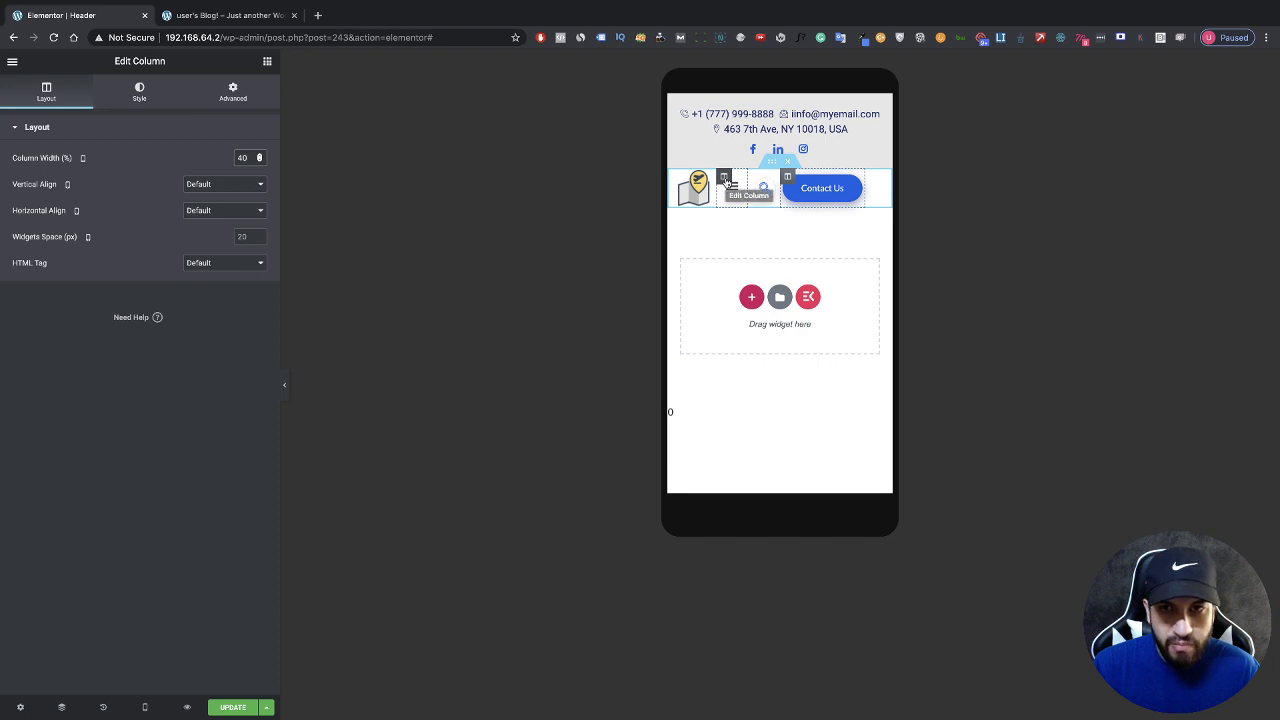
Step: Set the menu column width to 25% and preview the one-row layout
left_click(725, 180)
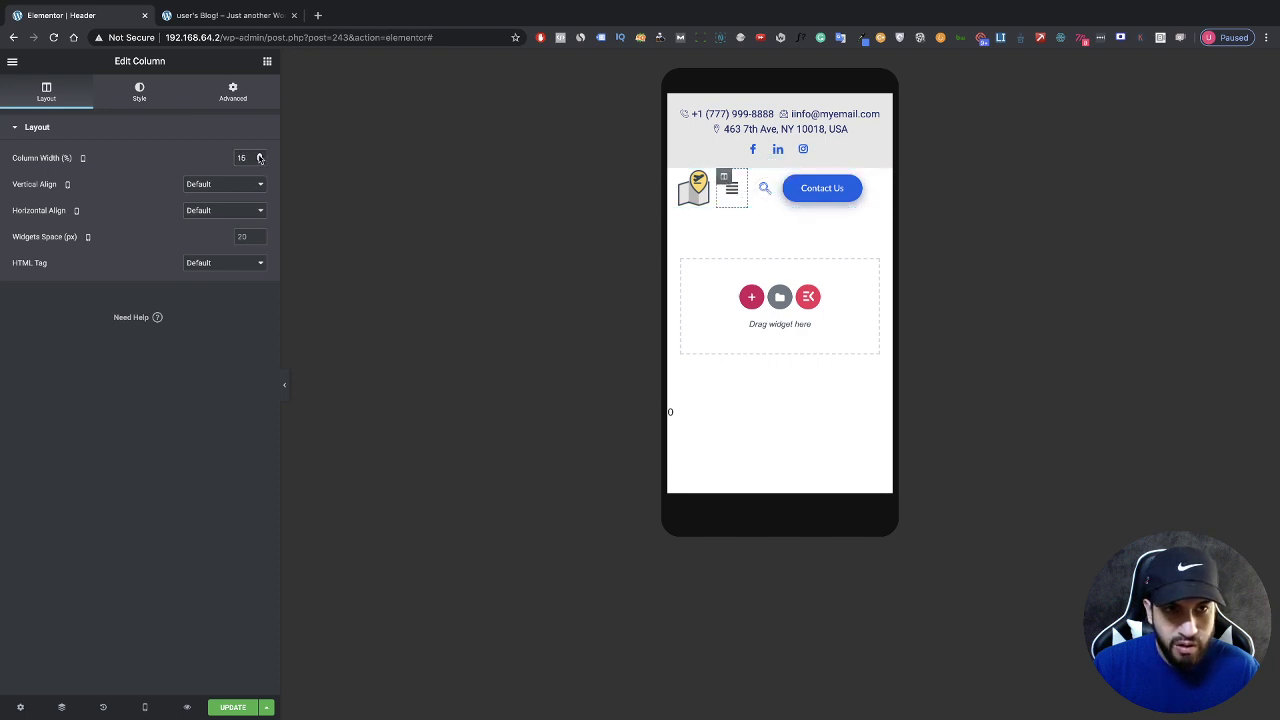
scroll(259, 157, "up", 10)
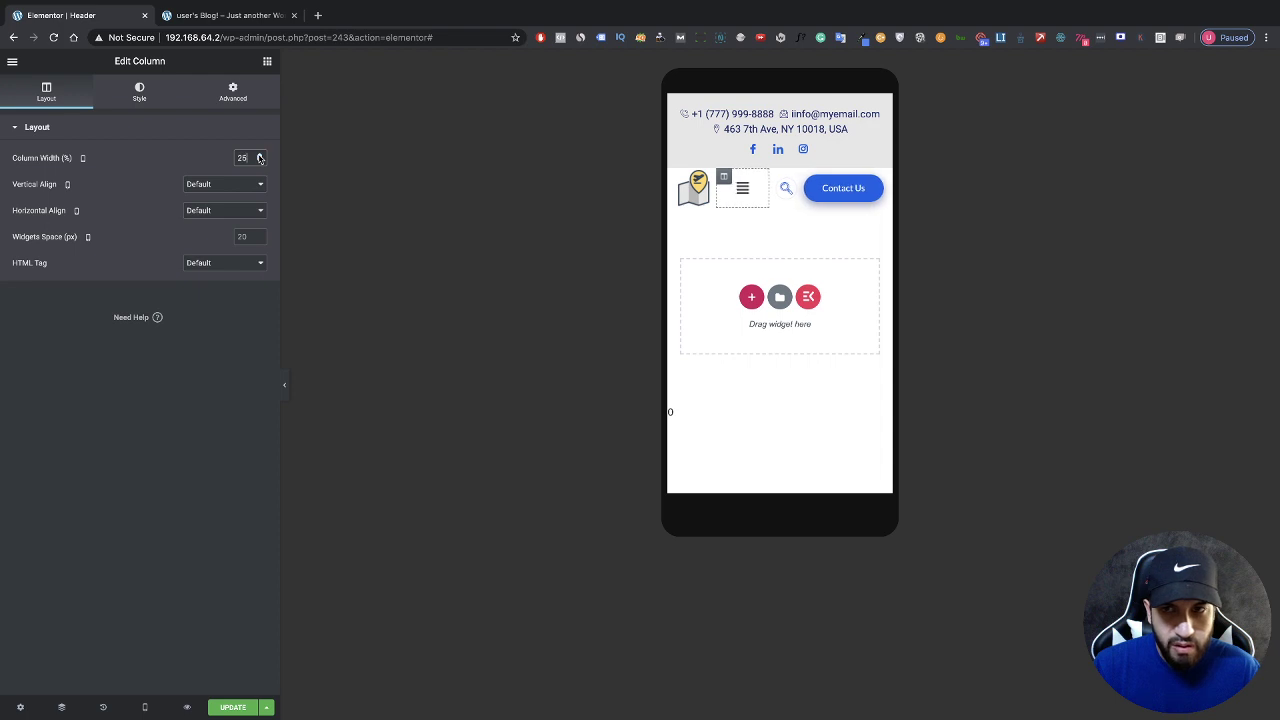
scroll(259, 157, "up", 1)
scroll(260, 160, "down", 1)
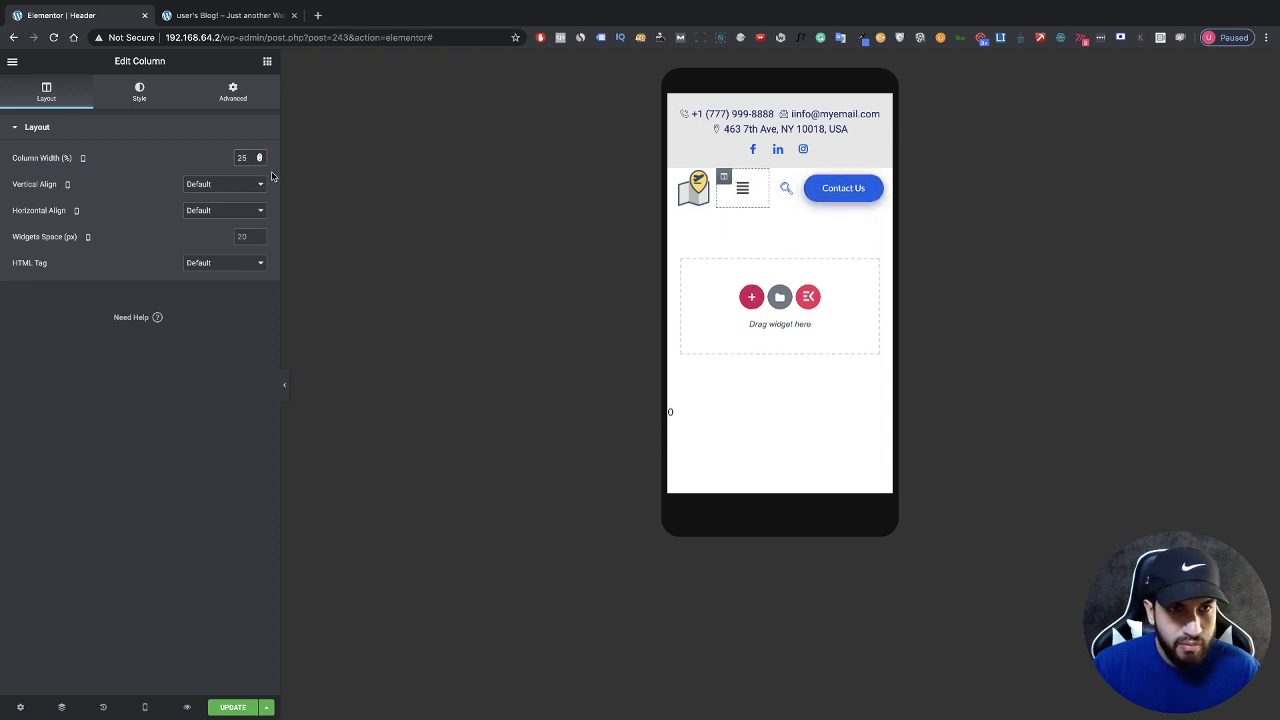
left_click(284, 386)
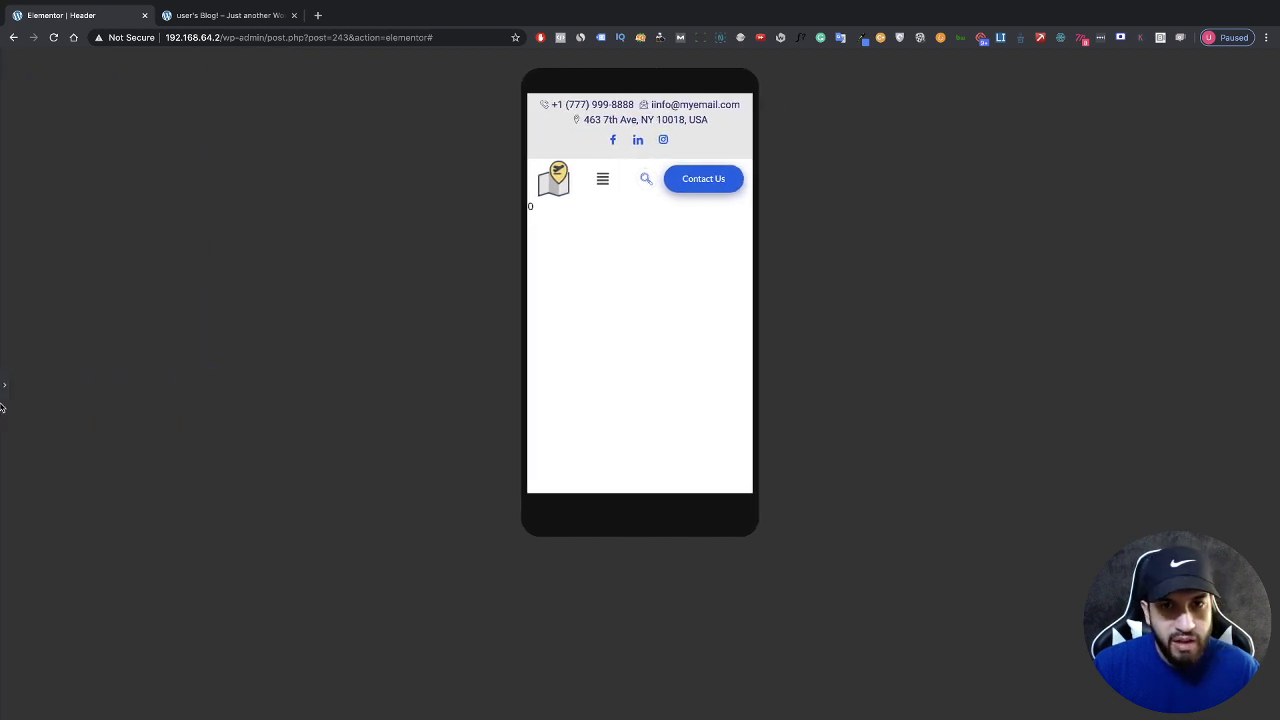
left_click(4, 385)
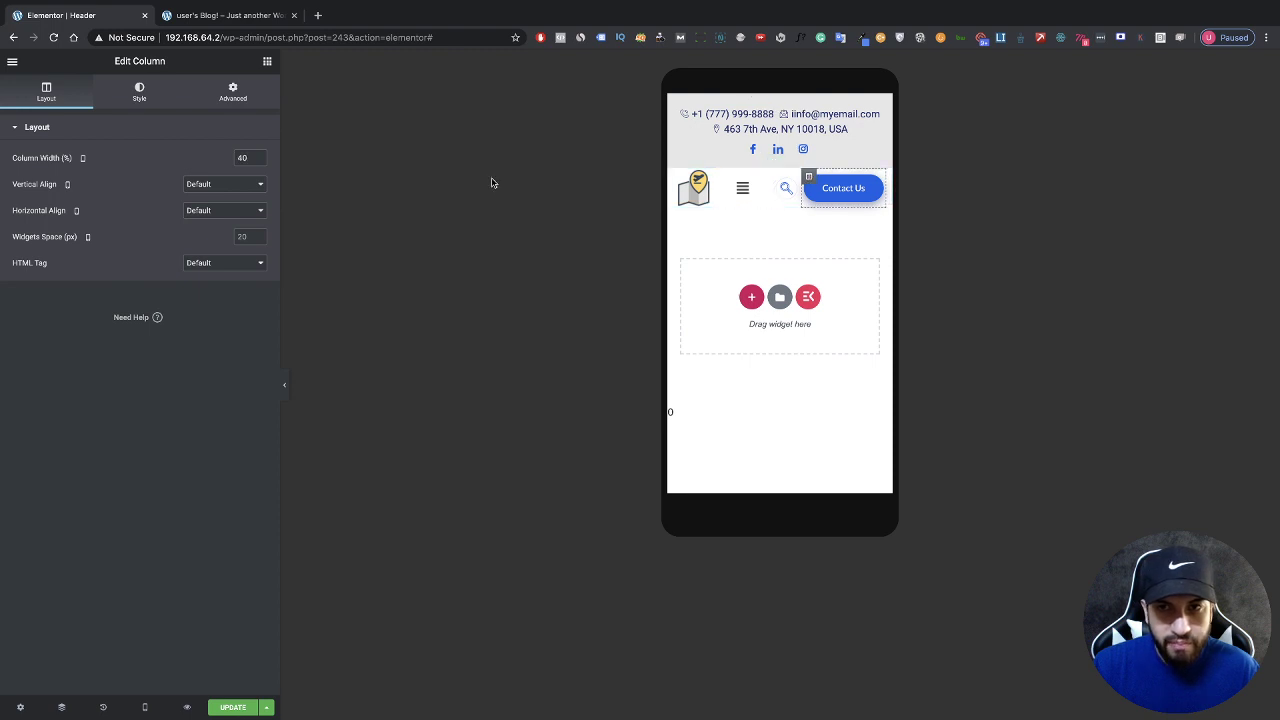
Step: Turn on Hide On Mobile for the Contact Us column and preview the phone header
left_click(229, 106)
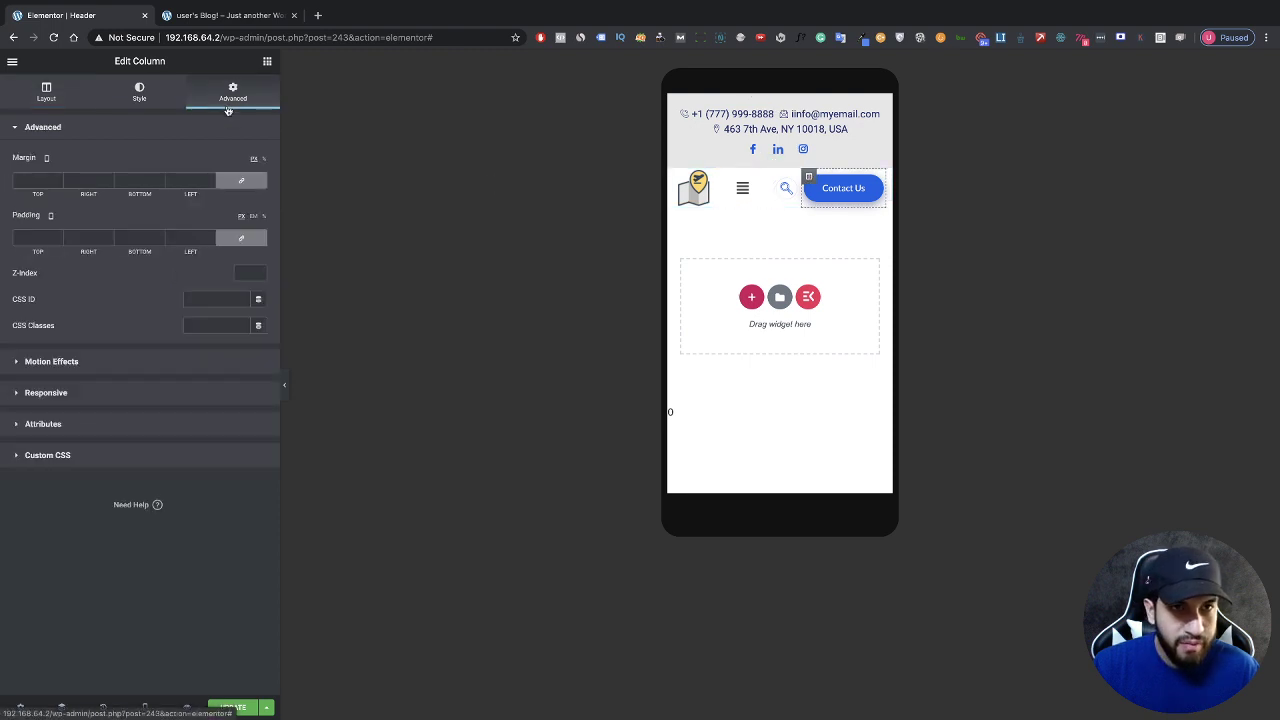
left_click(98, 392)
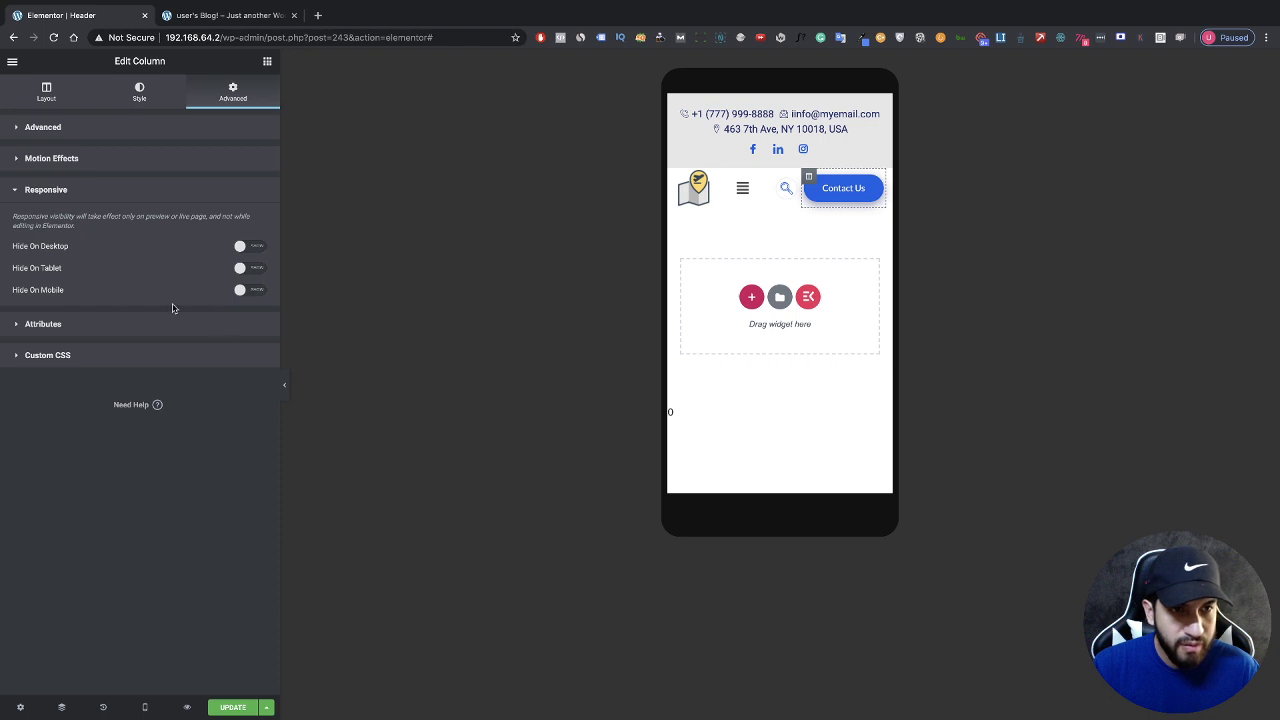
left_click(248, 292)
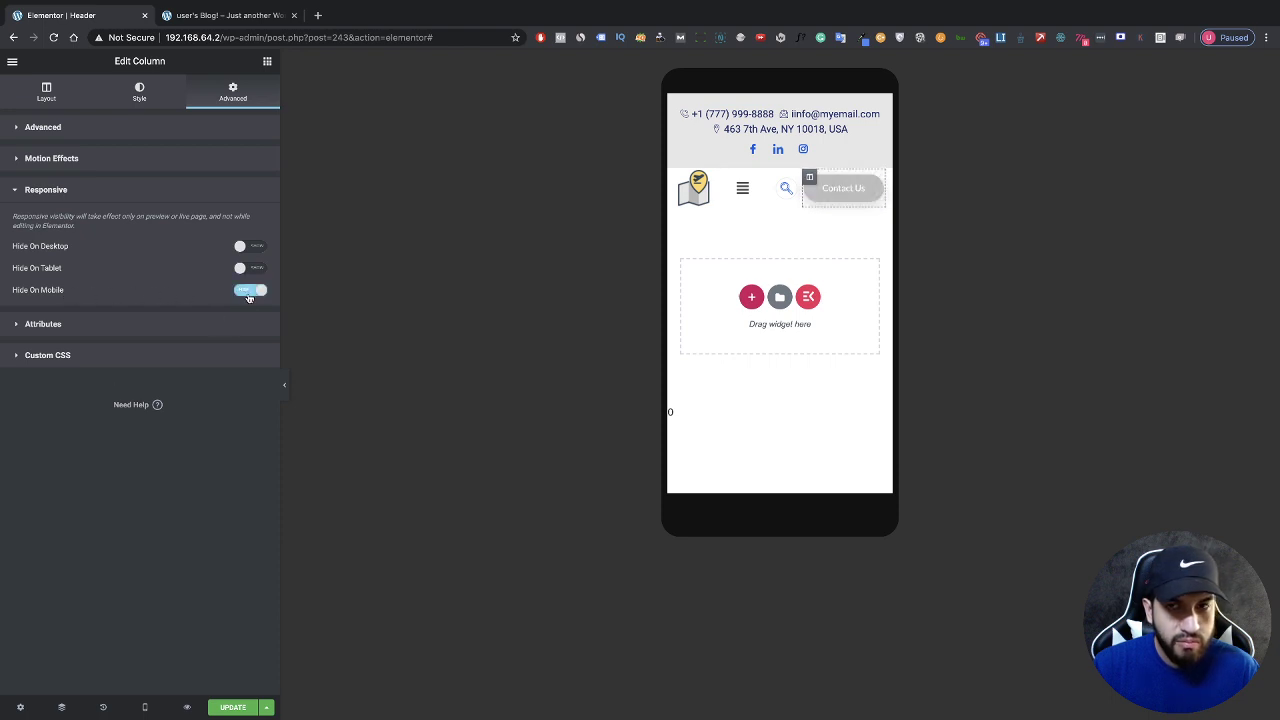
left_click(285, 380)
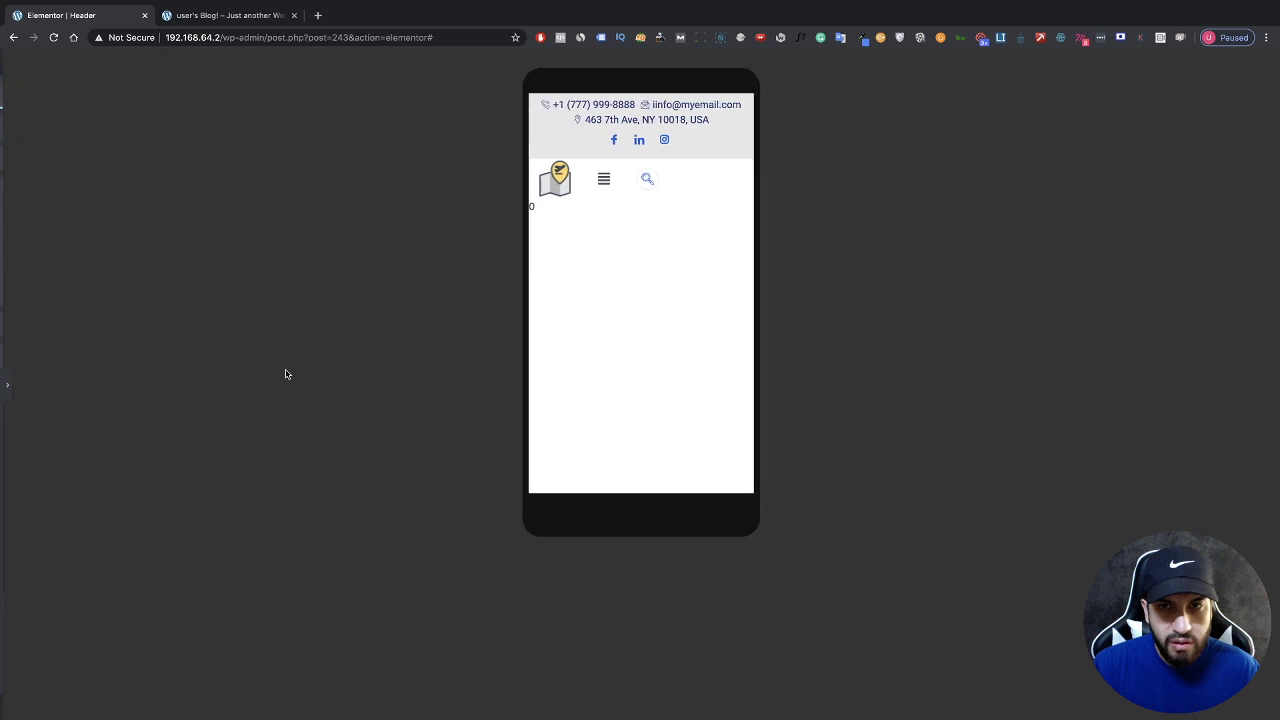
left_click(5, 384)
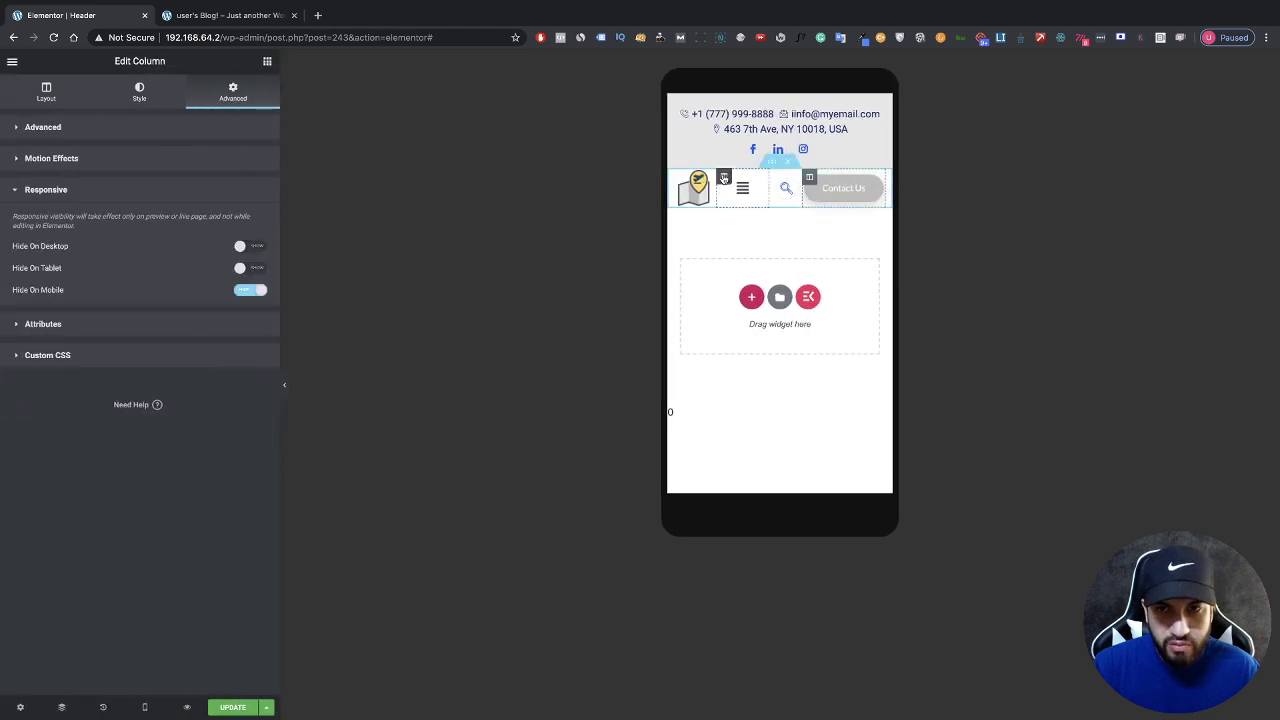
left_click(724, 178)
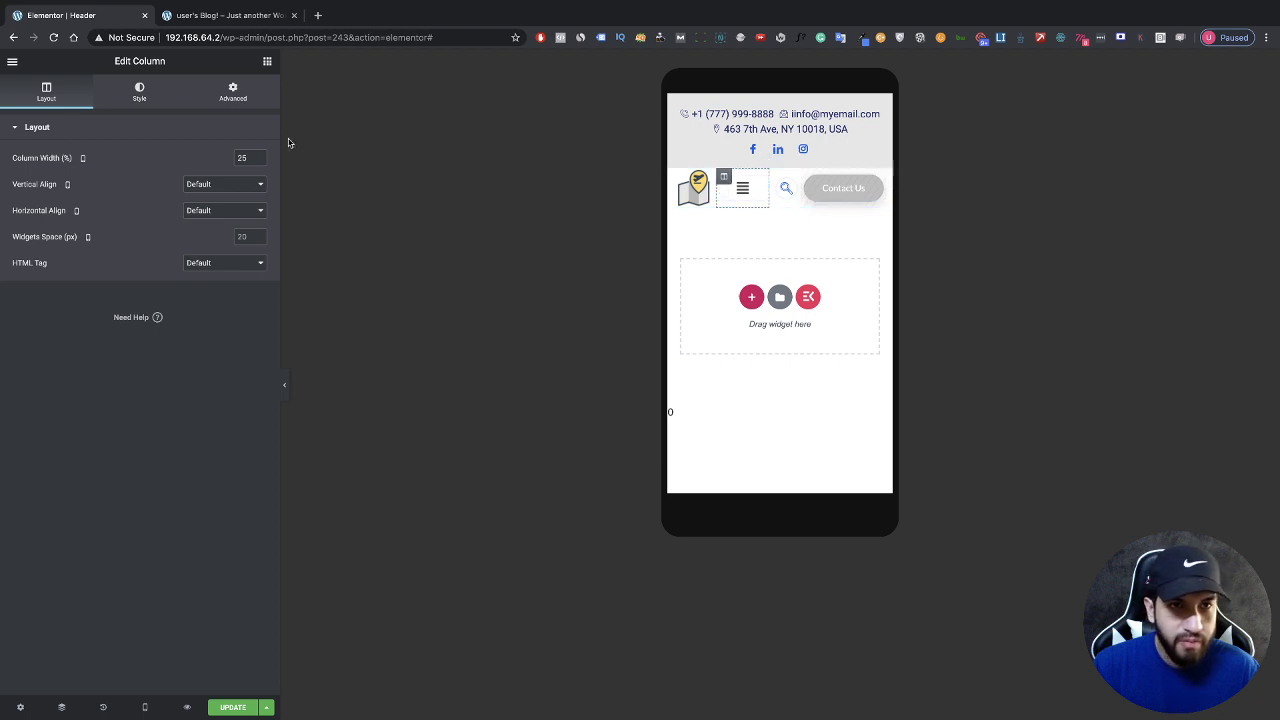
Step: Set the menu column to 66% and the Nav Menu's Responsive Alignment to Right
left_click_drag(259, 157, 259, 157)
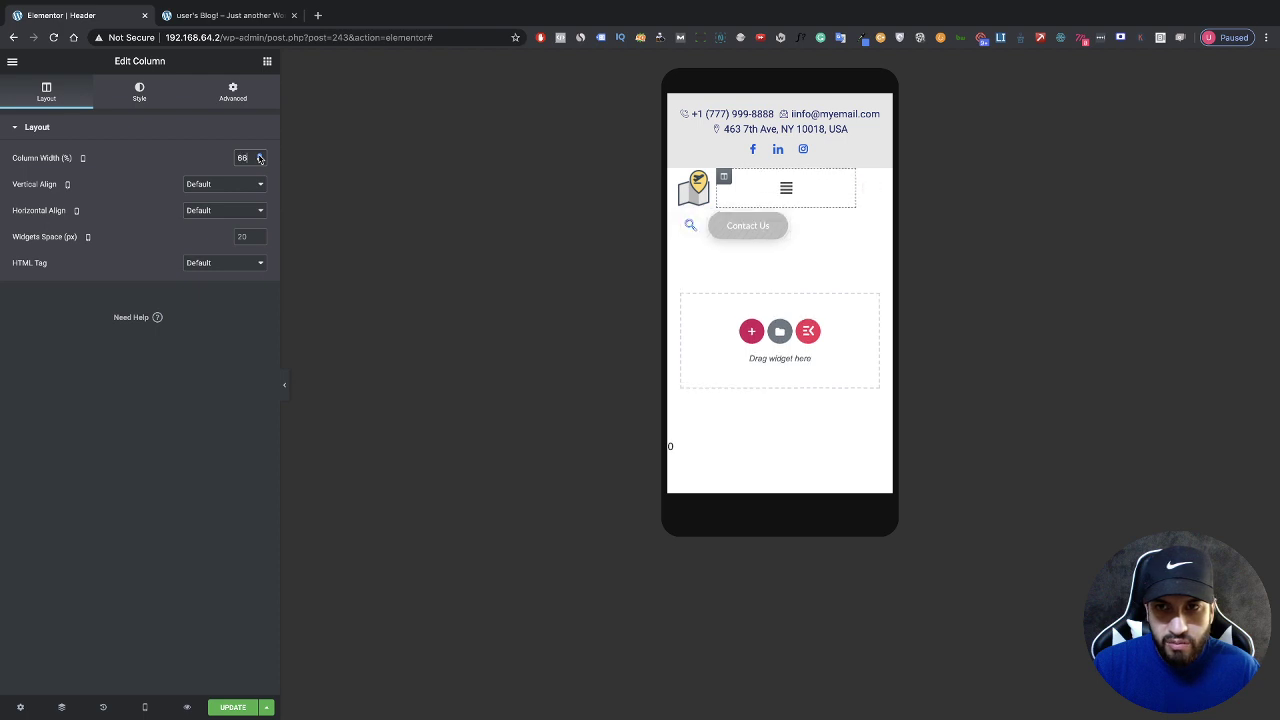
left_click(752, 193)
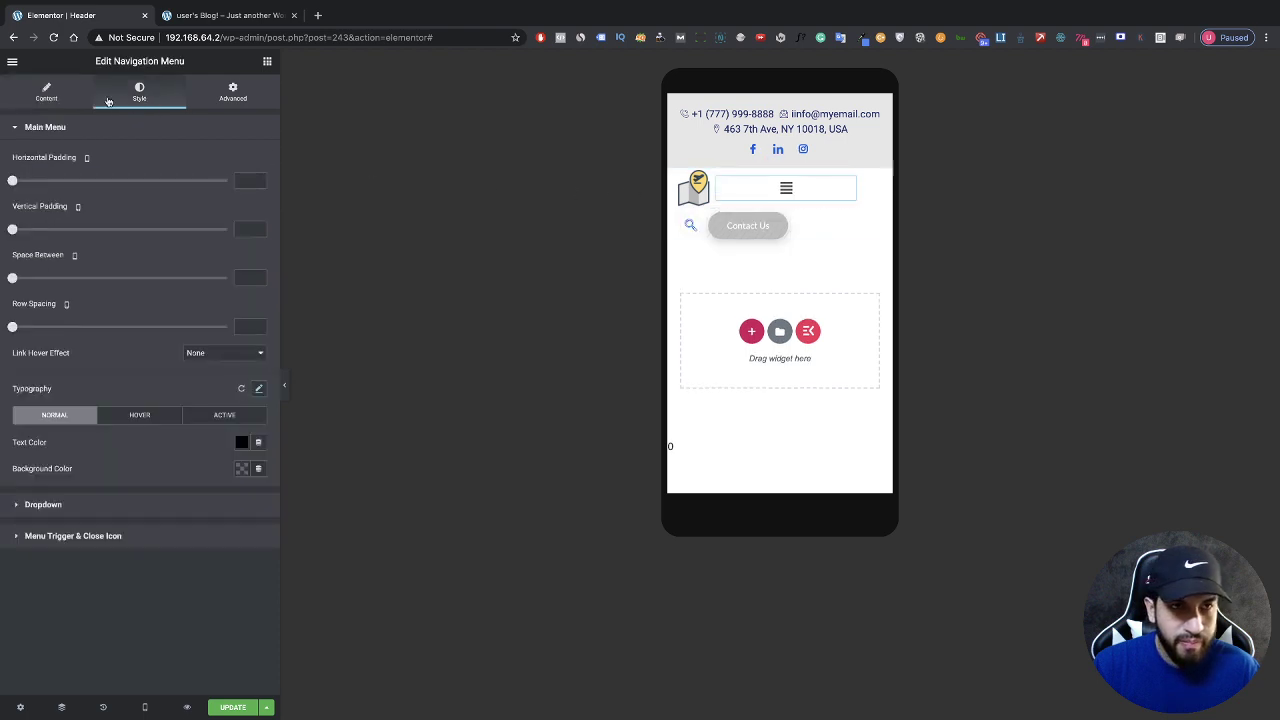
left_click(46, 92)
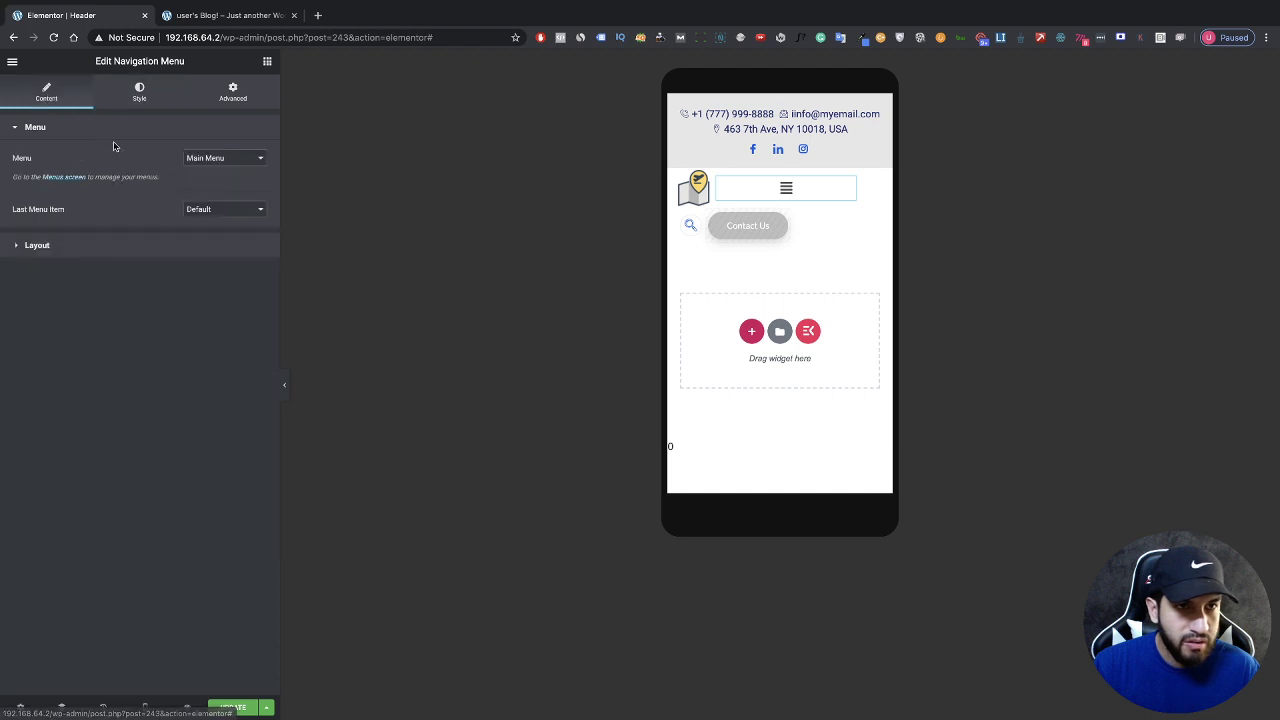
left_click(141, 245)
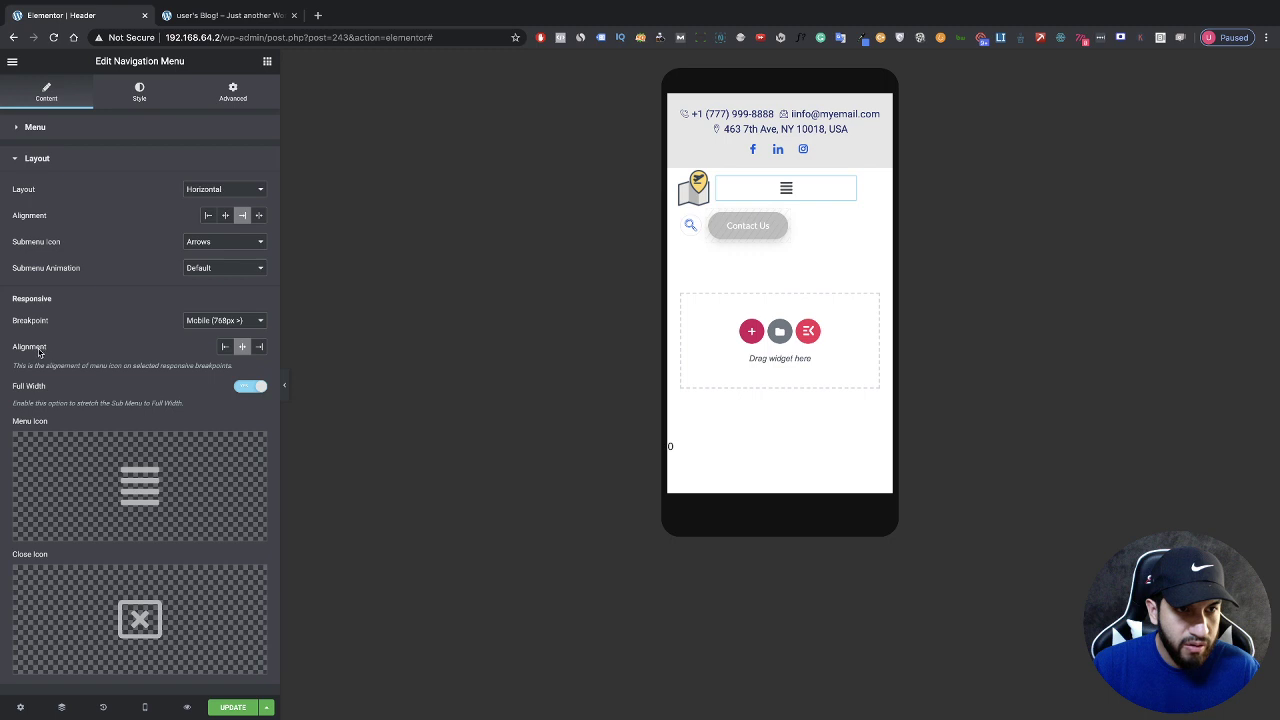
left_click(259, 347)
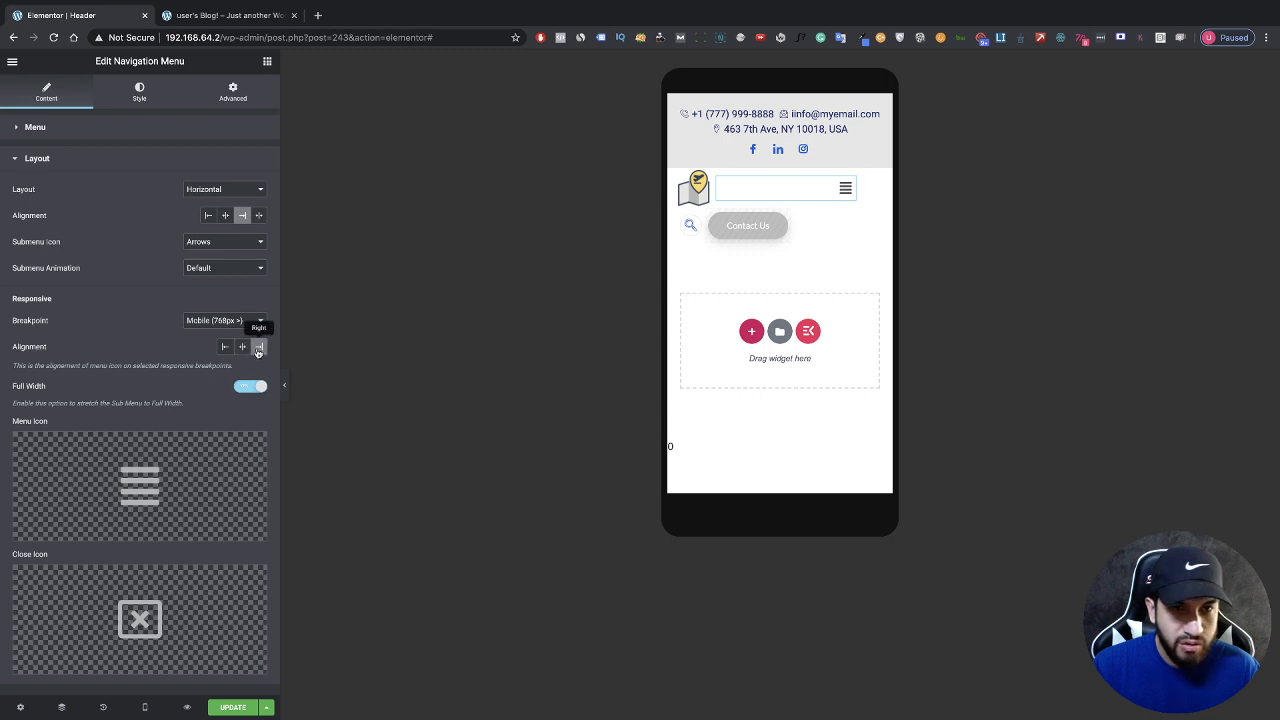
left_click(284, 385)
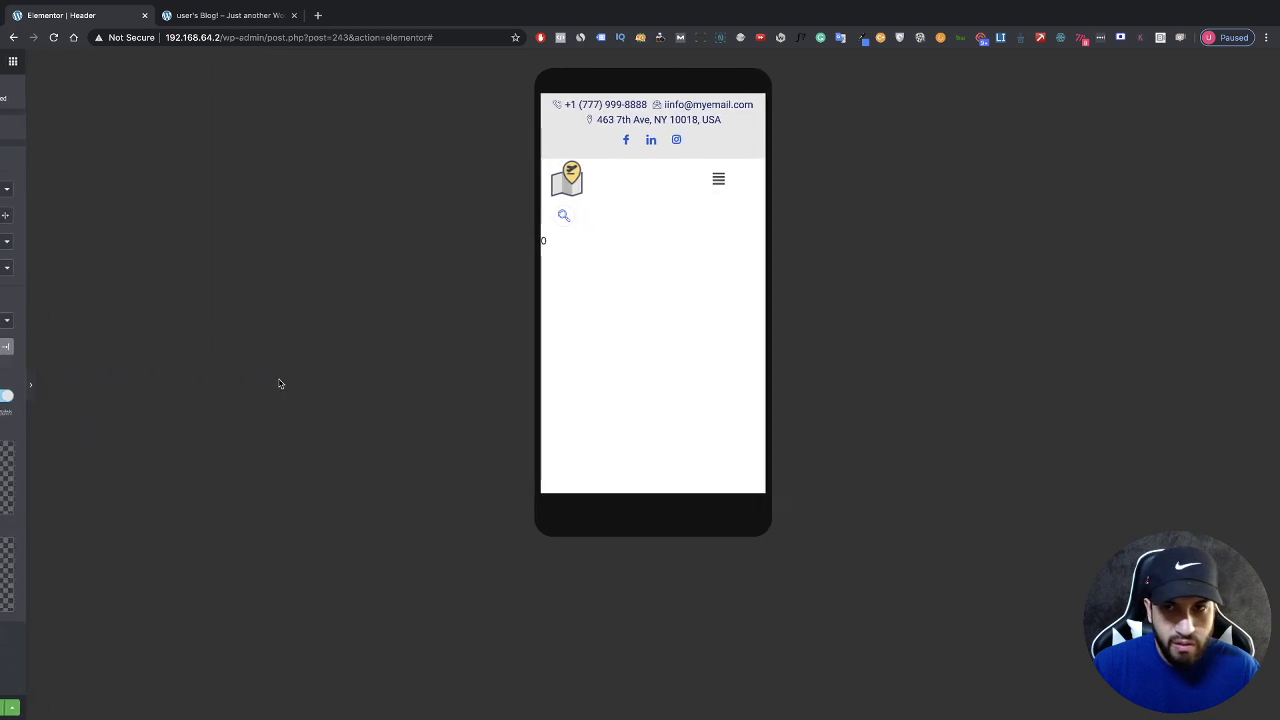
left_click(3, 378)
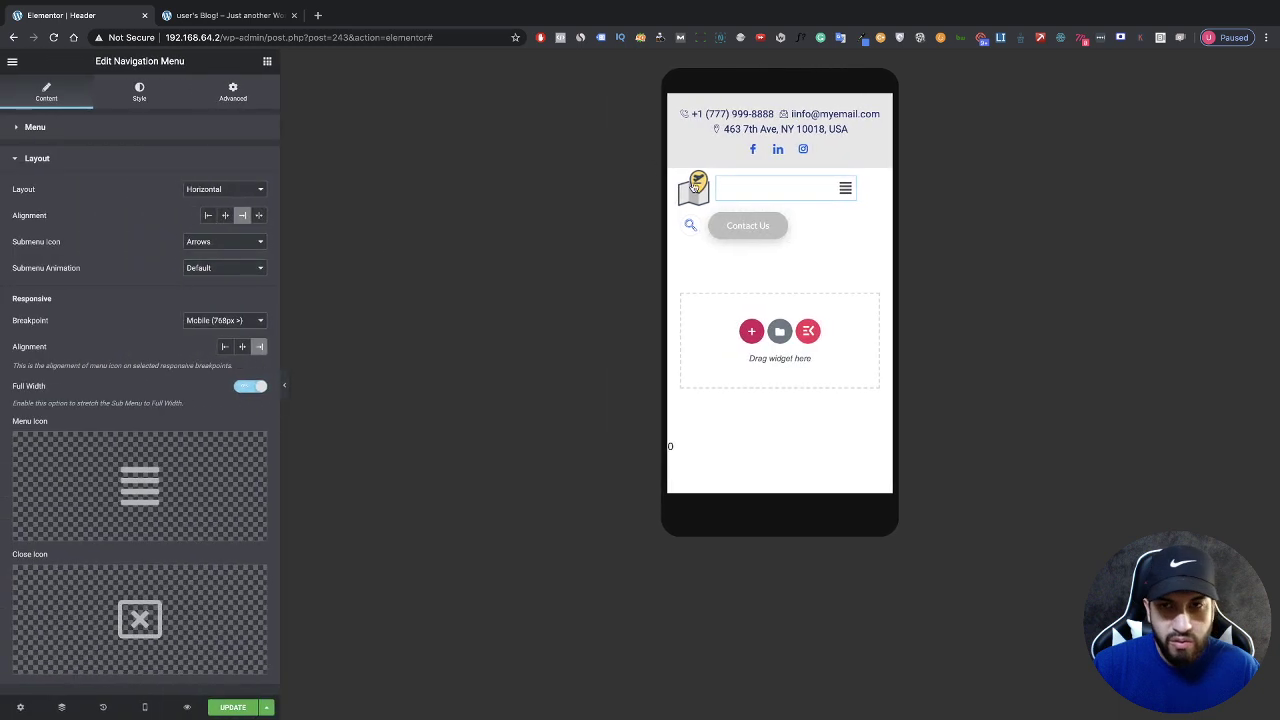
left_click(724, 178)
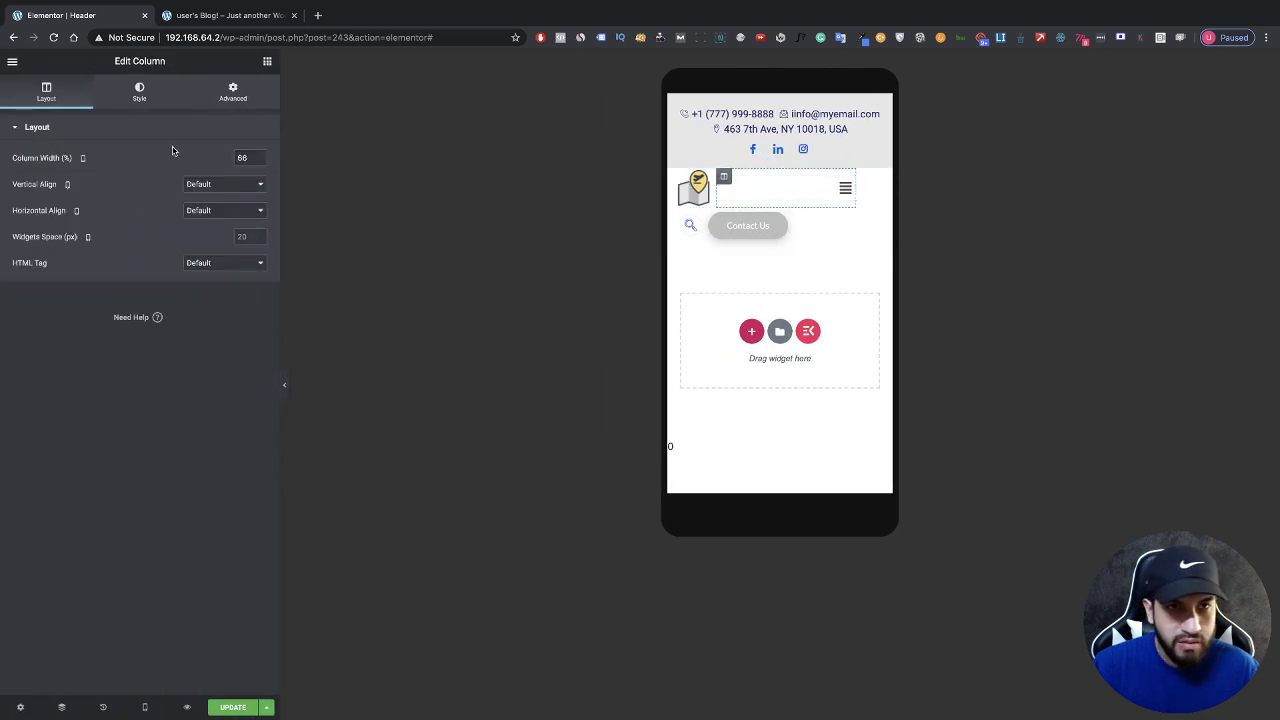
Step: Lower the menu column width from 66% to 63% and preview the search icon beside the hamburger
left_click(236, 95)
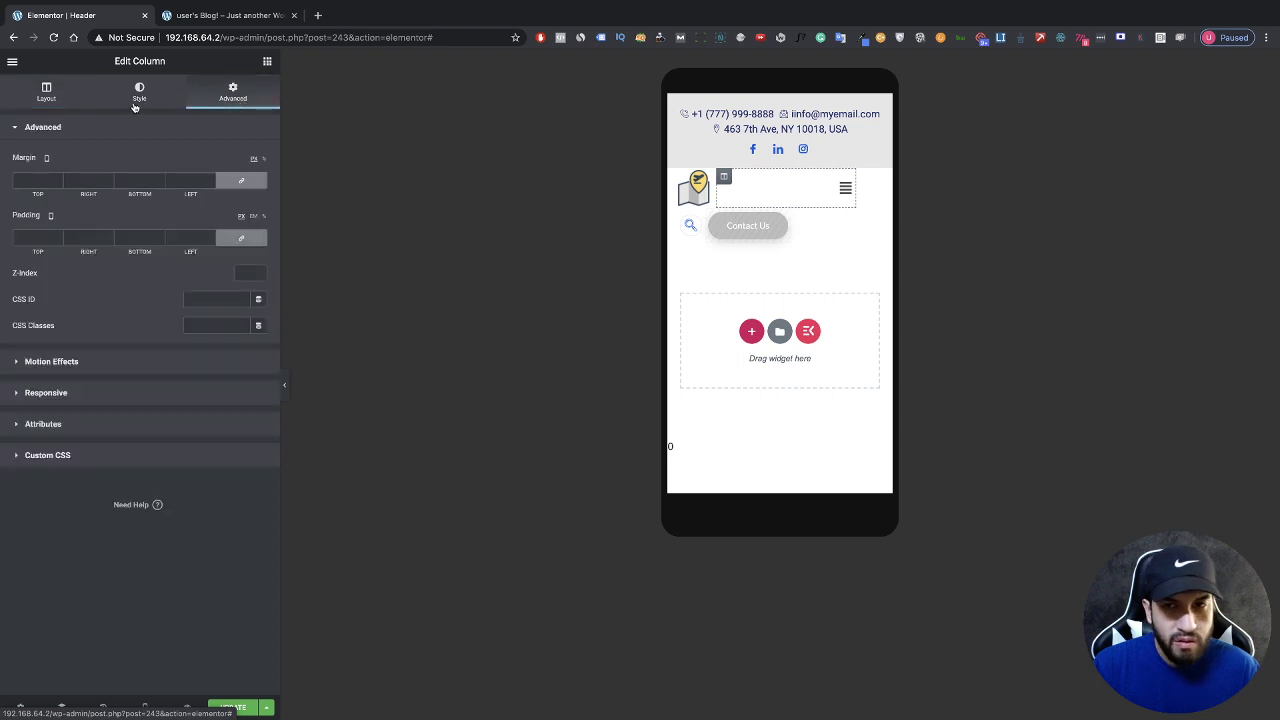
left_click(41, 103)
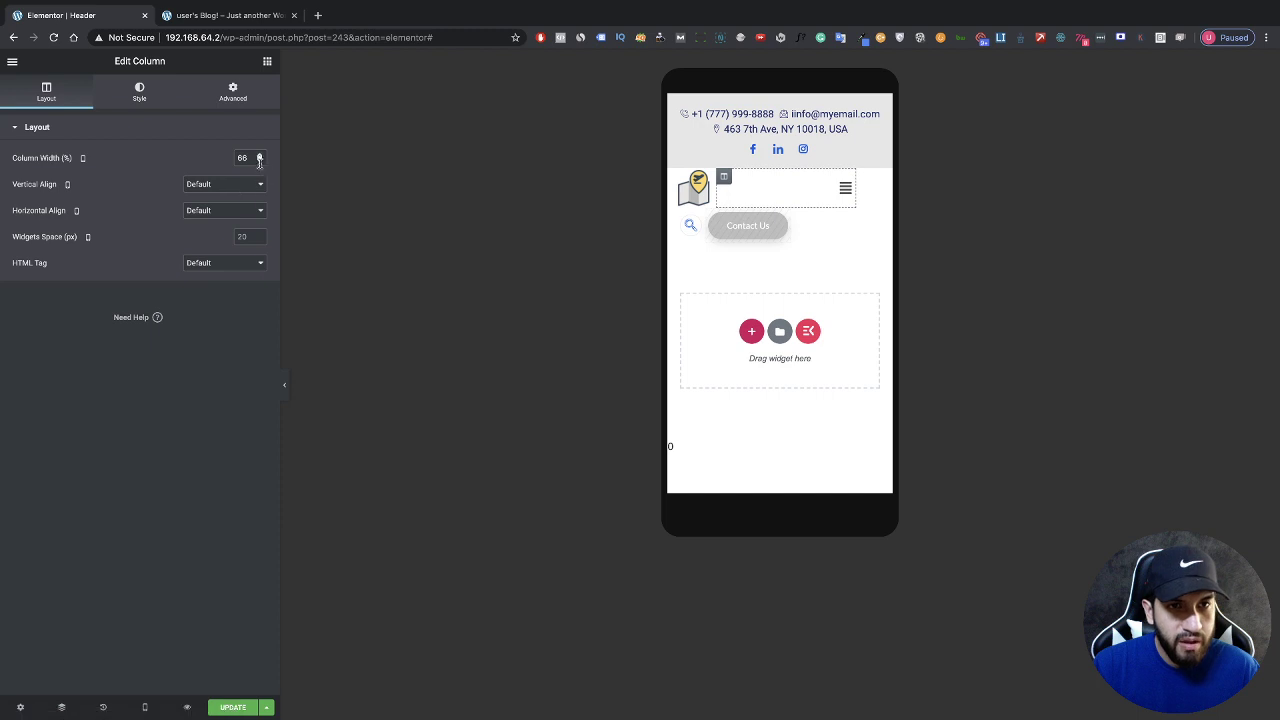
left_click(259, 161)
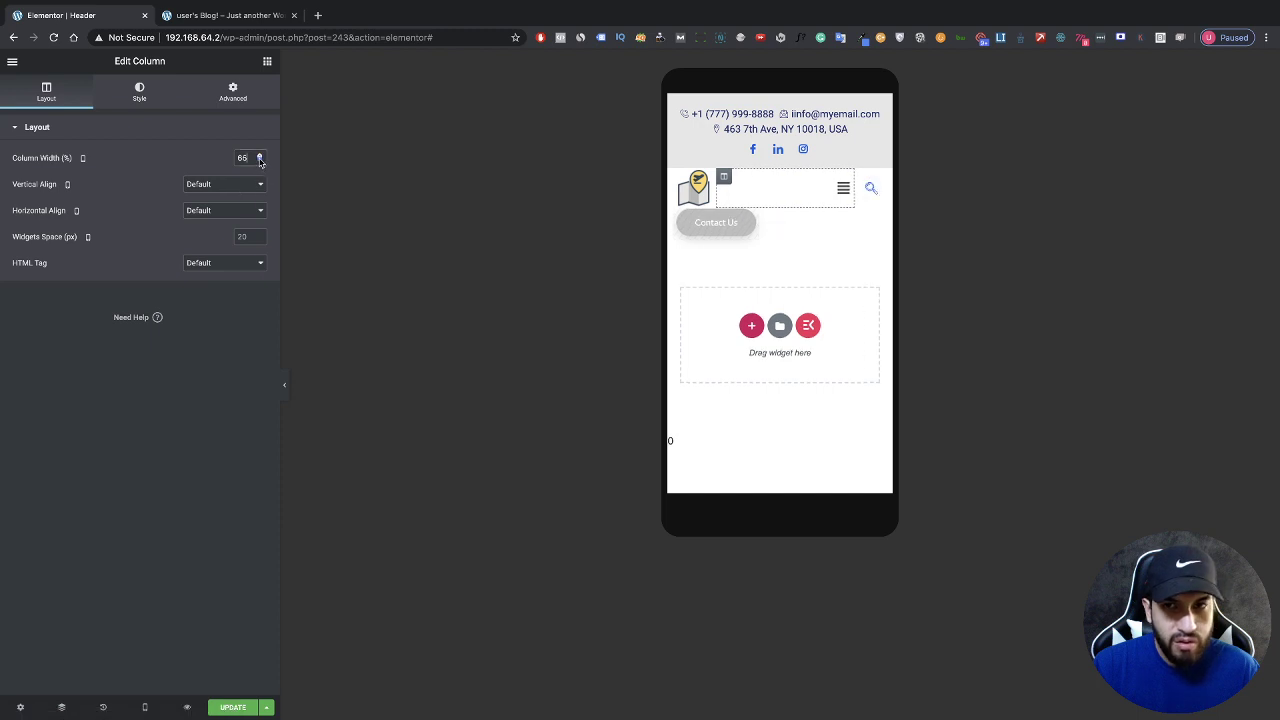
left_click(259, 161)
left_click(259, 160)
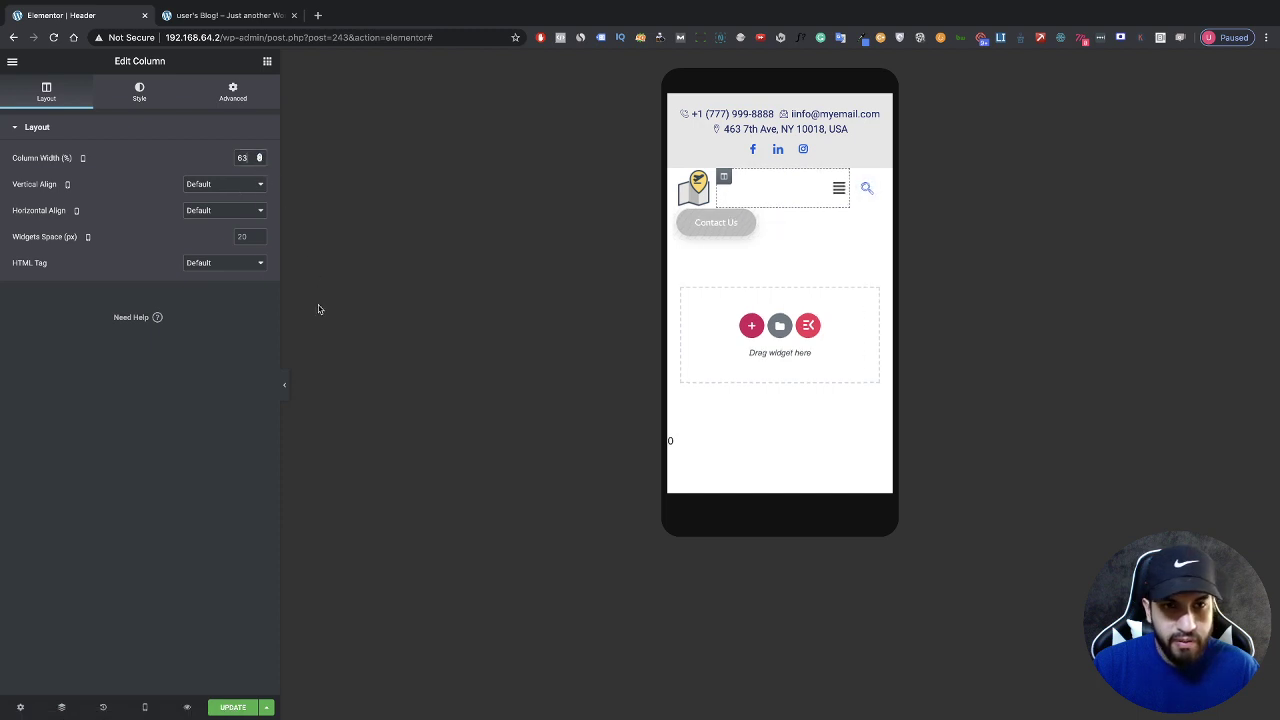
left_click(284, 385)
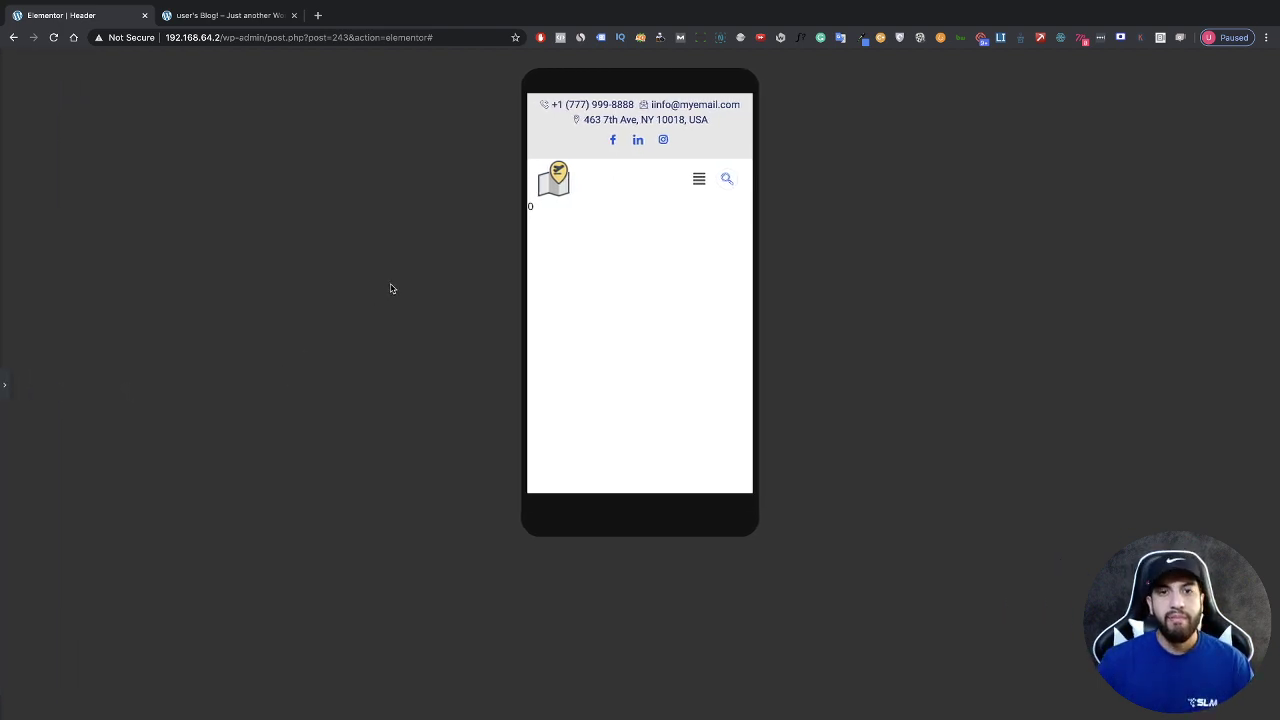
left_click(4, 385)
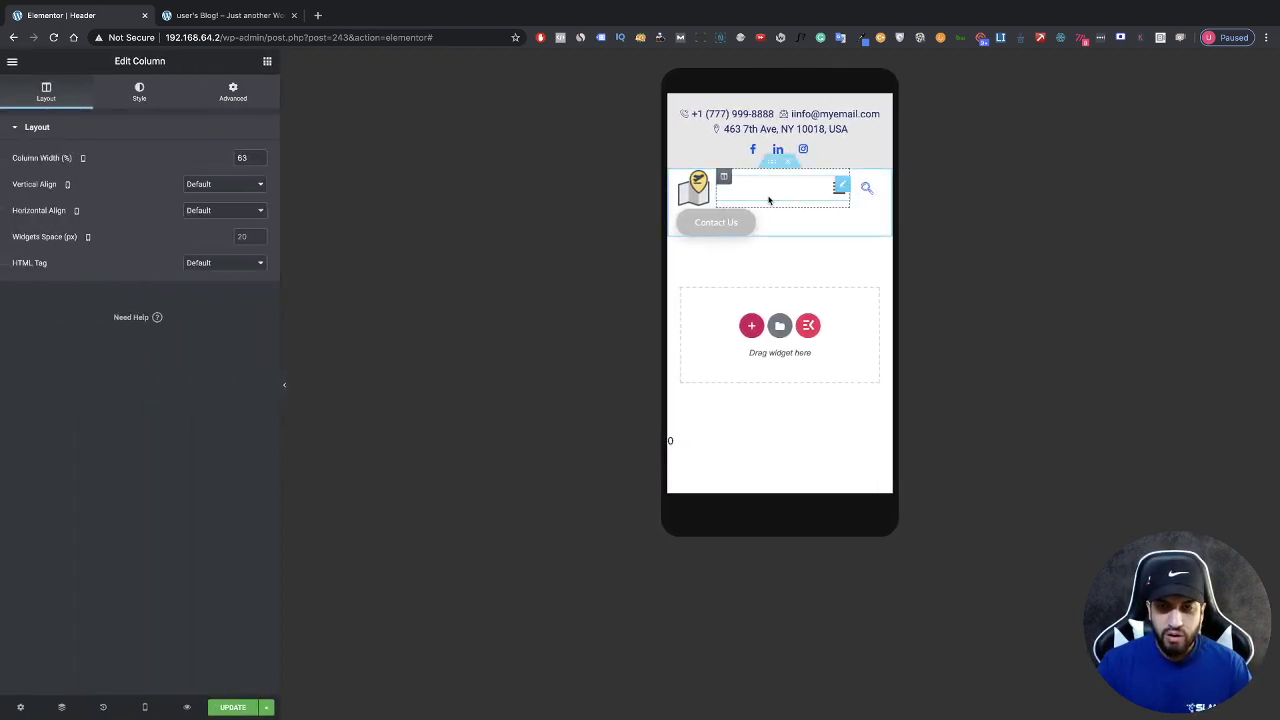
left_click(843, 190)
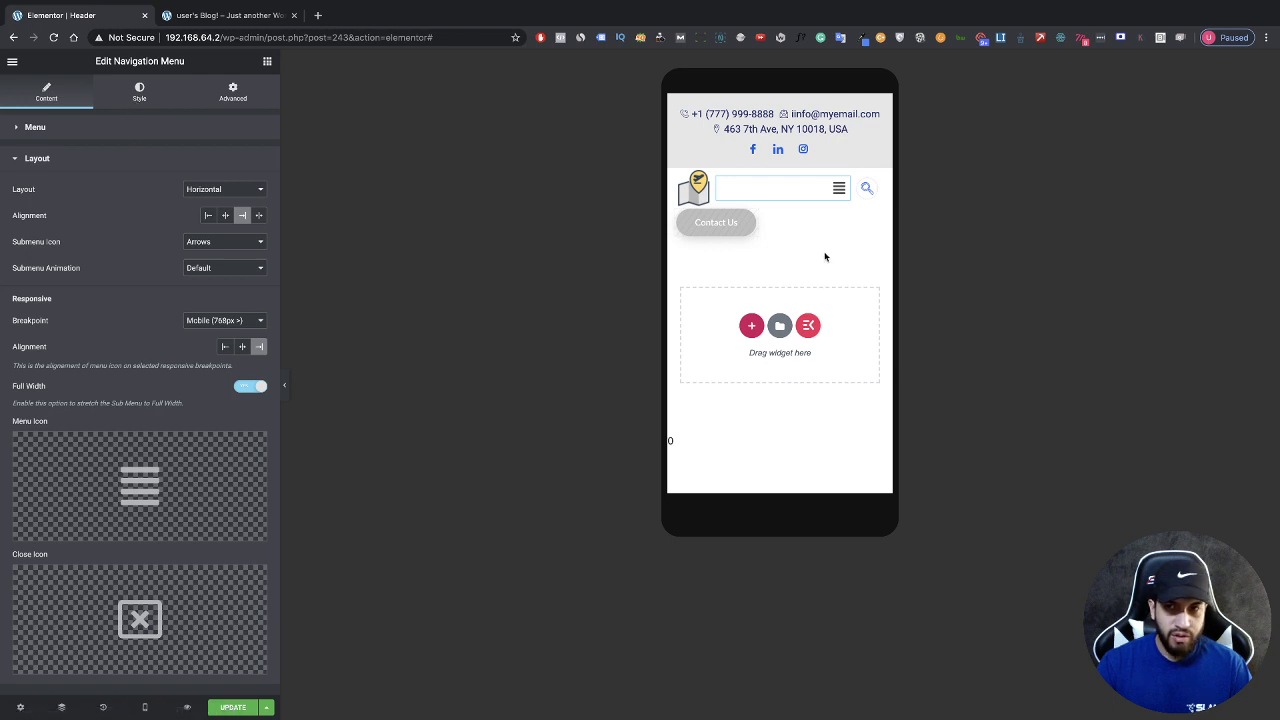
Step: Keep the justify-lines menu icon and review the close icon in the Icon Library
mouse_move(147, 470)
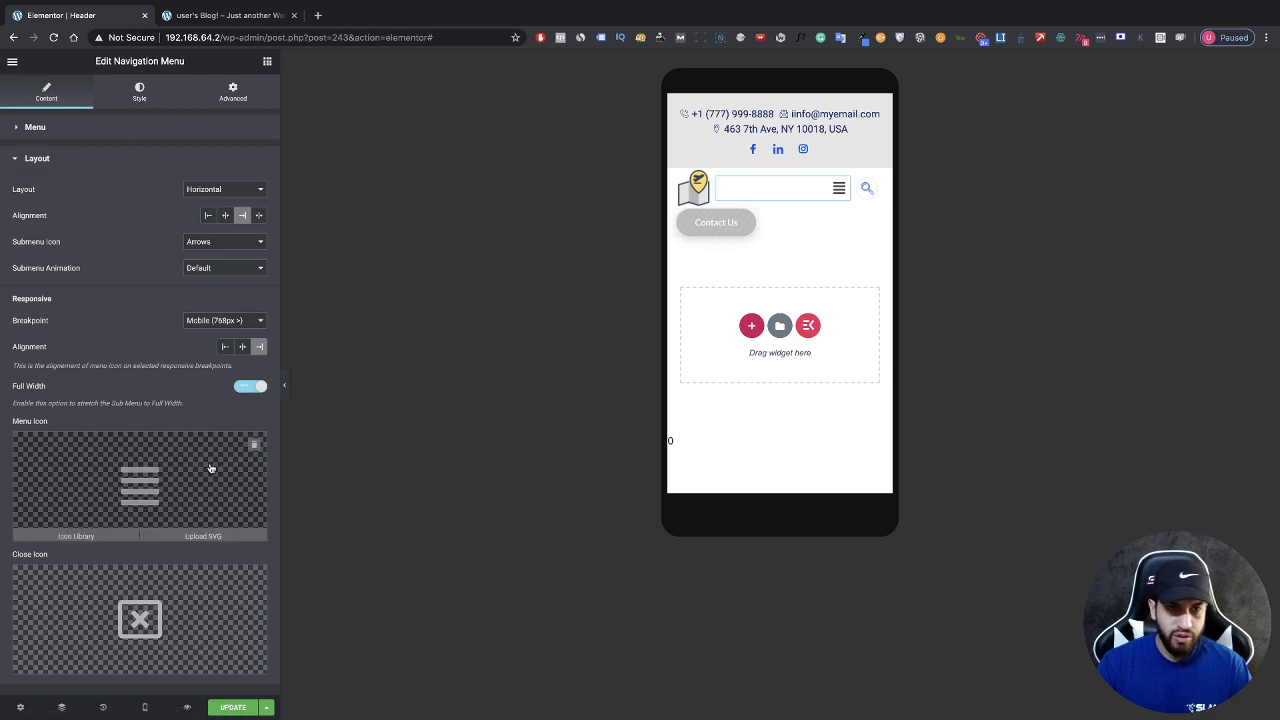
left_click(108, 458)
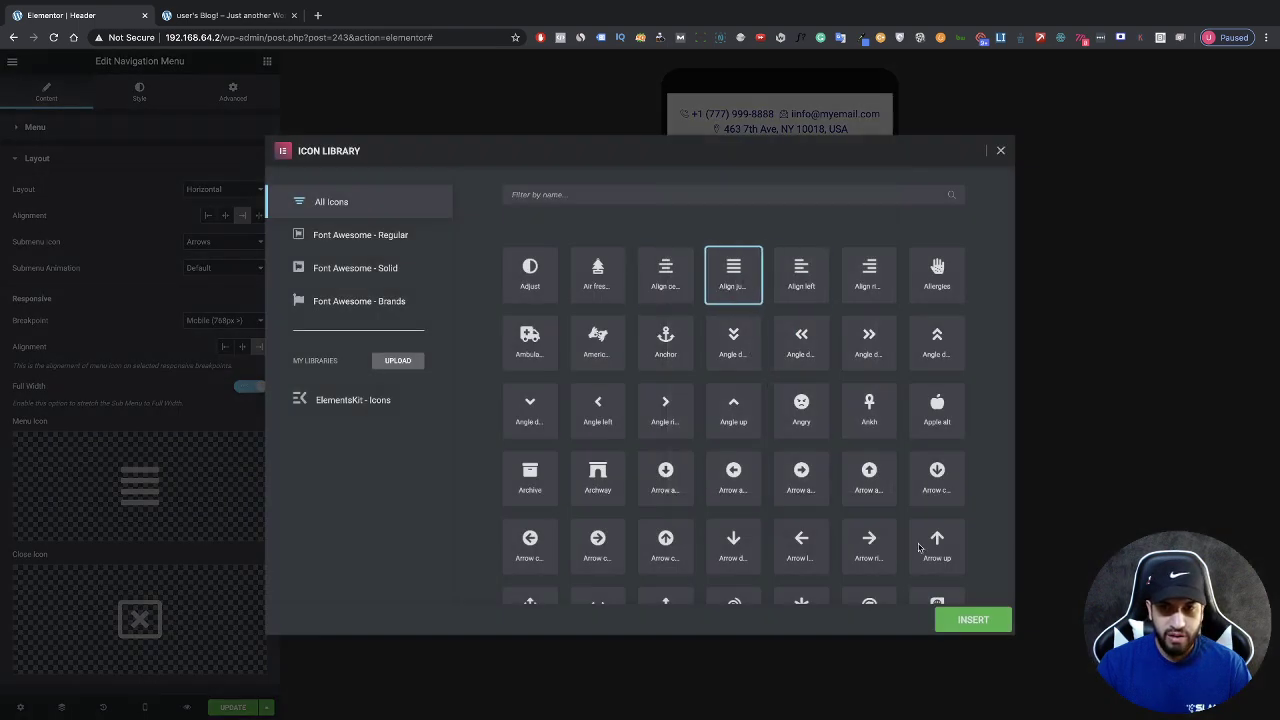
left_click(963, 618)
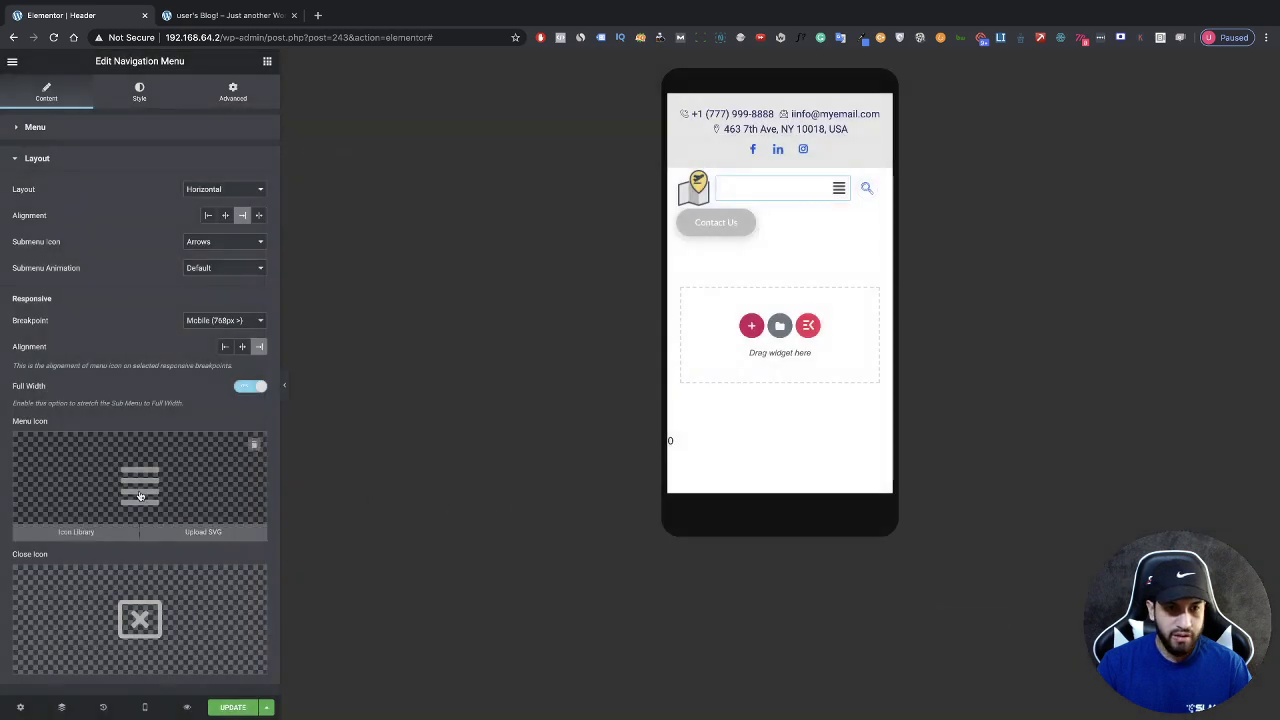
left_click(155, 592)
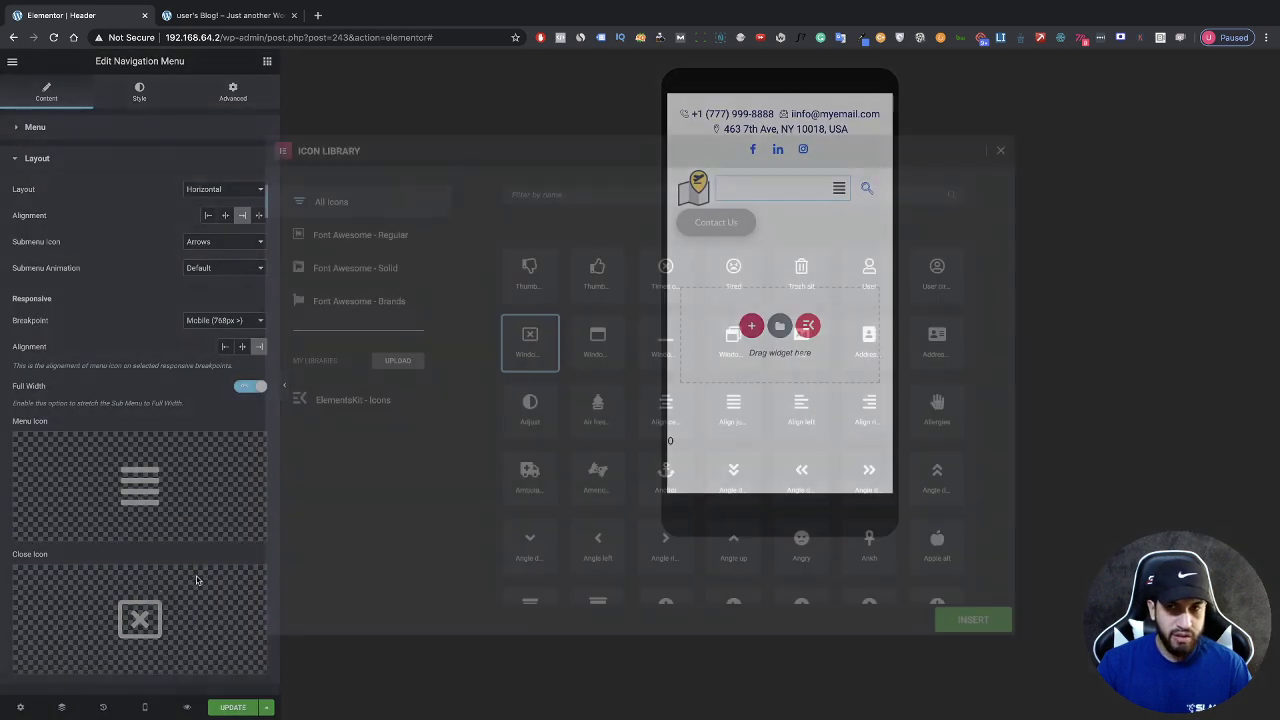
left_click(1000, 152)
Step: Expand the mobile dropdown preview showing Home, Services, Portfolio, Team, About and Contact Us
left_click(837, 196)
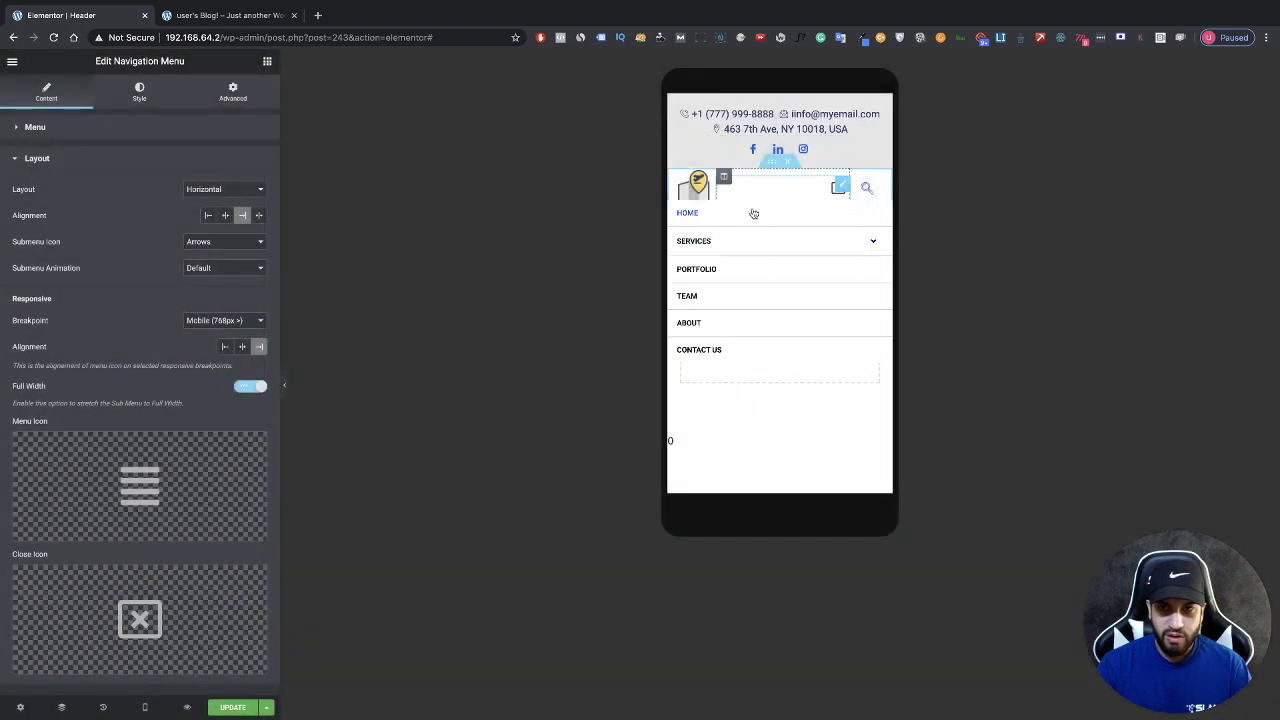
left_click(285, 387)
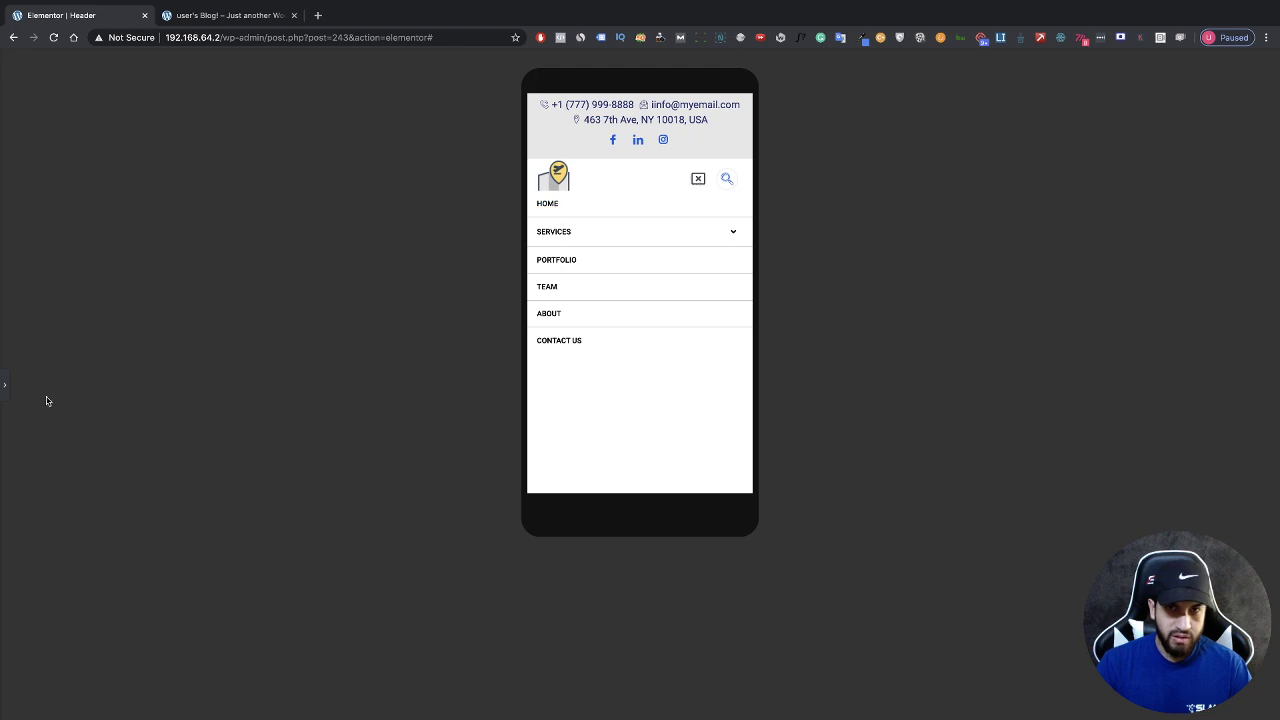
left_click(5, 395)
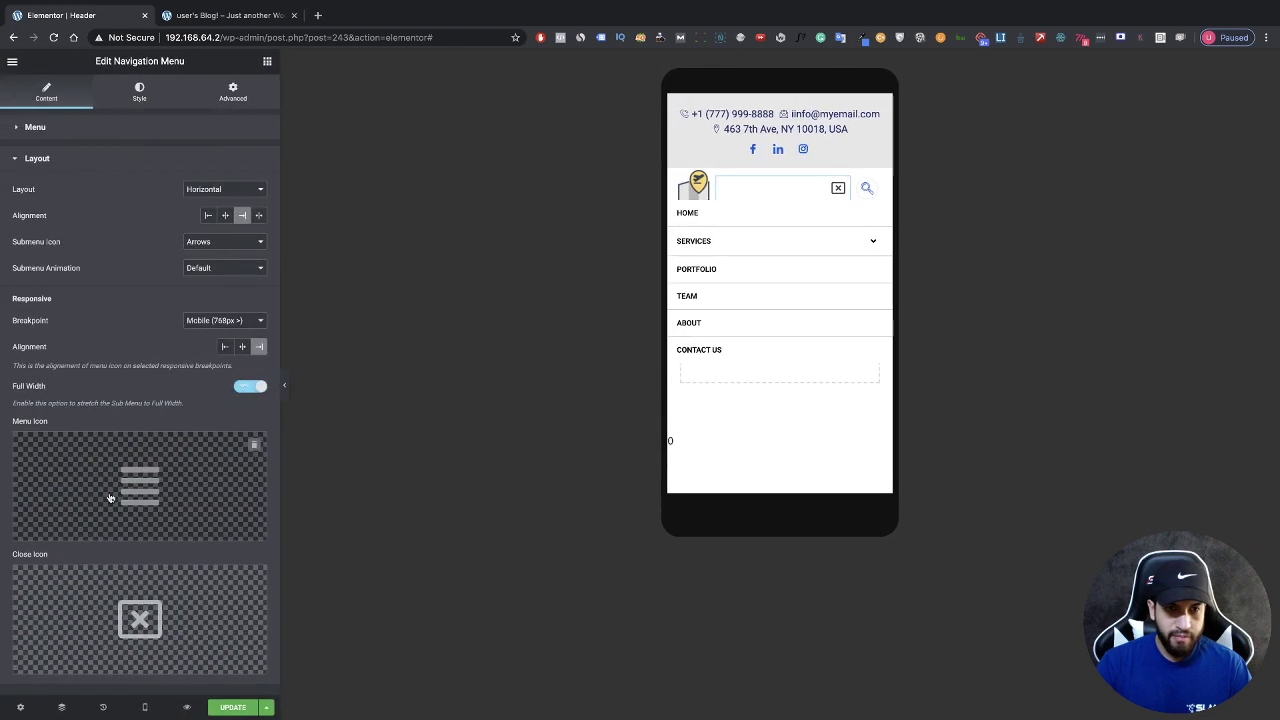
Step: Keep the window-close close icon and bring up the Nav Menu's Style settings
left_click(137, 589)
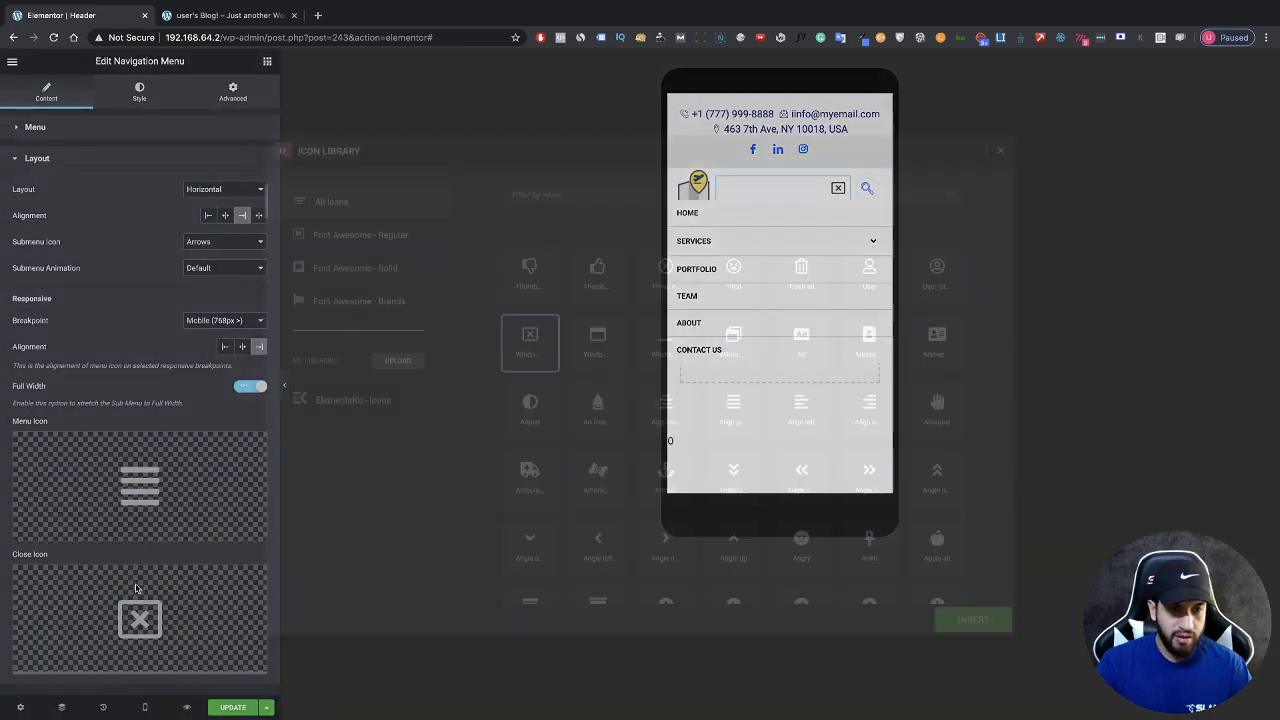
scroll(755, 428, "down", 3)
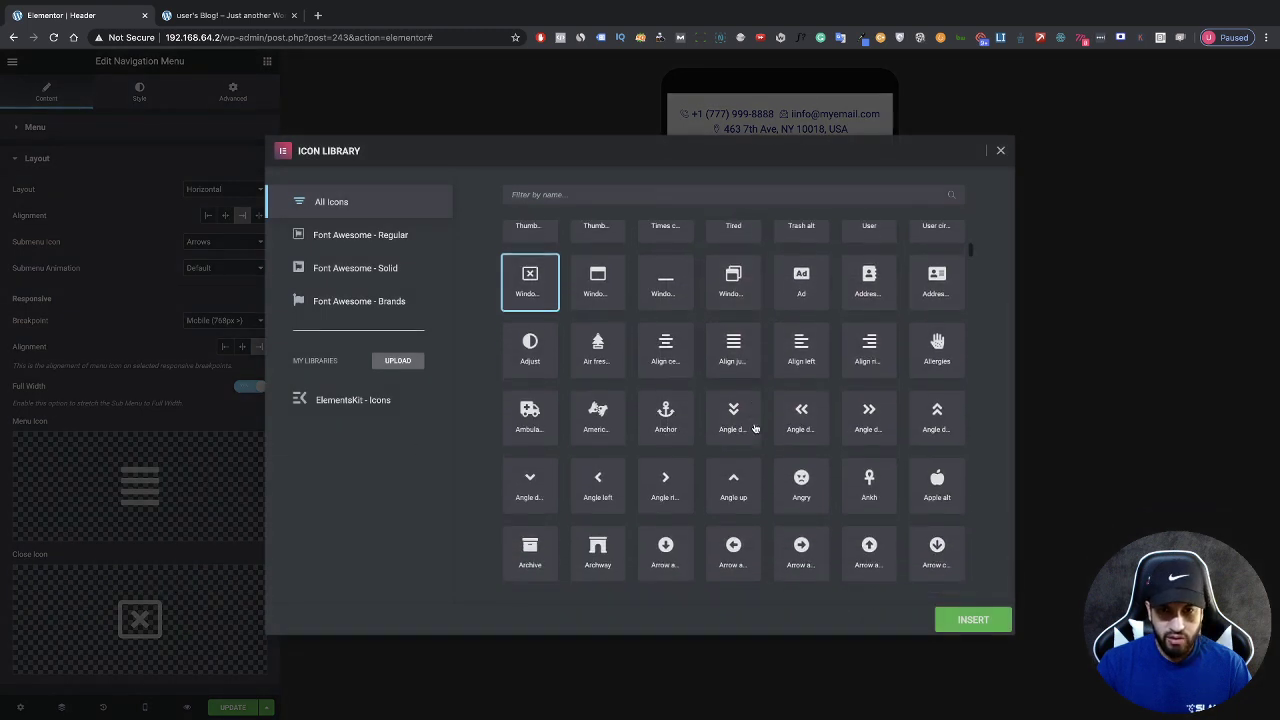
scroll(755, 428, "up", 3)
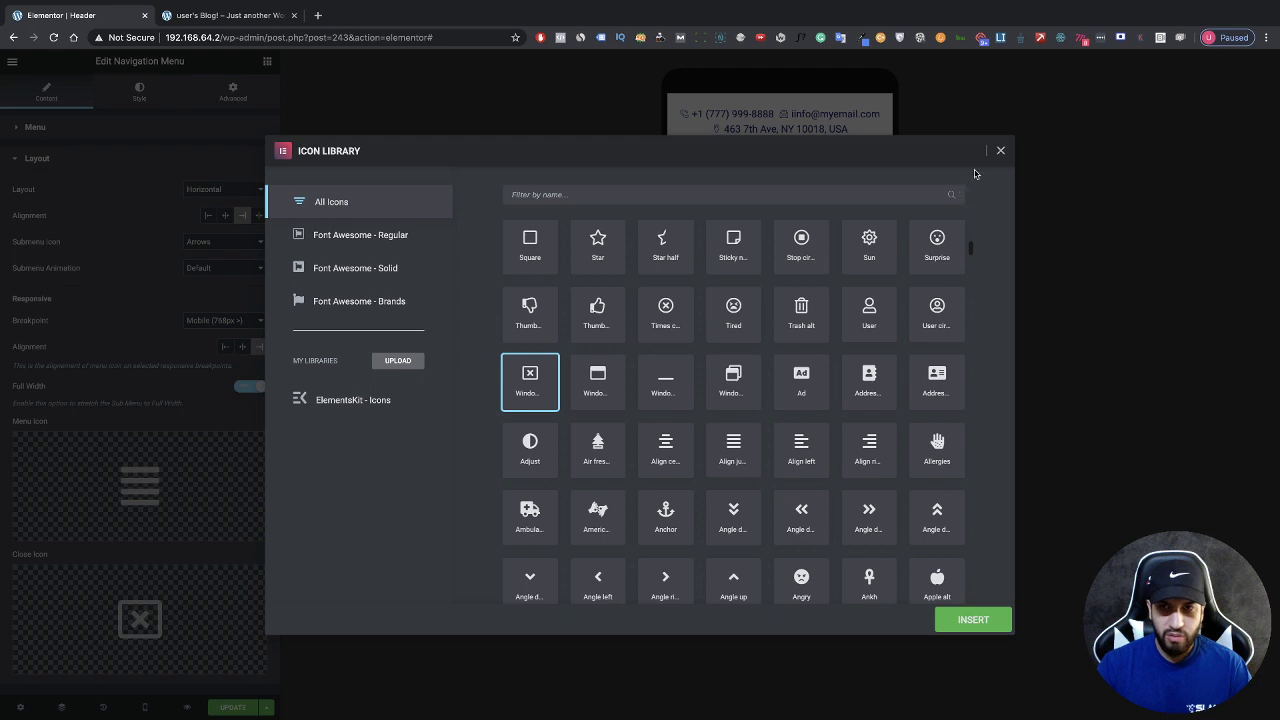
left_click(1000, 150)
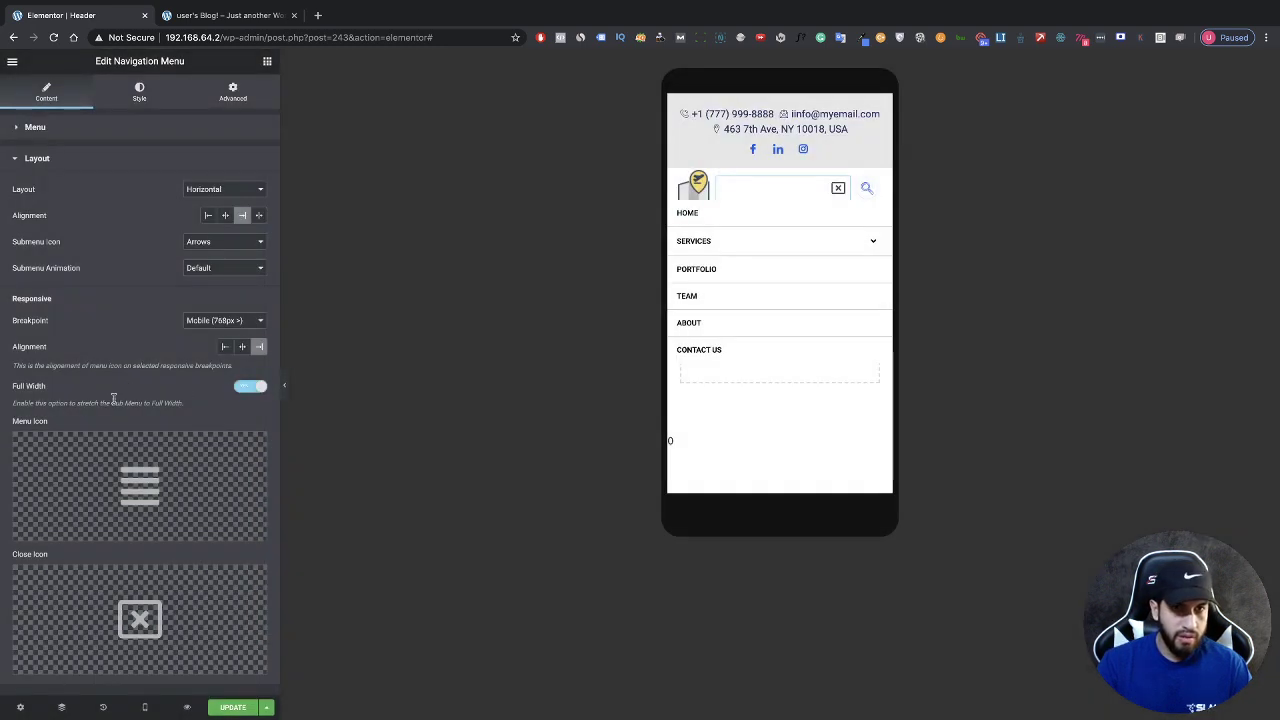
left_click(130, 104)
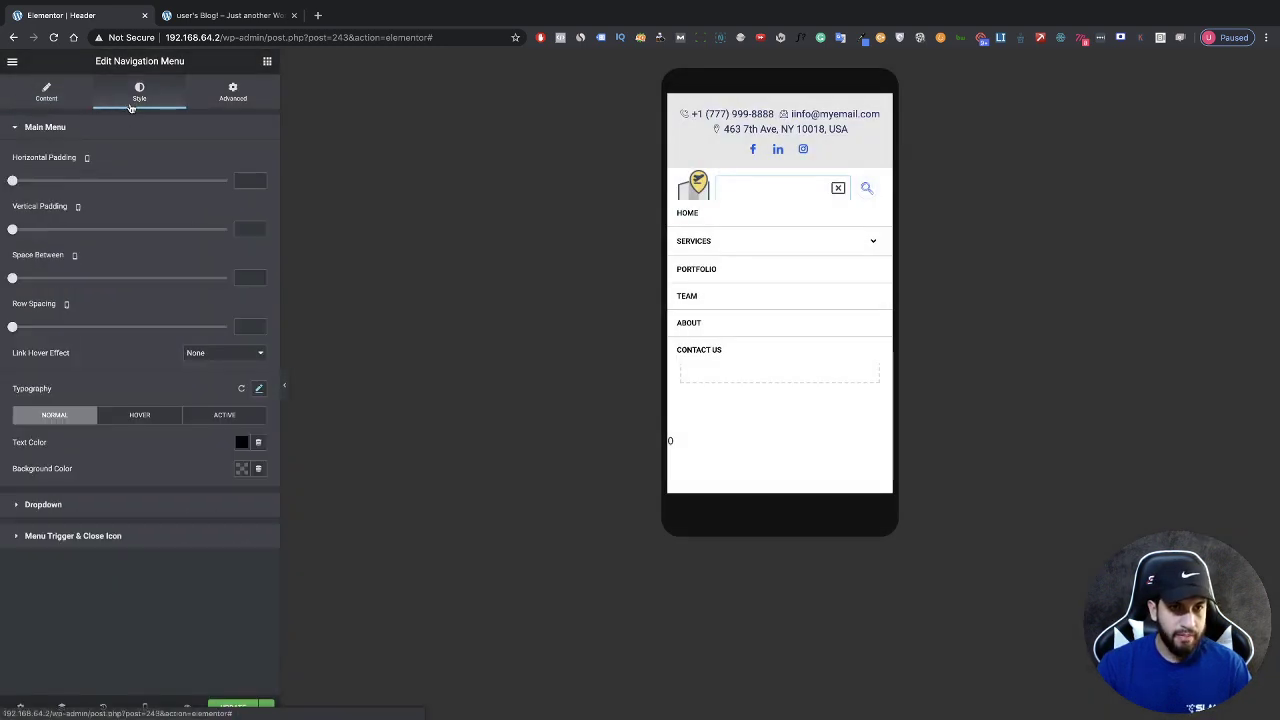
Step: In Menu Trigger & Close Icon, set the hamburger Icon Size to 33
left_click(117, 537)
key("ctrl+plus")
key("ctrl+plus")
key("ctrl+plus")
key("ctrl+plus")
key("ctrl+plus")
key("ctrl+plus")
key("ctrl+plus")
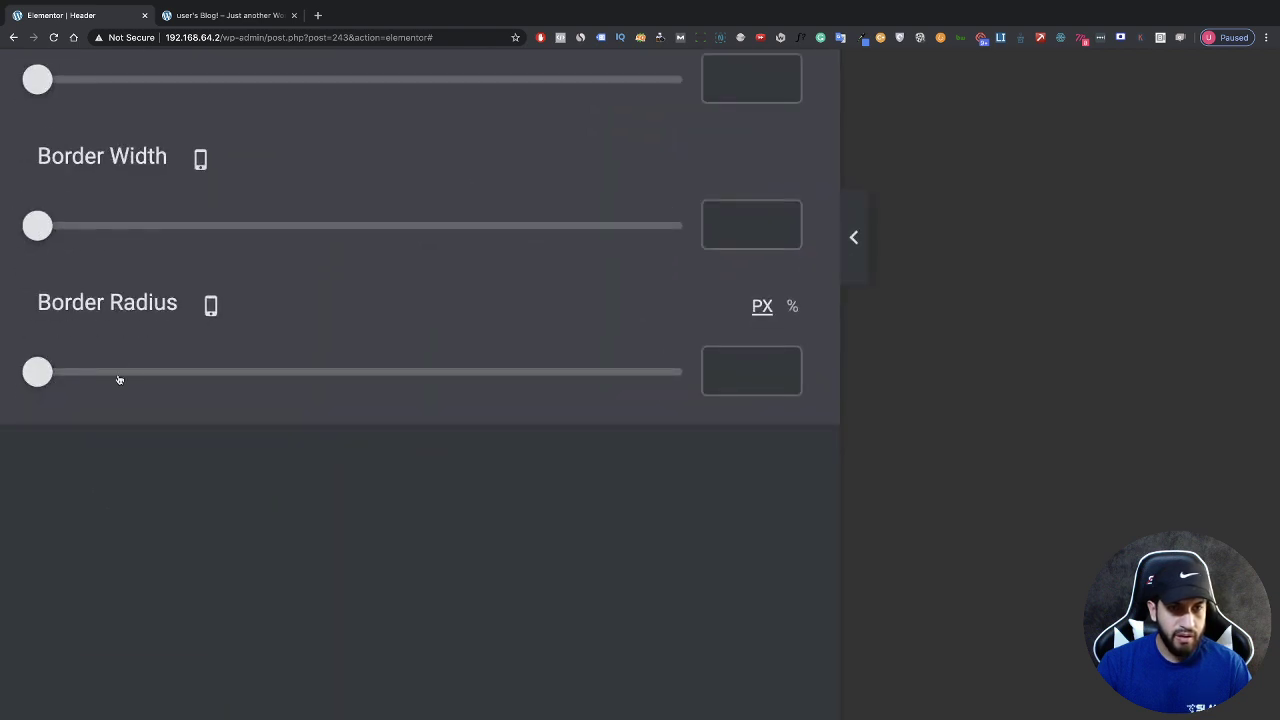
key("ctrl+0")
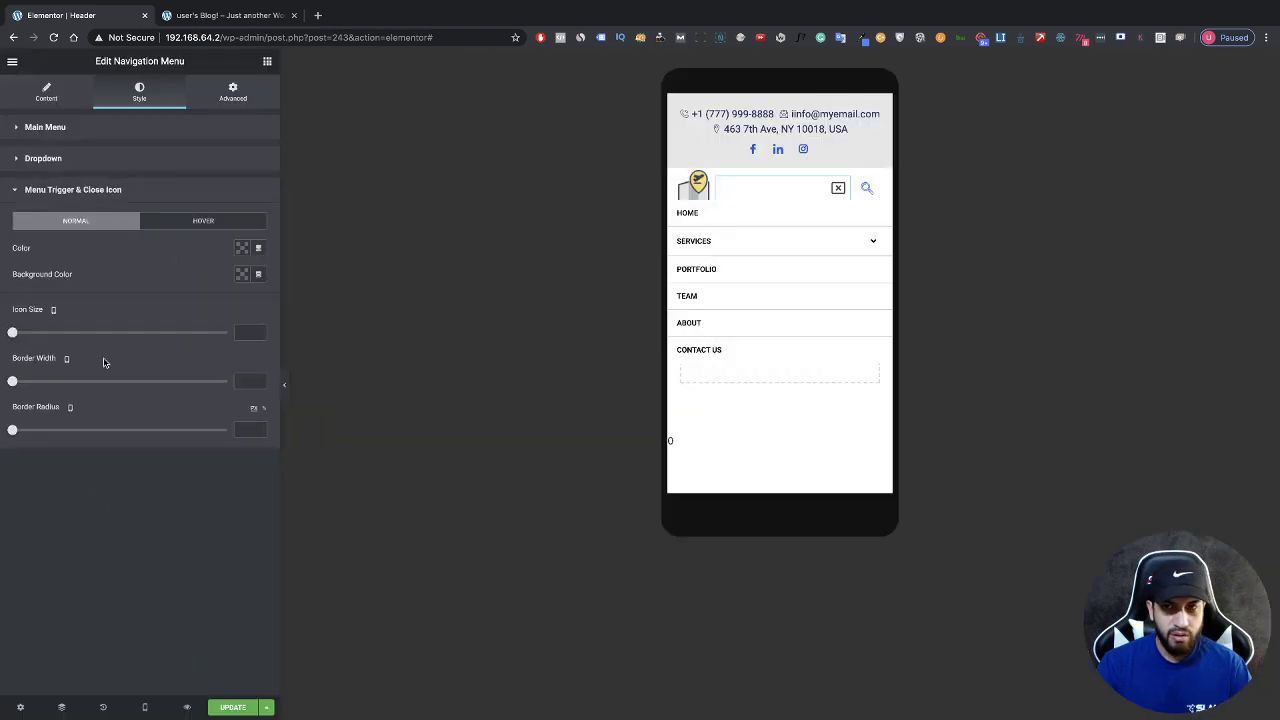
left_click(836, 193)
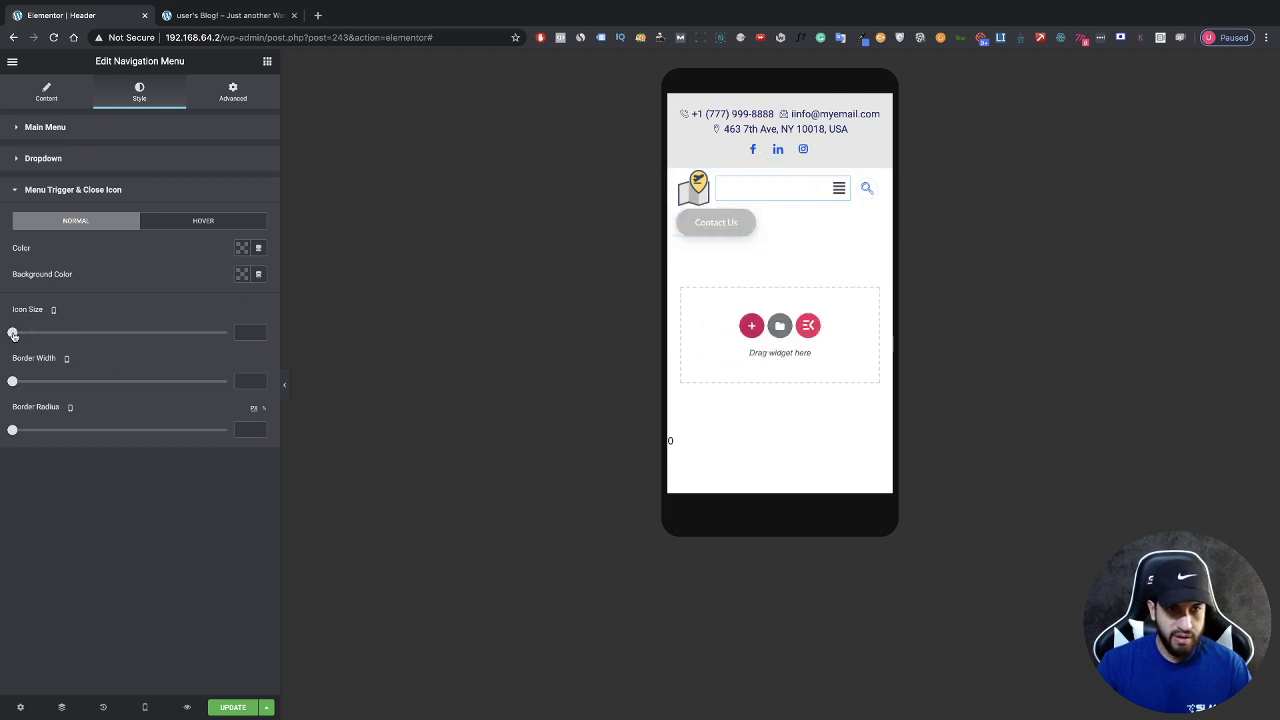
left_click_drag(13, 334, 58, 335)
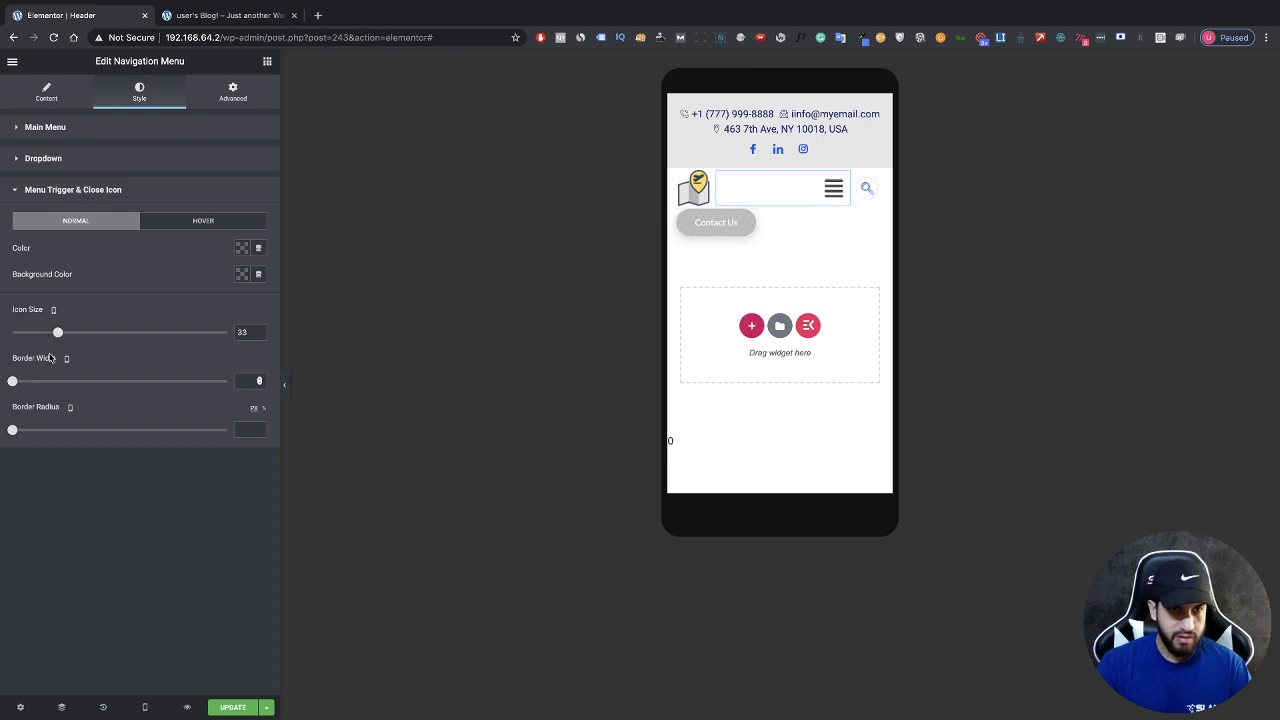
Step: Give the toggle a blue background and a white (#FFFFFF) icon colour
left_click(241, 275)
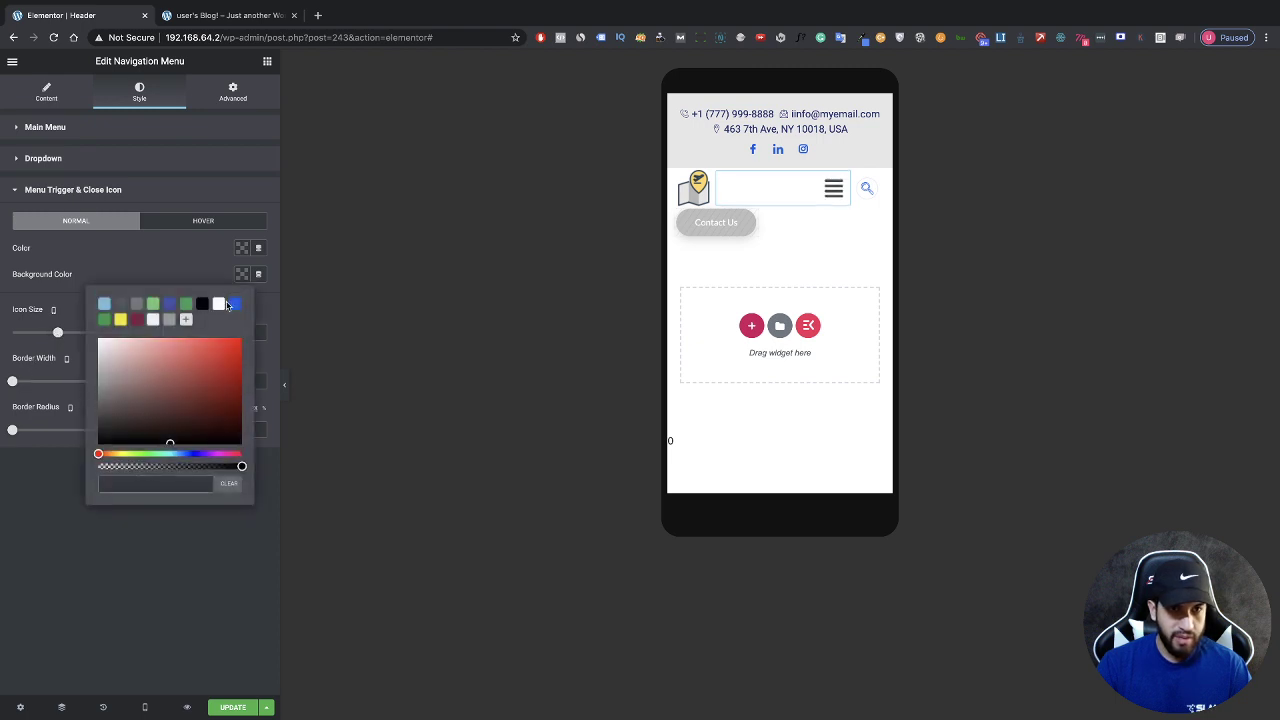
left_click(232, 304)
left_click(238, 258)
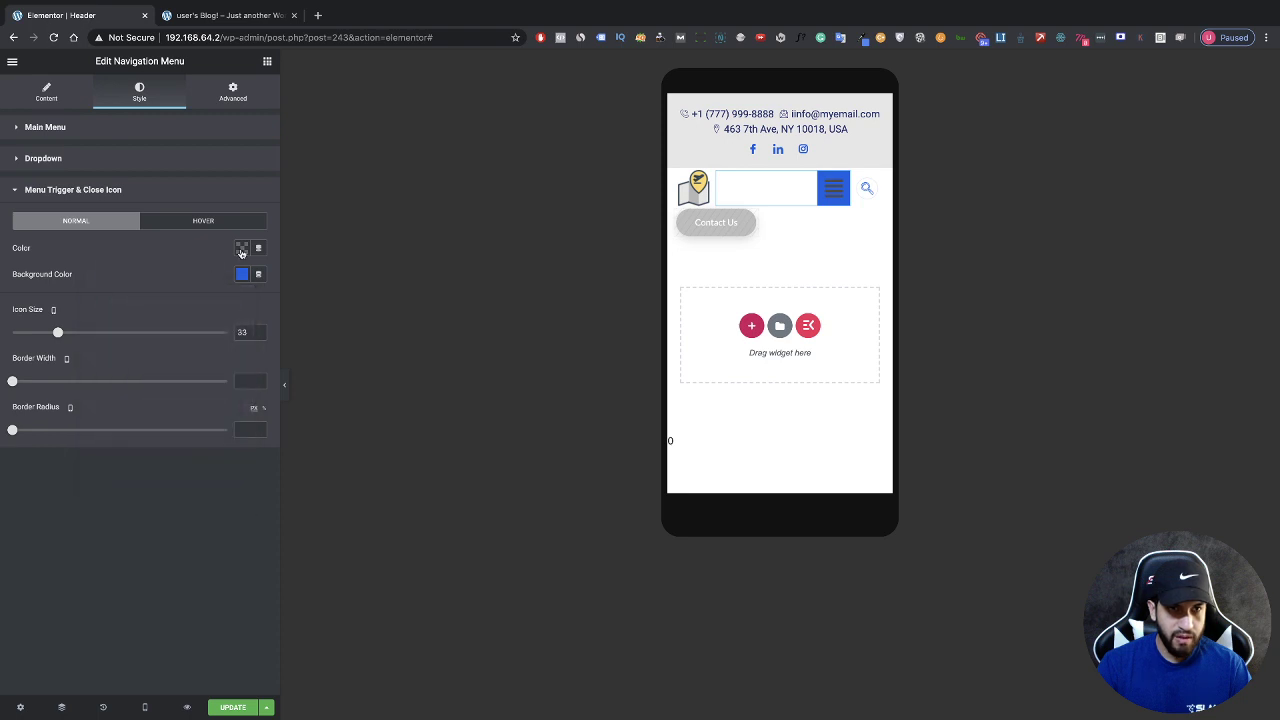
left_click(241, 250)
left_click(218, 280)
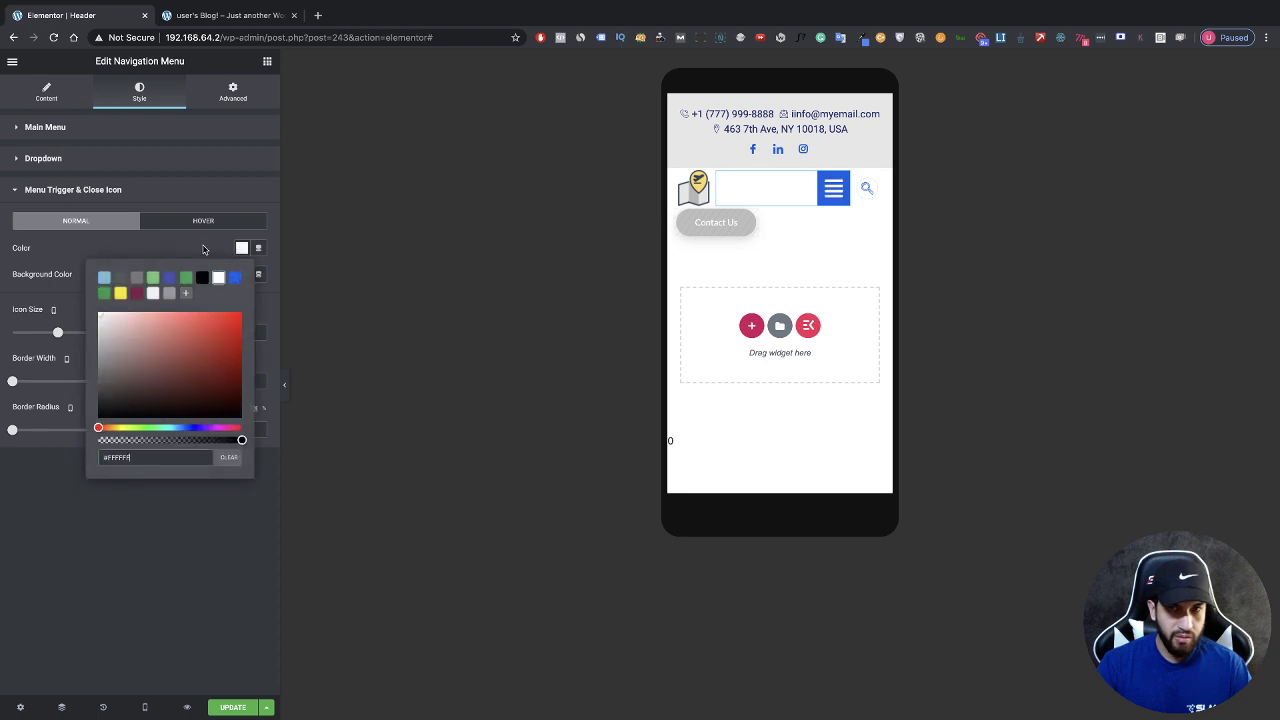
left_click(326, 343)
Step: Toggle the mobile menu open and closed in the preview to check the styled trigger
left_click(831, 189)
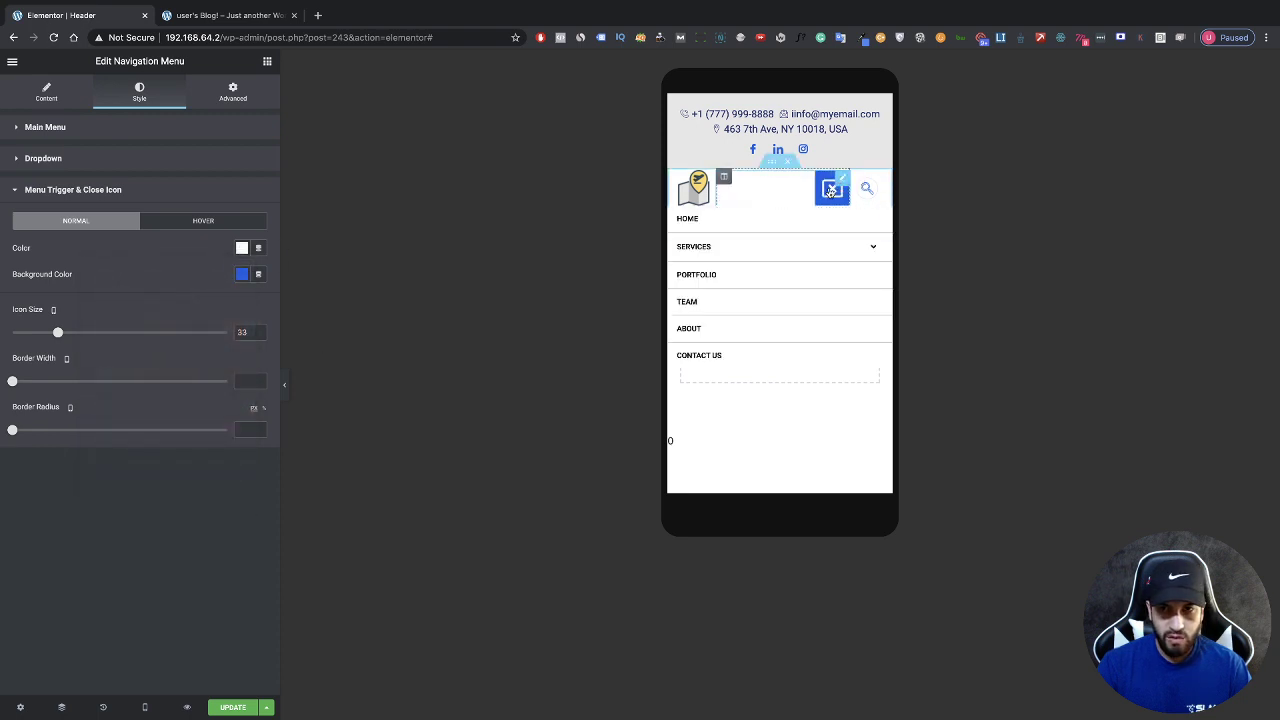
left_click(831, 189)
left_click(831, 189)
left_click(831, 189)
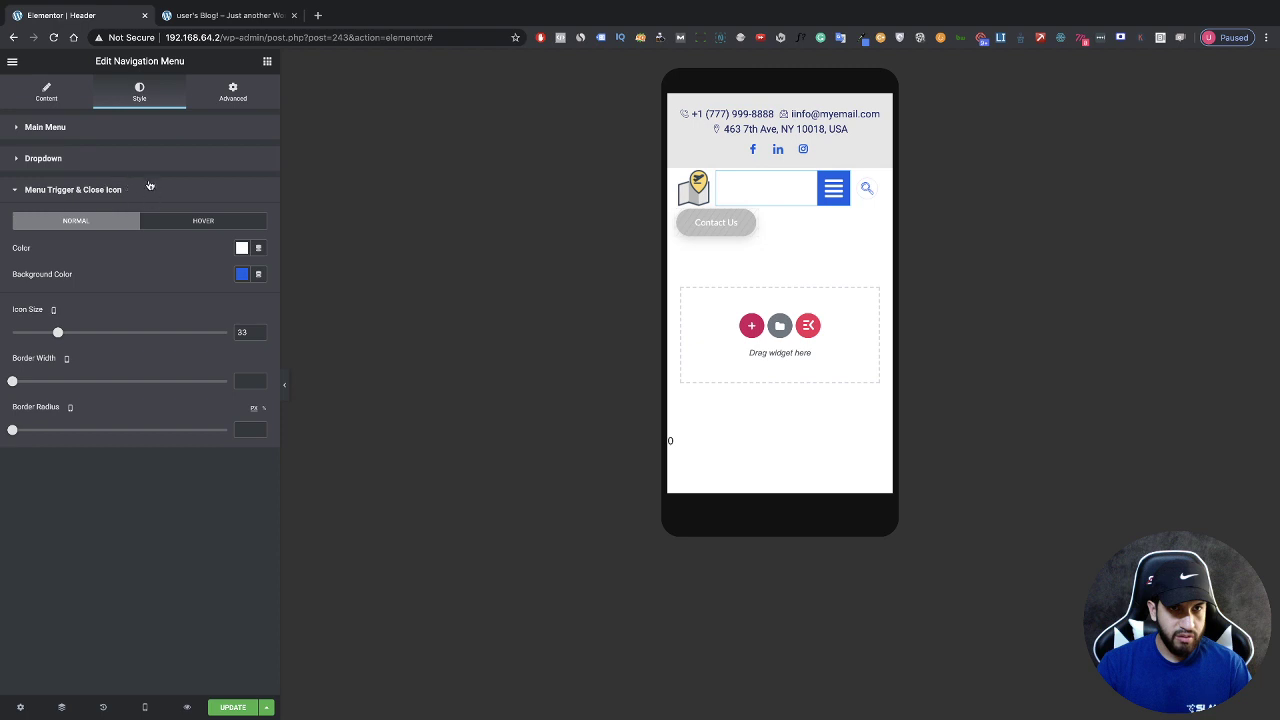
Step: Preview the open dropdown; set Dropdown Width 0 and Horizontal Padding 14
left_click(106, 161)
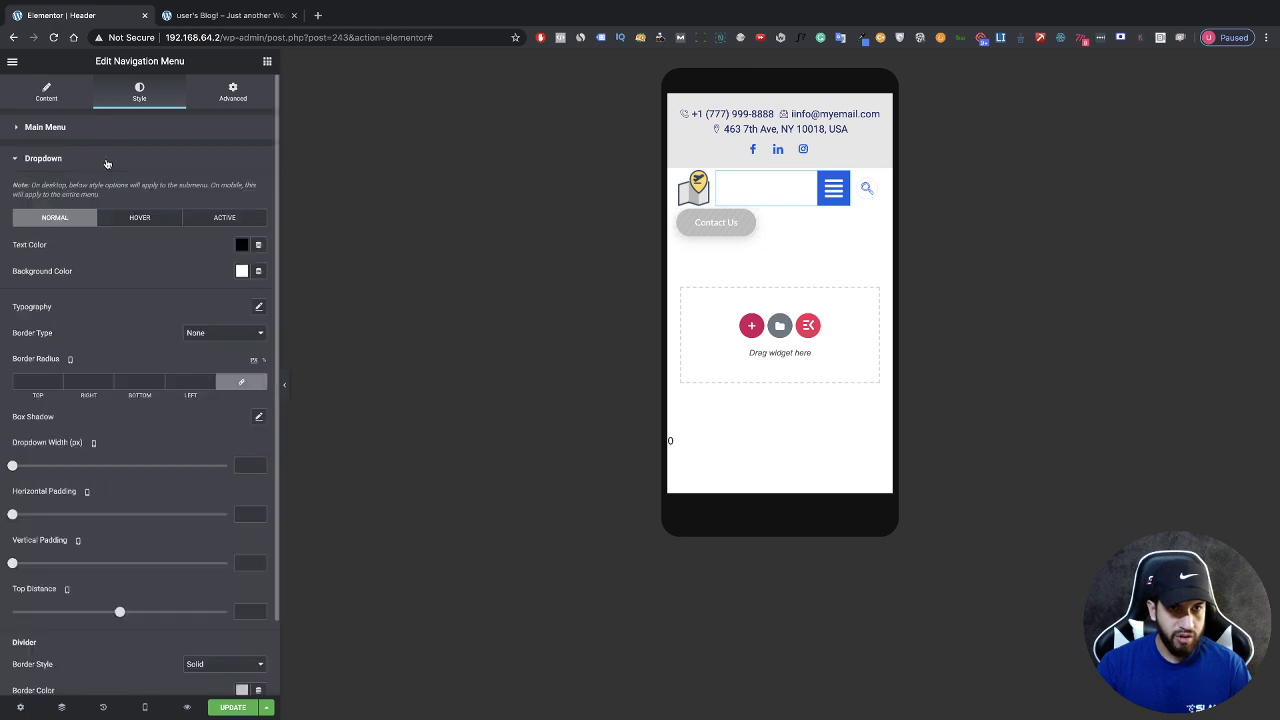
scroll(13, 347, "down", 1)
scroll(85, 358, "down", 2)
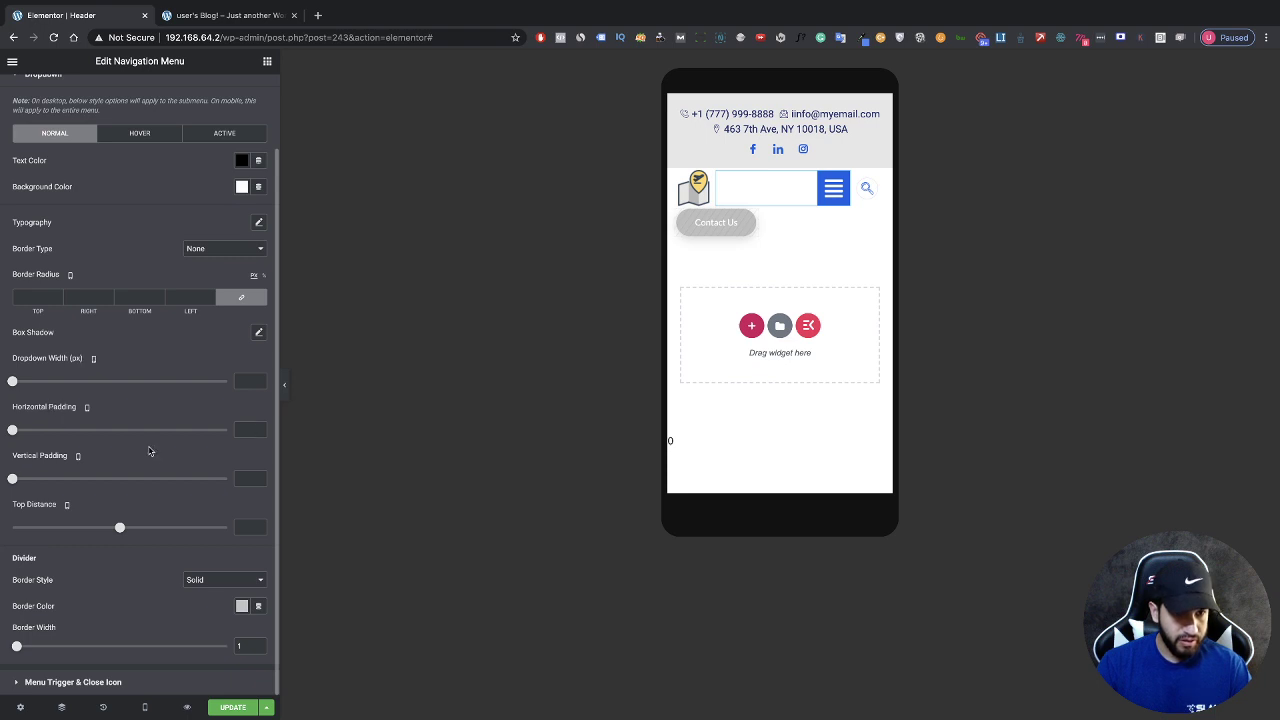
scroll(149, 451, "up", 1)
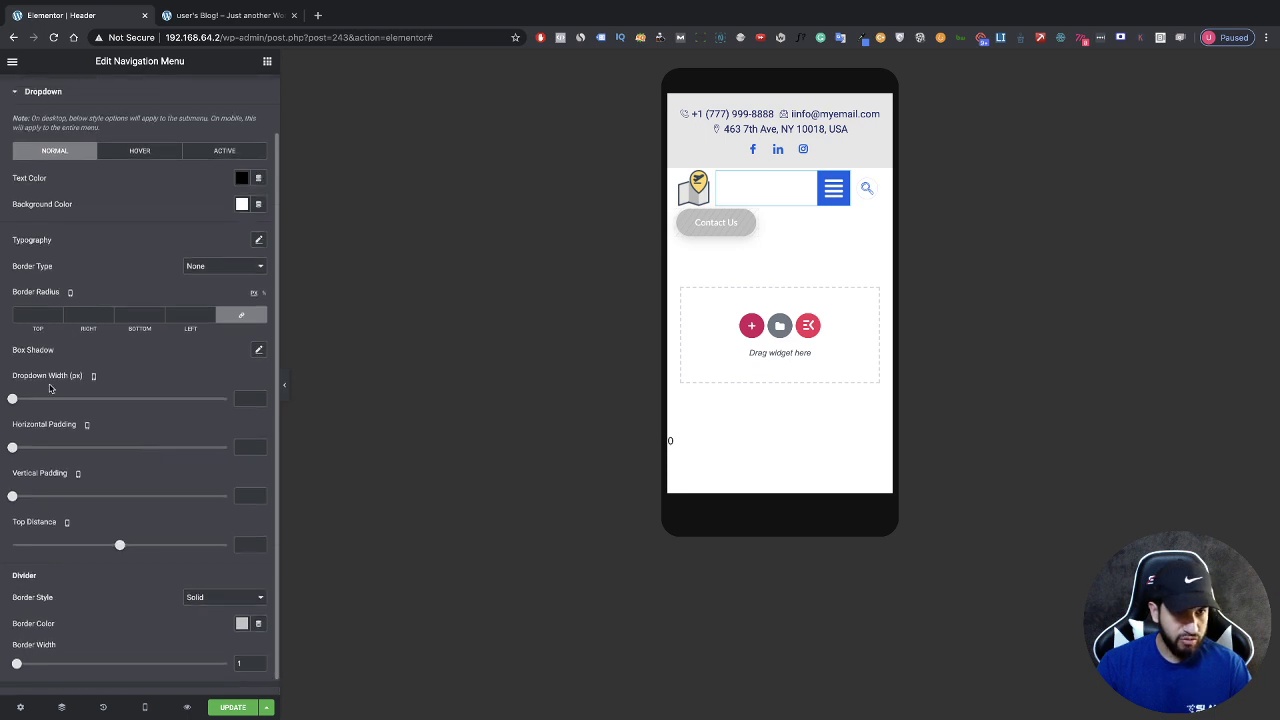
left_click(822, 196)
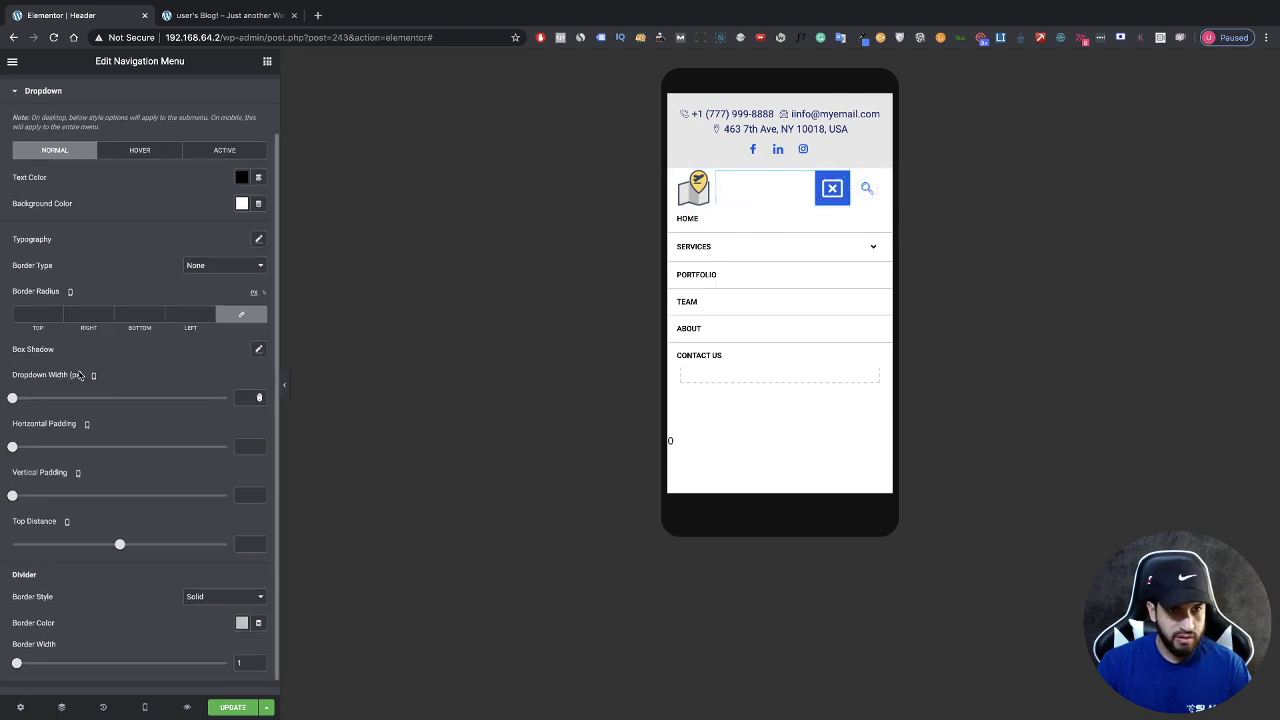
scroll(42, 395, "up", 1)
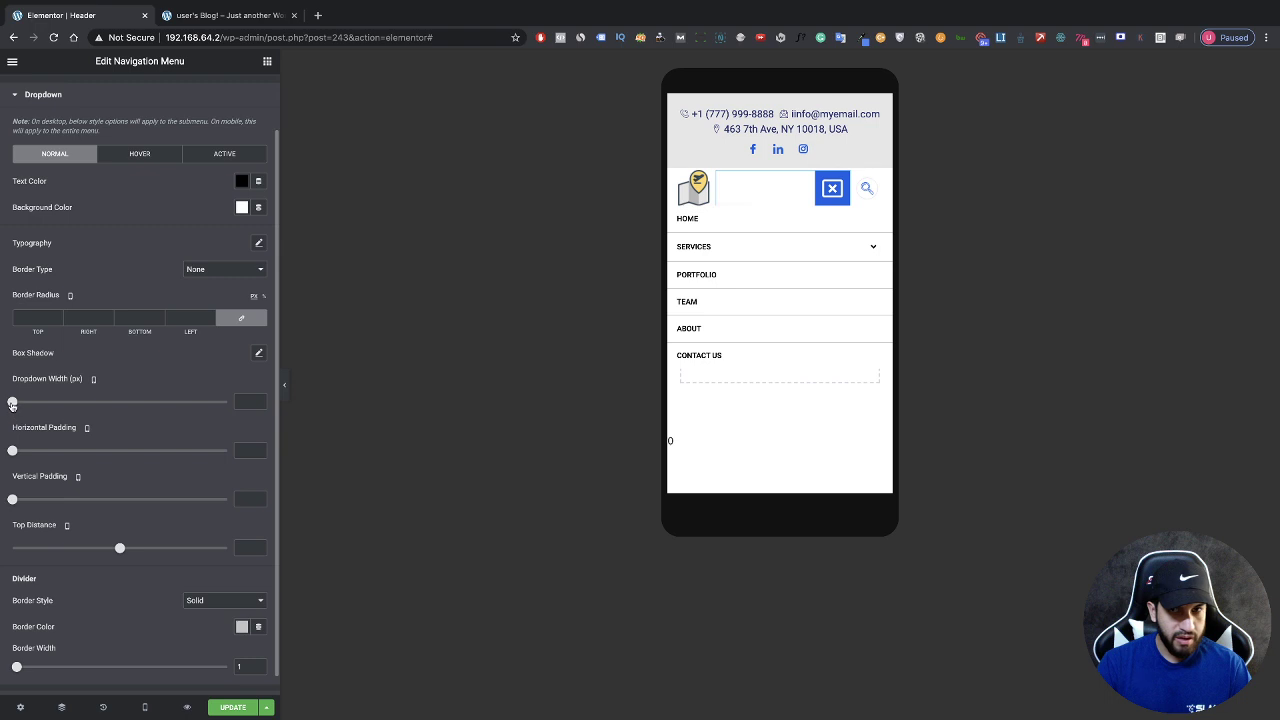
left_click(12, 402)
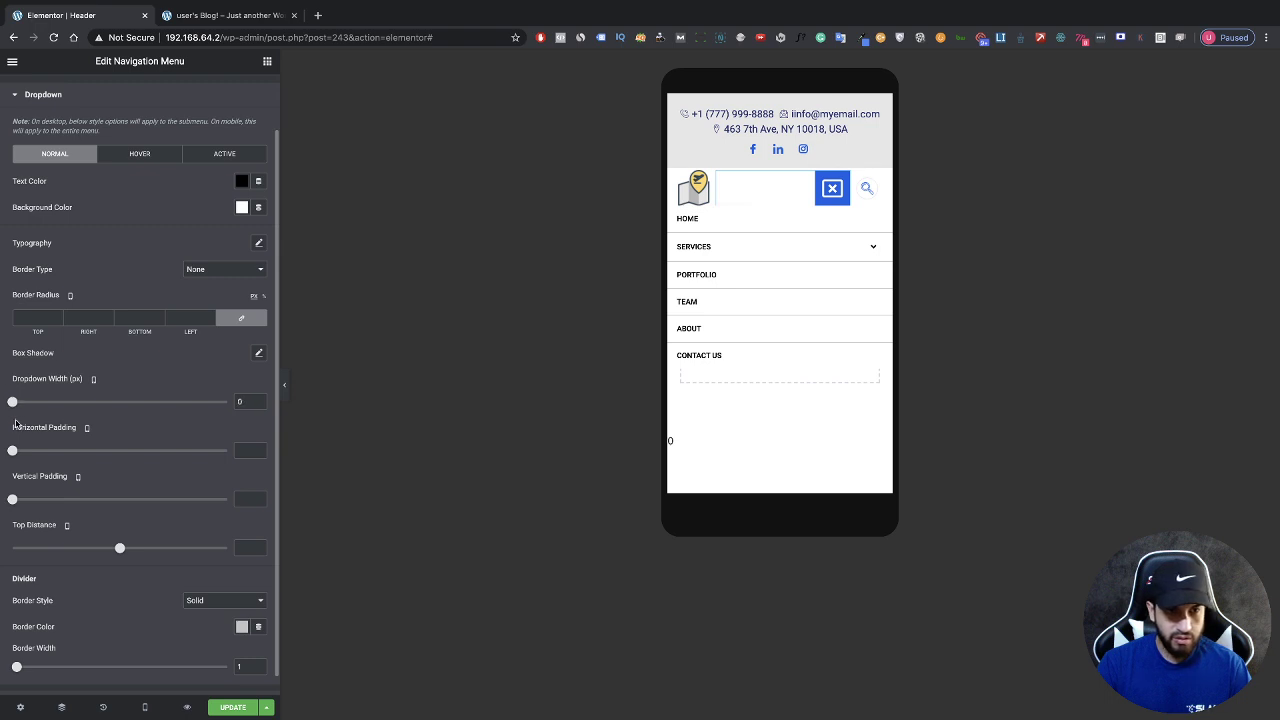
left_click_drag(12, 451, 42, 451)
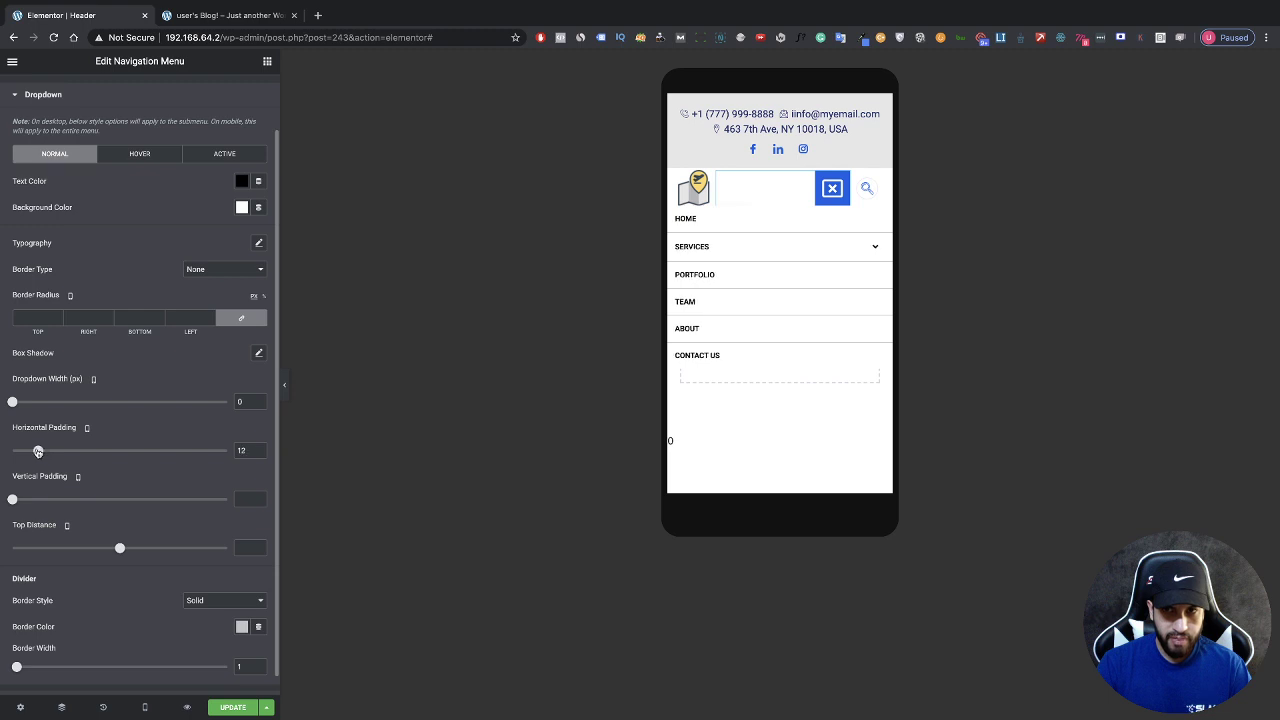
Step: Set the dropdown Vertical Padding to 14 and Top Distance to 2
scroll(81, 483, "up", 1)
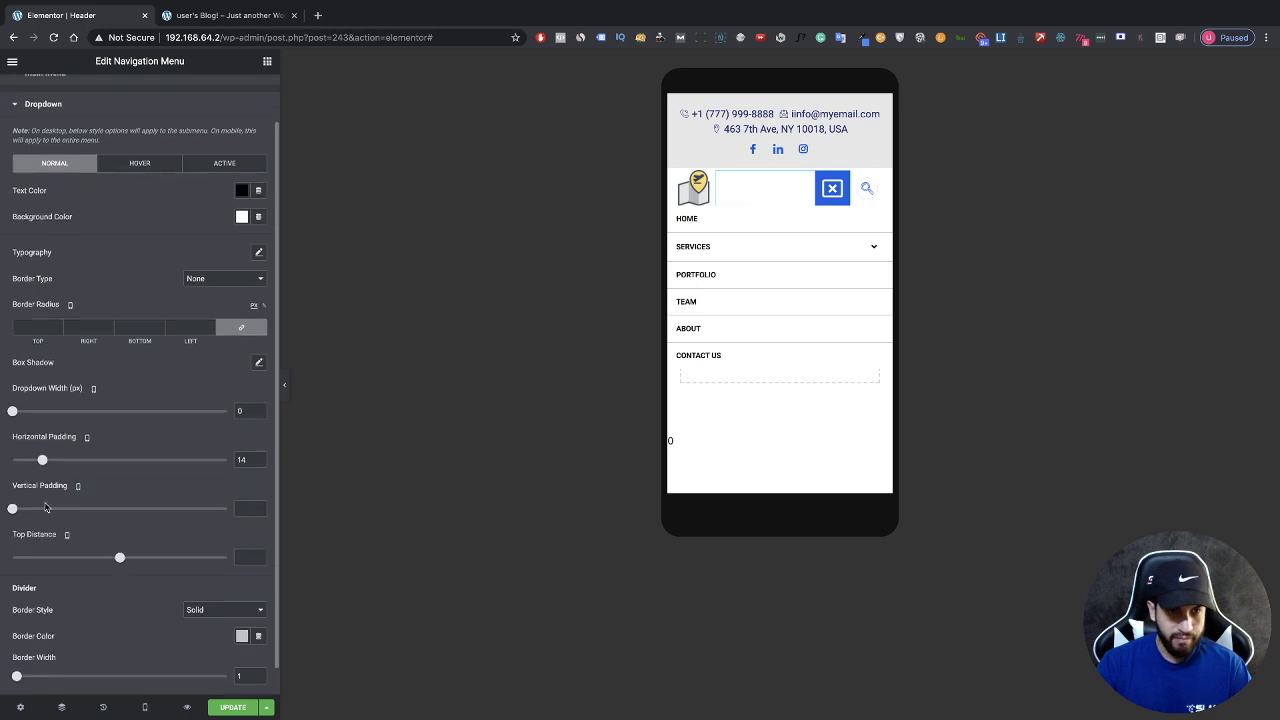
left_click_drag(12, 515, 72, 514)
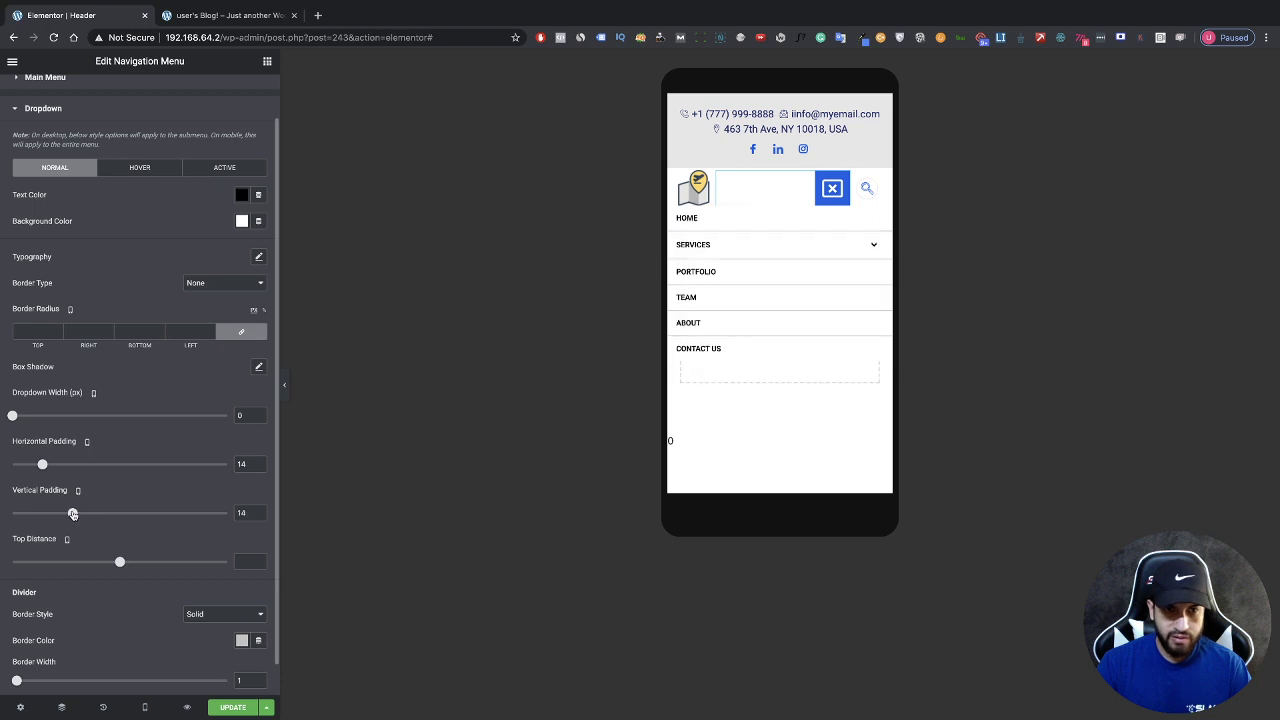
scroll(101, 506, "down", 2)
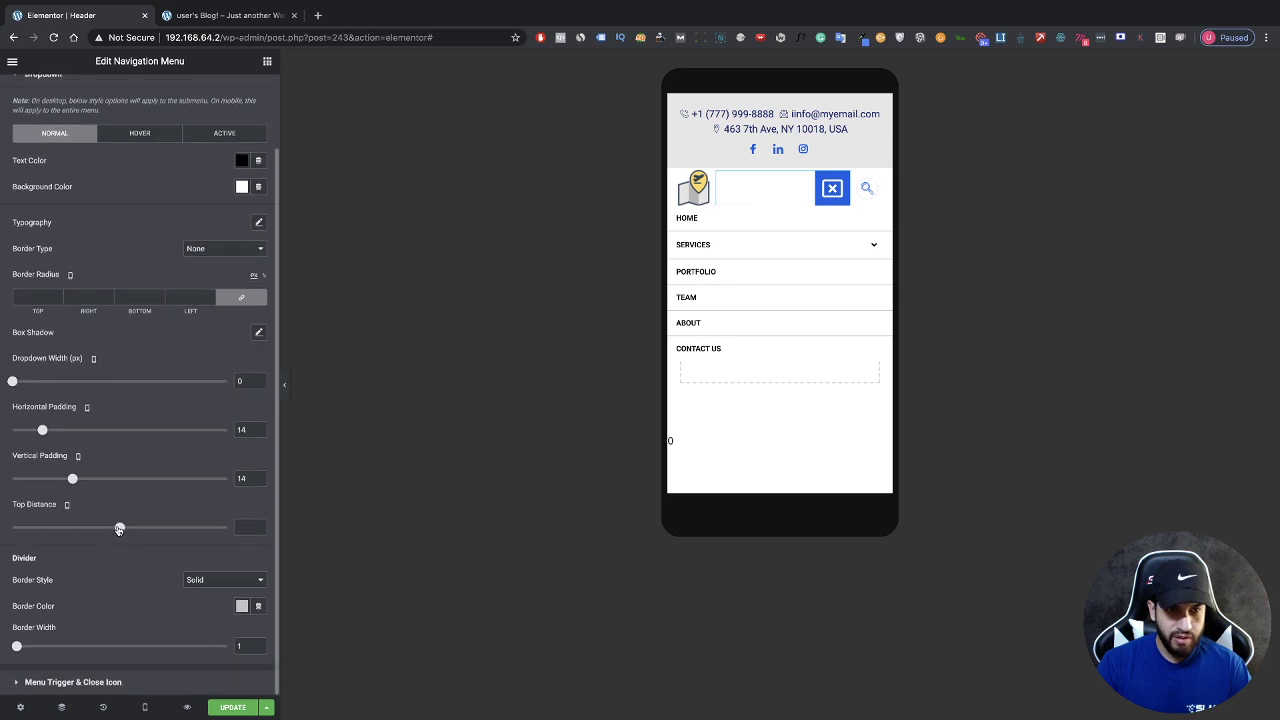
left_click_drag(119, 529, 122, 527)
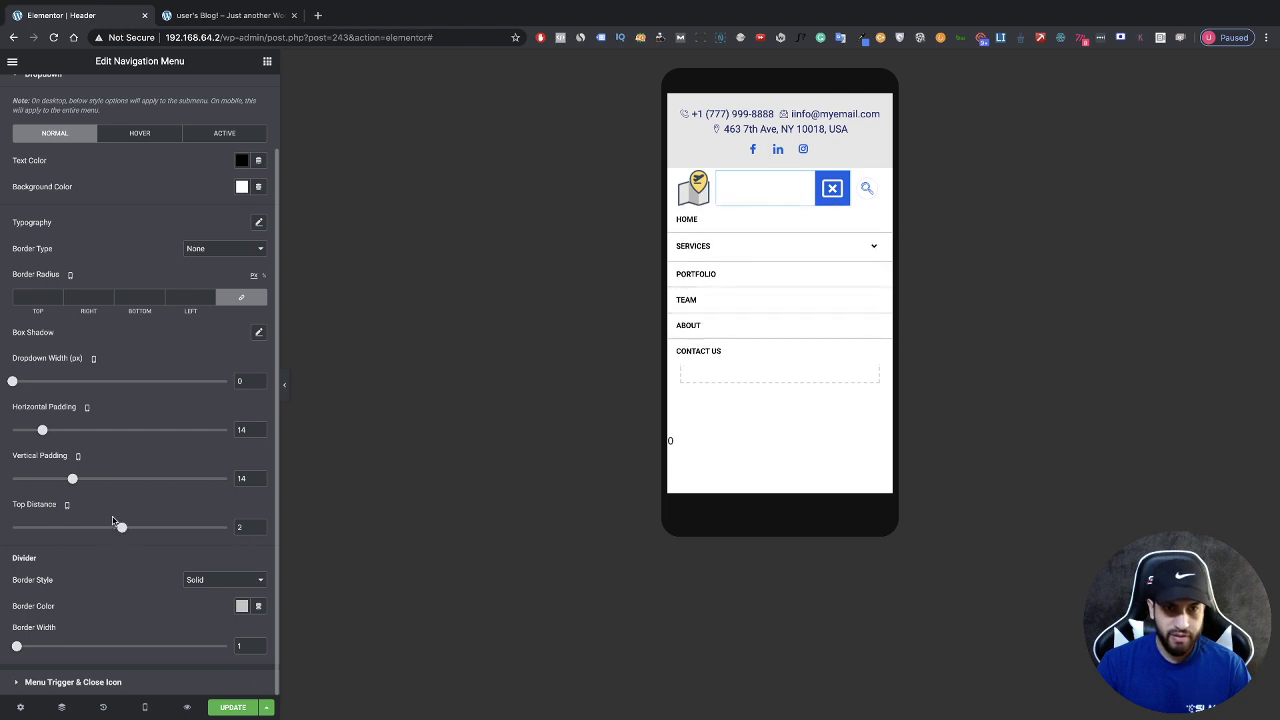
scroll(203, 296, "up", 2)
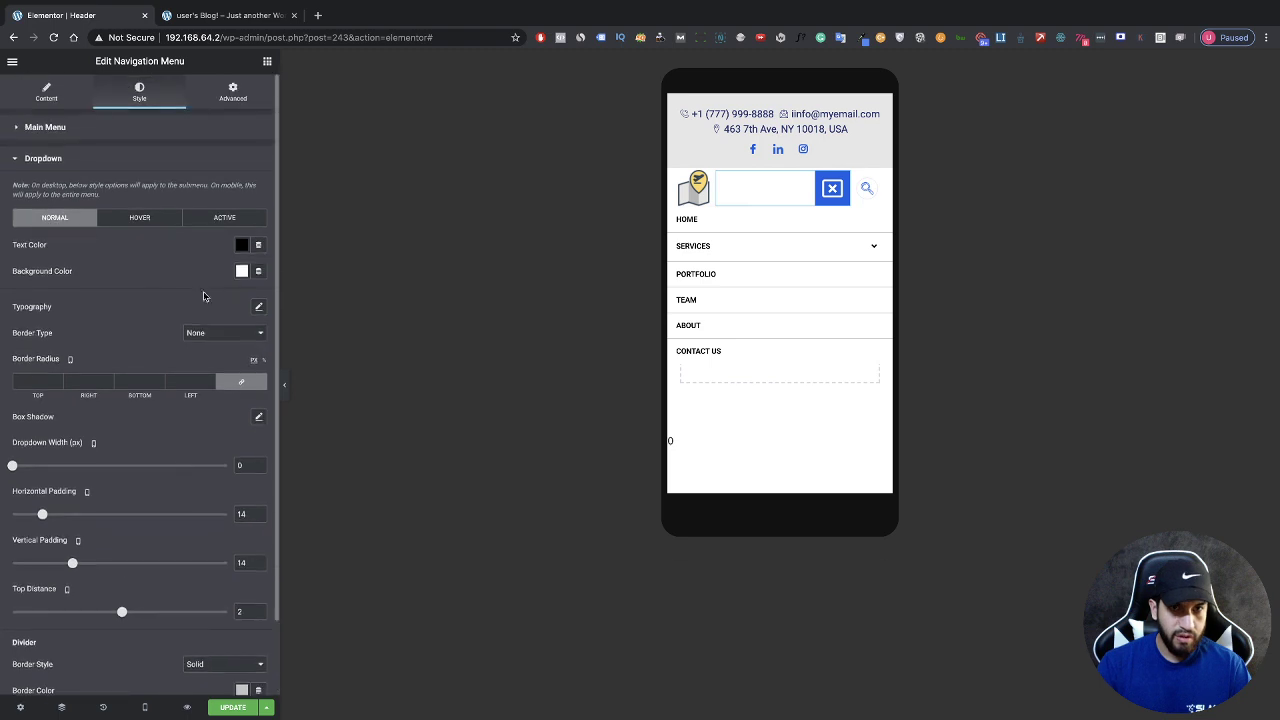
Step: Make the dropdown background blue with white item text, then hide the editor panel
left_click(241, 271)
left_click_drag(222, 352, 152, 363)
left_click(235, 302)
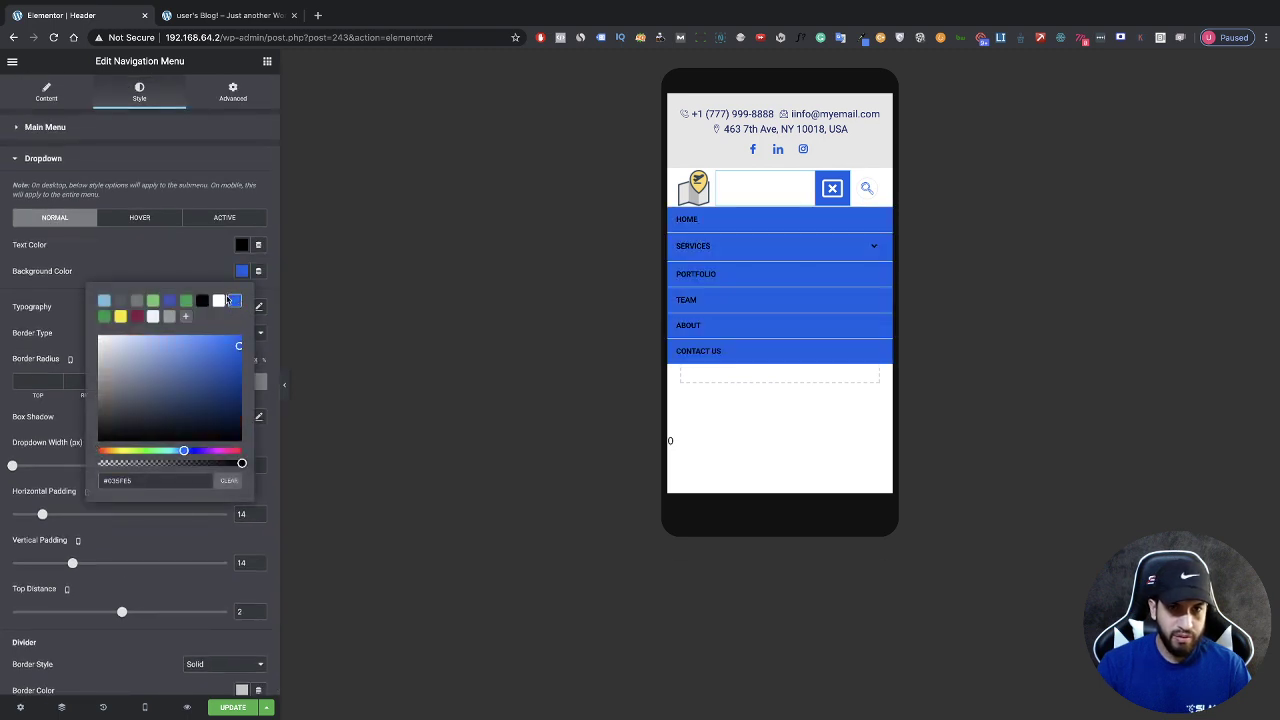
left_click(240, 272)
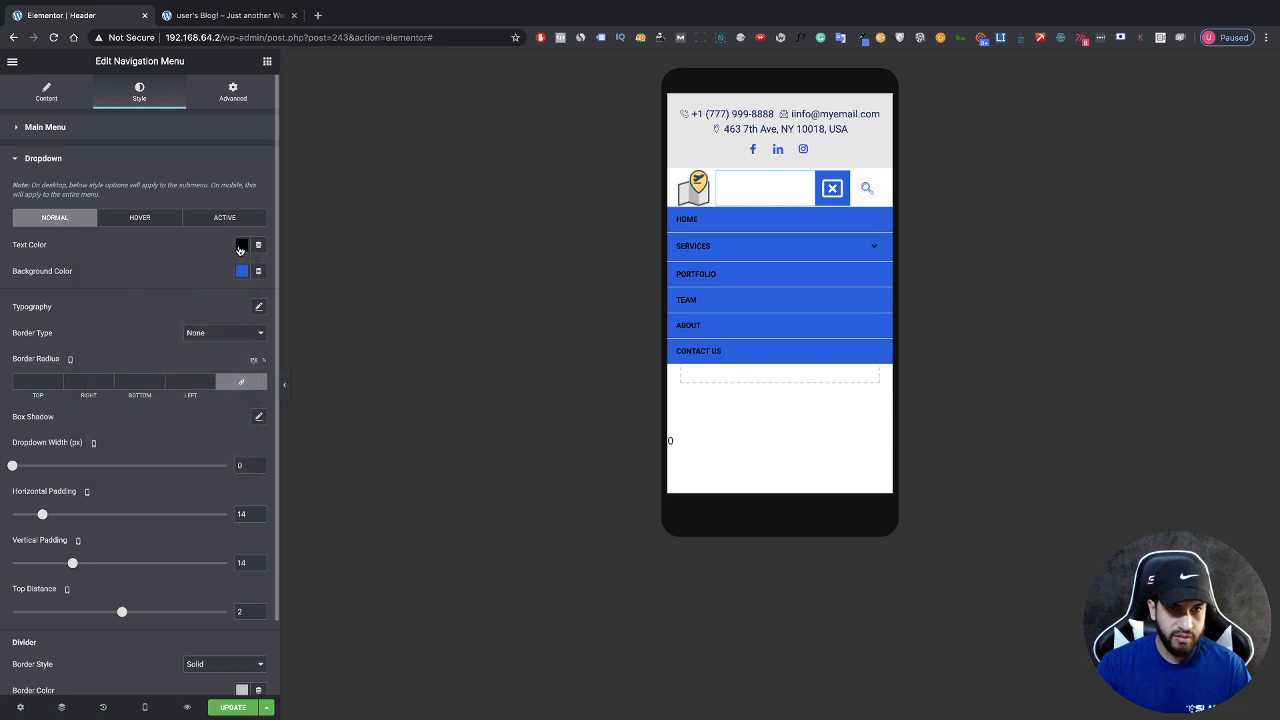
left_click(240, 247)
left_click(218, 275)
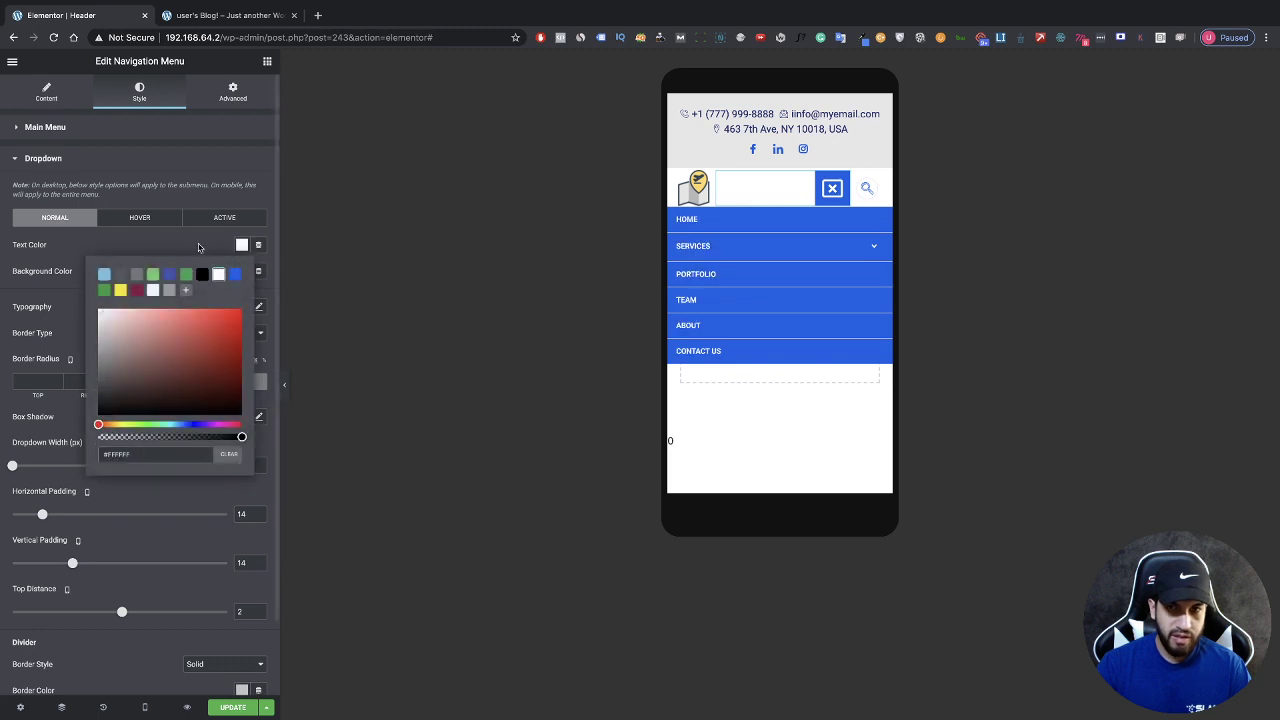
left_click(198, 247)
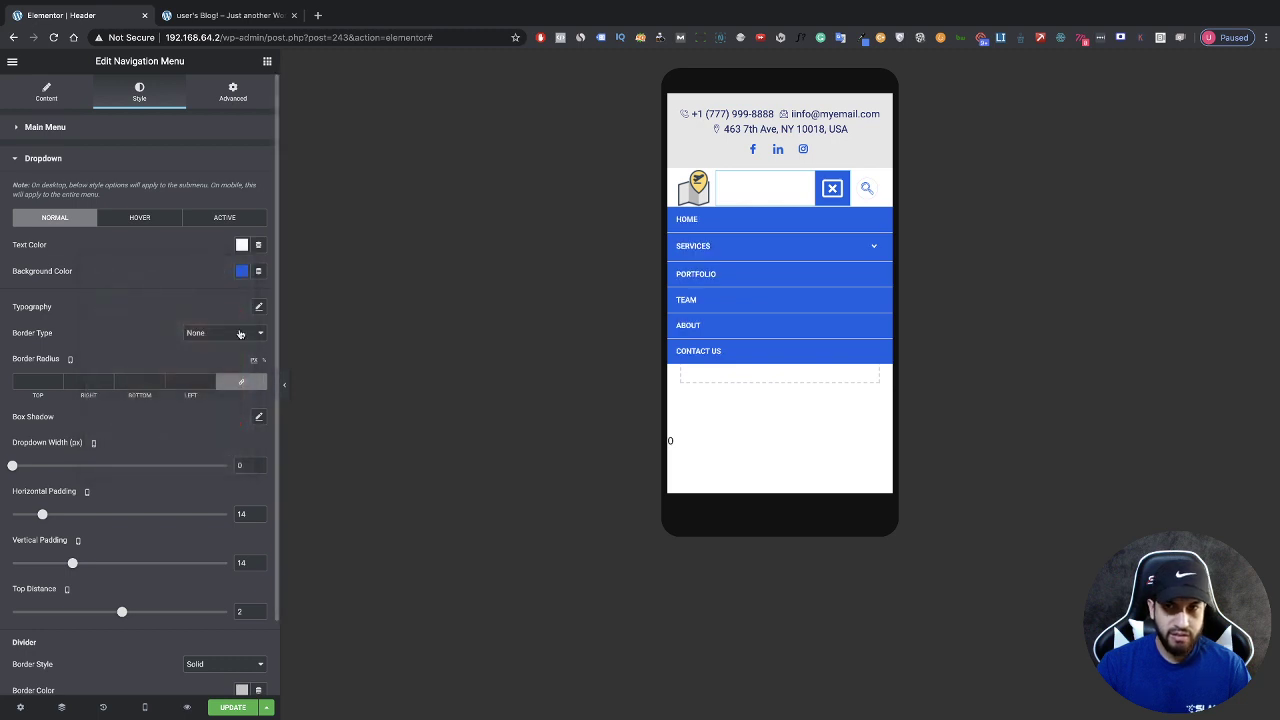
left_click(828, 199)
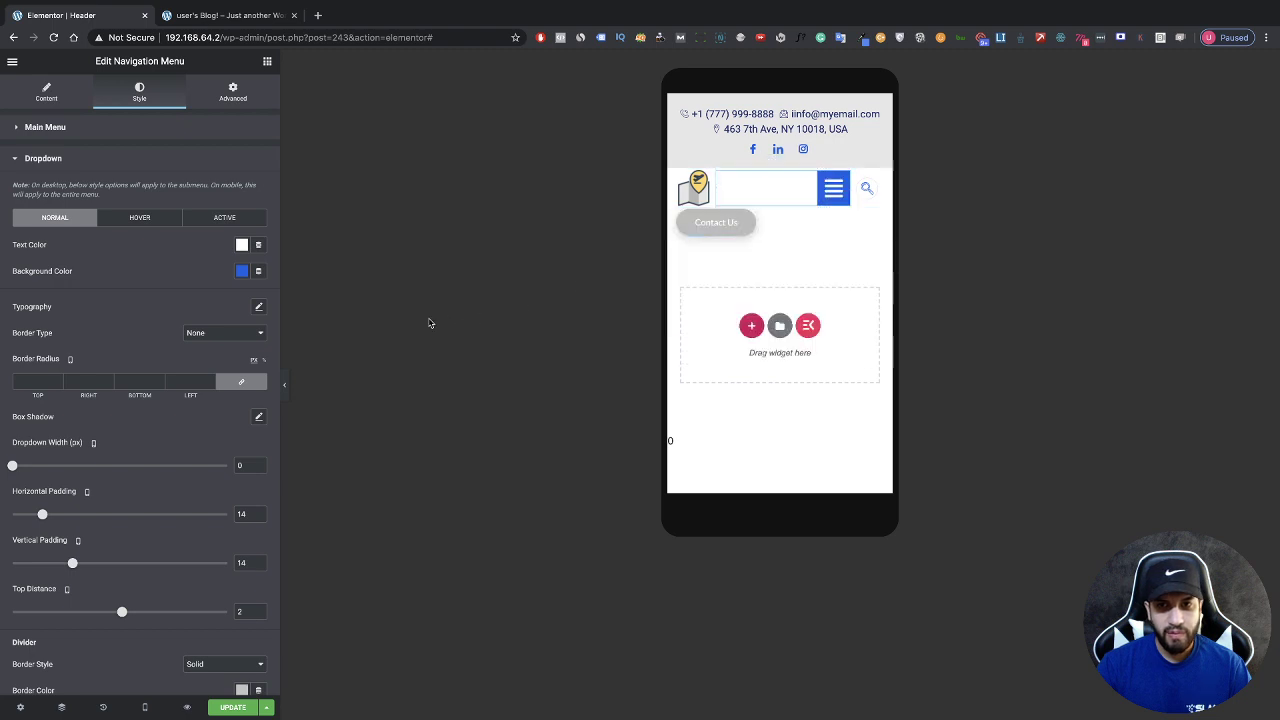
left_click(284, 384)
Step: Test the hamburger dropdown, expanding and collapsing the SERVICES and TEST 2 submenus
left_click(690, 189)
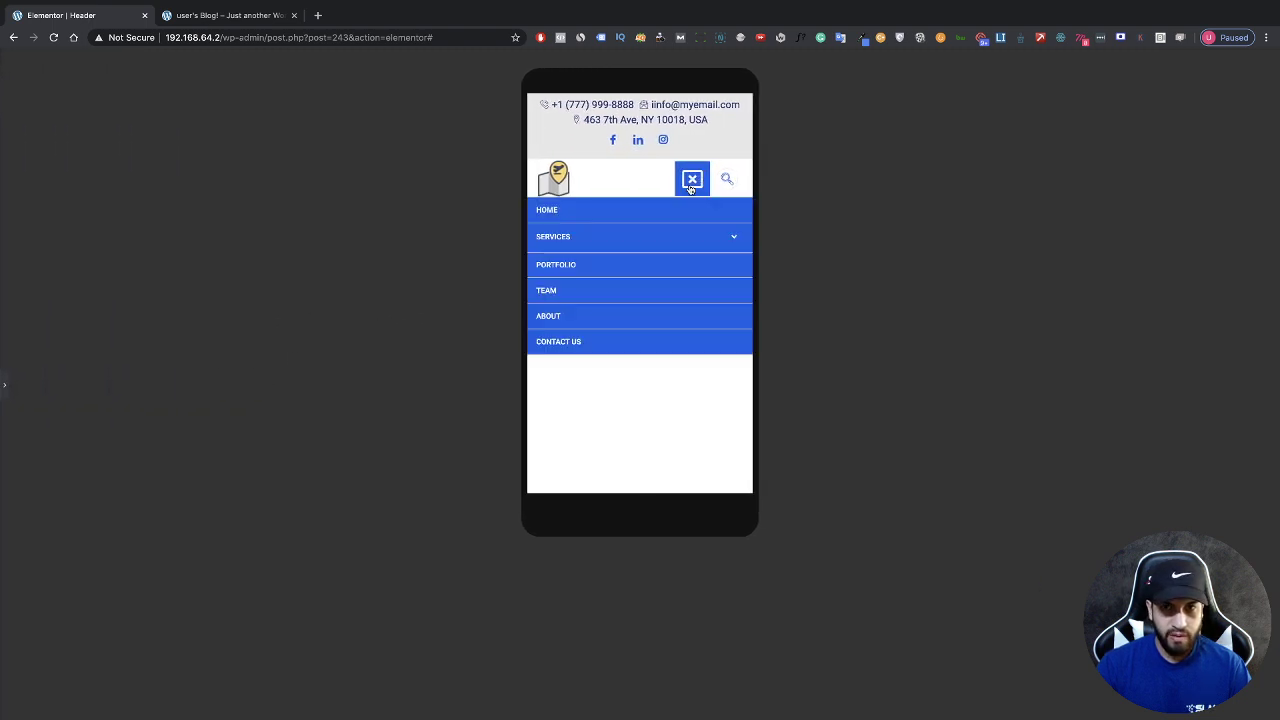
left_click(690, 189)
left_click(690, 189)
left_click(690, 189)
left_click(690, 189)
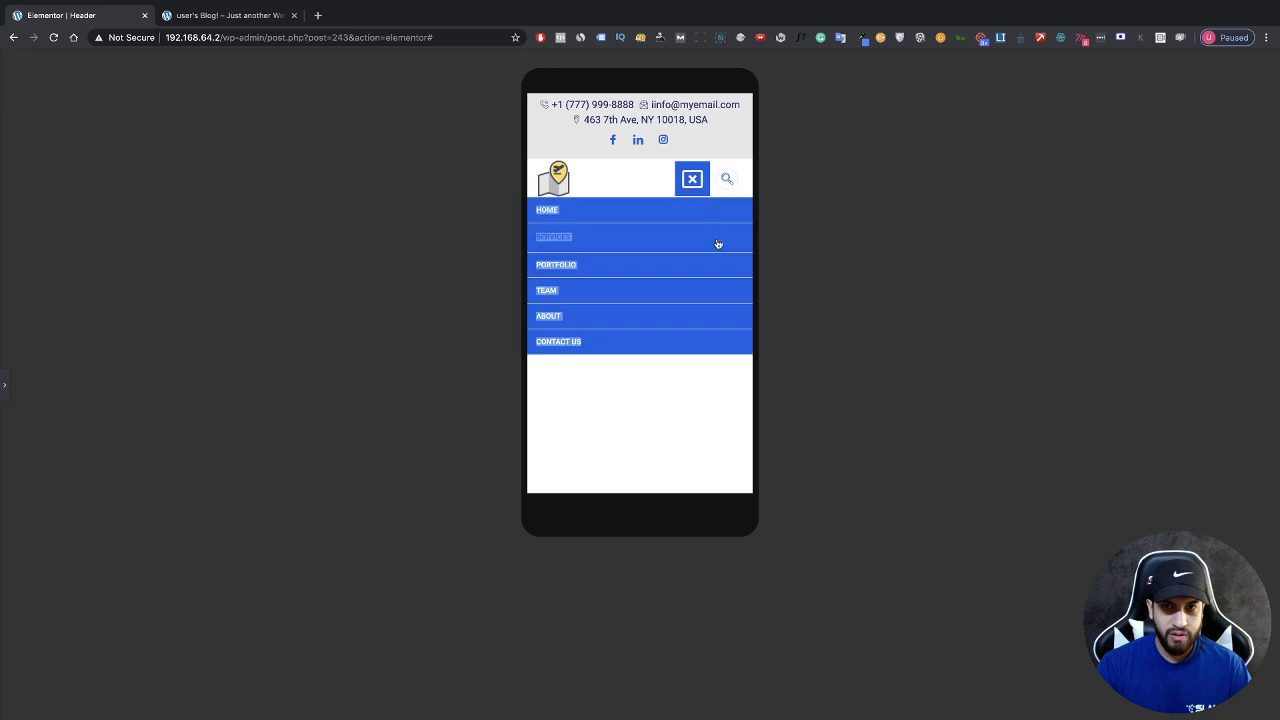
left_click(718, 243)
left_click(718, 243)
left_click(718, 243)
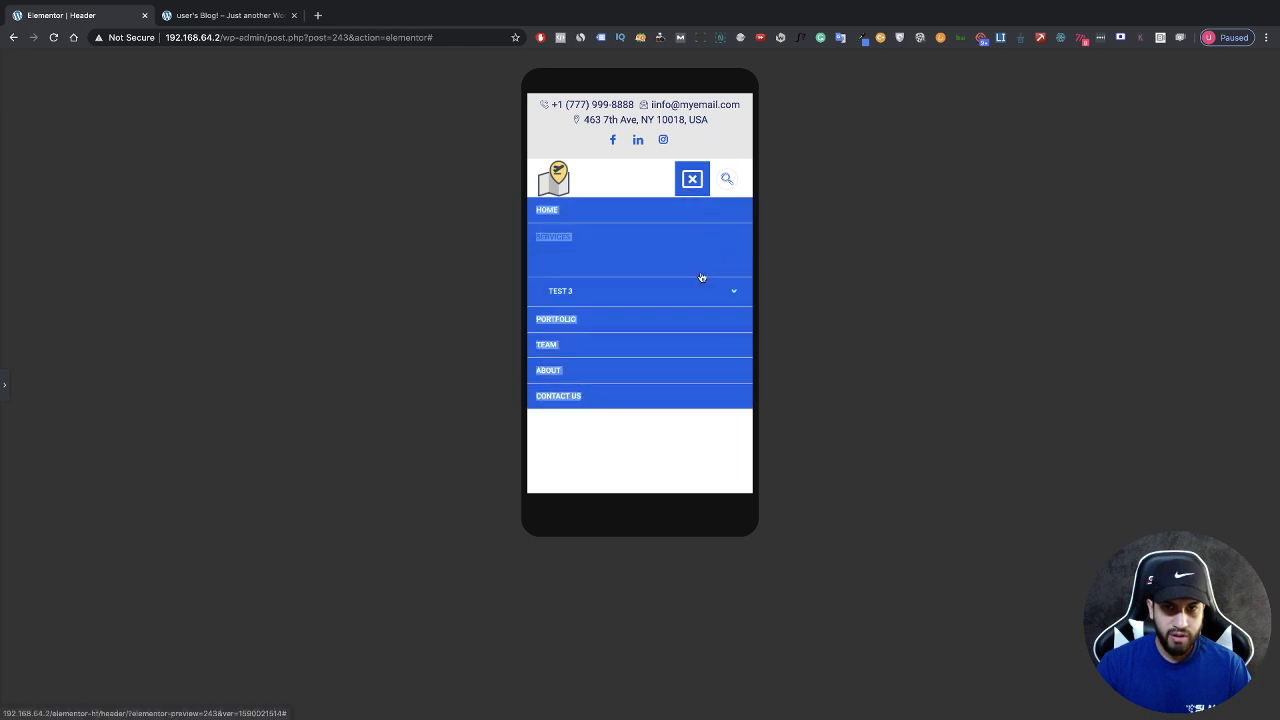
left_click(728, 299)
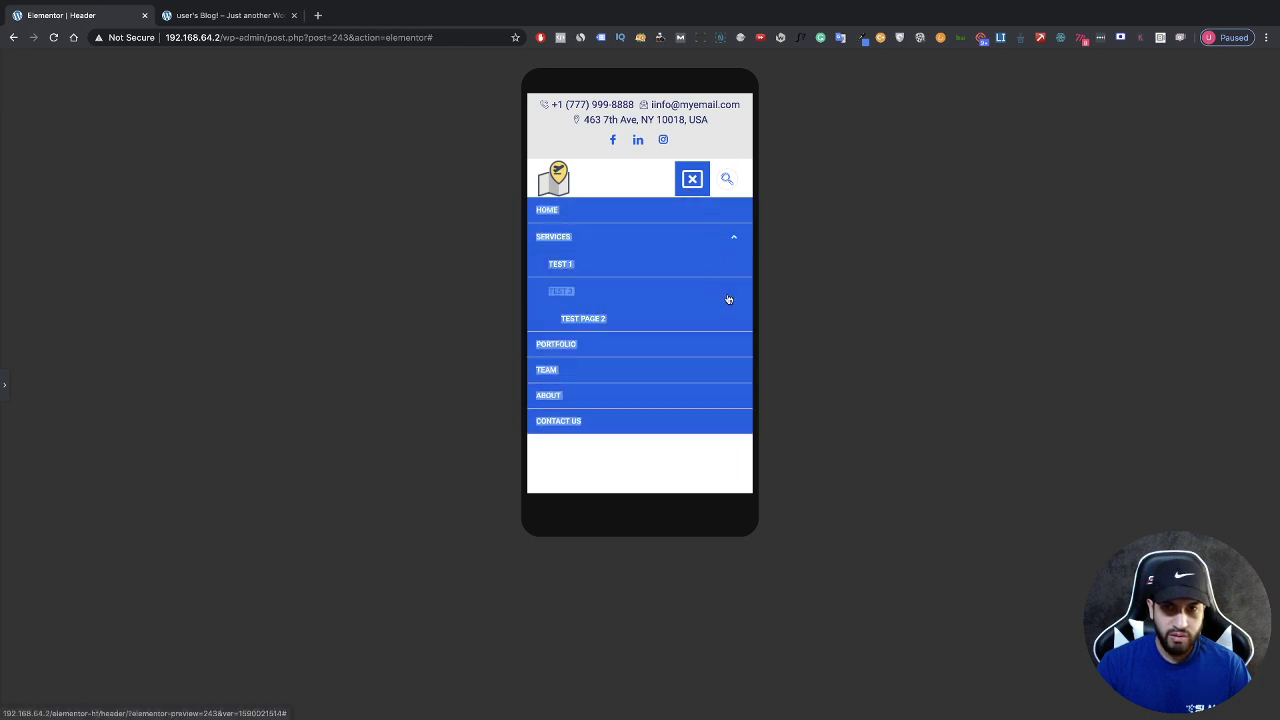
left_click(728, 299)
left_click(728, 246)
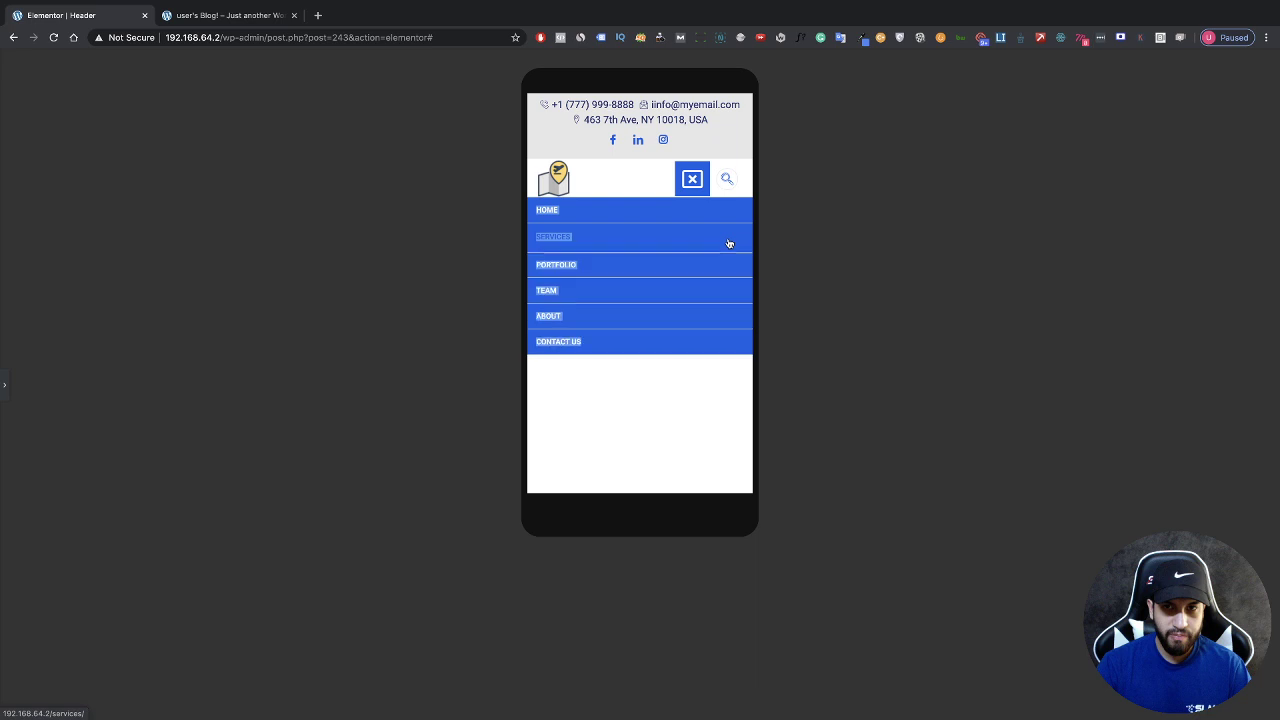
Step: Restore the editor panel, save the header with UPDATE, and preview it in a new tab
left_click(5, 386)
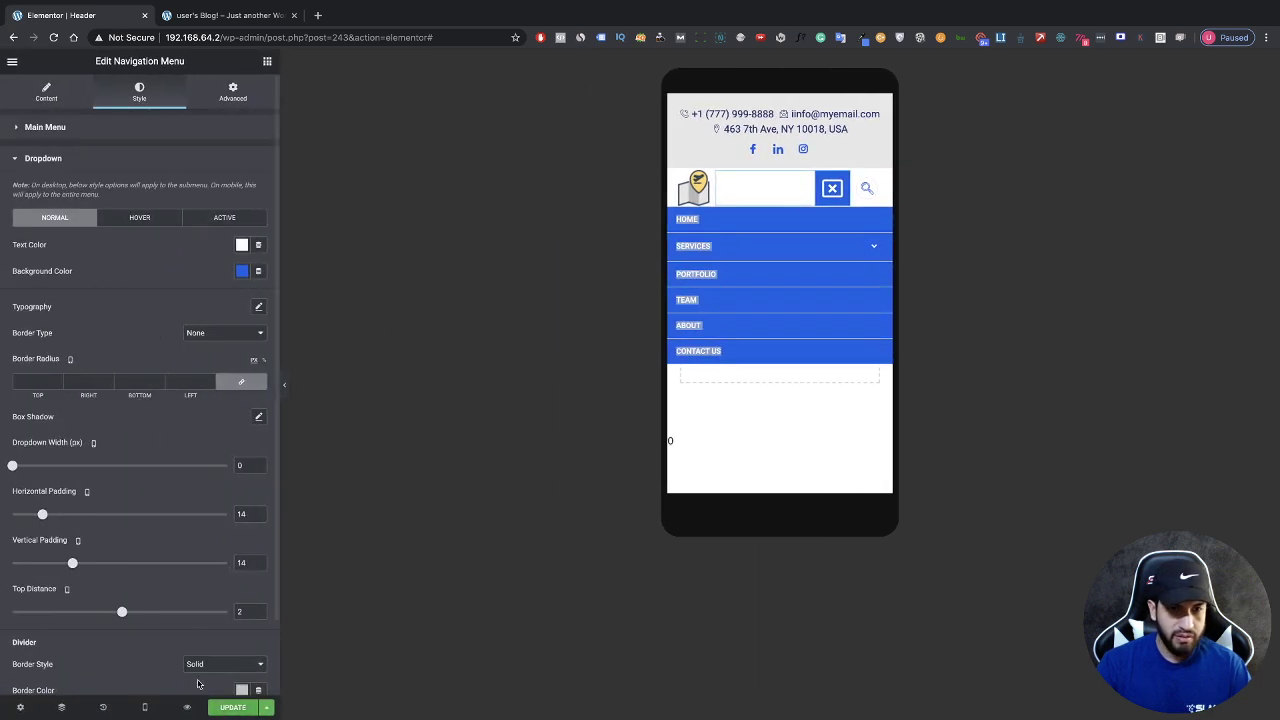
left_click(226, 710)
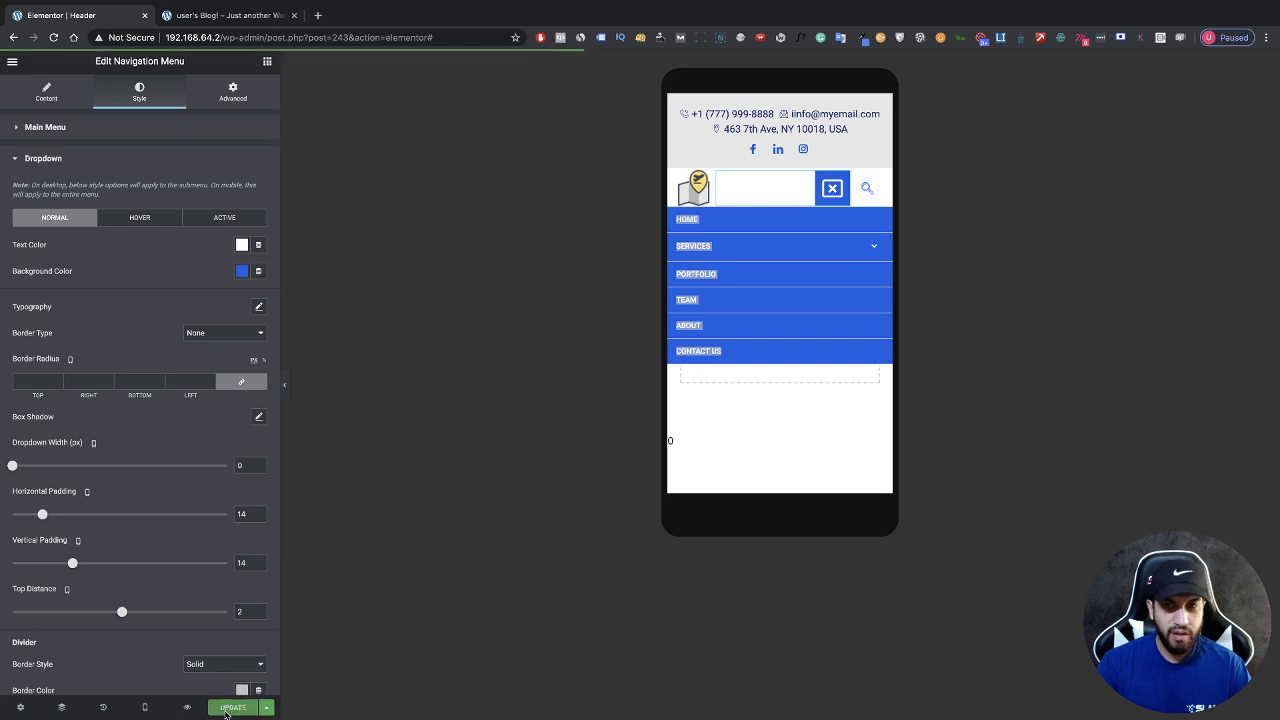
left_click(185, 709)
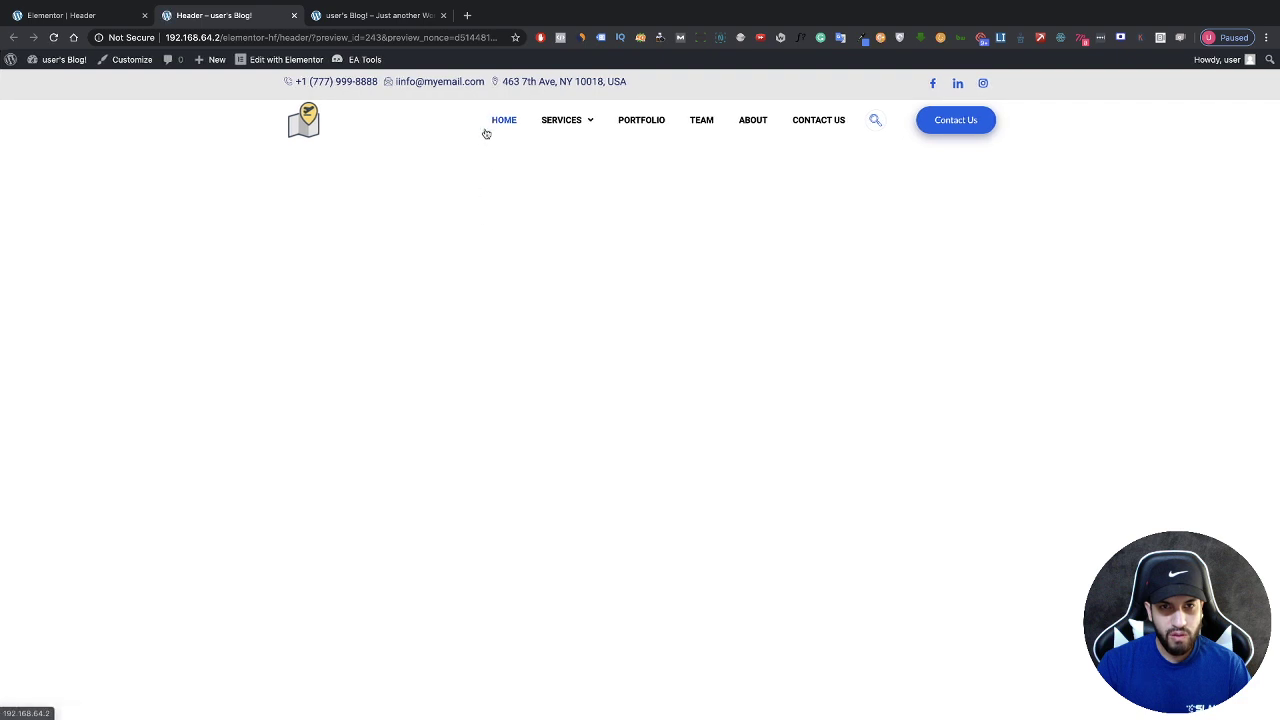
Step: Go to the live site's home page
left_click(501, 129)
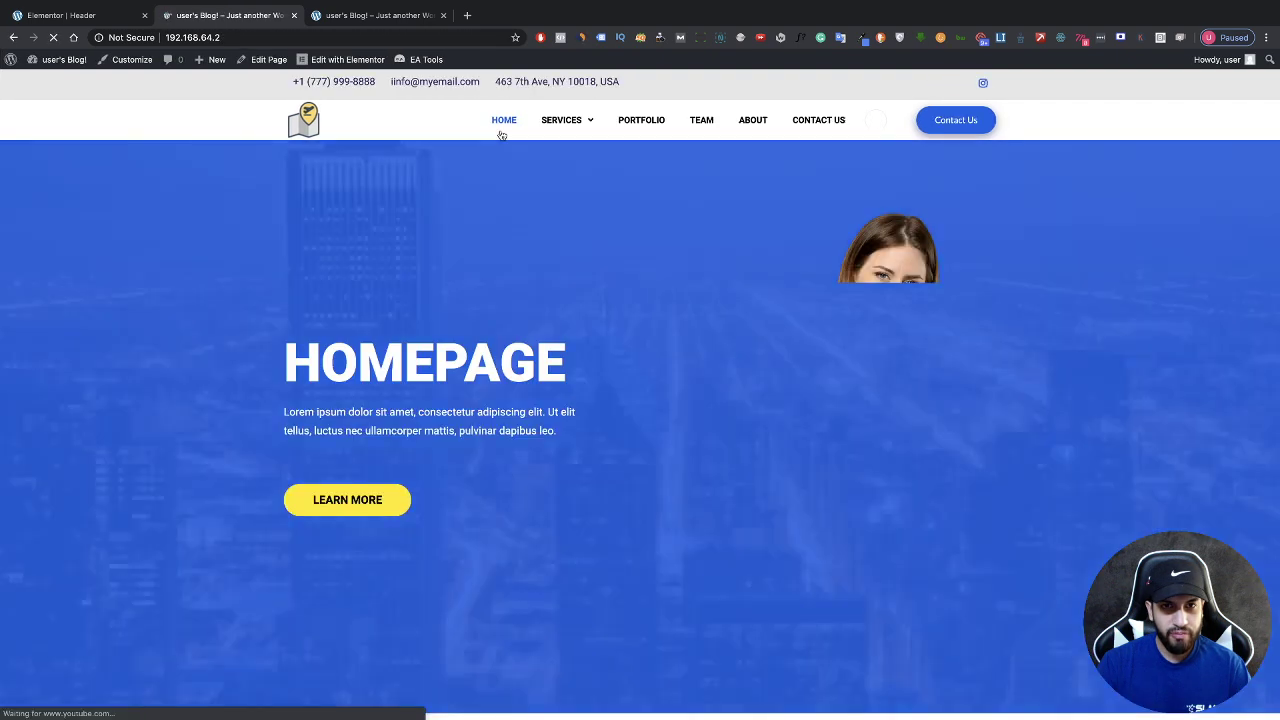
scroll(634, 273, "down", 1)
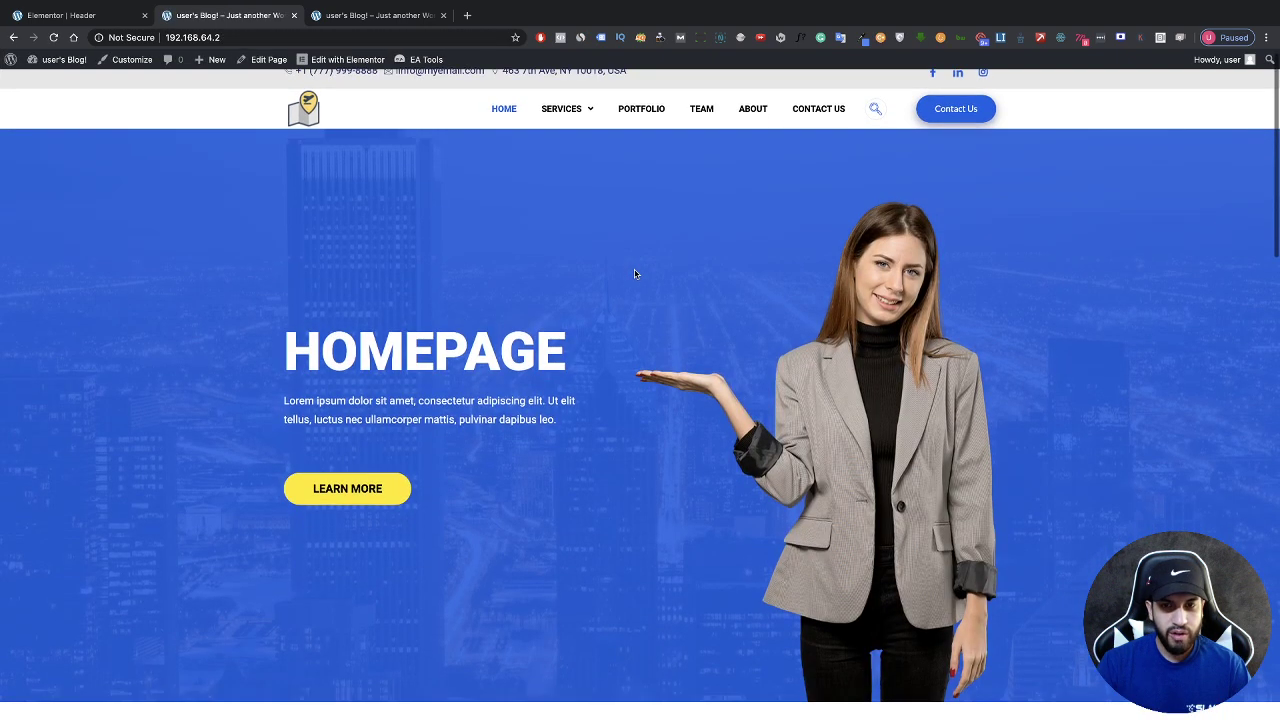
right_click(635, 270)
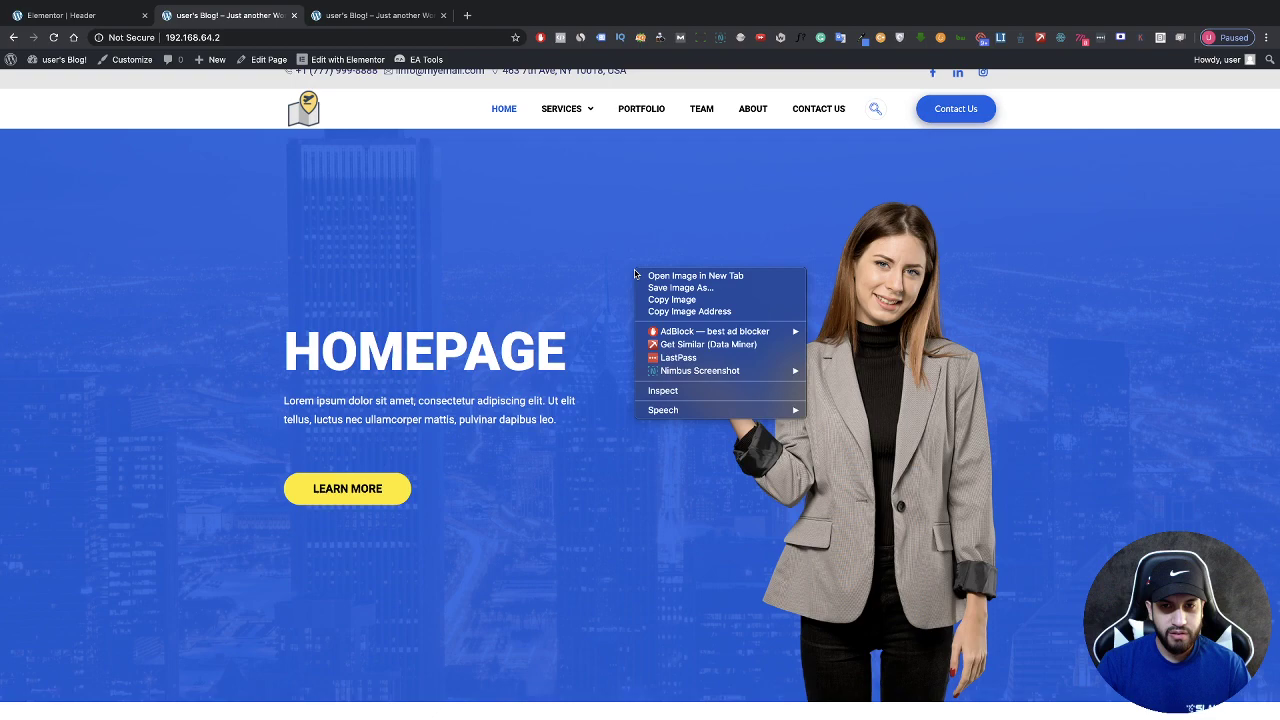
left_click(625, 390)
scroll(621, 386, "up", 1)
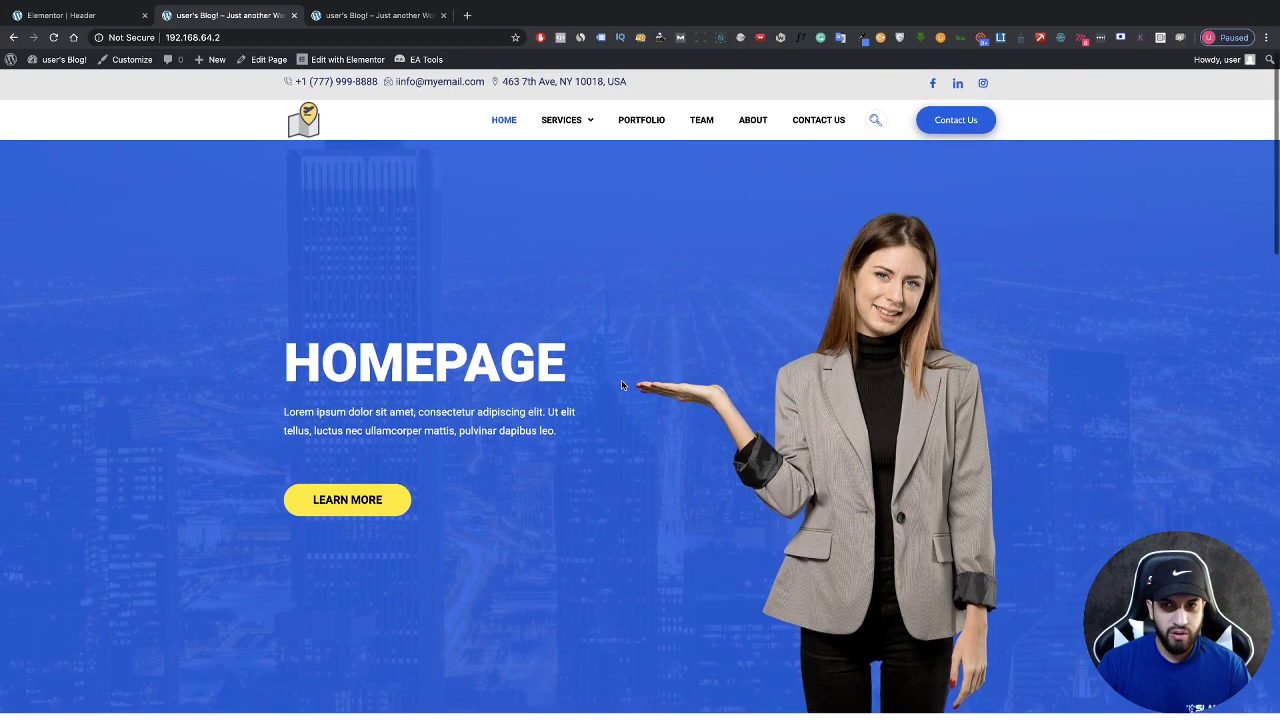
Step: In DevTools device mode, test the hamburger menu, then set the viewport width to 900
key("ctrl+shift+i")
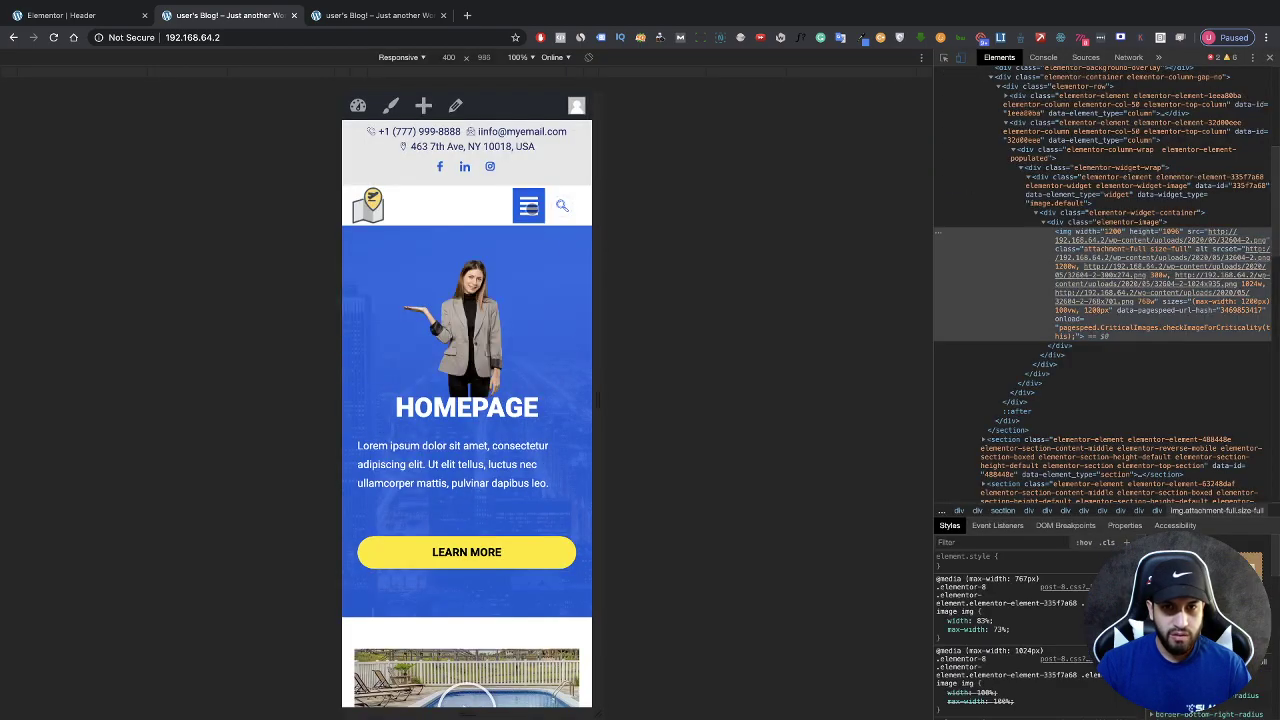
left_click(528, 207)
left_click(528, 207)
left_click(528, 207)
left_click(528, 207)
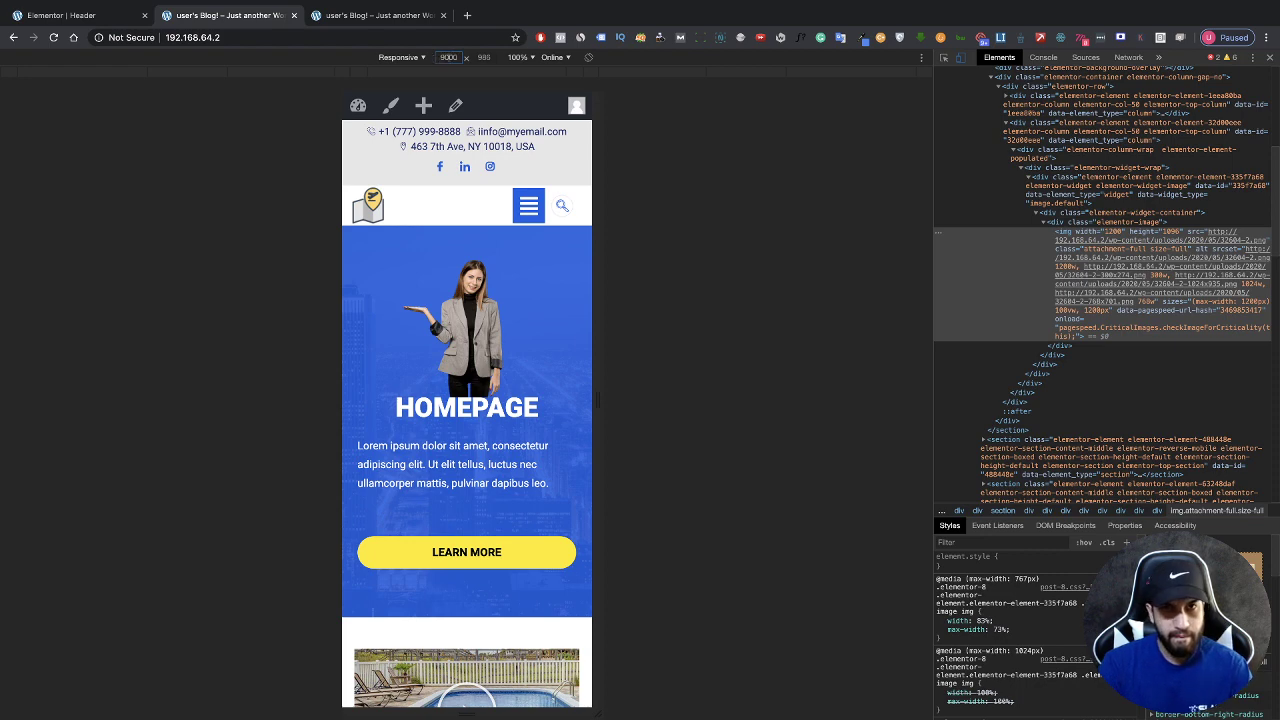
key("Return")
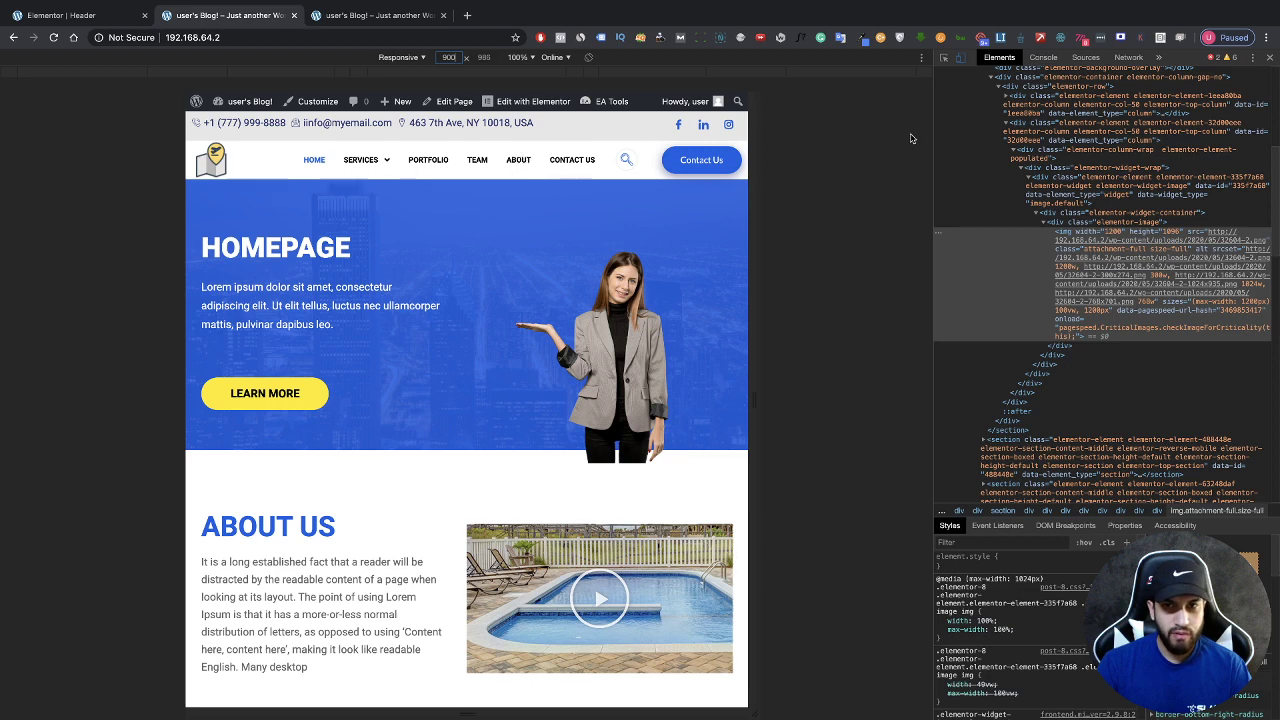
Step: Close DevTools, then scroll through the home page sections and back up to the HOMEPAGE hero
left_click(1270, 59)
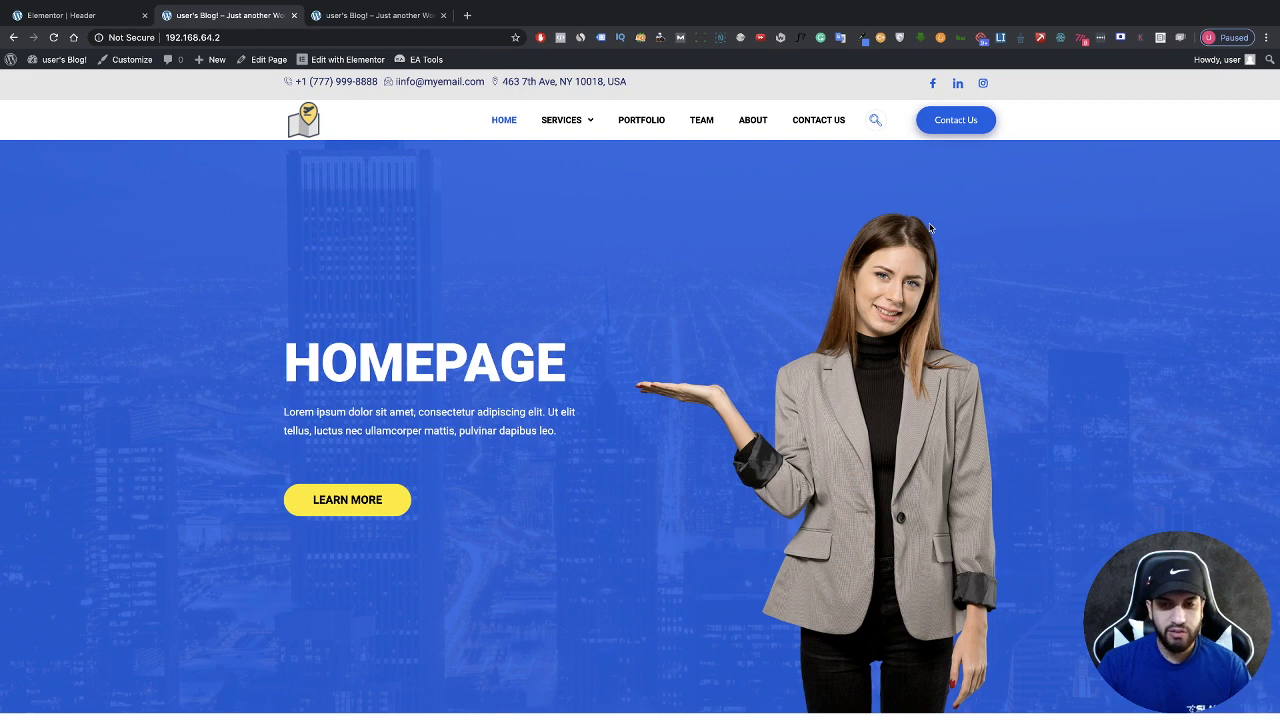
scroll(930, 229, "down", 3)
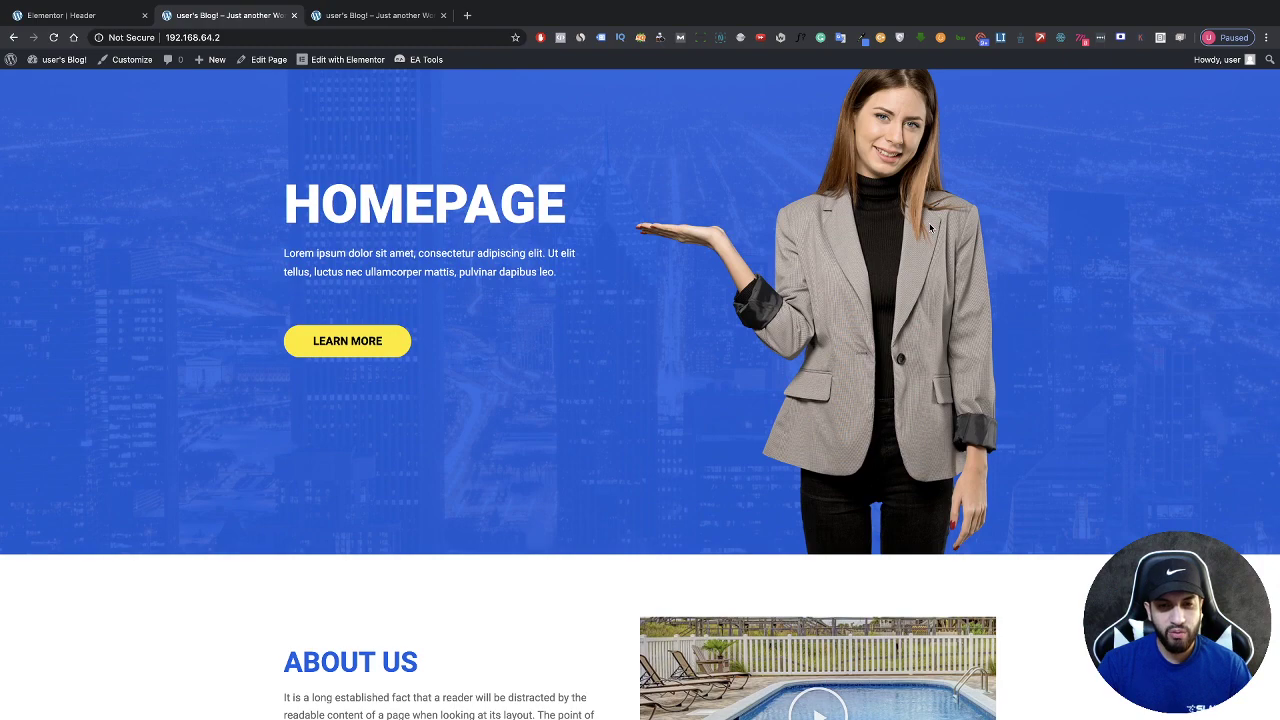
scroll(930, 229, "down", 3)
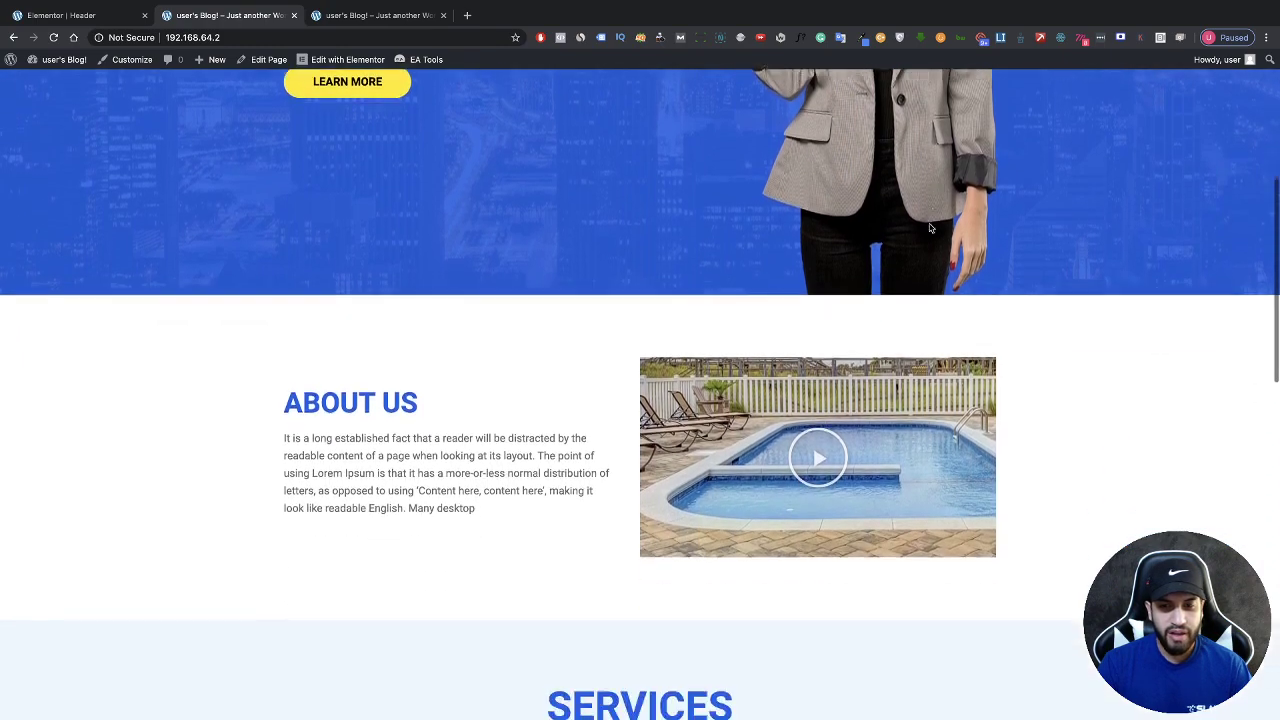
scroll(930, 229, "down", 3)
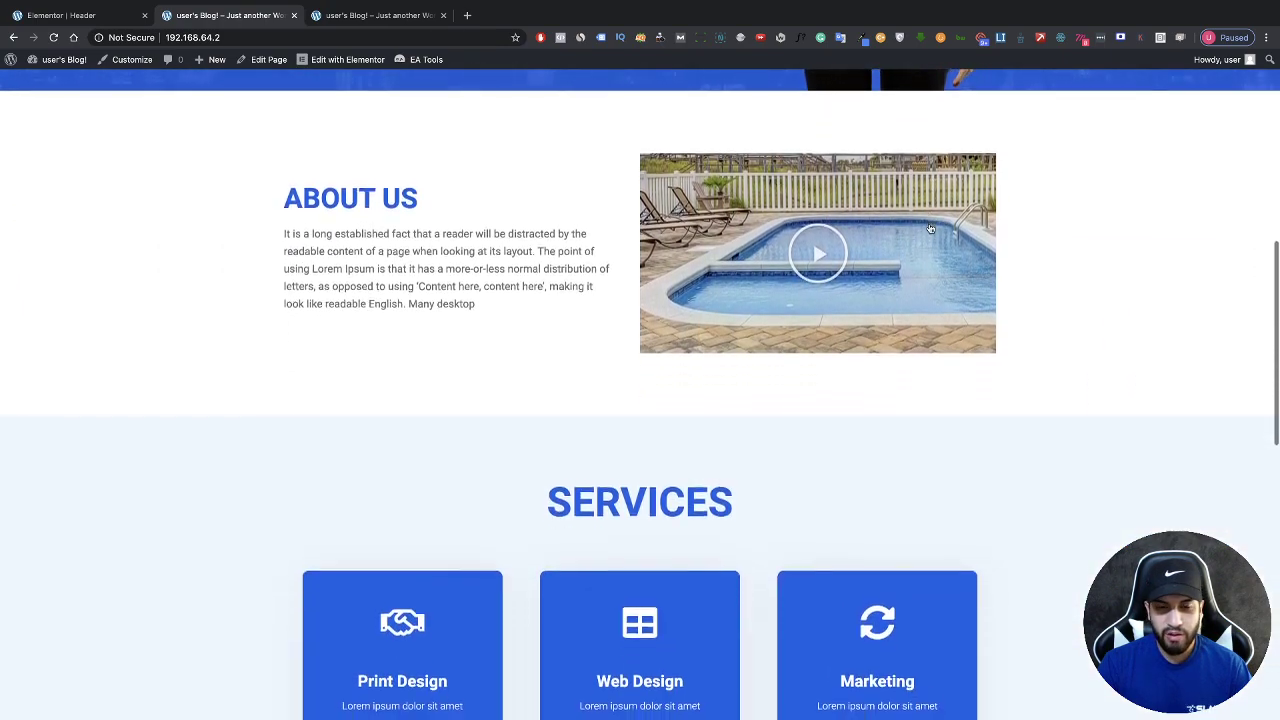
scroll(930, 229, "down", 3)
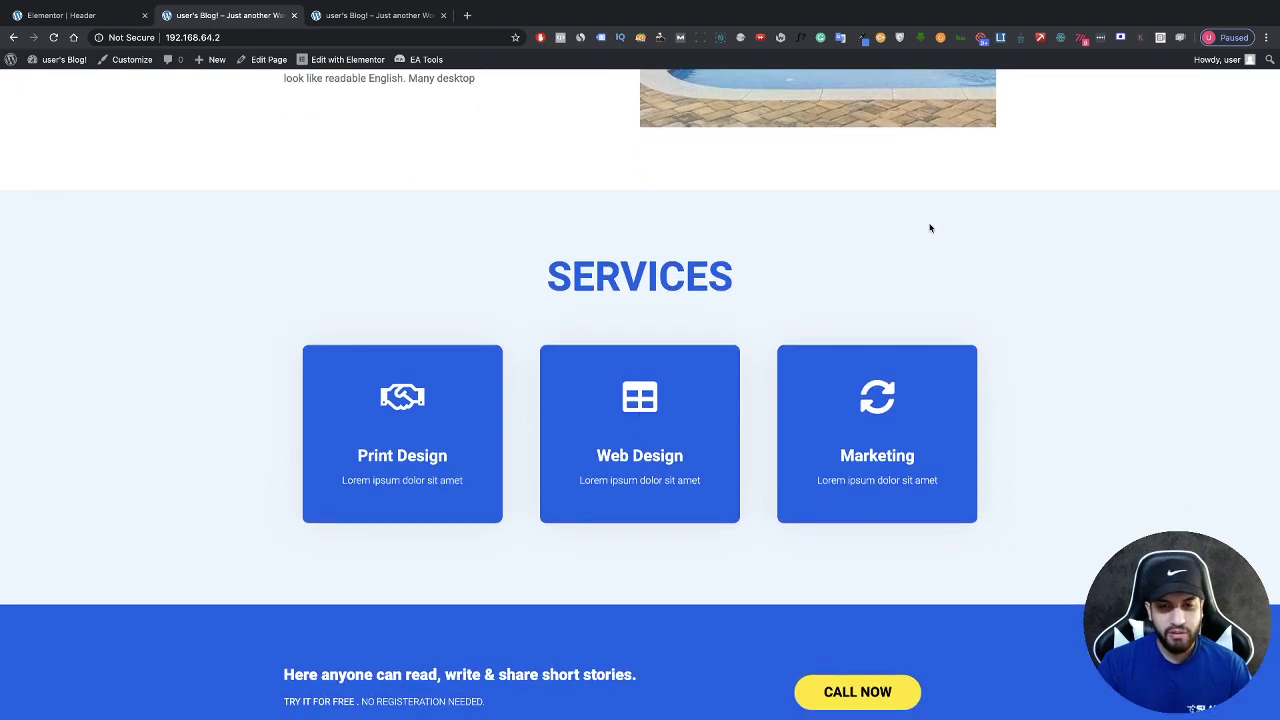
scroll(930, 229, "down", 3)
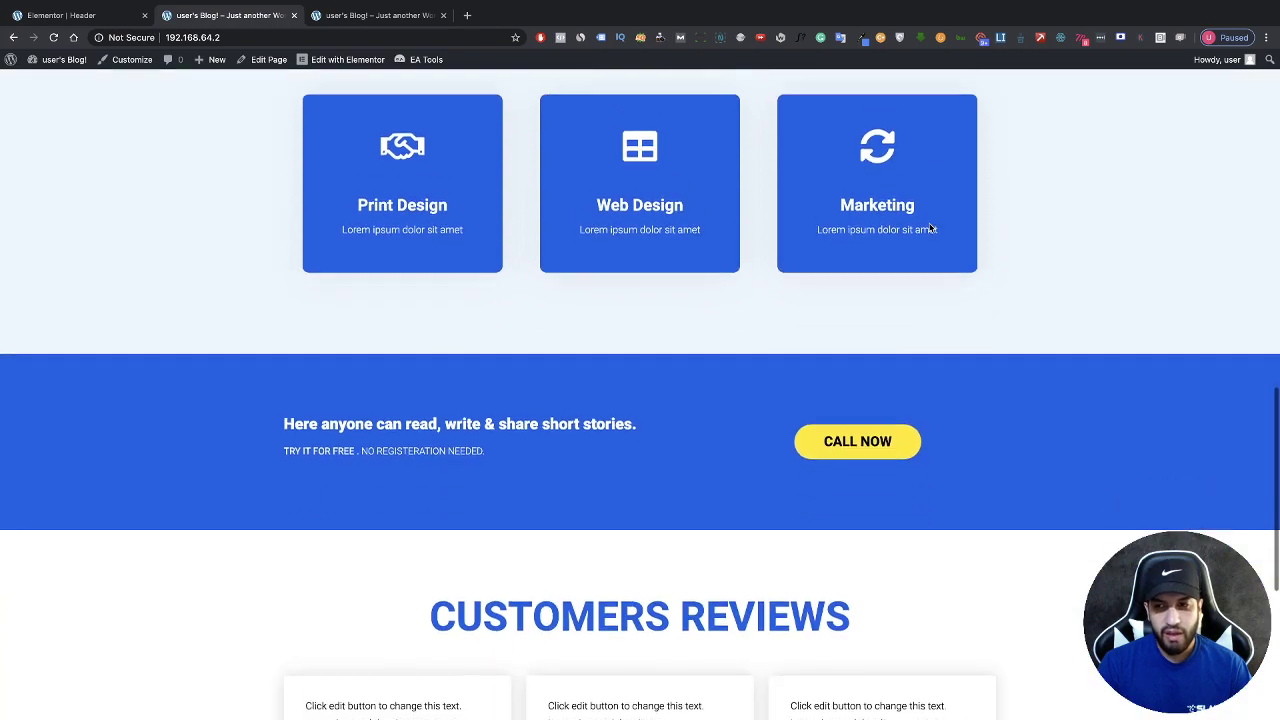
scroll(930, 229, "down", 3)
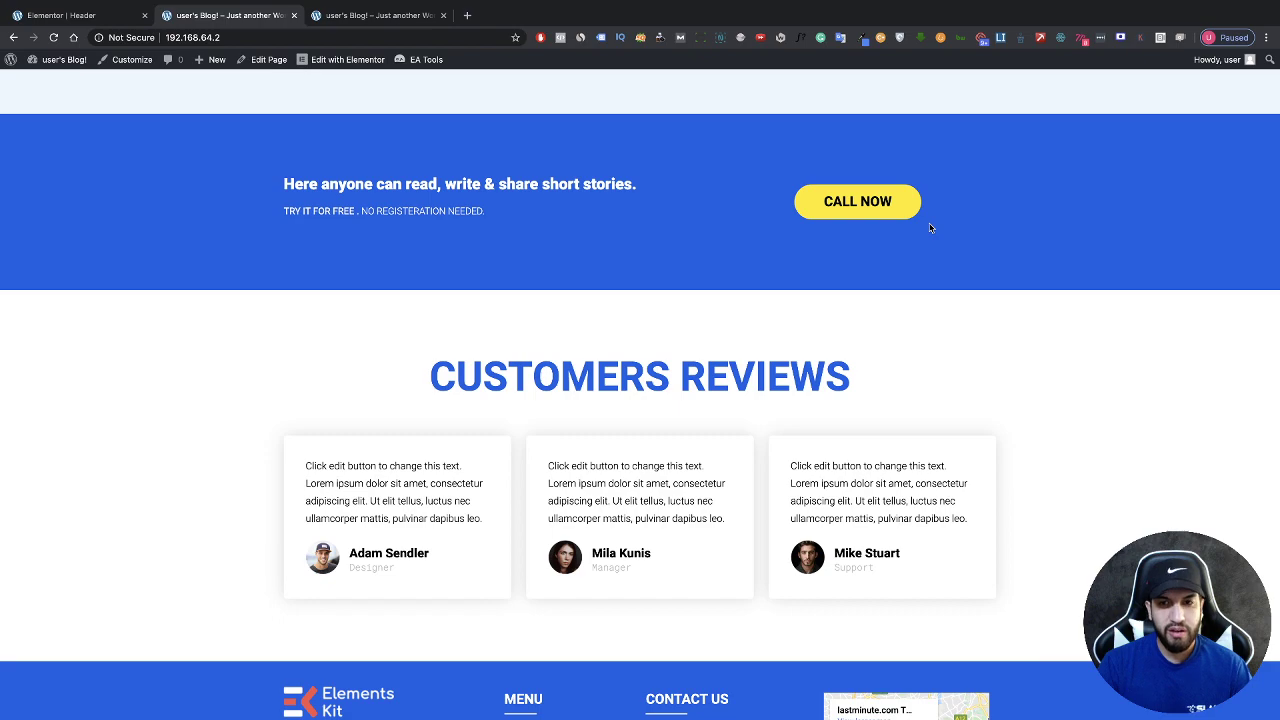
scroll(930, 229, "down", 2)
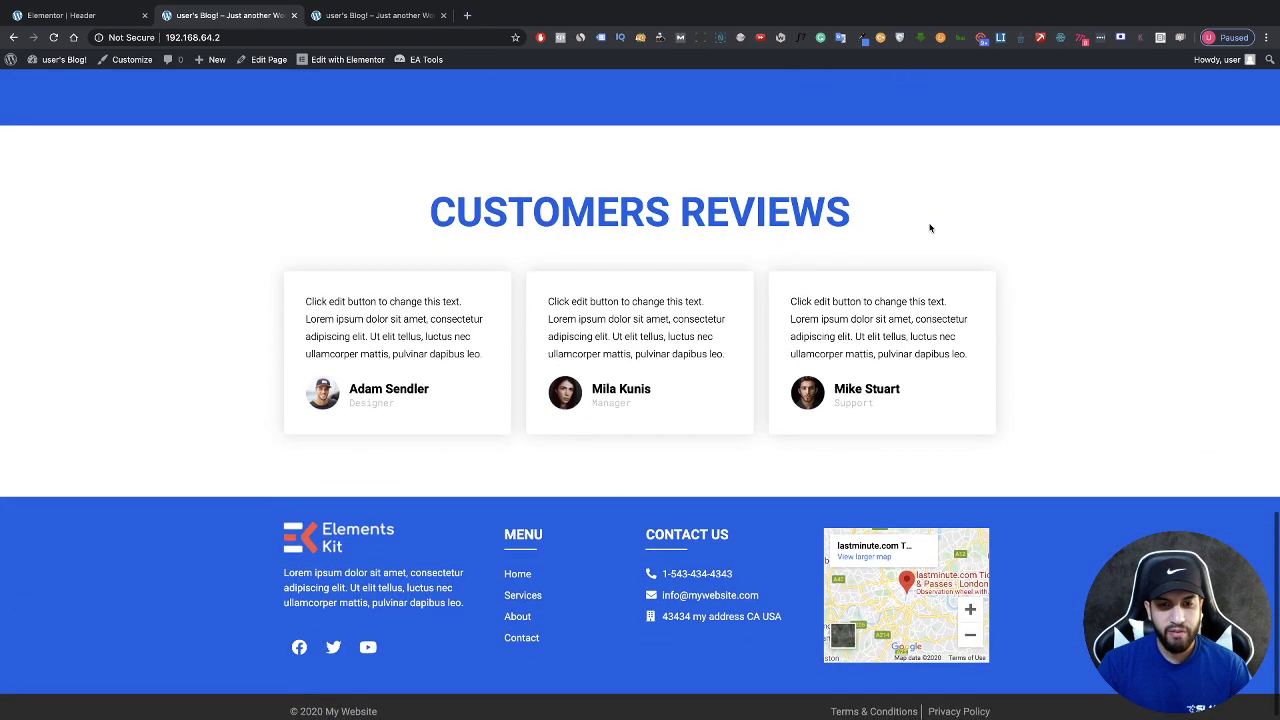
scroll(930, 229, "up", 6)
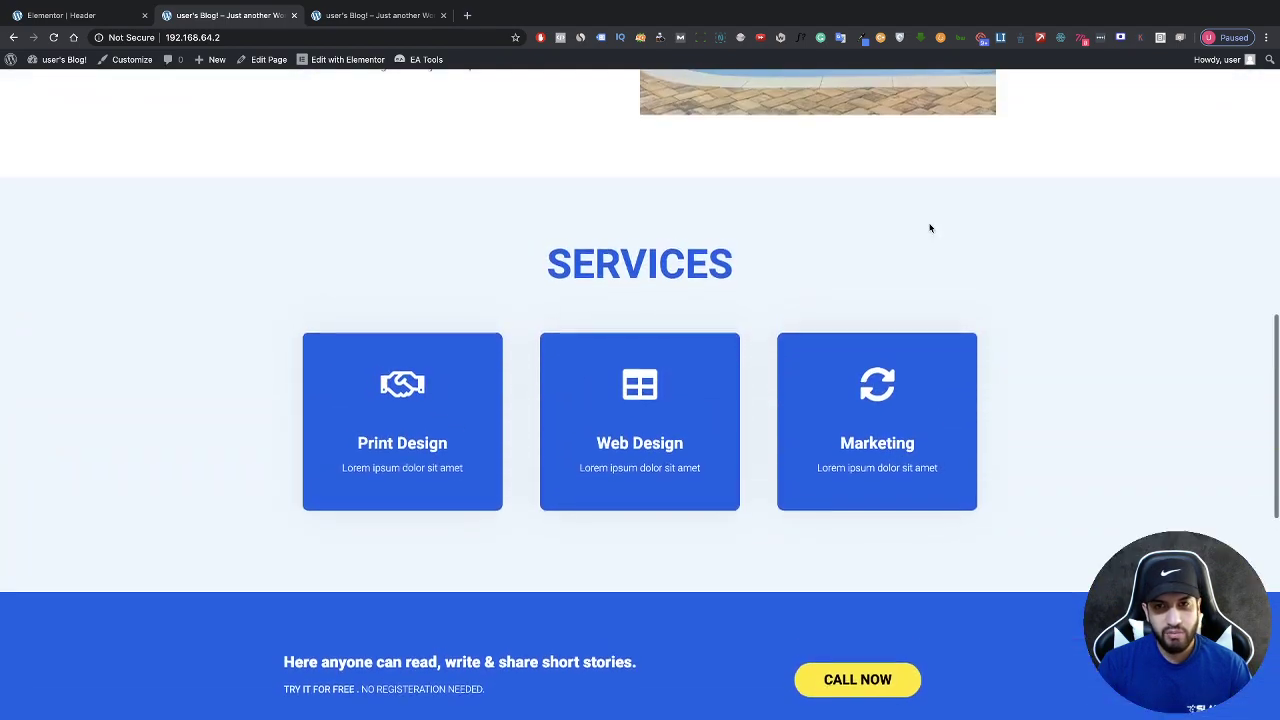
scroll(930, 229, "up", 5)
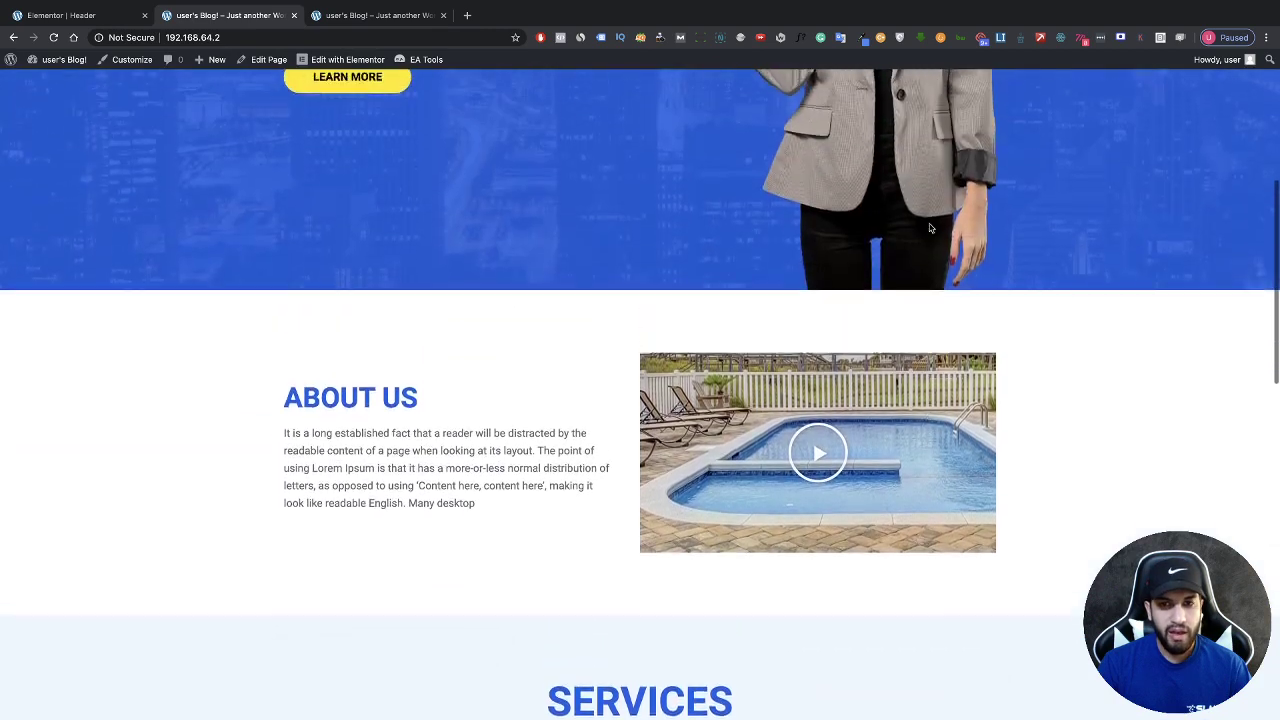
scroll(930, 229, "up", 4)
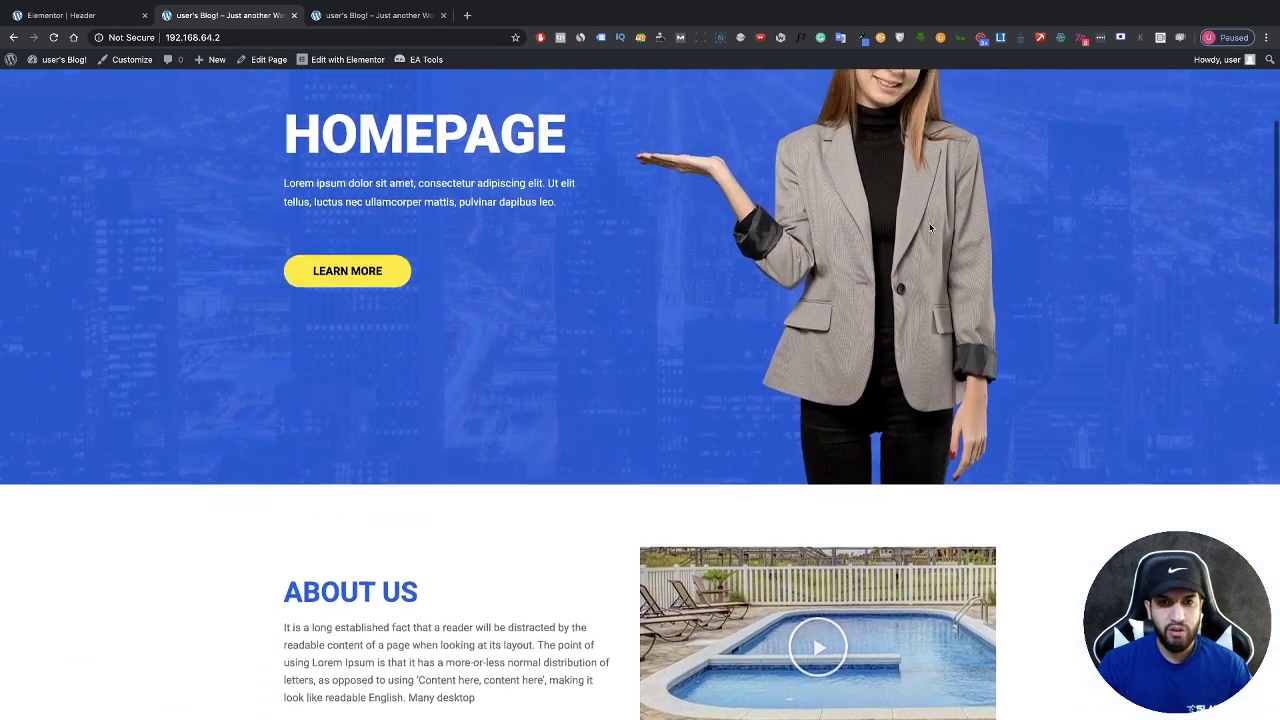